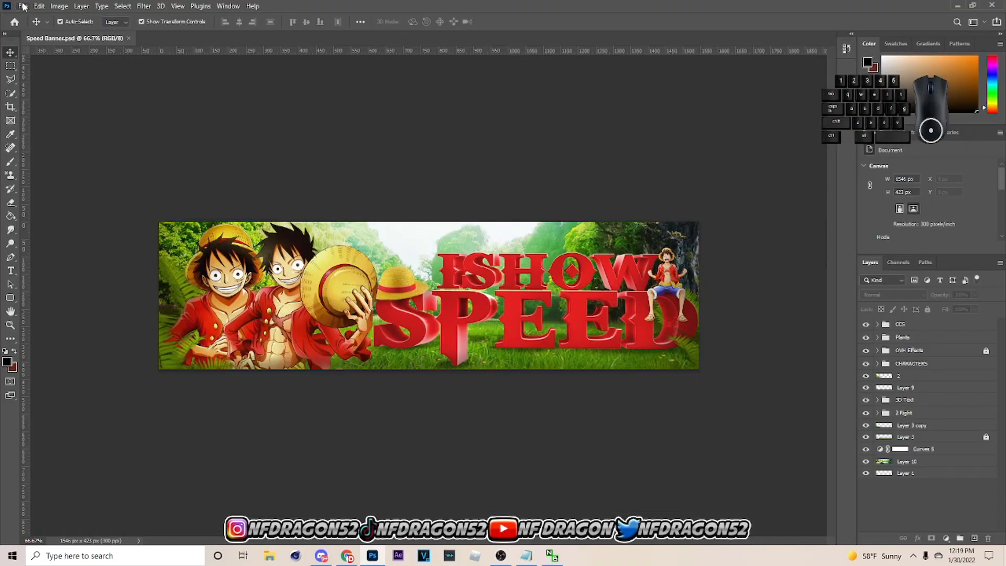
Create a blank transparent banner document of 1546 × 423 px at 300 ppi.
left_click(23, 7)
left_click(26, 18)
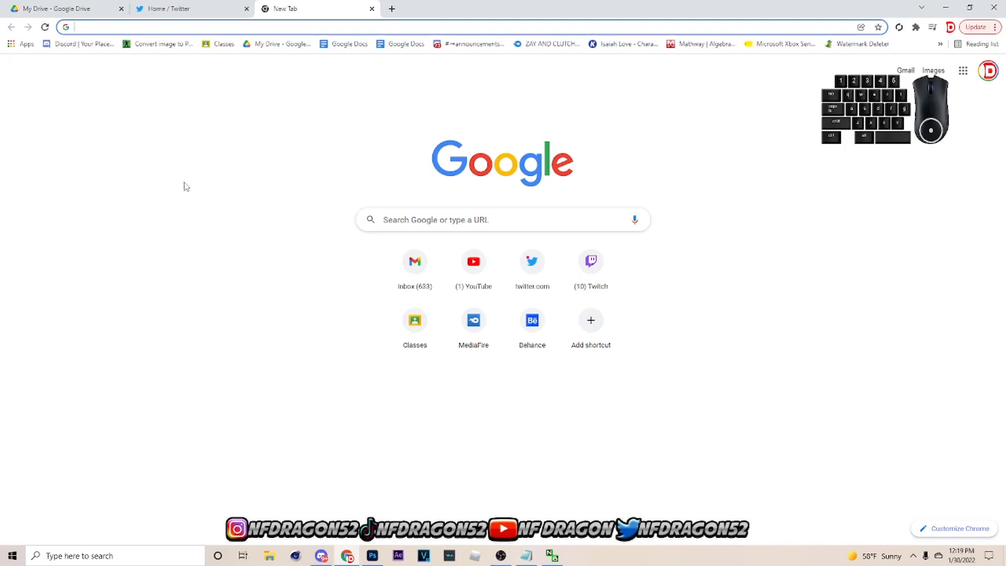
Search Google for "one punch png" and show the image results.
type("one p")
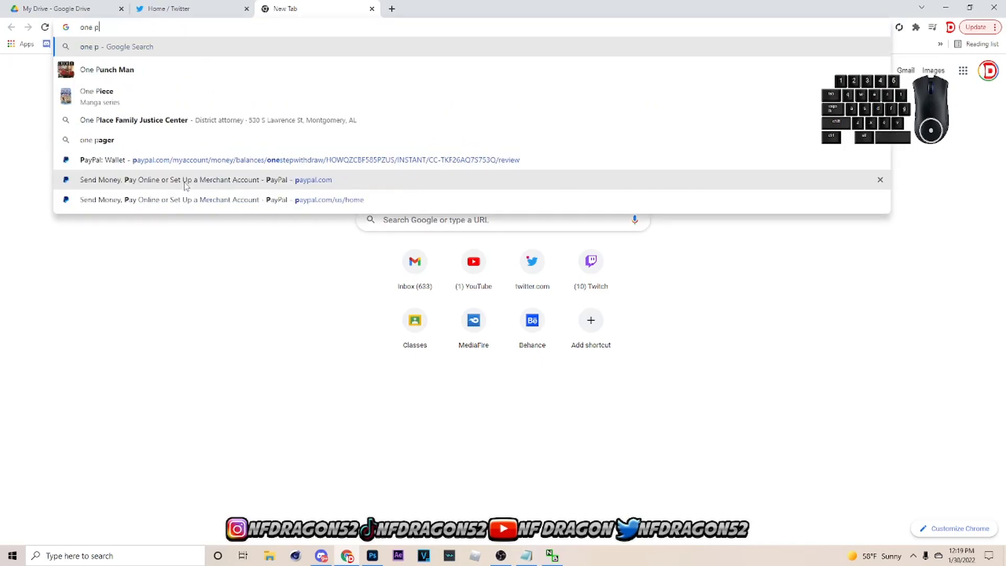
type("unch png")
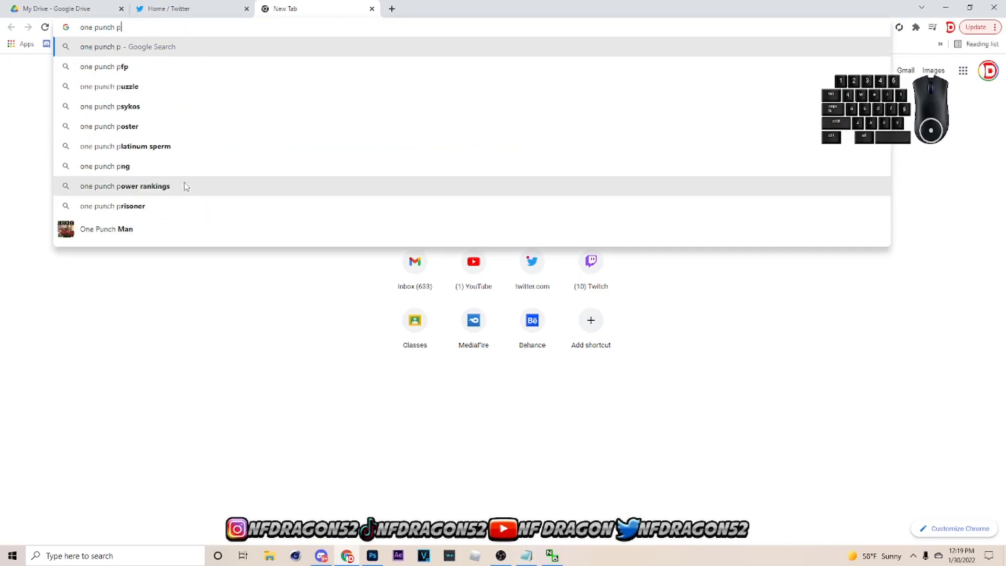
key("Return")
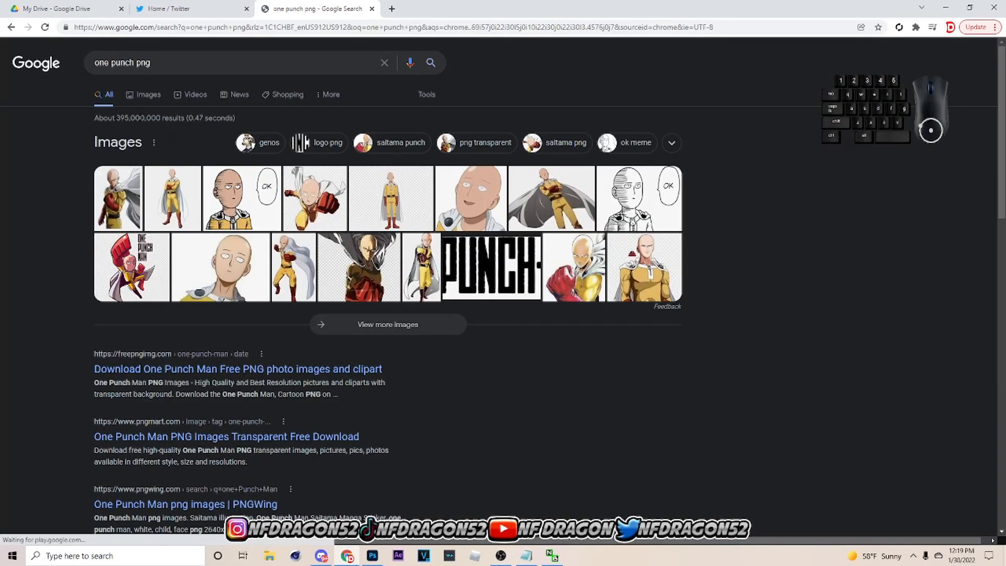
left_click(149, 94)
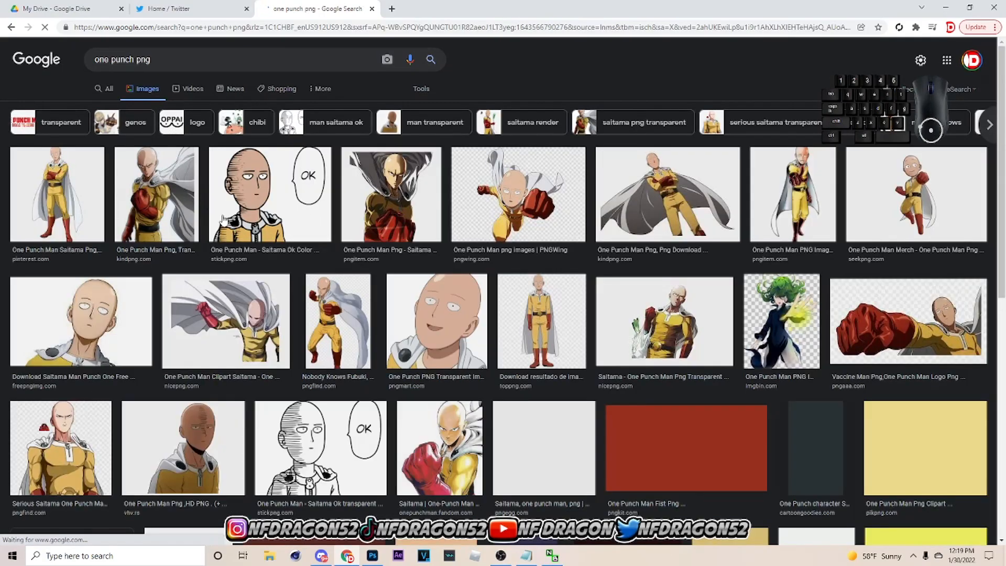
Browse the One Punch Man image results and preview several character renders suitable for the banner.
left_click(268, 405)
scroll(267, 405, "up", 2)
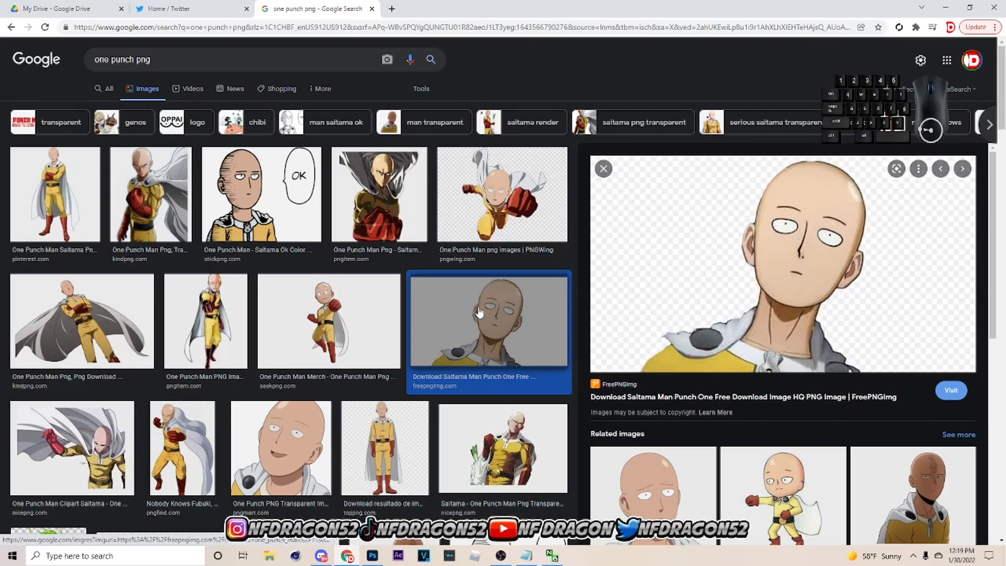
left_click(477, 212)
left_click(352, 258)
scroll(352, 259, "down", 4)
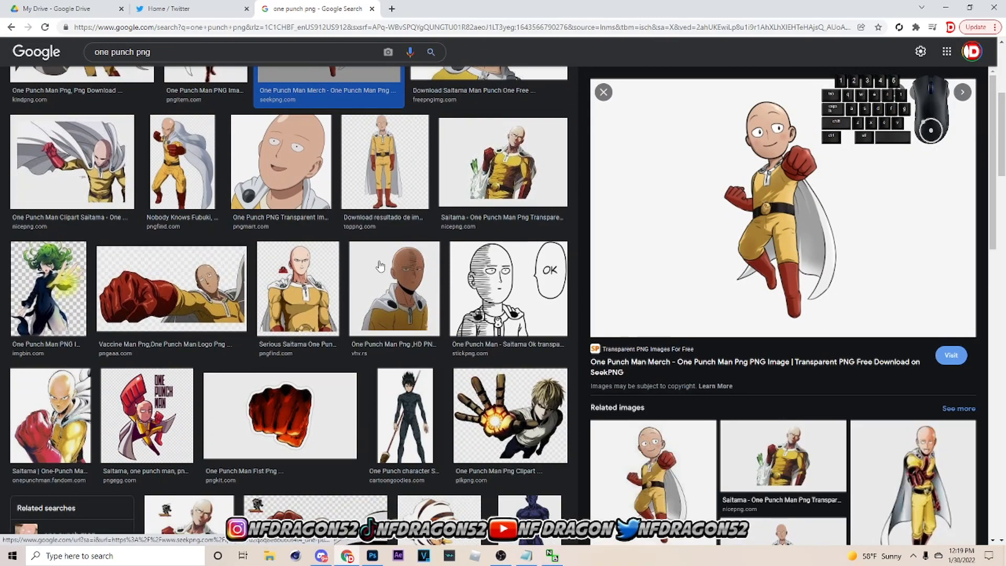
left_click(397, 183)
scroll(744, 293, "up", 5)
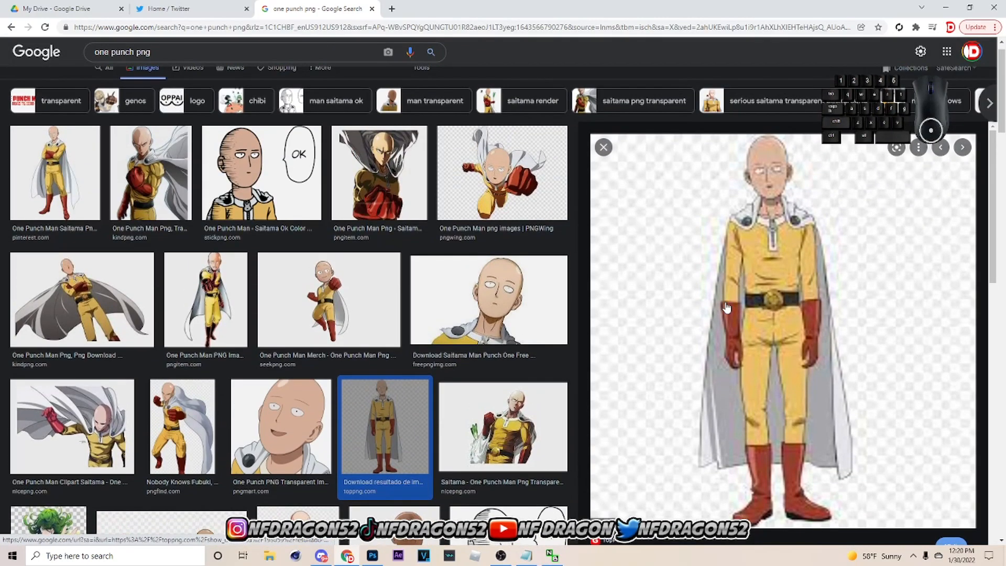
right_click(785, 272)
left_click(624, 367)
scroll(623, 367, "down", 12)
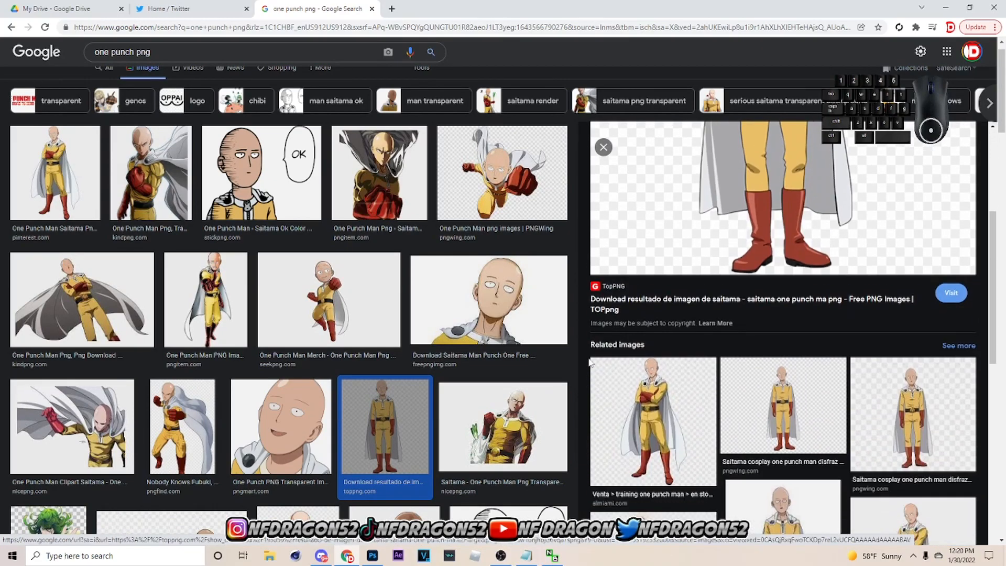
scroll(621, 356, "up", 6)
scroll(461, 376, "up", 2)
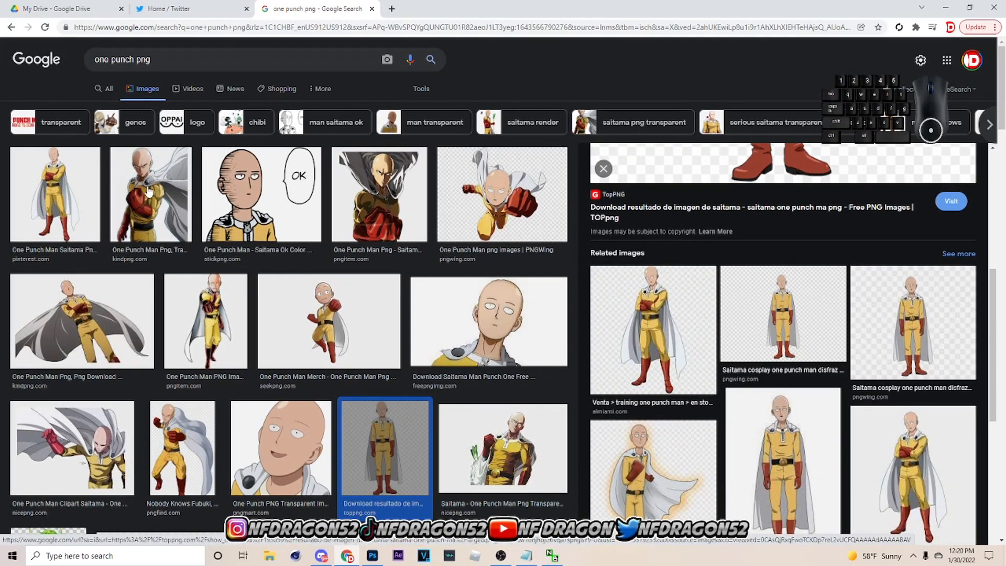
left_click(158, 191)
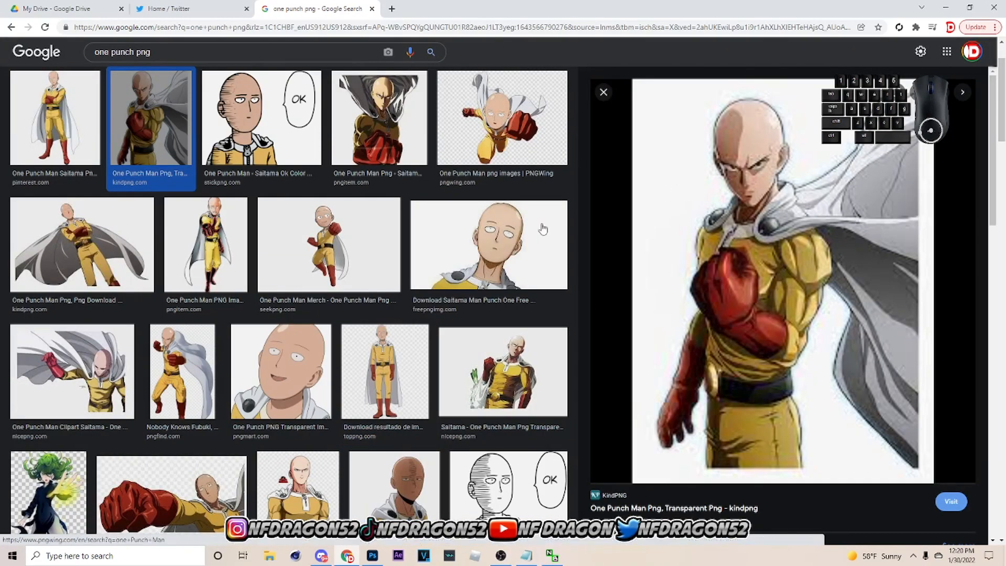
scroll(497, 414, "down", 10)
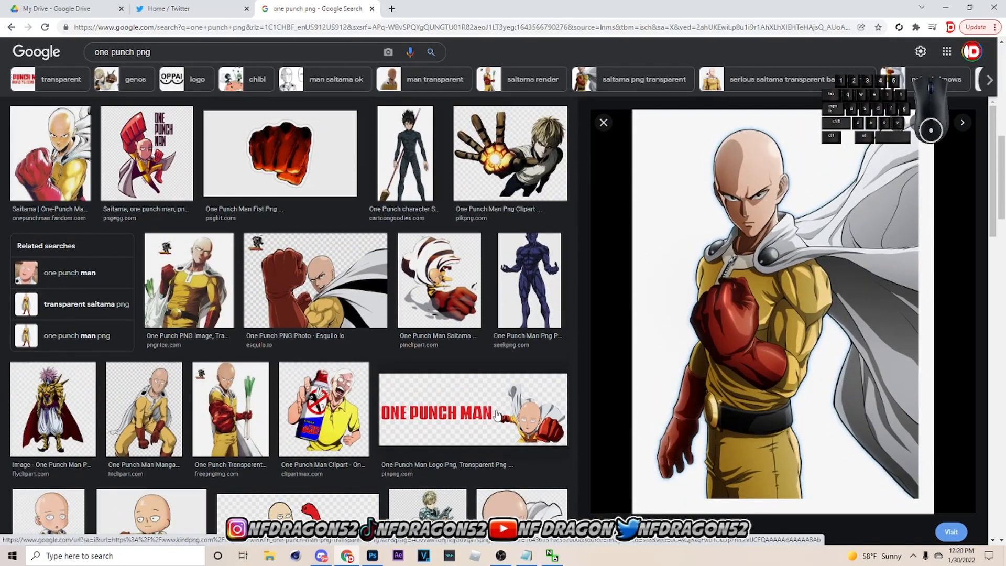
scroll(496, 414, "up", 10)
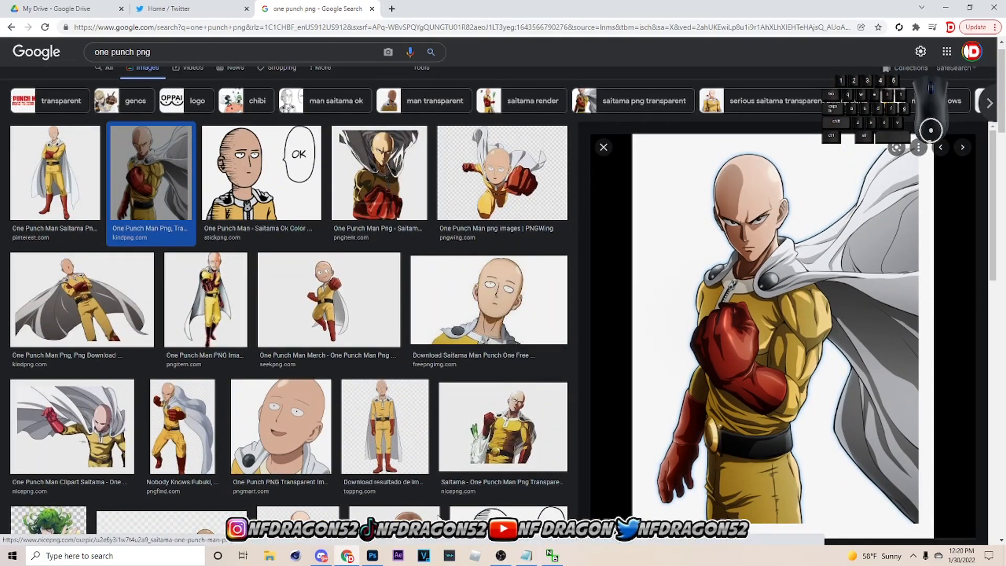
Switch to Photoshop and open the three One Punch Man PNG renders (ddfpxnv, ddnym04 and ddfpxo1) from Downloads.
left_click(372, 556)
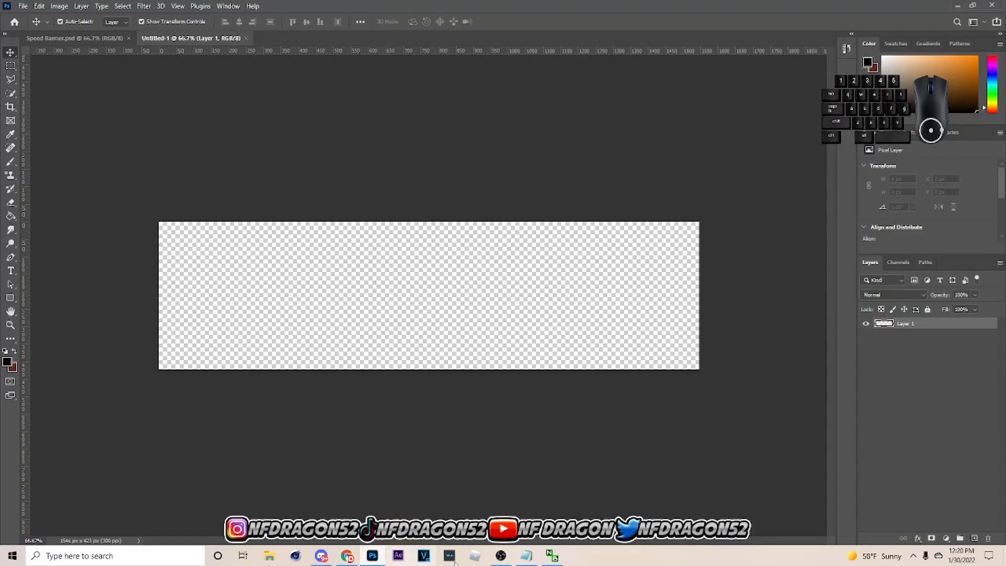
left_click(23, 6)
left_click(32, 28)
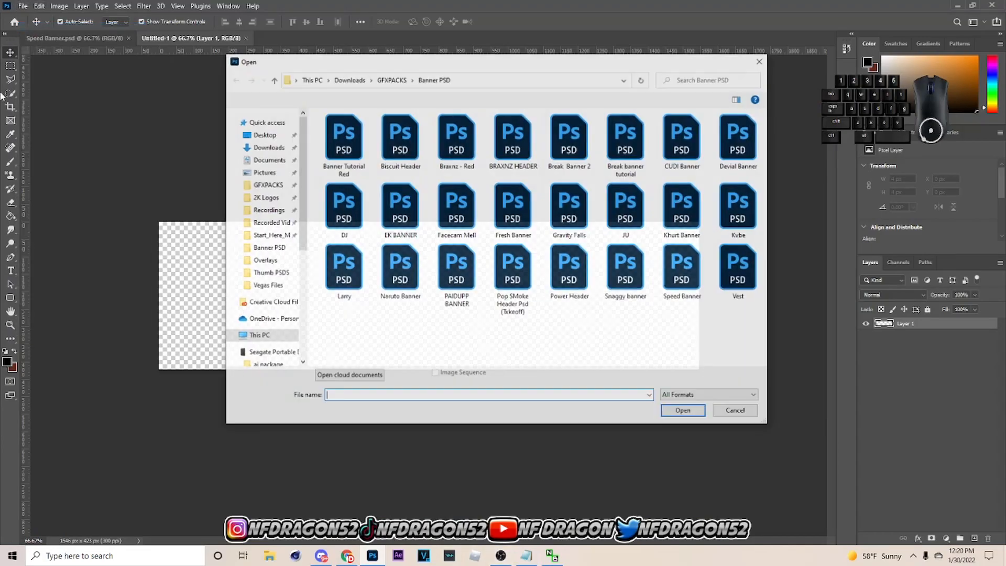
left_click(266, 148)
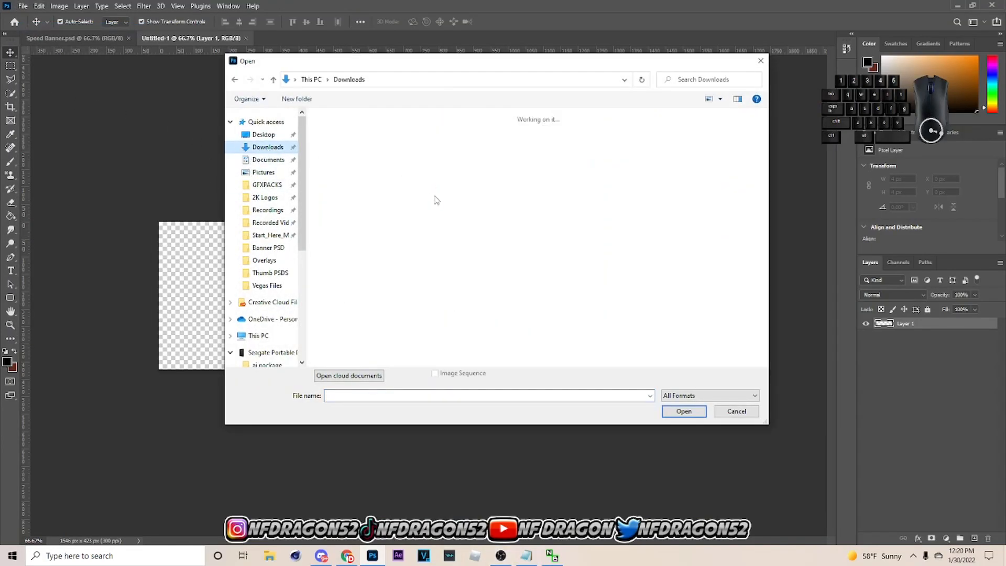
scroll(444, 210, "down", 10)
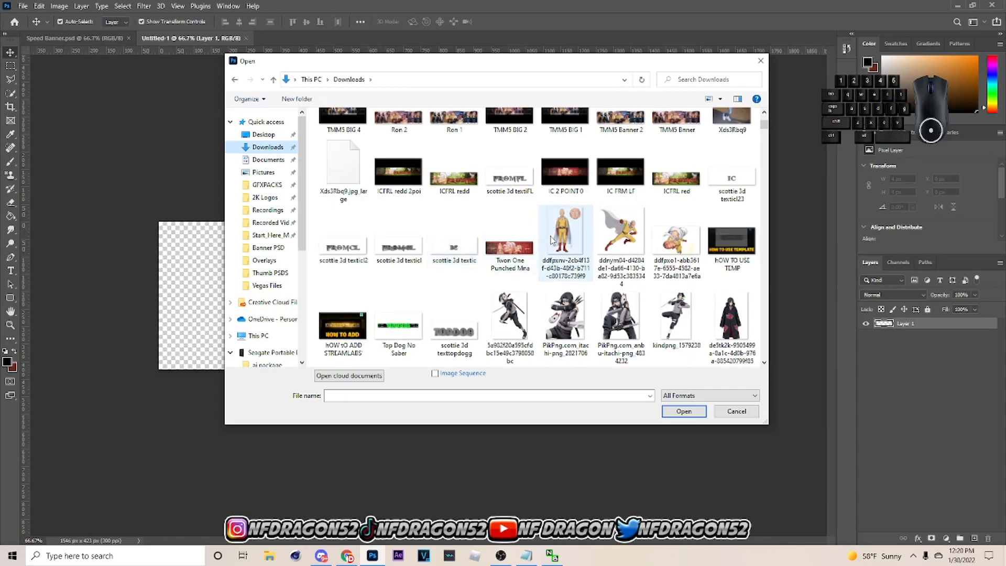
left_click(620, 231)
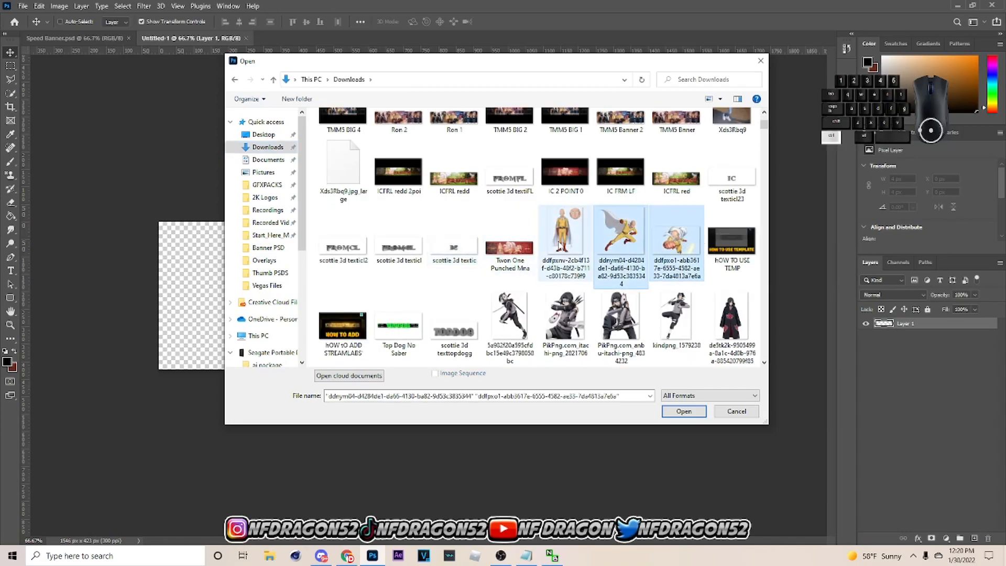
left_click(565, 231, "ctrl")
left_click(684, 411)
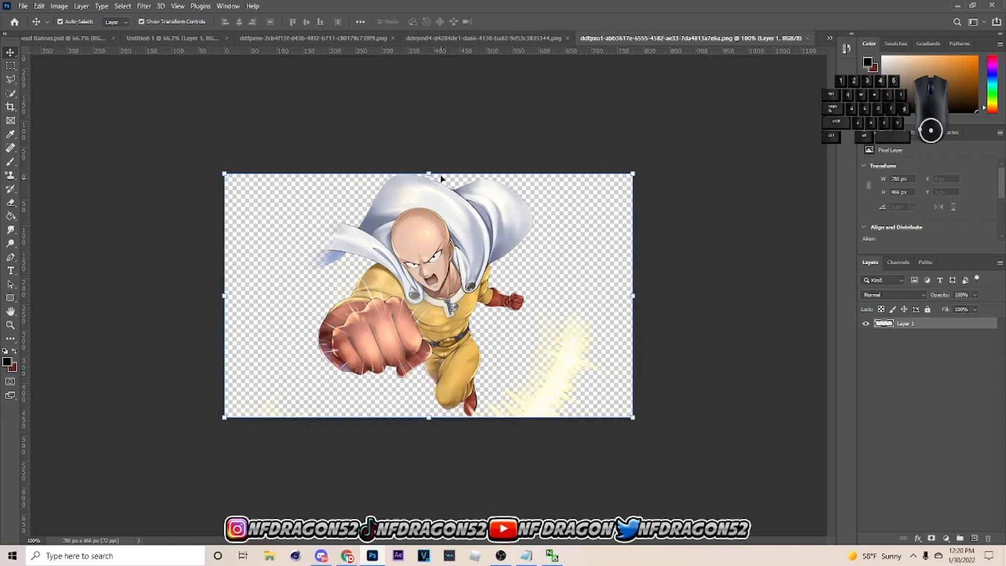
Try to open the Amplify Graphics Pack PSD from the GFXPACKS folder.
left_click(23, 6)
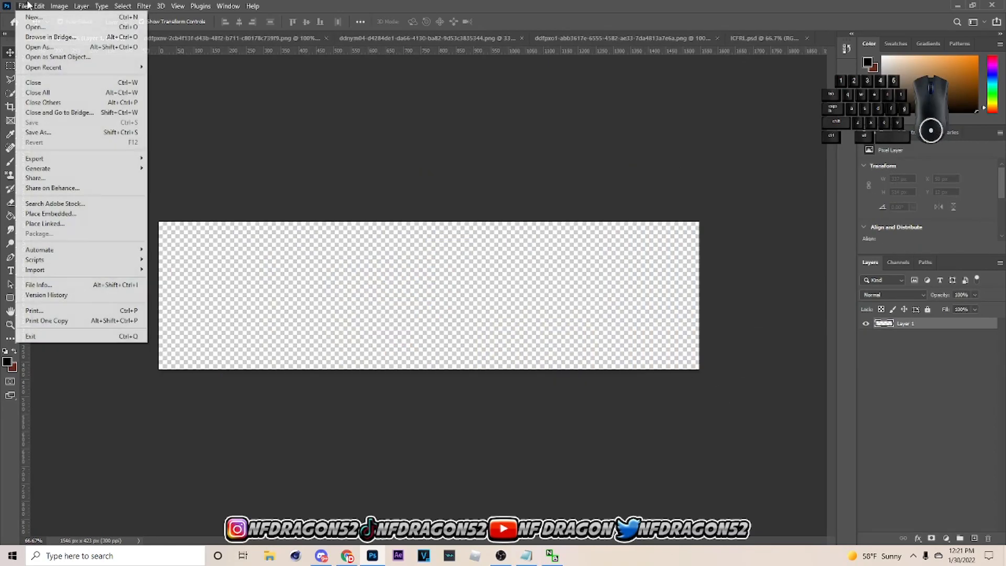
left_click(75, 29)
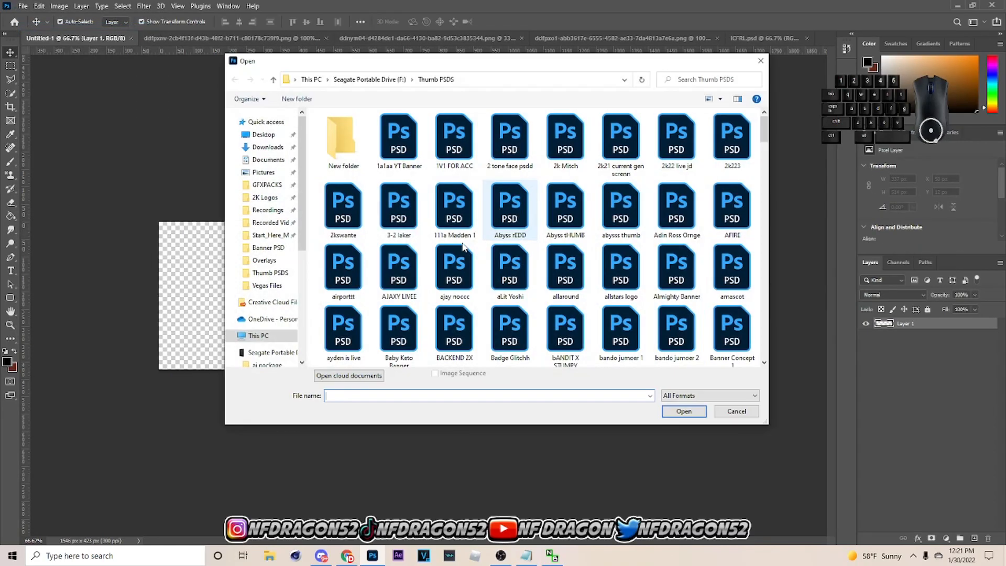
left_click(267, 186)
scroll(398, 251, "down", 10)
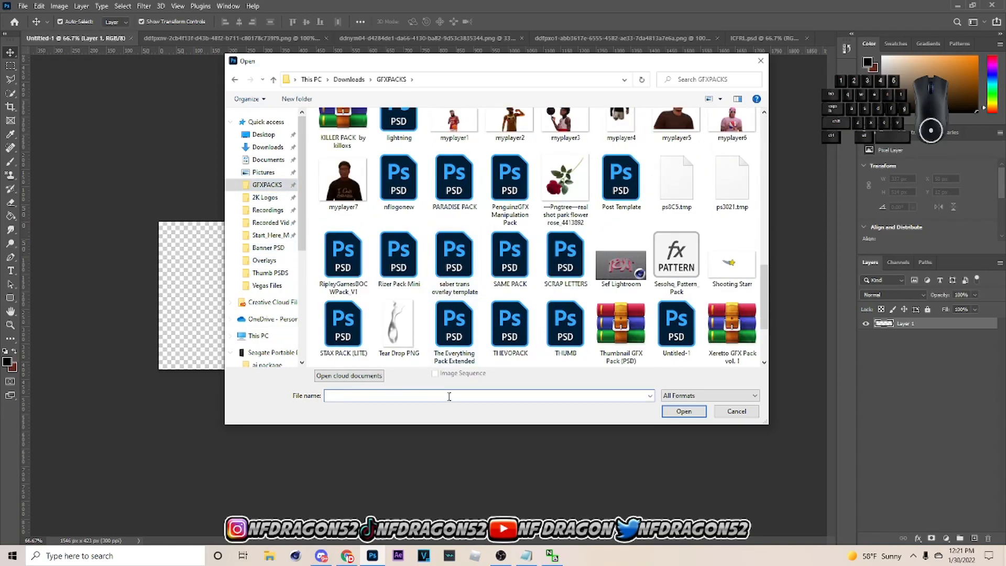
type("ampl")
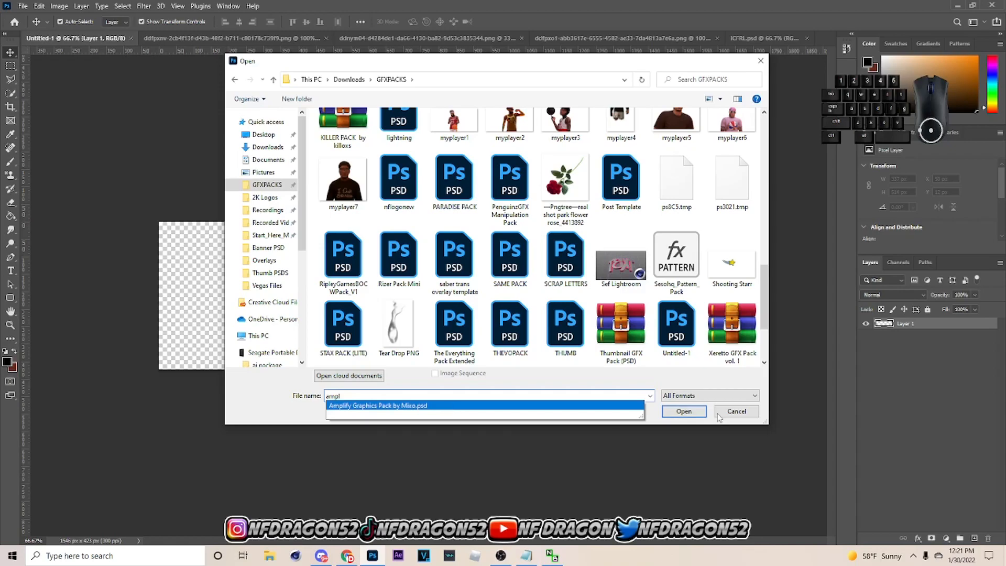
key("Return")
left_click(683, 412)
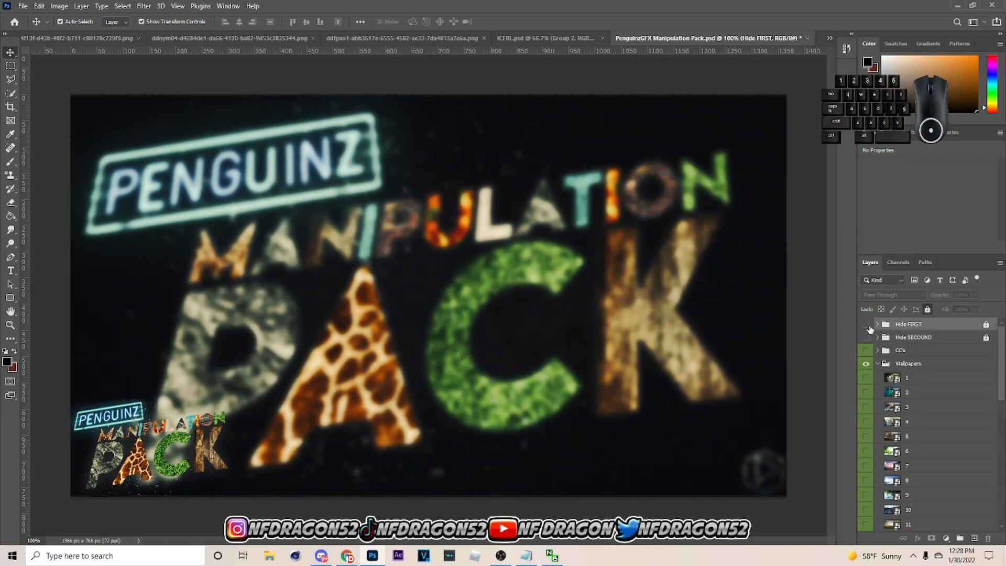
Turn off the Hide FIRST and Hide SECOUND cover groups in the PenguinzGFX Manipulation Pack.
left_click(866, 326)
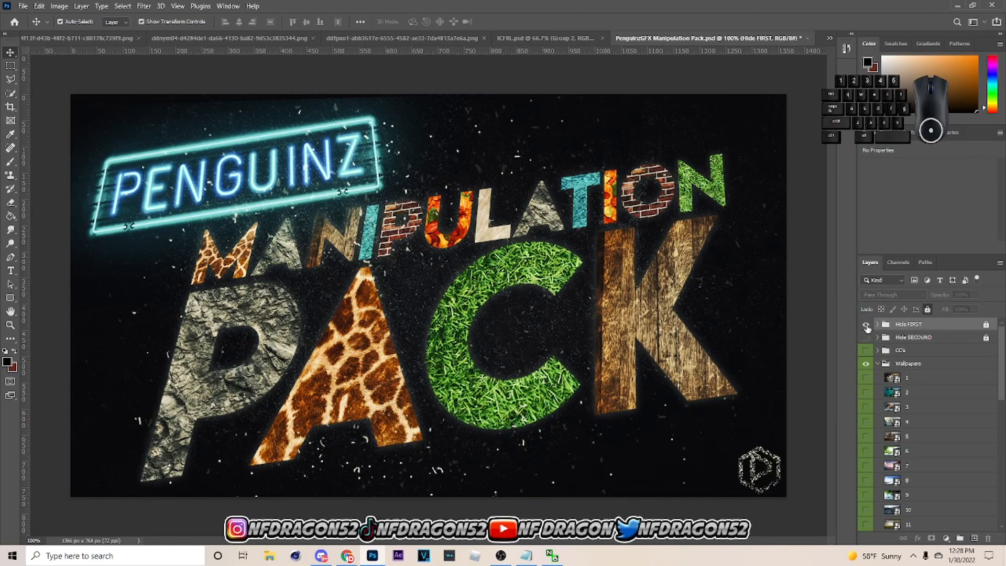
left_click(866, 326)
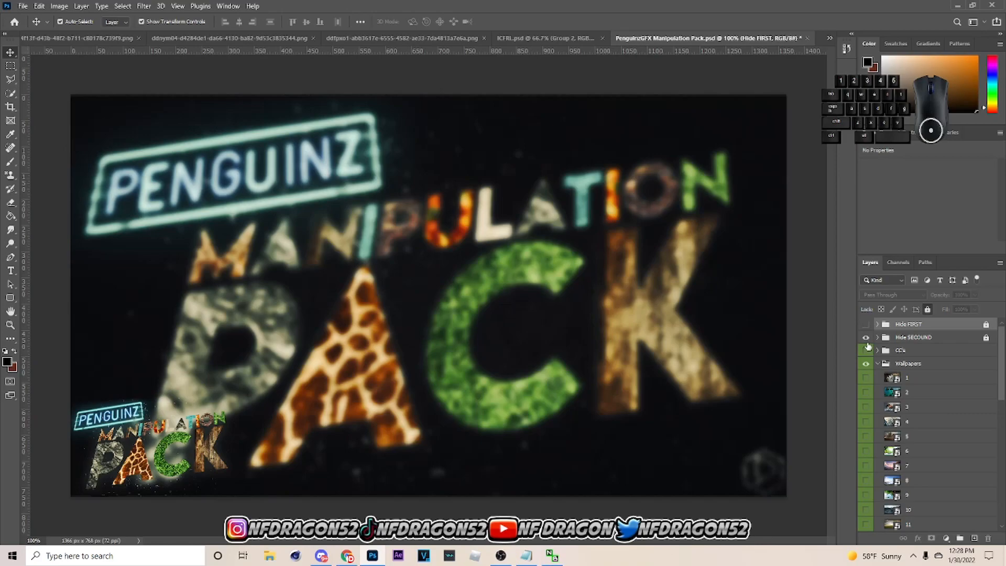
left_click(866, 338)
left_click(866, 350)
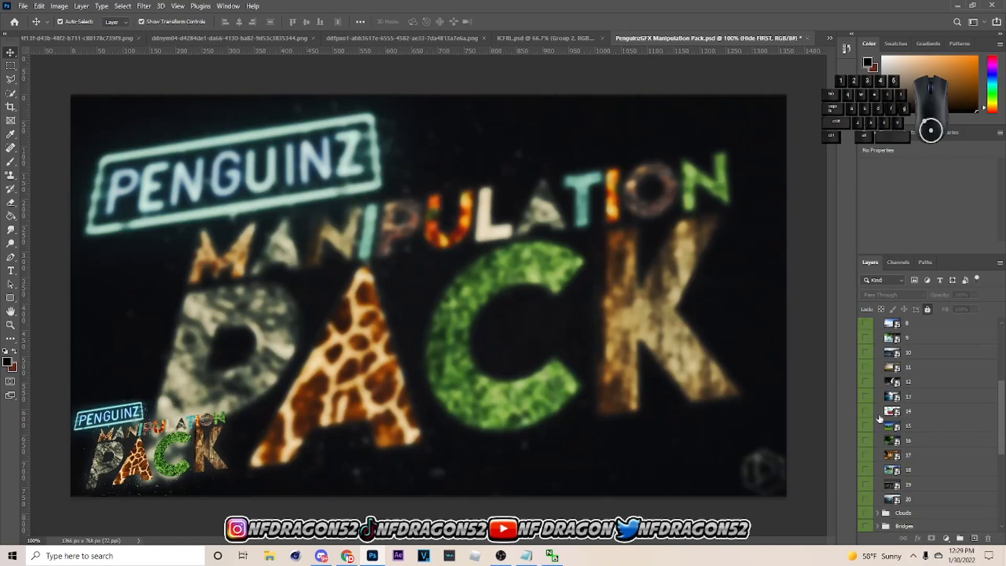
Show wallpaper 6 in the pack, copy it into the Untitled-1 banner and position it over the canvas.
left_click(869, 450)
key("ctrl")
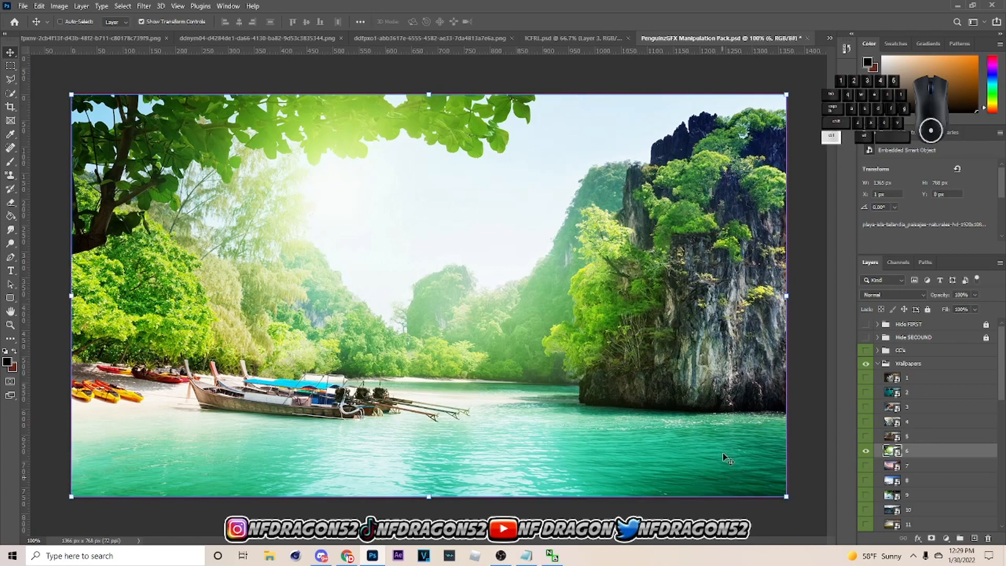
left_click(829, 37)
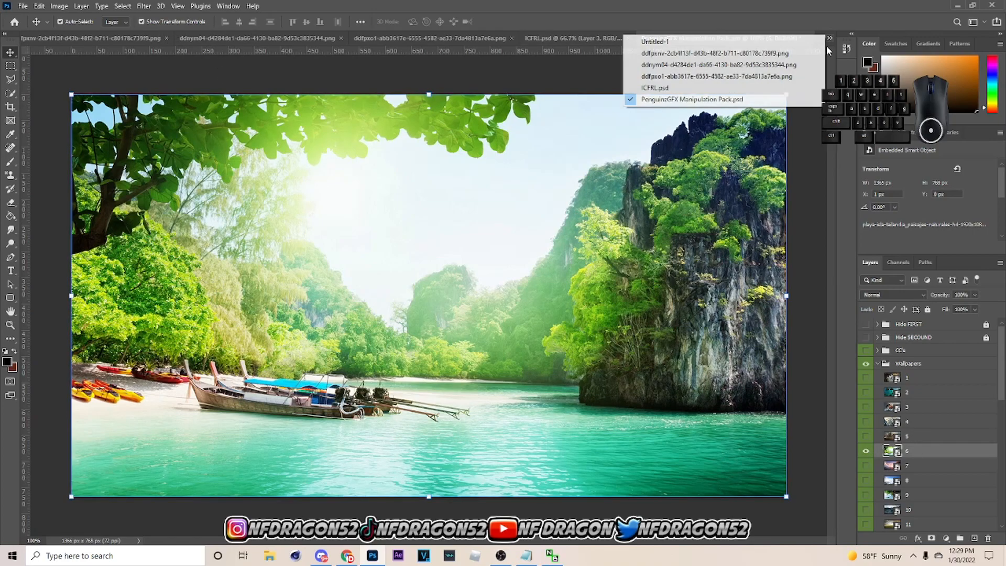
left_click(645, 40)
key("ctrl+v")
left_click_drag(613, 348, 567, 263)
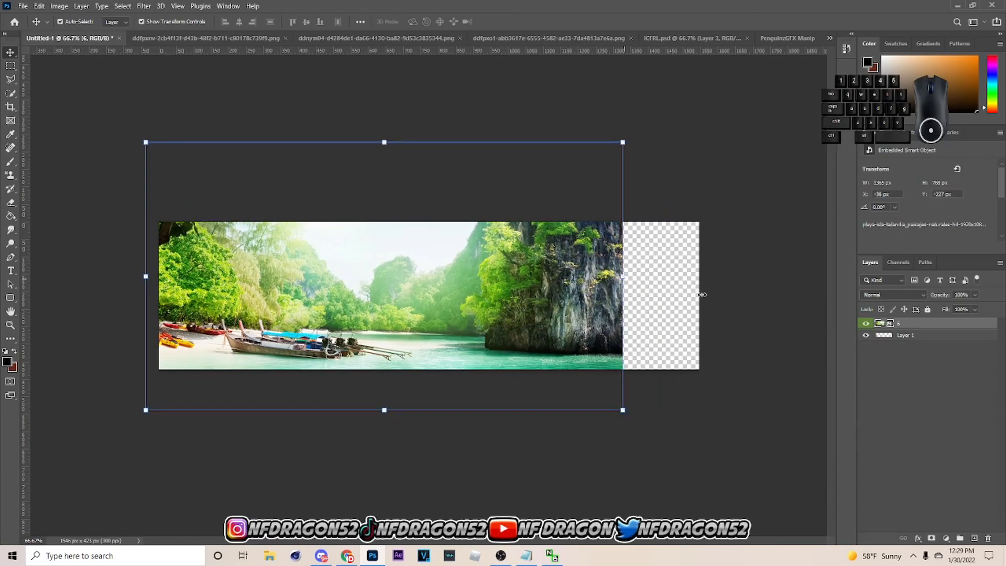
Stretch the pasted beach wallpaper sideways to cover the full width of the banner.
left_click_drag(628, 273, 706, 283)
mouse_move(656, 319)
left_mouse_down()
mouse_move(656, 338)
mouse_move(662, 324)
left_mouse_up()
left_click_drag(564, 220, 564, 221)
left_click_drag(703, 281, 702, 281)
left_click(501, 22)
Return to the PenguinzGFX Manipulation Pack, hide wallpaper 6, and preview wallpapers 14 and 15.
left_click(788, 37)
left_click(864, 412)
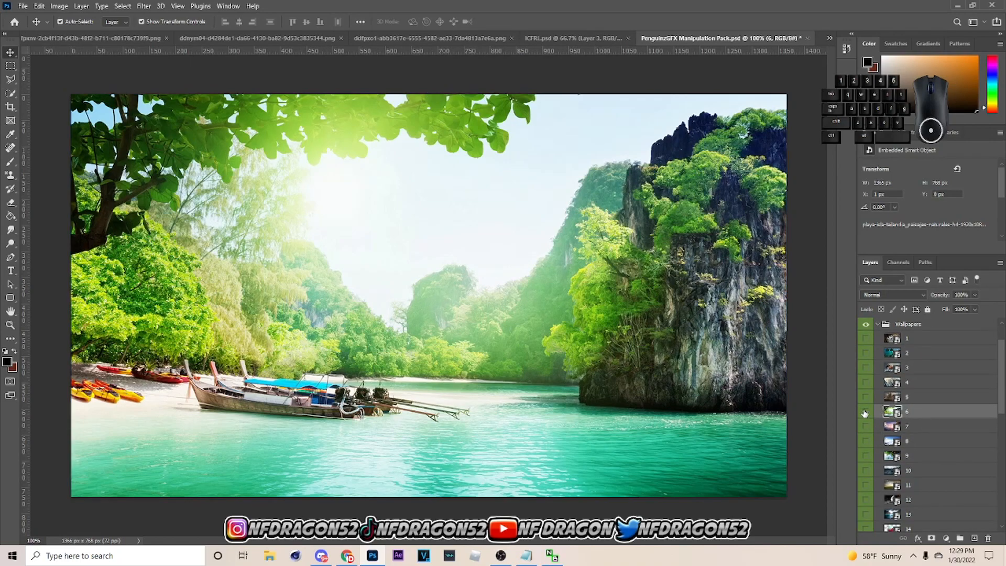
scroll(865, 411, "down", 7)
left_click(863, 351)
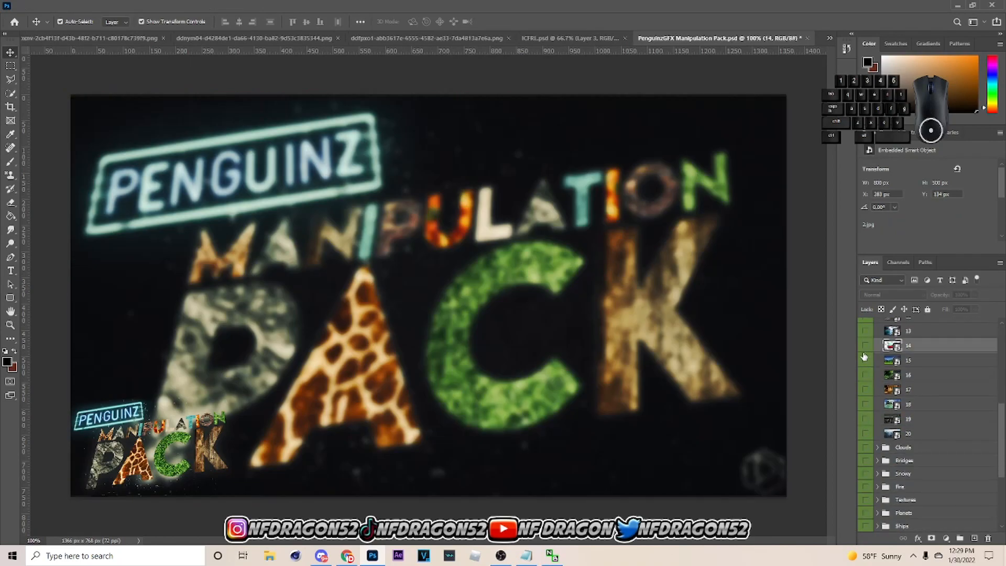
left_click(865, 360)
left_click(922, 365)
mouse_move(754, 484)
left_mouse_down()
mouse_move(752, 456)
mouse_move(754, 471)
left_mouse_up()
Preview wallpapers 16, 19 and 18 in the pack one at a time, hiding each again.
left_click(866, 376)
left_click(867, 375)
left_click(866, 419)
left_click(866, 419)
left_click(866, 407)
left_click(866, 405)
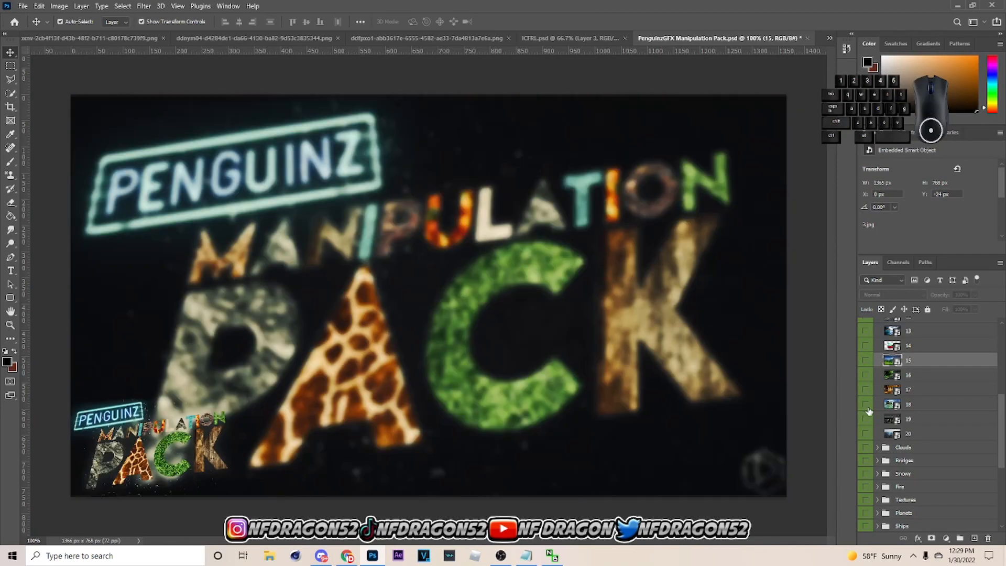
Preview wallpapers 5, 3 and 2 among the earlier entries of the Wallpapers group, hiding each again.
scroll(867, 408, "up", 5)
left_click(865, 397)
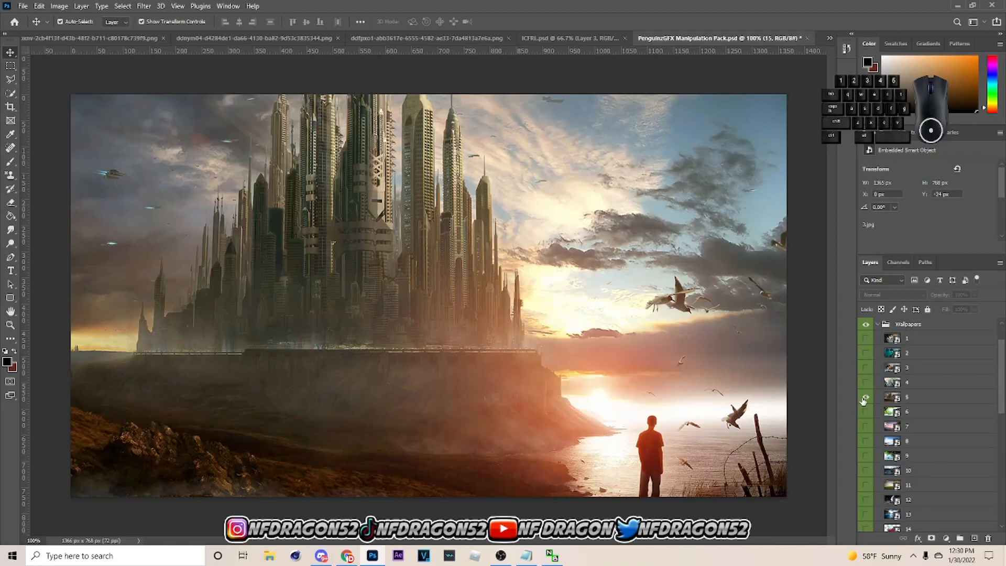
left_click(865, 397)
left_click(864, 411)
left_click(864, 411)
scroll(864, 411, "up", 1)
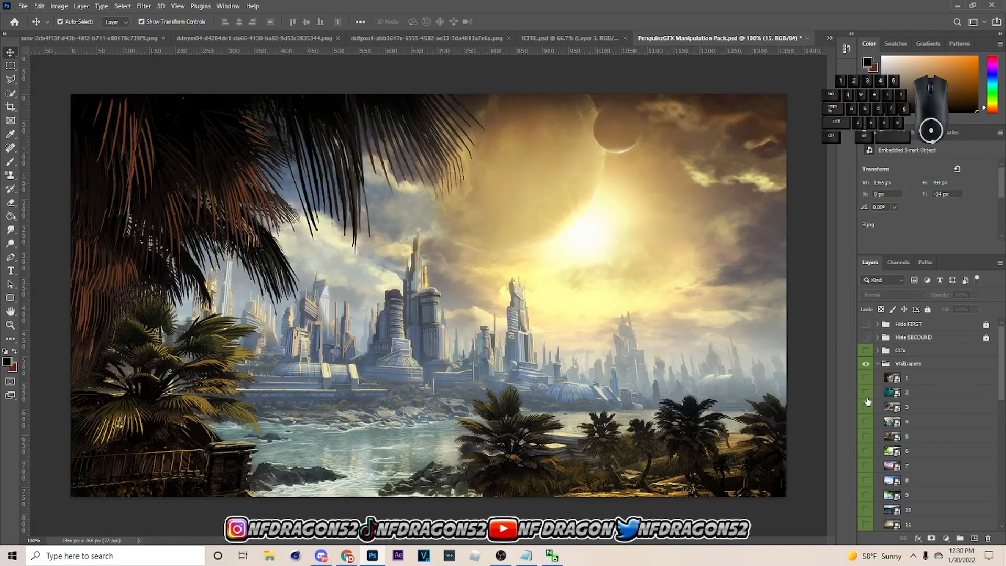
left_click(865, 394)
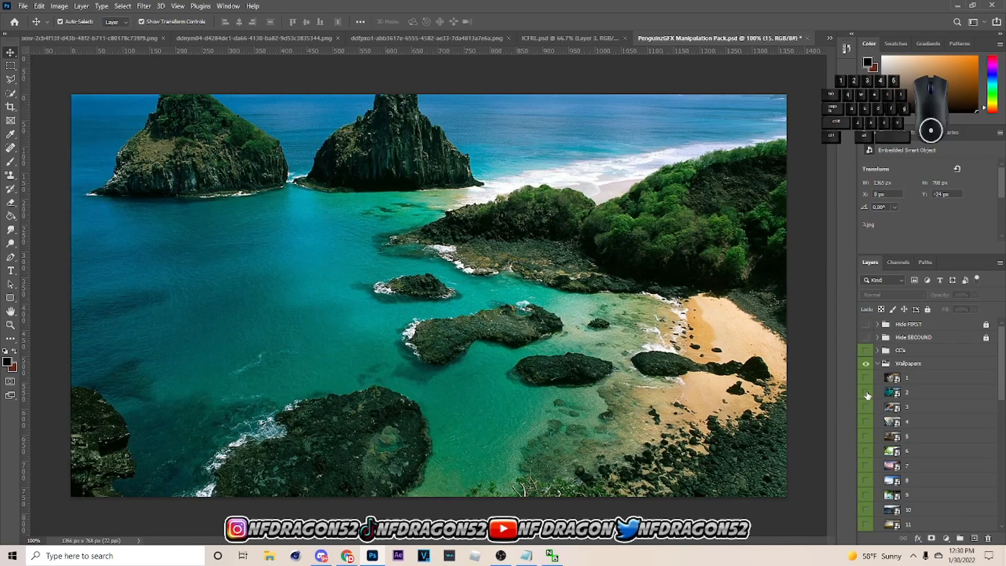
left_click(866, 394)
Bring wallpaper 15 into the Untitled-1 banner, position it over the full canvas width and add a white layer mask.
scroll(879, 444, "down", 3)
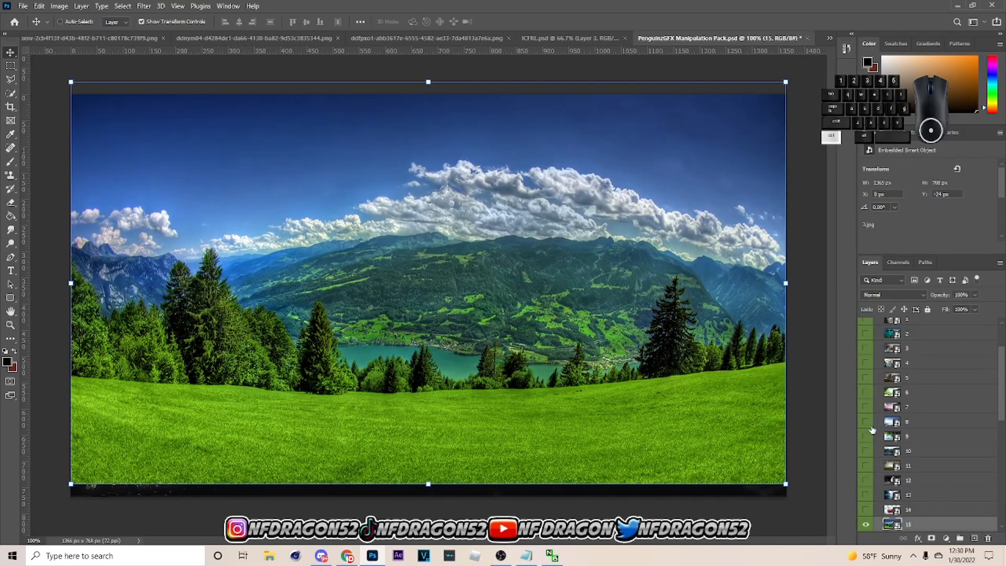
left_click_drag(313, 113, 558, 232)
left_click_drag(632, 262, 673, 286)
left_click_drag(657, 296, 656, 303)
left_click(501, 21)
left_click(935, 537)
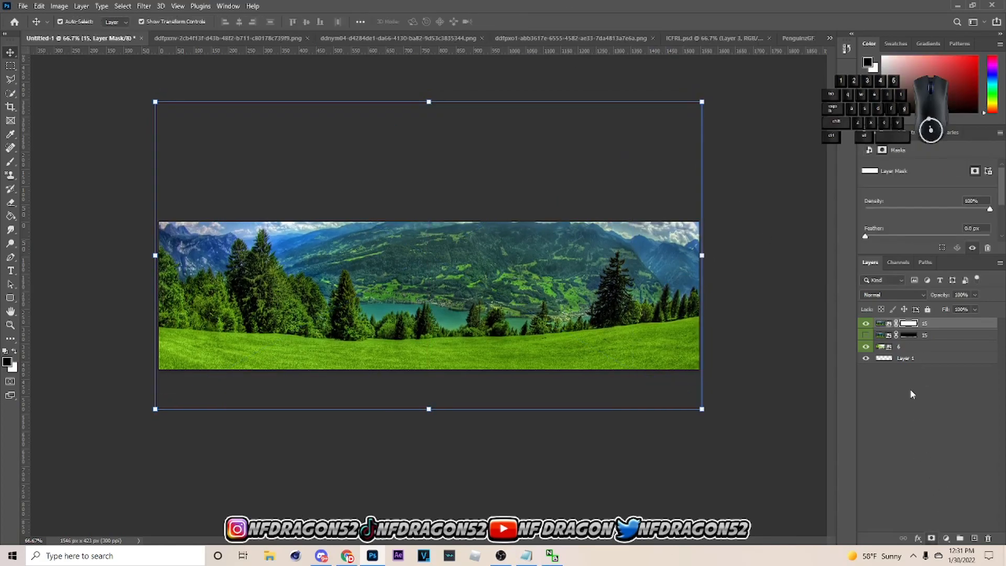
Paint black on the mask of wallpaper 15 to hide its mountains and trees, keeping only the grass along the banner's bottom.
key("b")
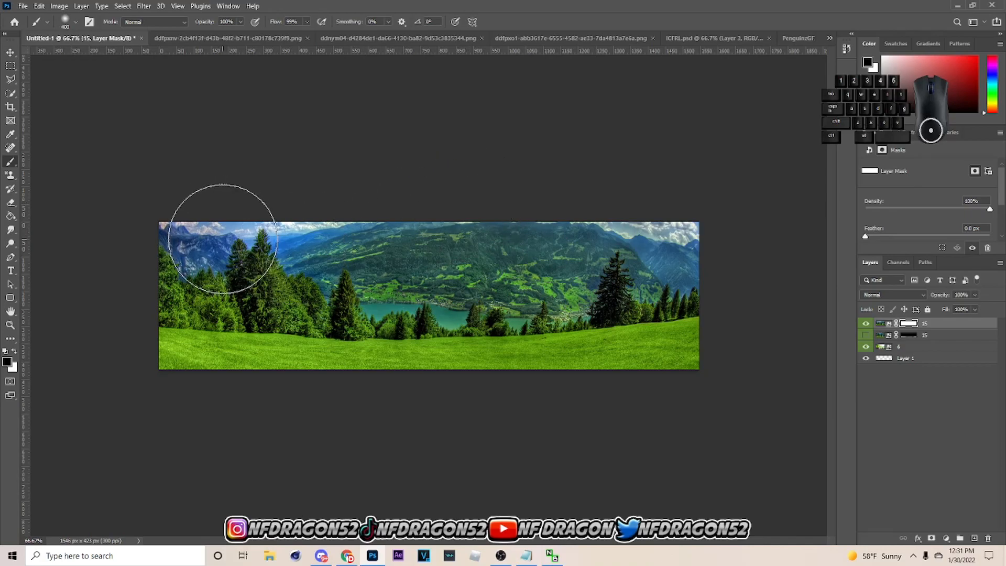
mouse_move(143, 215)
left_mouse_down()
mouse_move(293, 229)
mouse_move(380, 213)
mouse_move(727, 195)
mouse_move(731, 226)
mouse_move(683, 250)
mouse_move(694, 261)
mouse_move(676, 279)
mouse_move(538, 308)
mouse_move(403, 312)
mouse_move(217, 291)
mouse_move(553, 272)
mouse_move(432, 284)
mouse_move(721, 235)
mouse_move(580, 271)
mouse_move(584, 292)
mouse_move(230, 297)
mouse_move(159, 280)
mouse_move(344, 235)
left_mouse_up()
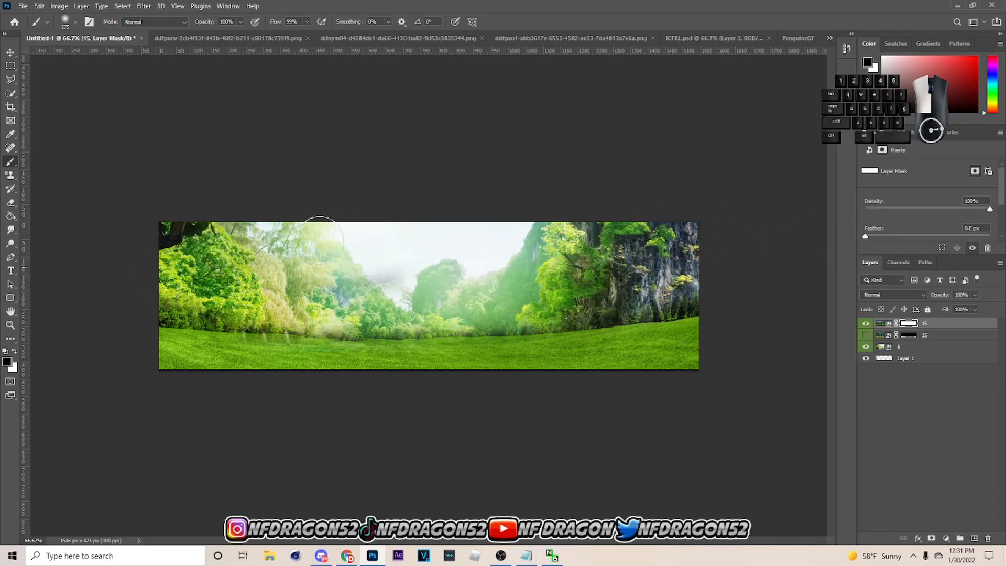
left_click_drag(420, 291, 656, 267)
mouse_move(444, 302)
left_mouse_down()
mouse_move(727, 271)
mouse_move(164, 284)
mouse_move(183, 251)
left_mouse_up()
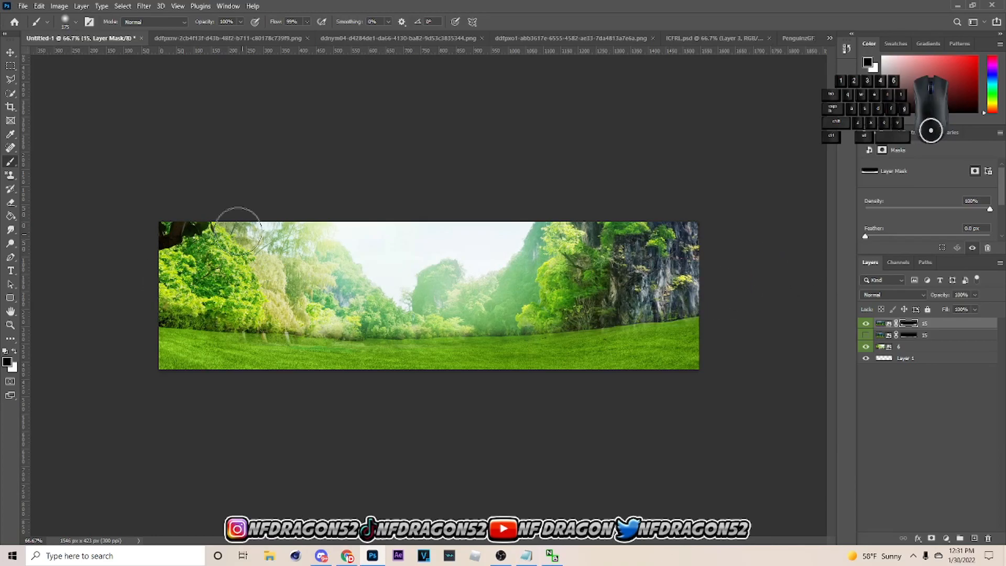
Move the masked wallpaper 15 slightly down over the forest background.
left_click(10, 53)
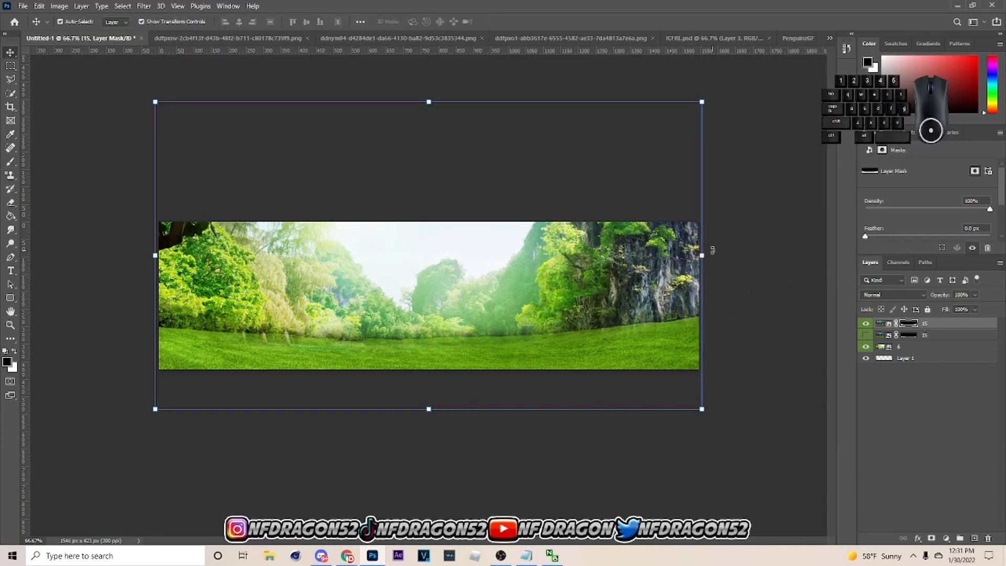
left_click_drag(712, 250, 710, 273)
left_click(503, 23)
left_click_drag(656, 312, 656, 323)
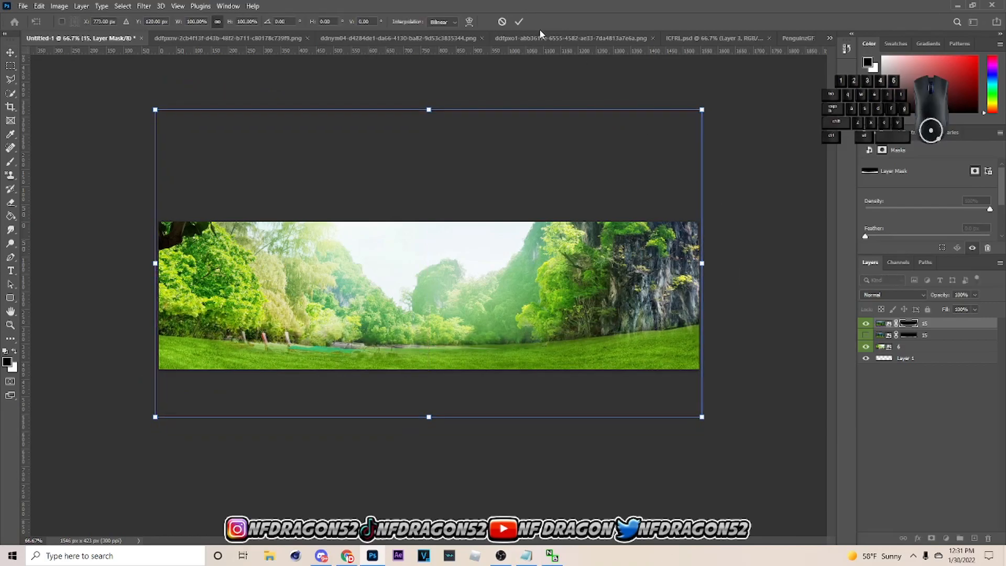
left_click(519, 21)
Paint white on the mask of wallpaper 15 along the grass edge to cover the exposed water.
key("b")
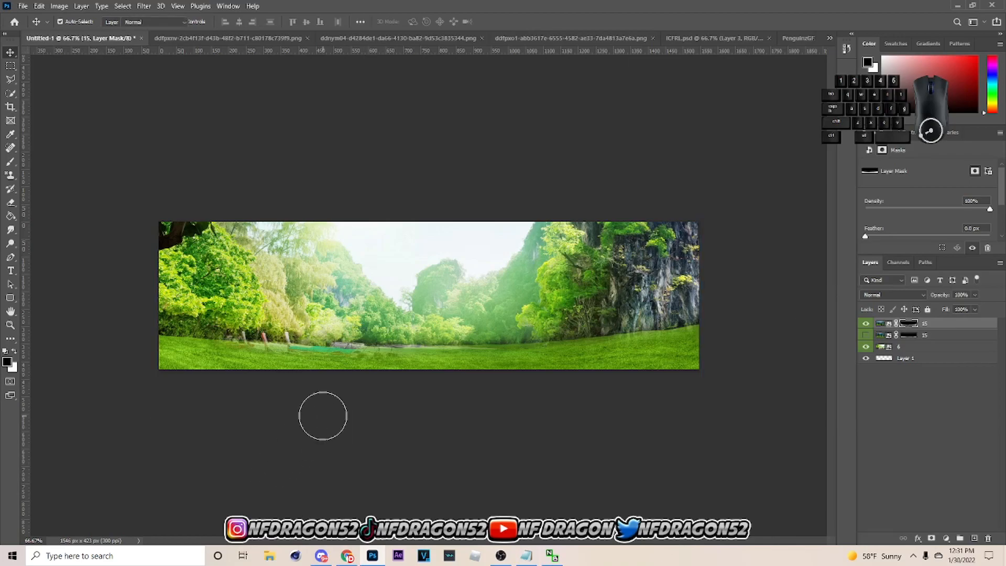
left_click(16, 354)
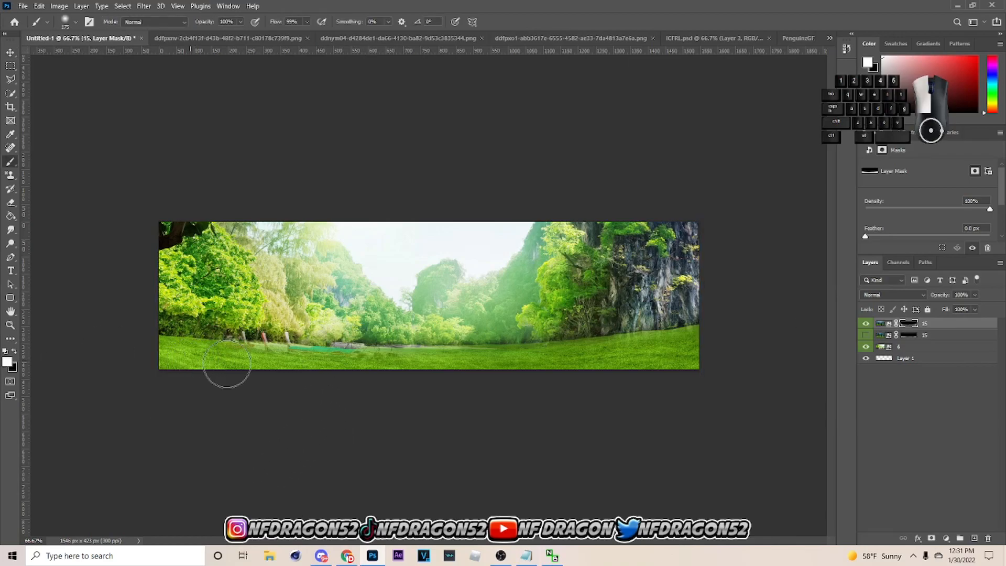
mouse_move(389, 378)
left_mouse_down()
mouse_move(299, 379)
mouse_move(726, 345)
left_mouse_up()
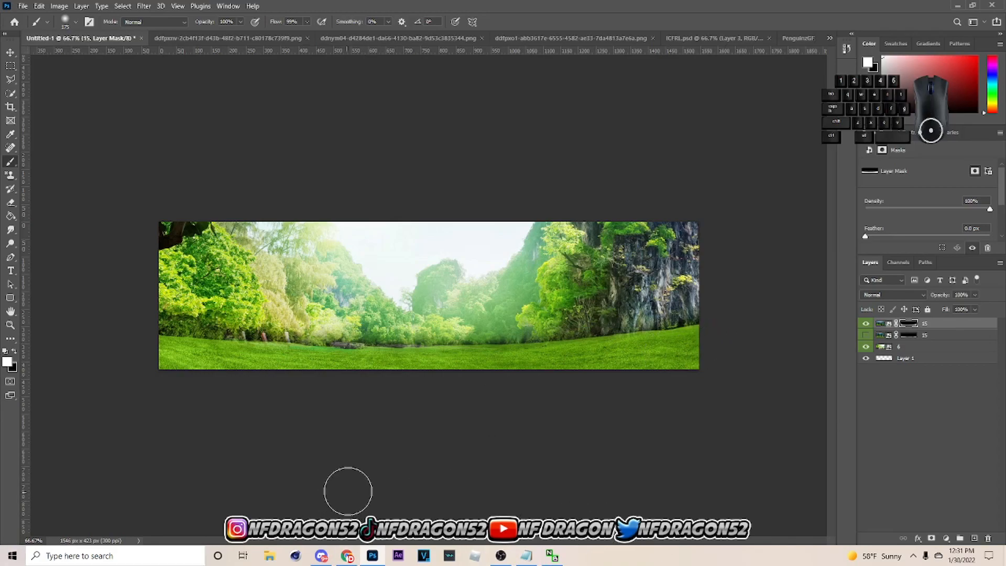
Compare the banner with and without the masked wallpaper 15 grass.
left_click(7, 52)
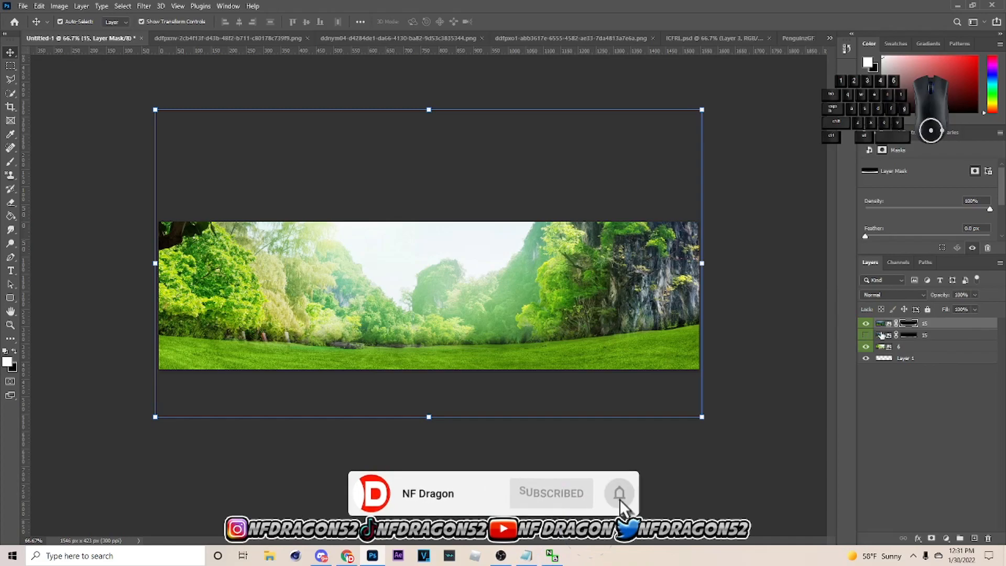
left_click(866, 324)
left_click(866, 324)
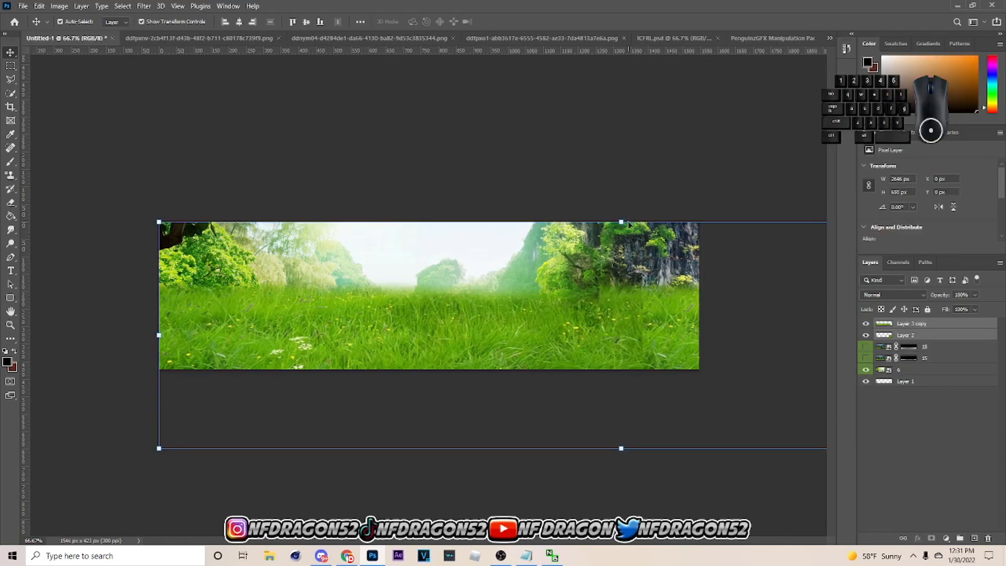
Scale the two grass layers, Layer 3 copy and Layer 2, together to 58.43% and fit them across the banner's lower part.
left_click(920, 335)
left_click(918, 324, "shift")
left_click_drag(620, 220, 623, 294)
left_click_drag(692, 377, 540, 313)
left_click_drag(777, 312, 695, 333)
left_click_drag(157, 314, 160, 314)
left_click_drag(337, 325, 381, 377)
left_click_drag(455, 320, 457, 320)
left_click(519, 21)
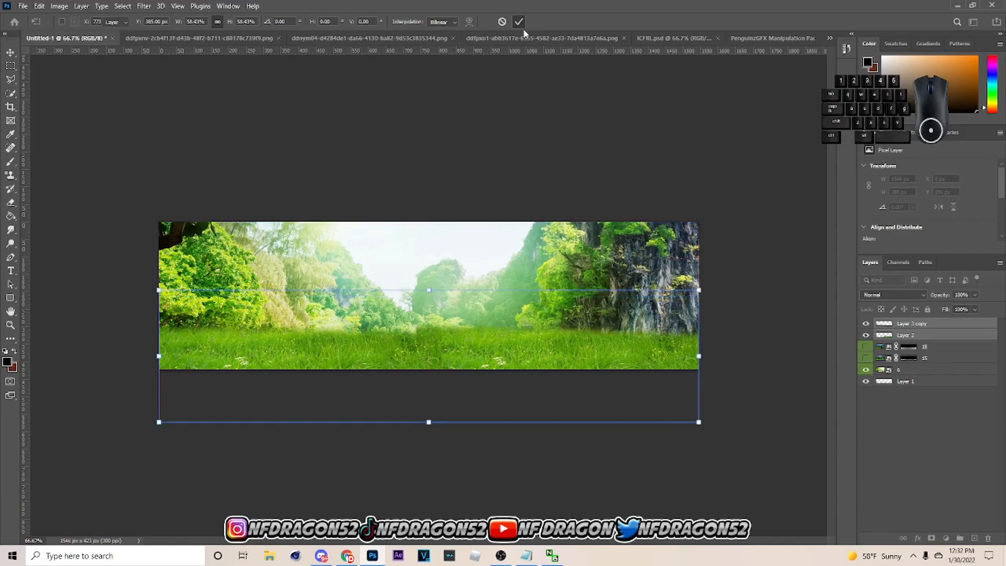
Bring the punching Saitama render into the document that holds the standing Saitama render.
left_click(404, 38)
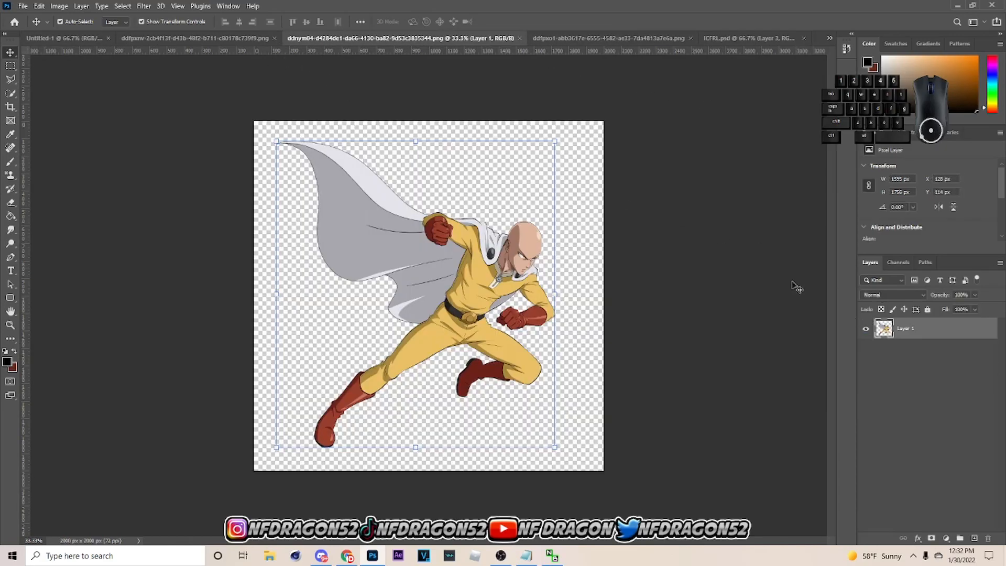
left_click(570, 38)
left_click_drag(933, 327, 371, 261)
key("ctrl+z")
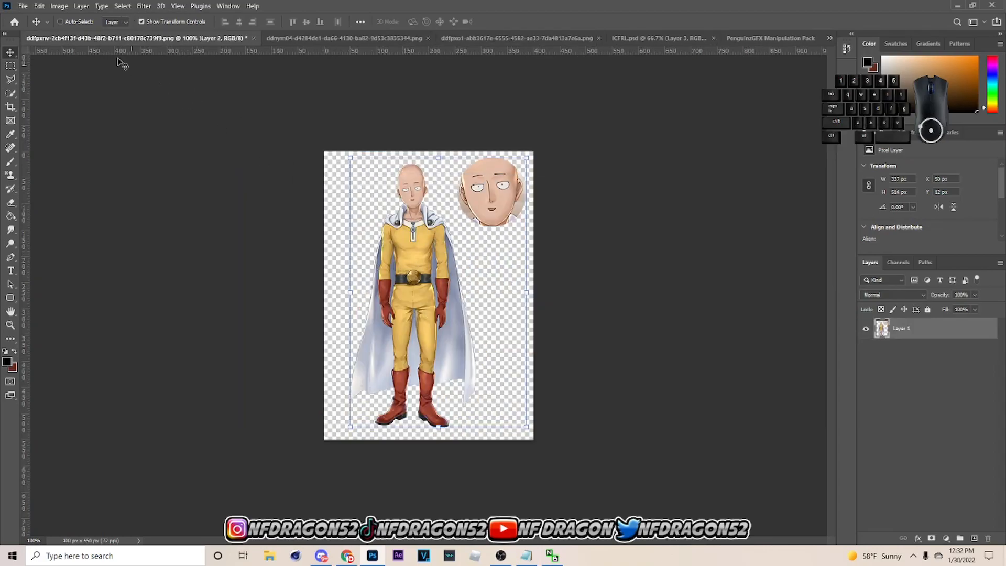
key("ctrl+z")
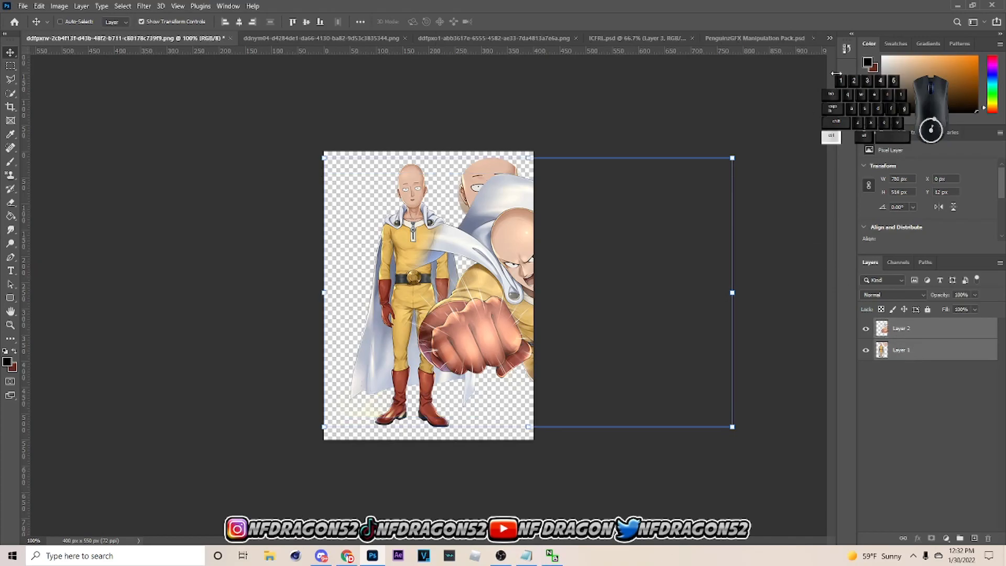
Copy the standing and punching Saitama renders together into the Untitled-1 banner and place them at its left end.
left_click(829, 38)
left_click(785, 38)
left_click_drag(789, 47, 373, 315)
left_click(519, 21)
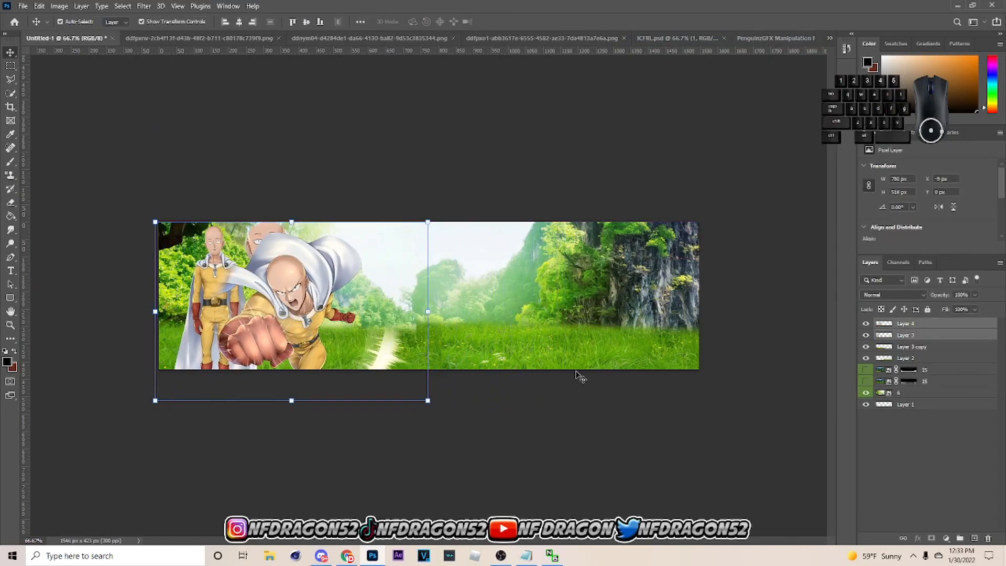
Scale the punching Saitama render to 94.91% and move it to the right of the standing figure.
left_click_drag(428, 313, 374, 318)
left_click_drag(291, 241, 291, 229)
left_click_drag(292, 263, 321, 264)
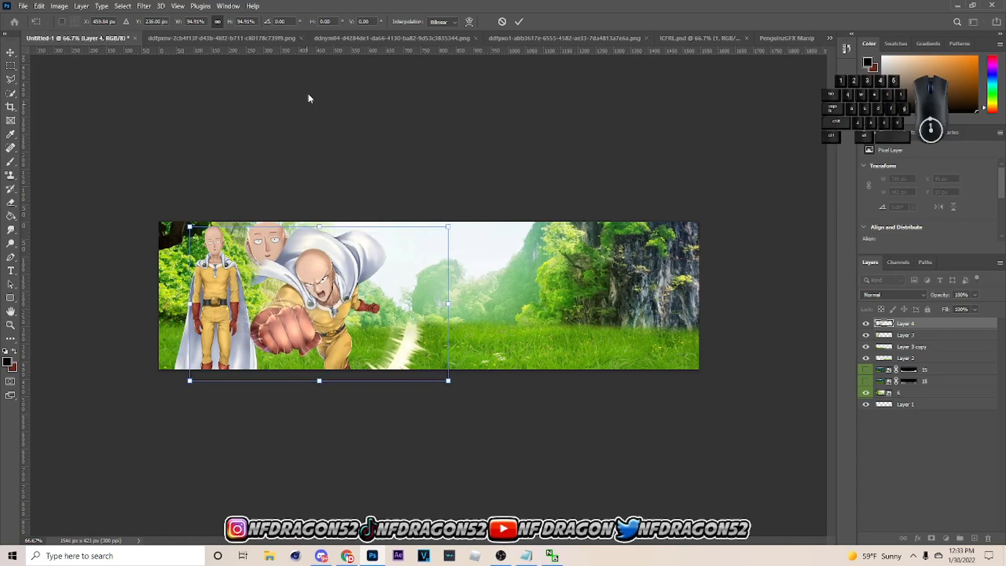
left_click(519, 22)
Scale the standing Saitama render to 80.42% and position it behind the punching figure's fist.
left_click(266, 297)
left_click_drag(297, 313, 270, 317)
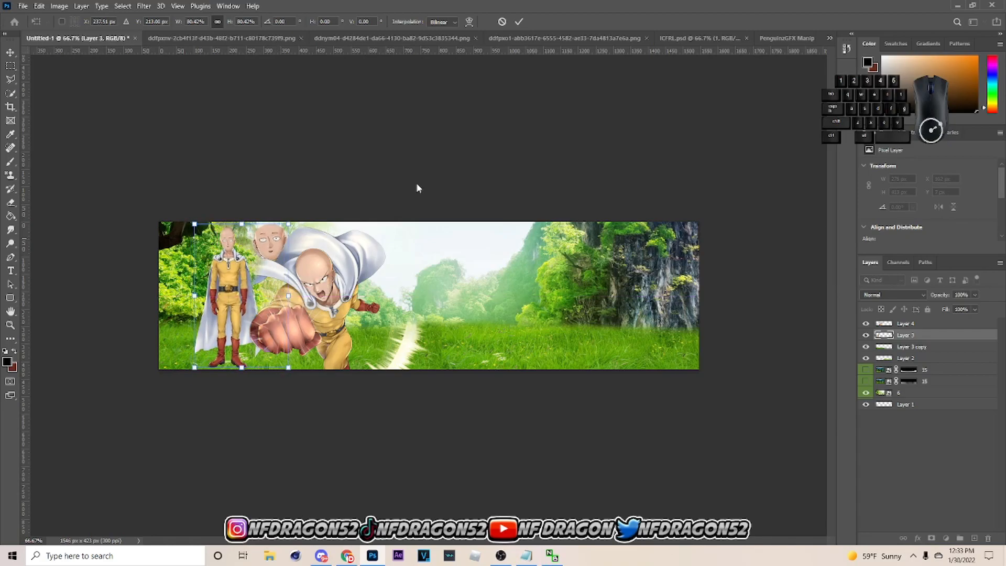
key("Return")
Select the extra floating Saitama head on Layer 3 with the Polygonal Lasso and cut it out.
key("l")
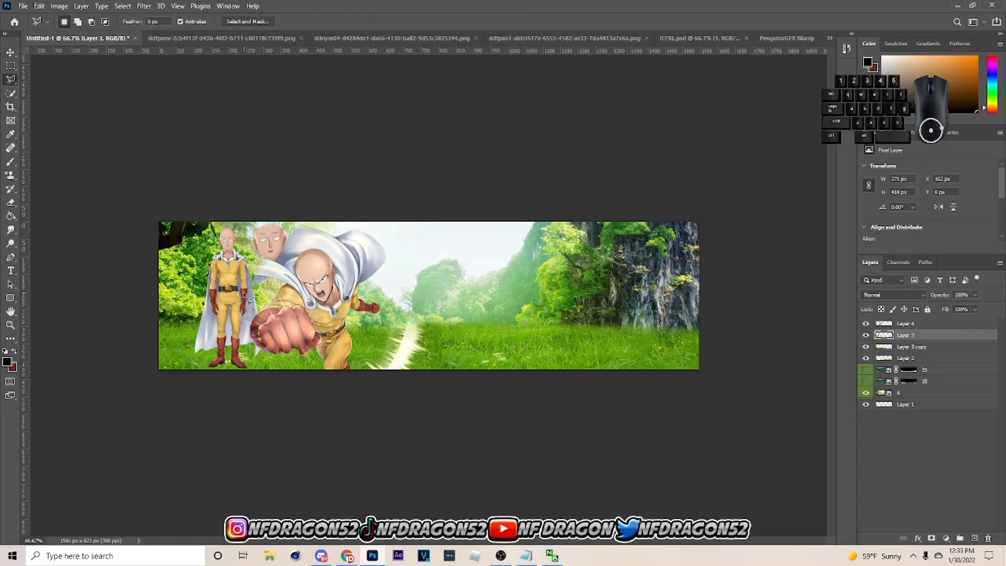
key("ctrl+equal")
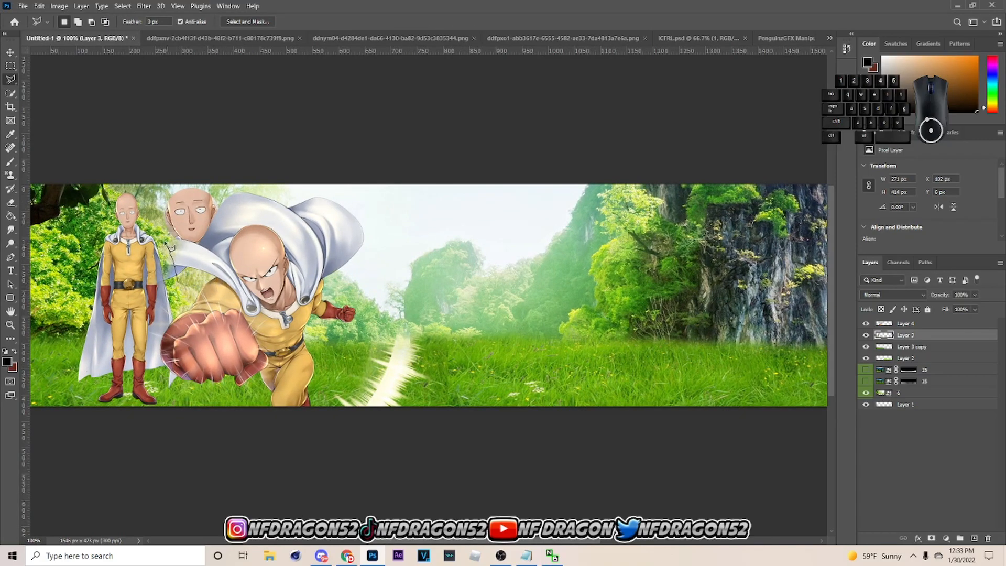
left_click(242, 220)
left_click(227, 296)
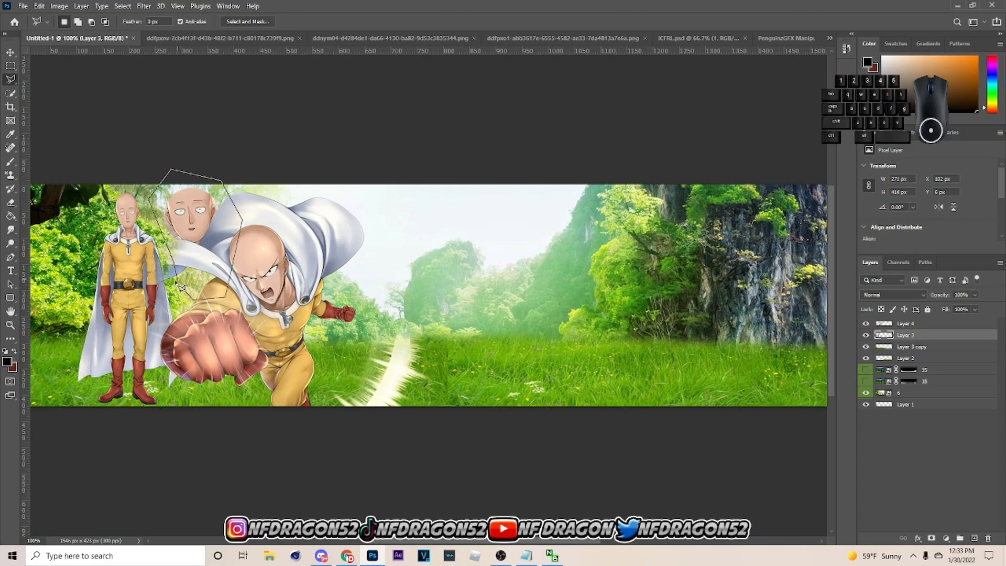
left_click(182, 287)
left_click(183, 287)
key("ctrl+x")
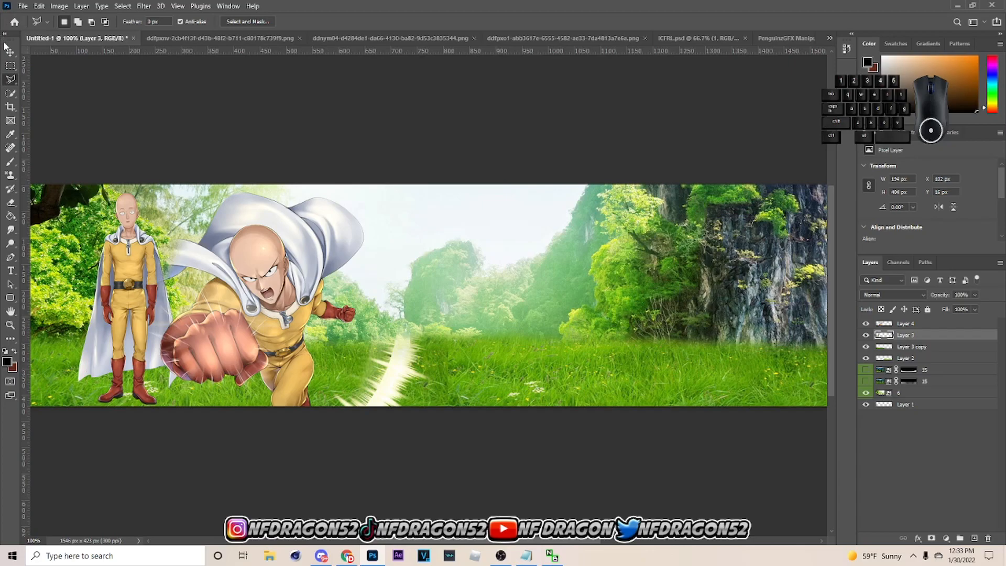
key("v")
Add a clipped Brightness/Contrast adjustment to the punching Saitama on Layer 4 and raise its brightness to 16.
key("alt+bracketright")
left_click(946, 538)
left_click(940, 386)
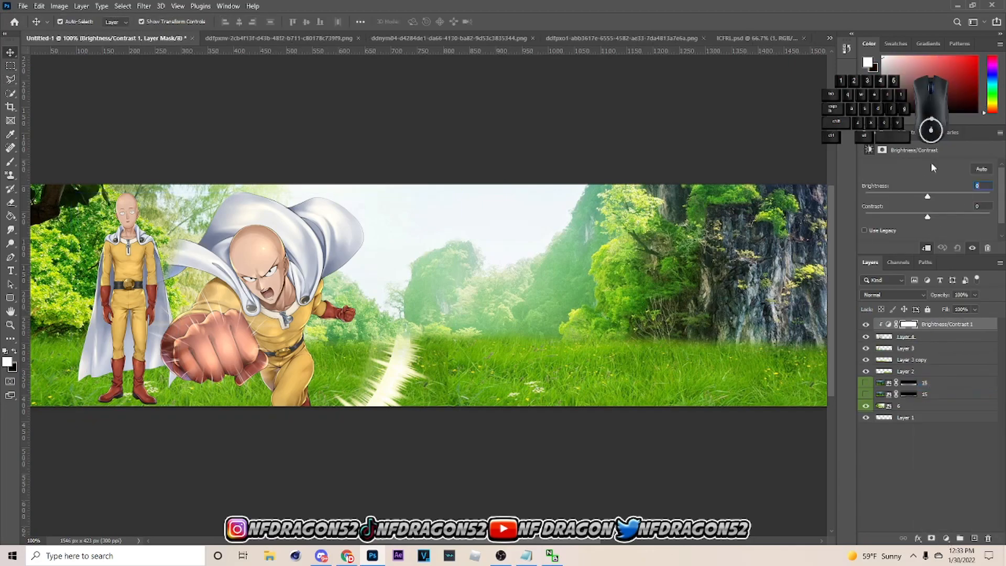
left_click_drag(931, 197, 935, 208)
Add a clipped Brightness/Contrast adjustment to the standing Saitama on Layer 3 and raise its brightness to 15.
left_click(920, 349)
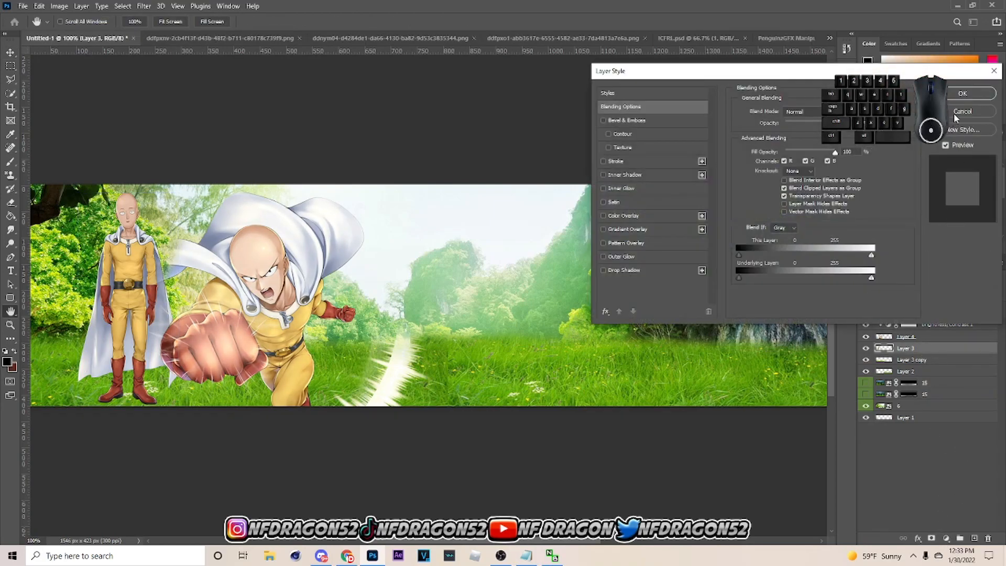
left_click(954, 113)
left_click(945, 538)
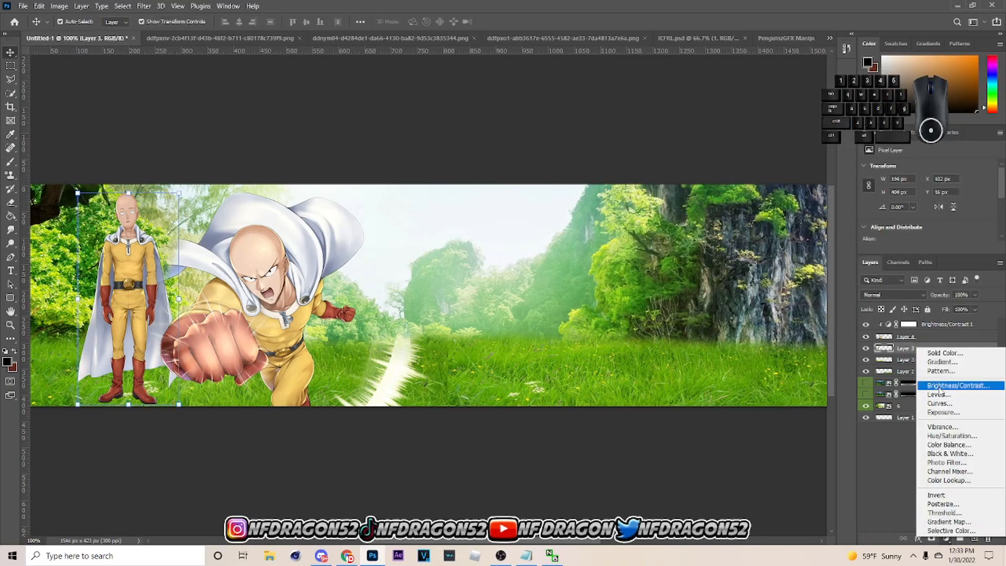
left_click(940, 386)
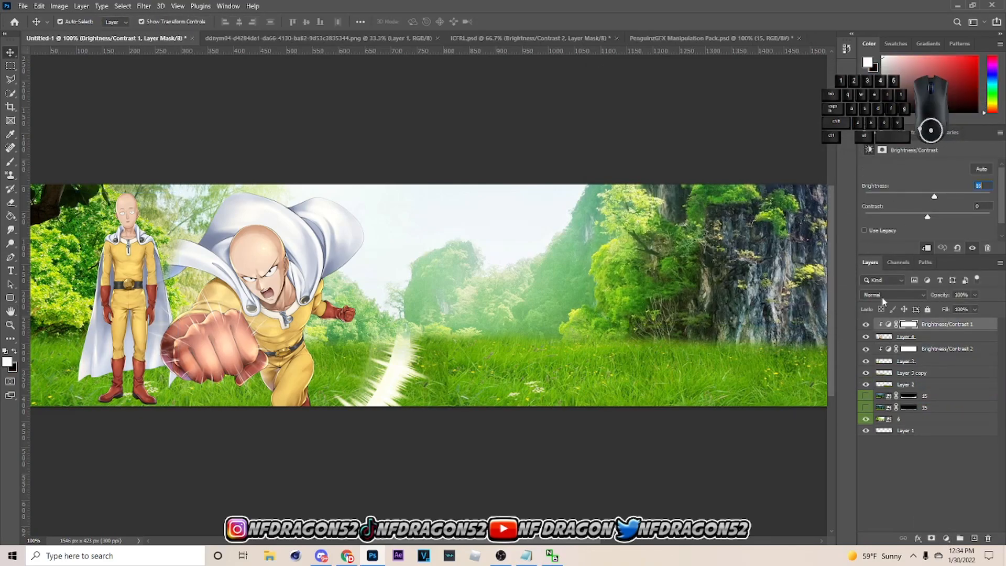
left_click(912, 350)
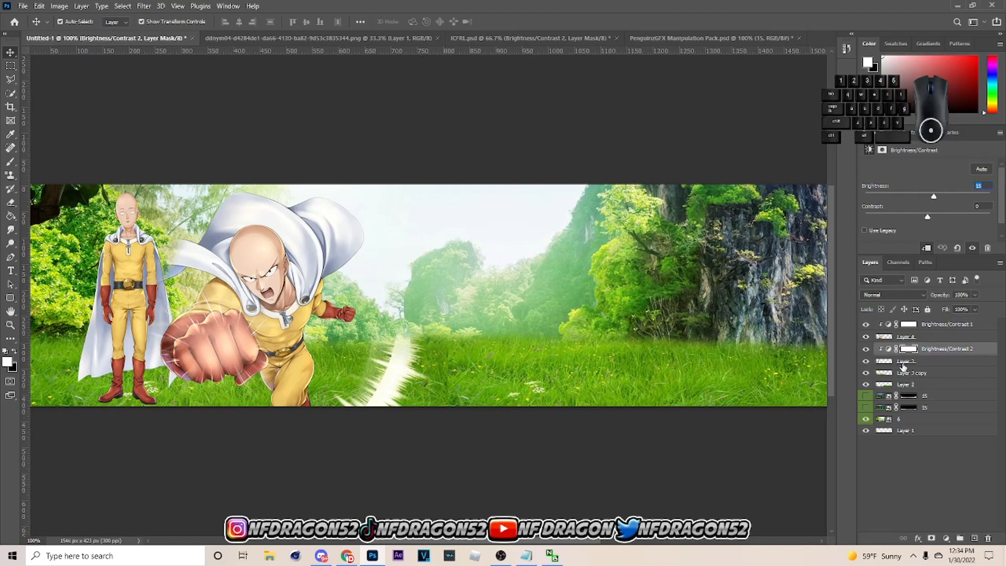
Create a new layer above Layer 3 copy and paint a single soft black brush dot on the grass.
left_click(906, 373)
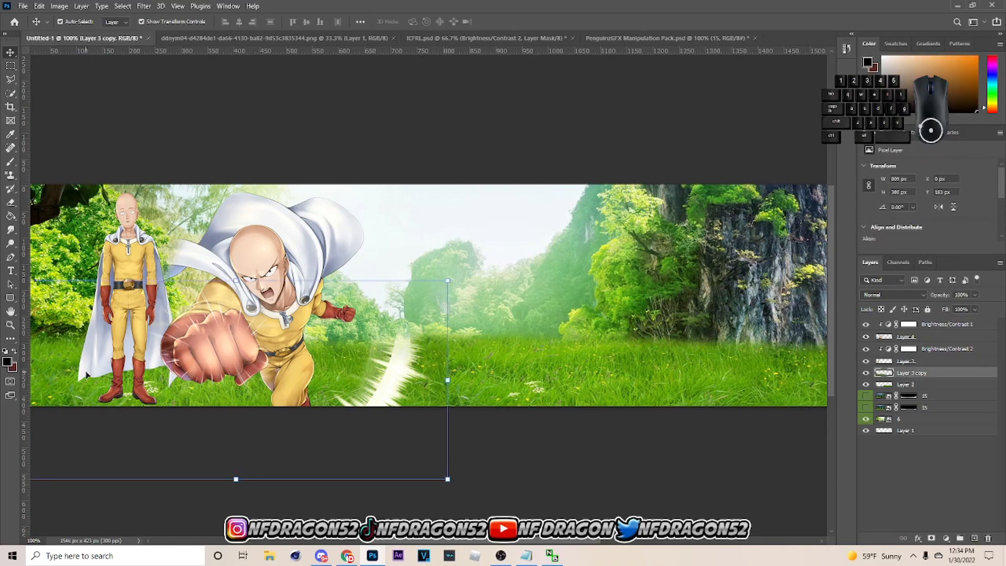
left_click(972, 538)
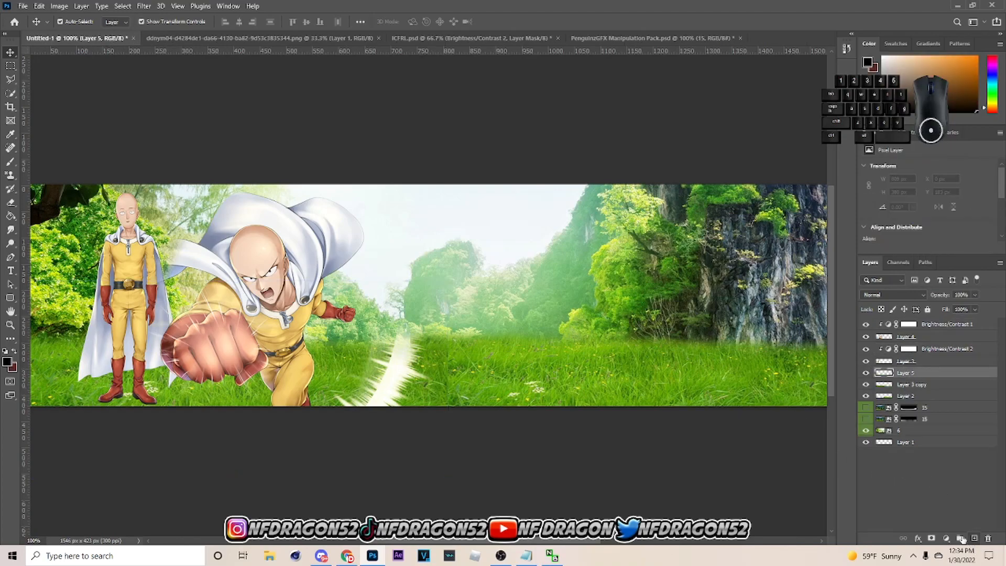
key("b")
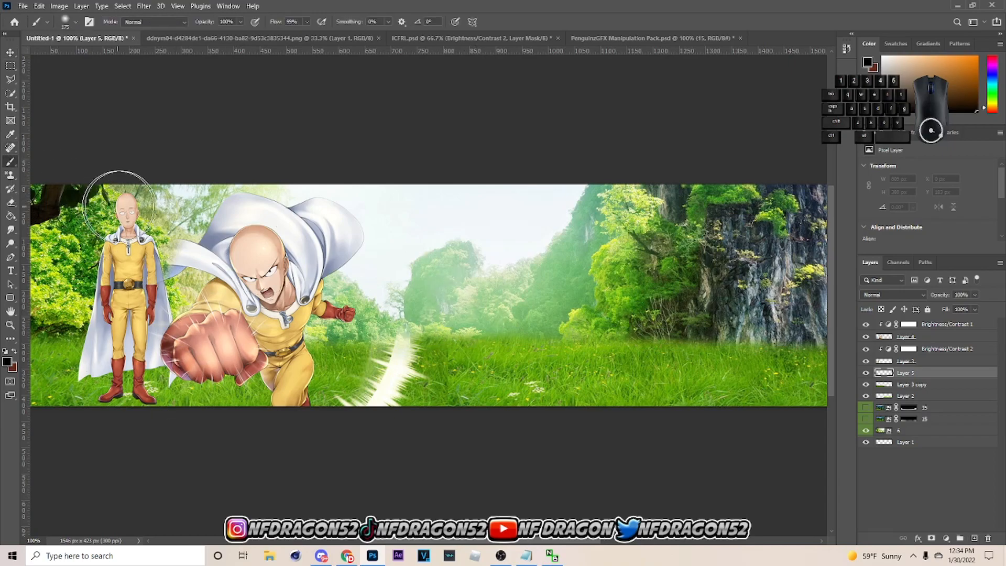
key("bracketleft")
key("bracketleft")
left_click(492, 358)
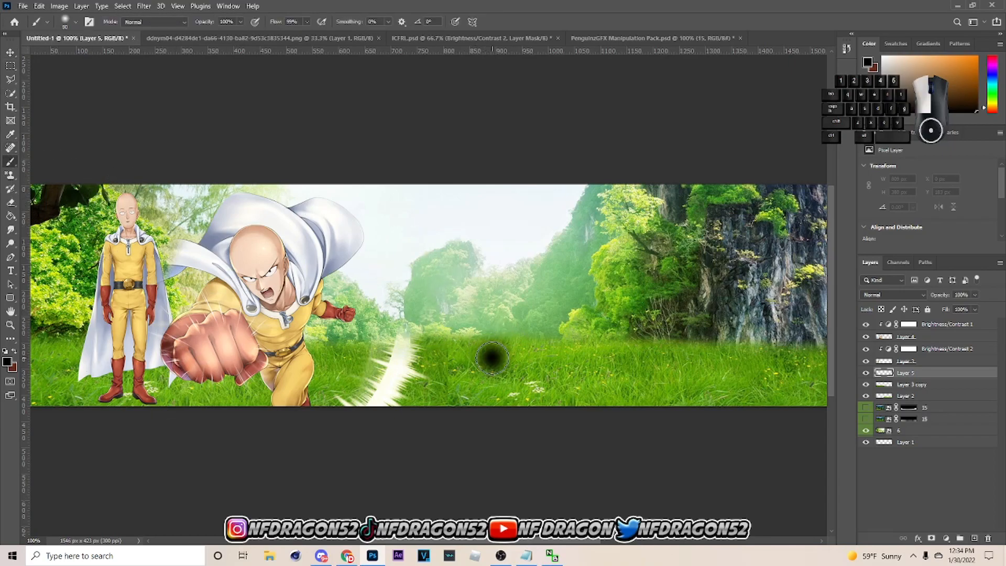
left_click(9, 56)
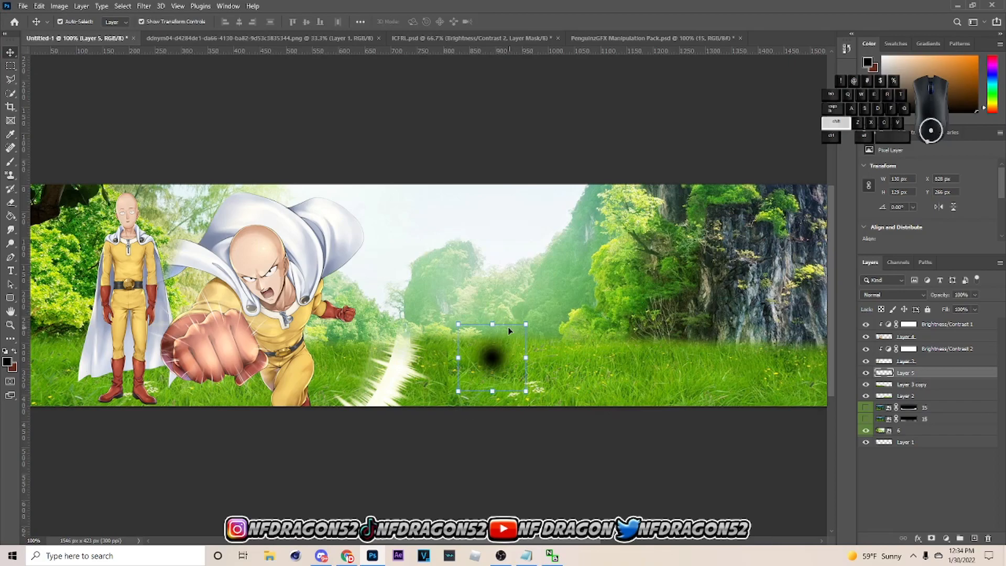
key("b")
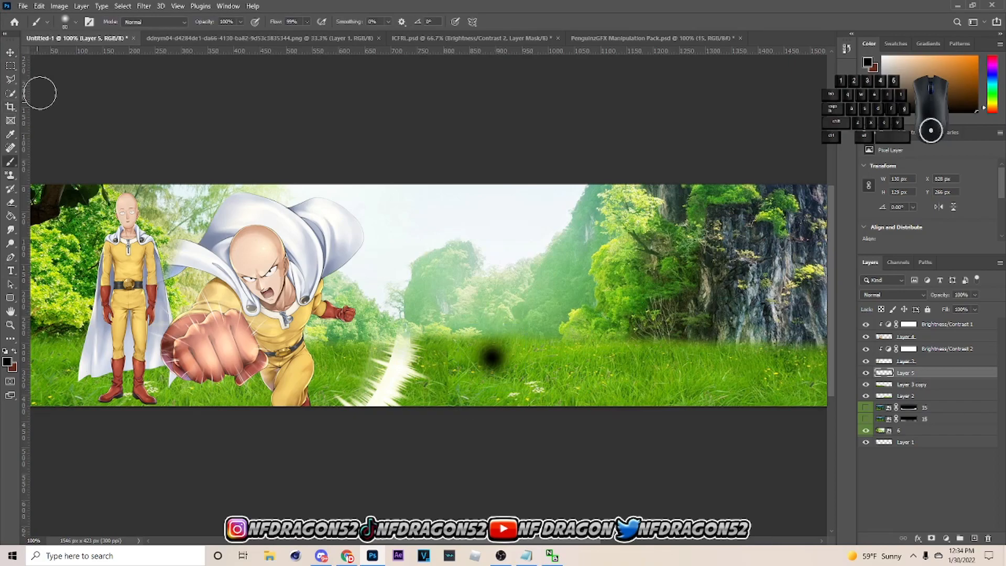
left_click(77, 23)
left_click(77, 22)
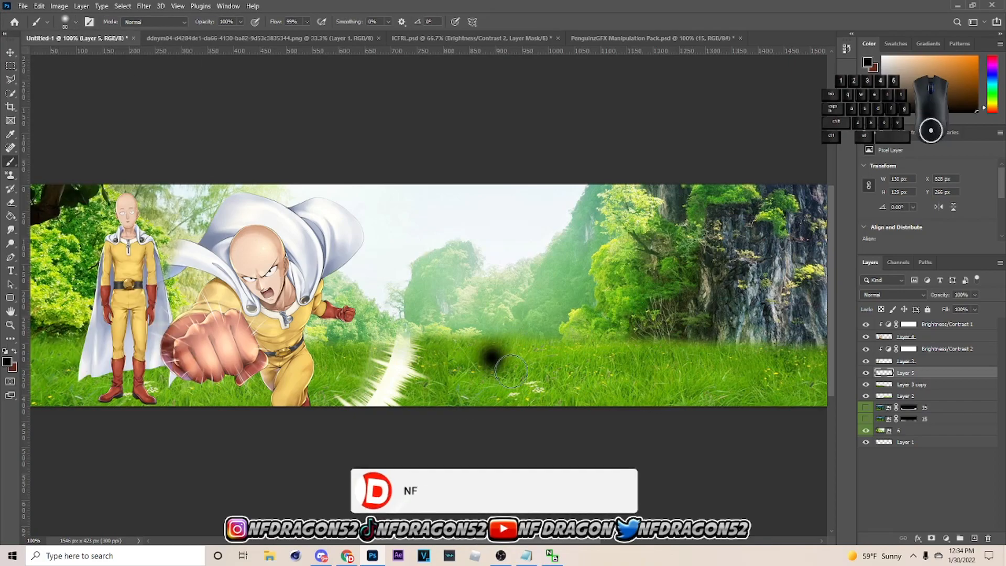
Flatten the black dot to 31.01% height as a shadow under the standing Saitama's foot, and duplicate it under the other foot.
key("ctrl+t")
left_click_drag(492, 324, 123, 407)
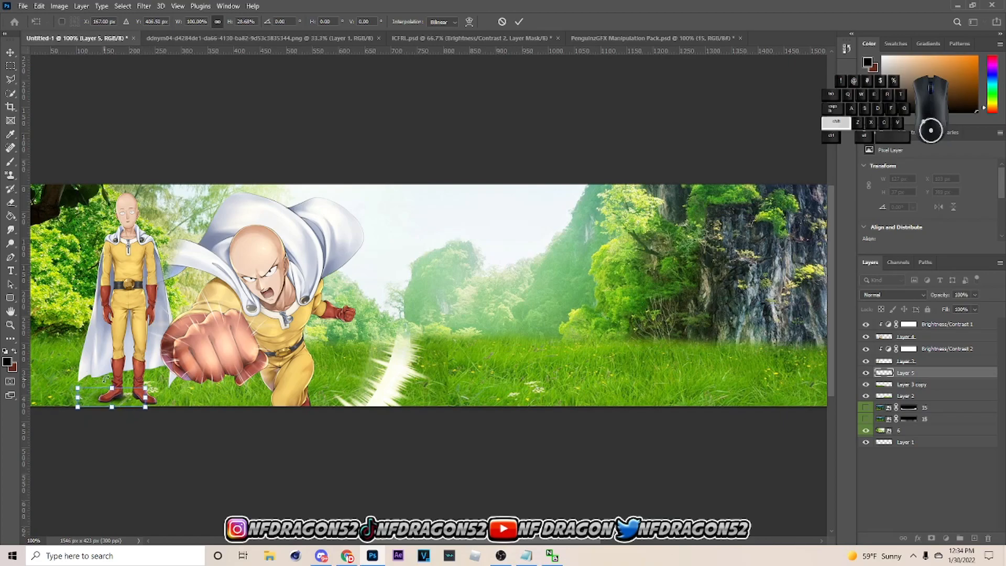
left_click_drag(112, 388, 112, 390)
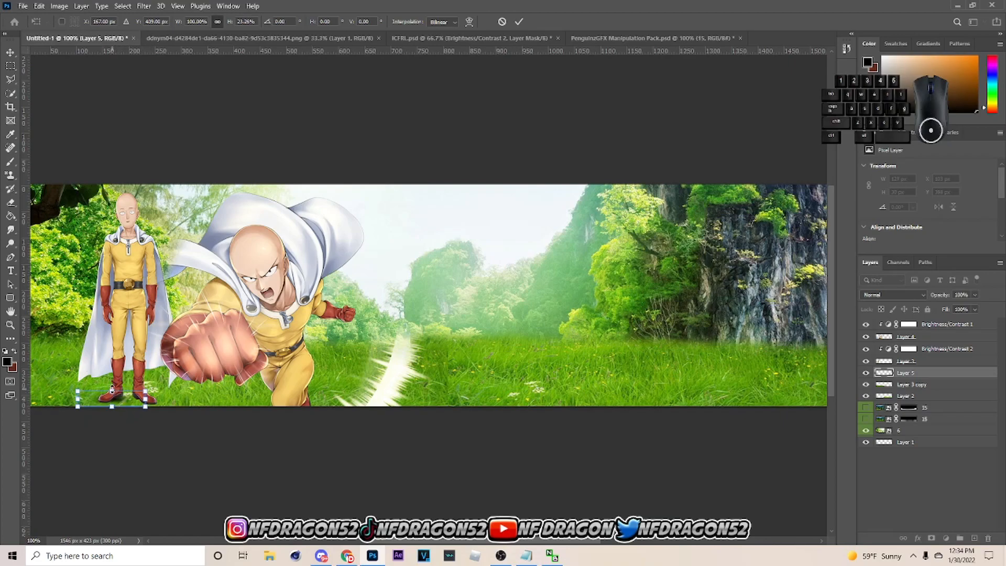
left_click_drag(112, 405, 114, 411)
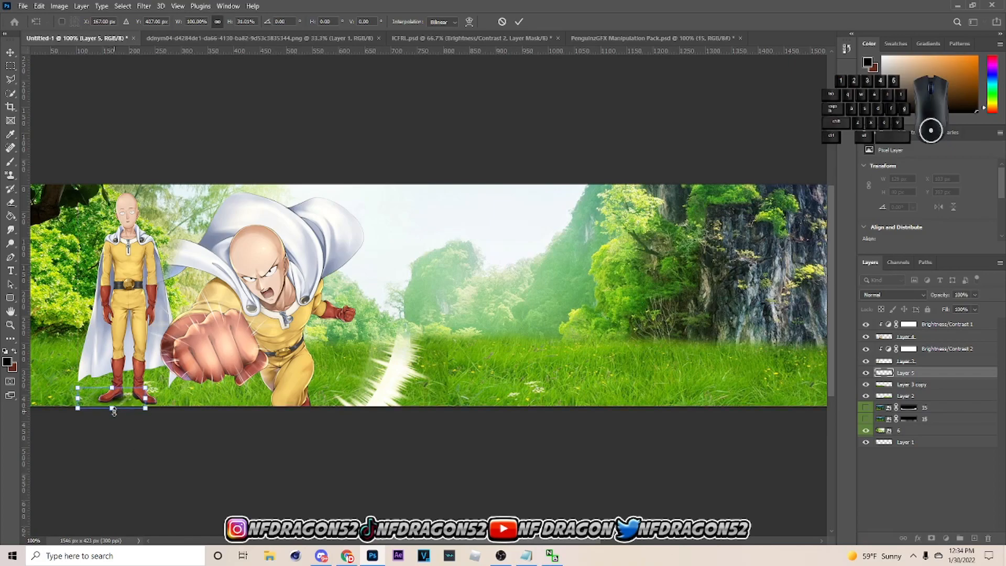
left_click(519, 22)
key("ctrl+j")
left_click_drag(114, 404, 147, 404)
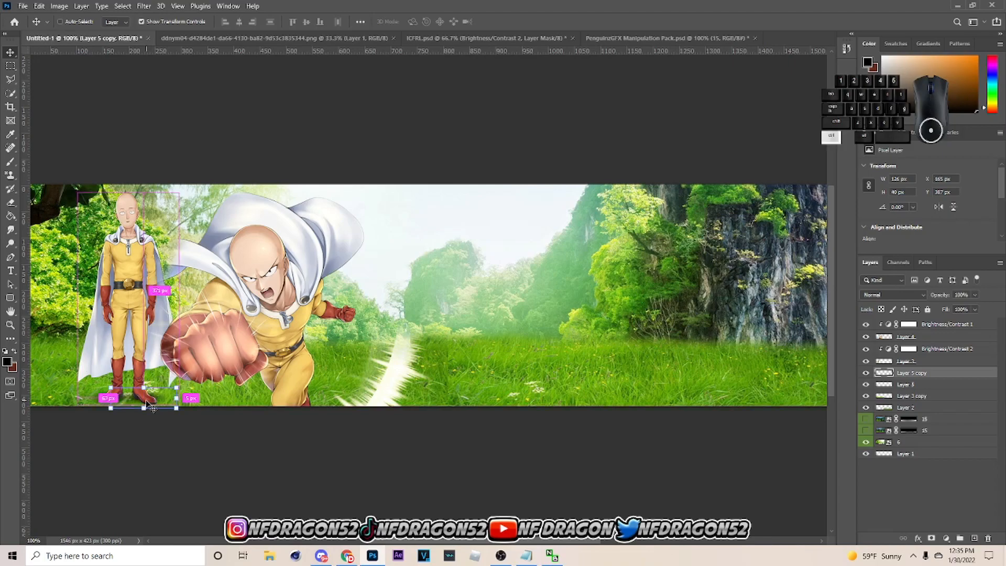
Add a new empty layer above the standing Saitama's Layer 3 and clip it to that layer.
key("ctrl+minus")
left_click(292, 389)
left_click(229, 300)
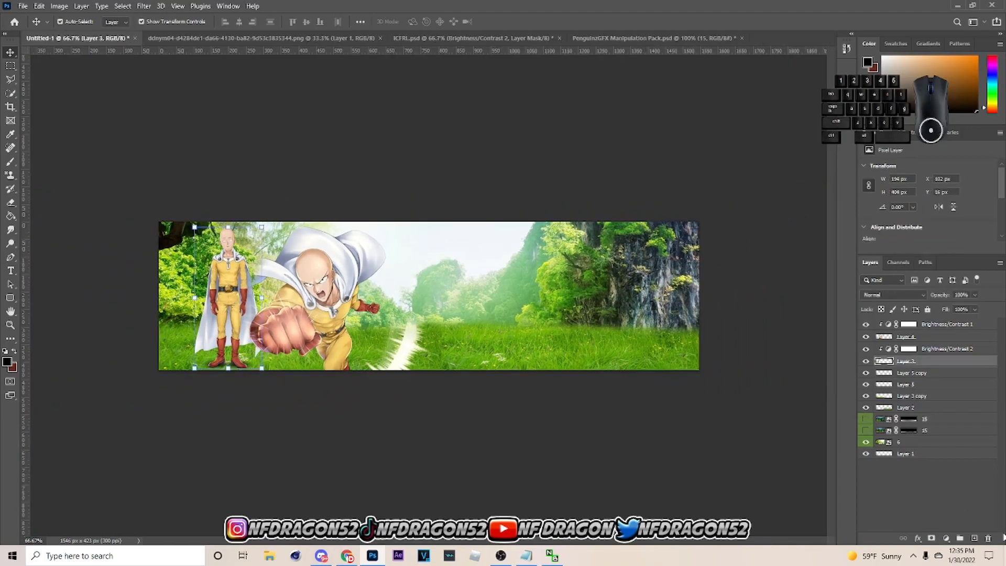
left_click(974, 539)
key("ctrl+alt+g")
Brush soft black shading over the lower part of the standing Saitama on Layer 6 and lower the layer's opacity to 61%.
key("b")
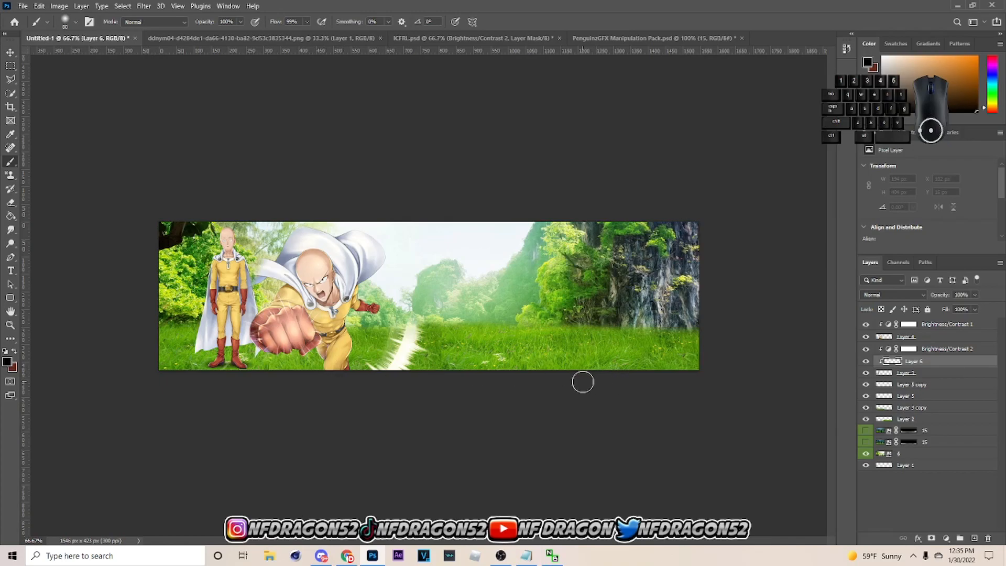
key("bracketright")
key("bracketright")
key("bracketright")
left_click_drag(230, 382, 222, 381)
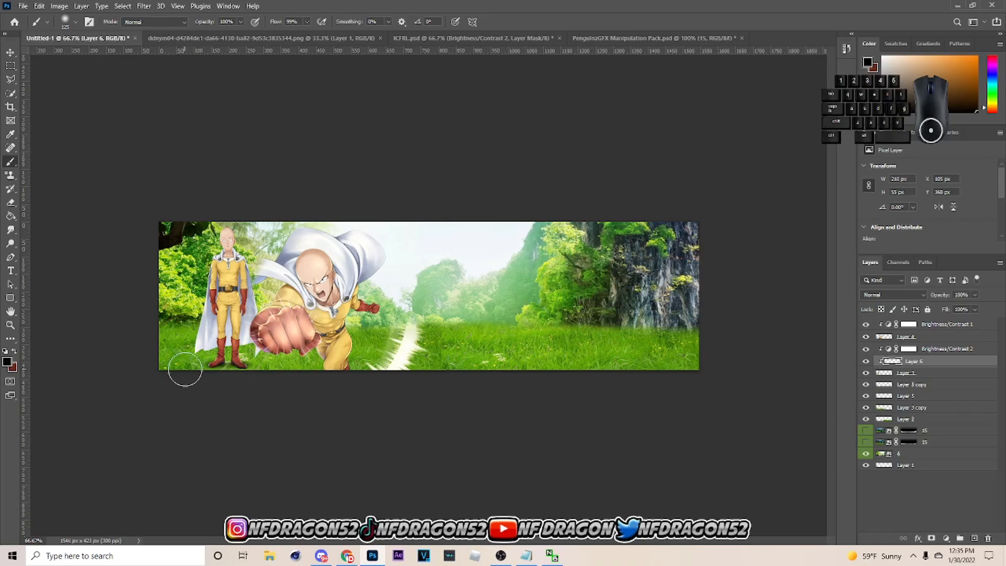
left_click_drag(188, 370, 192, 366)
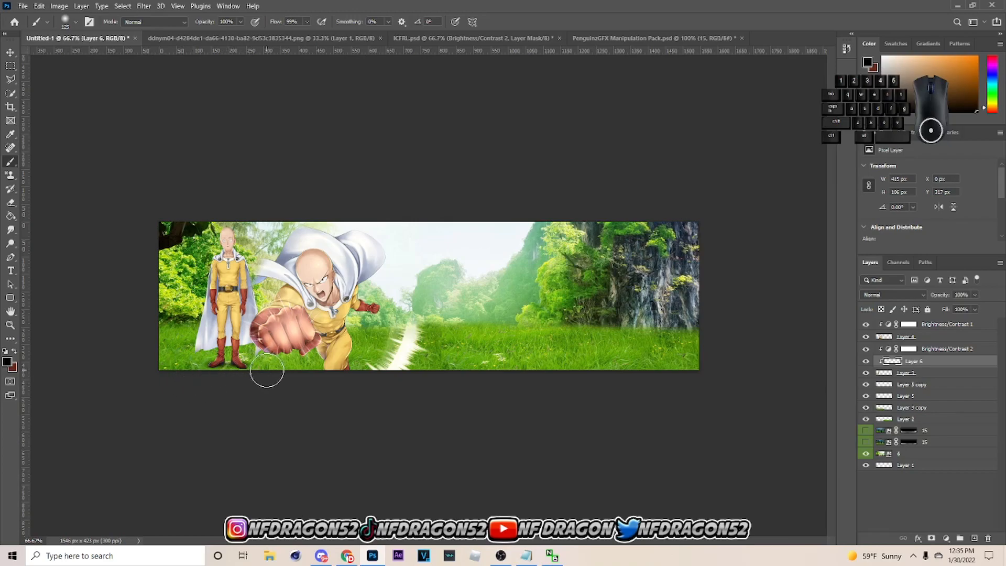
left_click_drag(173, 324, 277, 348)
left_click_drag(178, 382, 189, 375)
left_click_drag(289, 325, 285, 363)
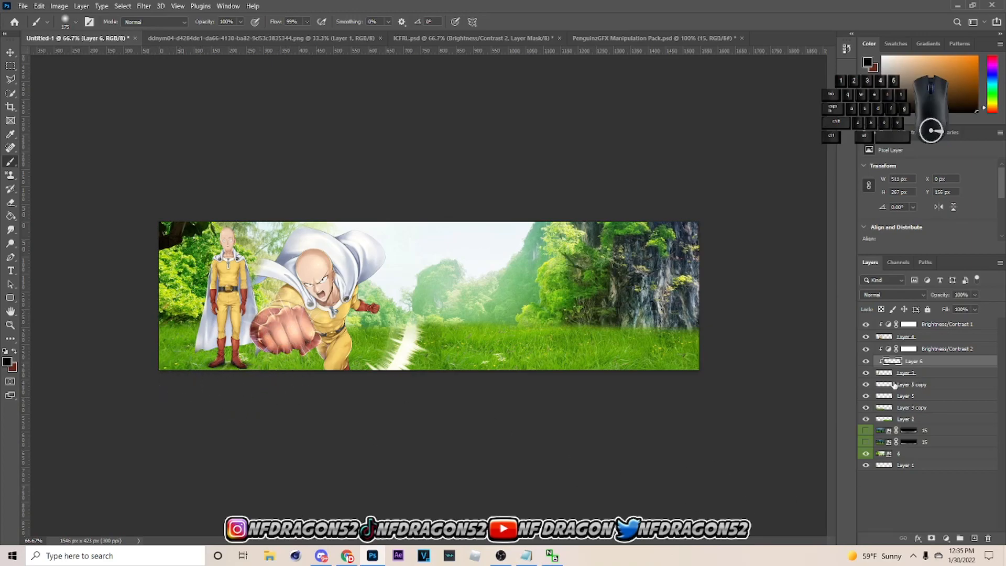
left_click(974, 294)
left_click_drag(977, 307, 956, 314)
Save the document in Downloads as a Photoshop file named Speed Replica Banner.
key("ctrl+s")
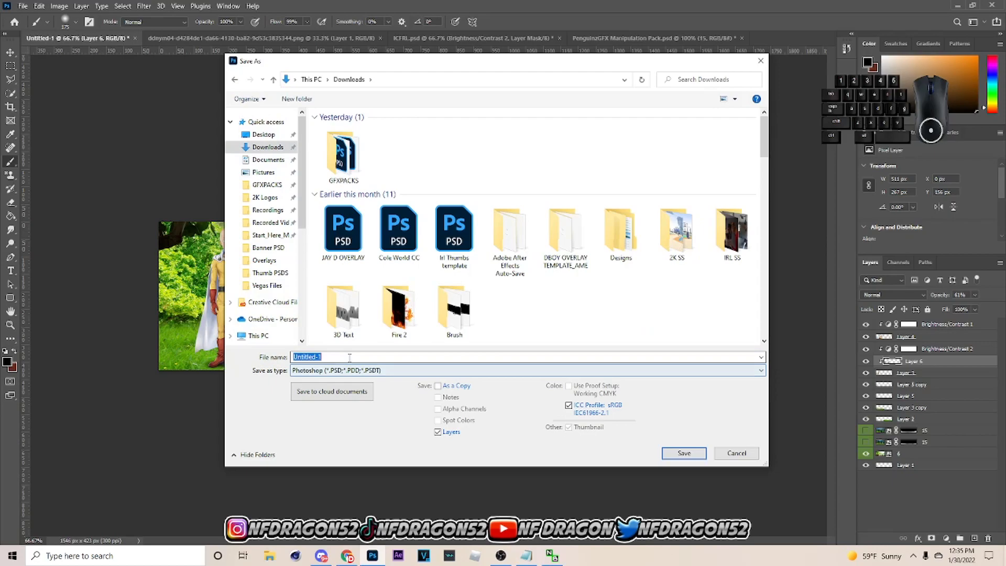
type("Speed R")
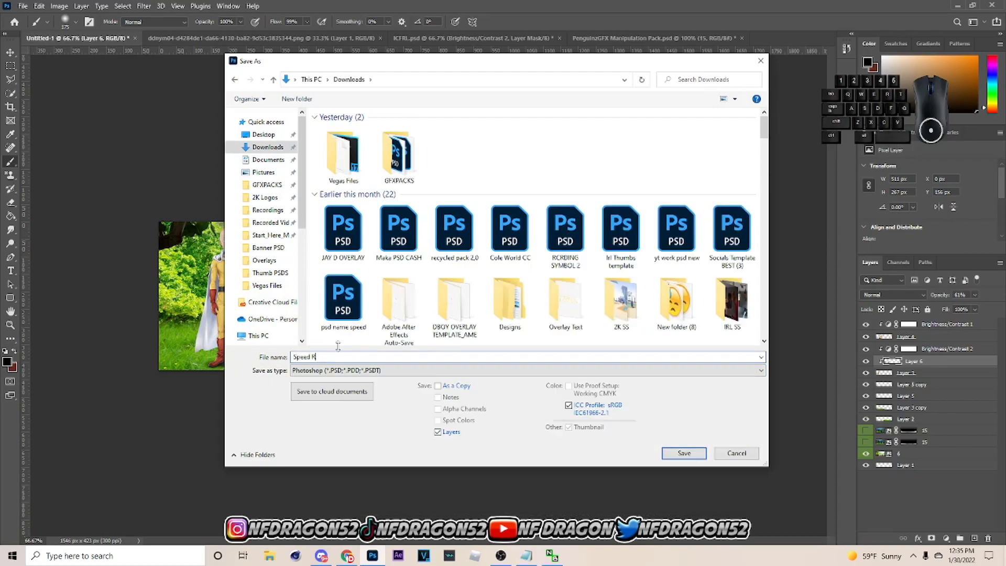
type("eplica Banner")
key("Return")
left_click(620, 160)
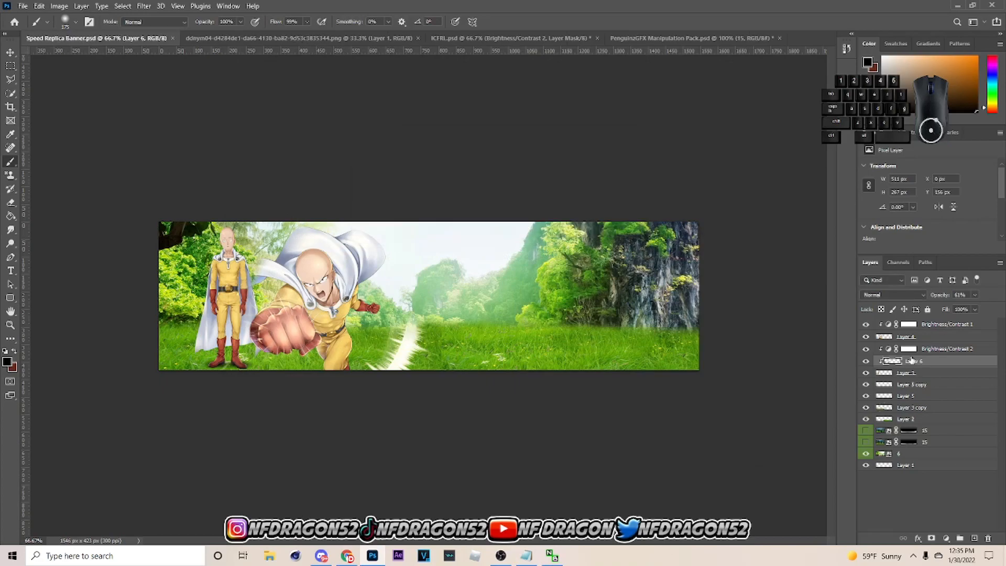
Add a layer mask to Layer 4 and paint it black over the white streak behind the punching Saitama to hide it.
left_click(927, 339)
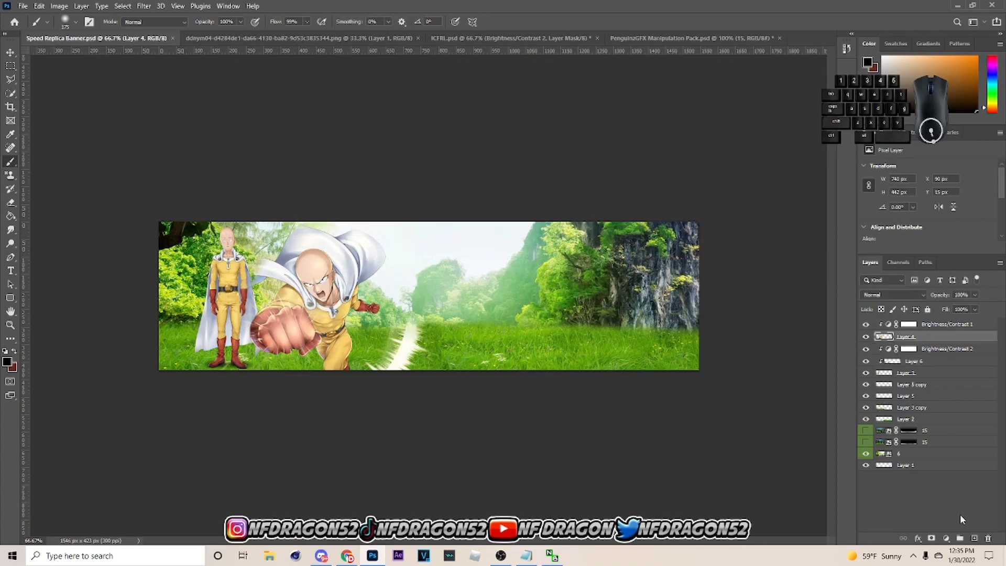
left_click(932, 538)
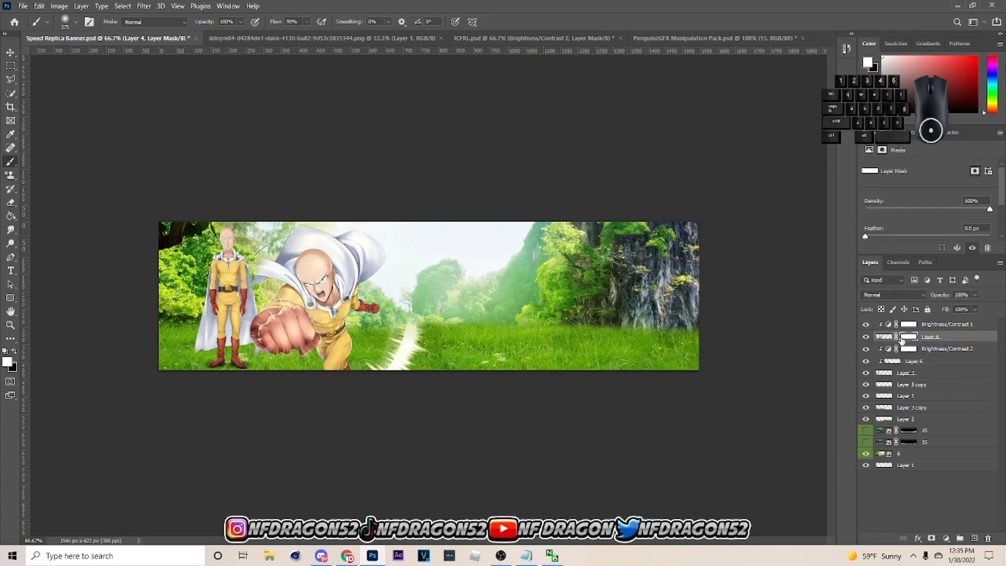
left_click(14, 352)
key("bracketright")
key("bracketright")
key("bracketleft")
key("bracketleft")
key("bracketleft")
left_click_drag(420, 318, 379, 404)
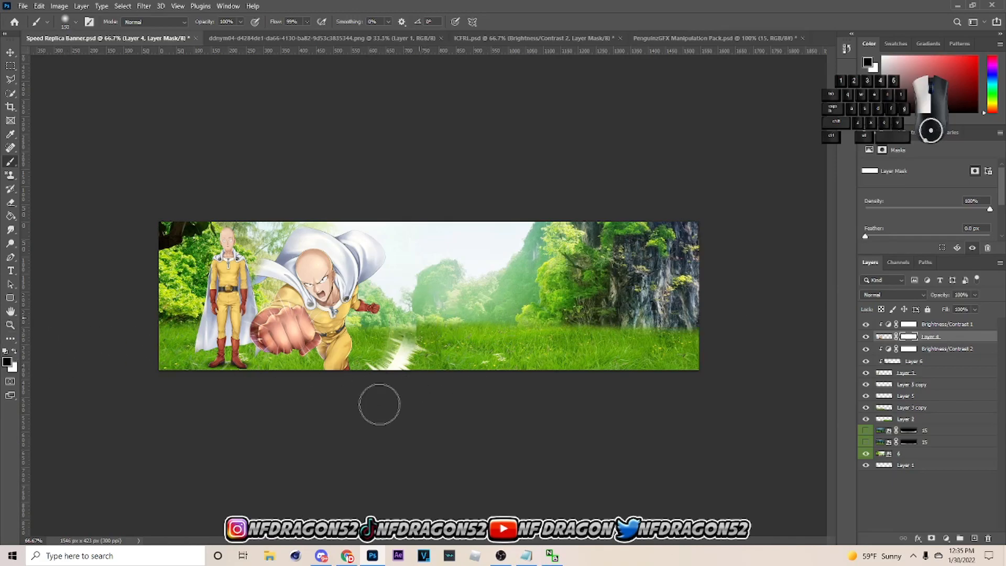
key("v")
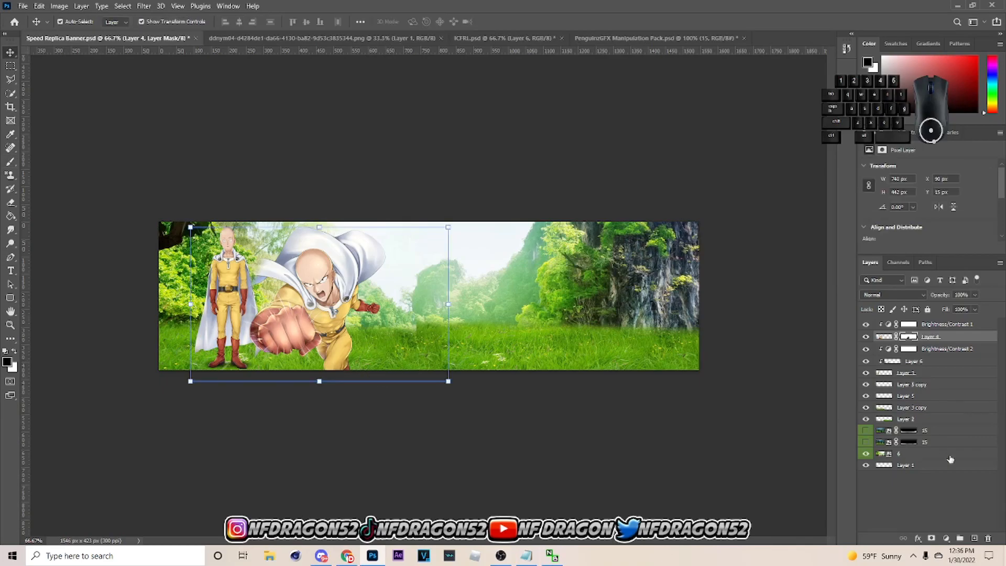
Add a new layer clipped to Layer 4 and dab large soft black shading along the punching Saitama's lower edge.
left_click(974, 539)
key("b")
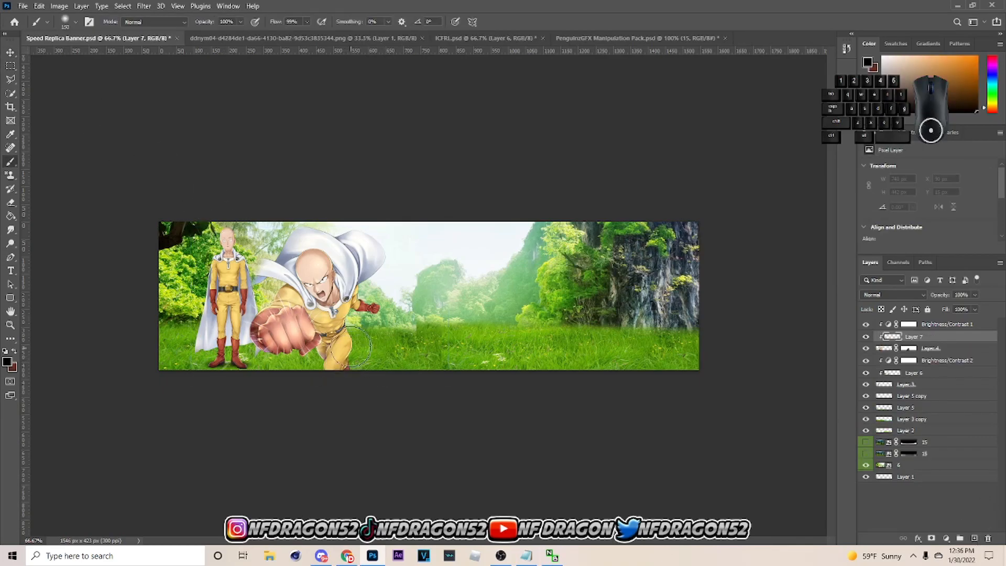
key("bracketright")
key("bracketright")
key("bracketright")
key("bracketright")
key("bracketright")
left_click(274, 377)
left_click(220, 370)
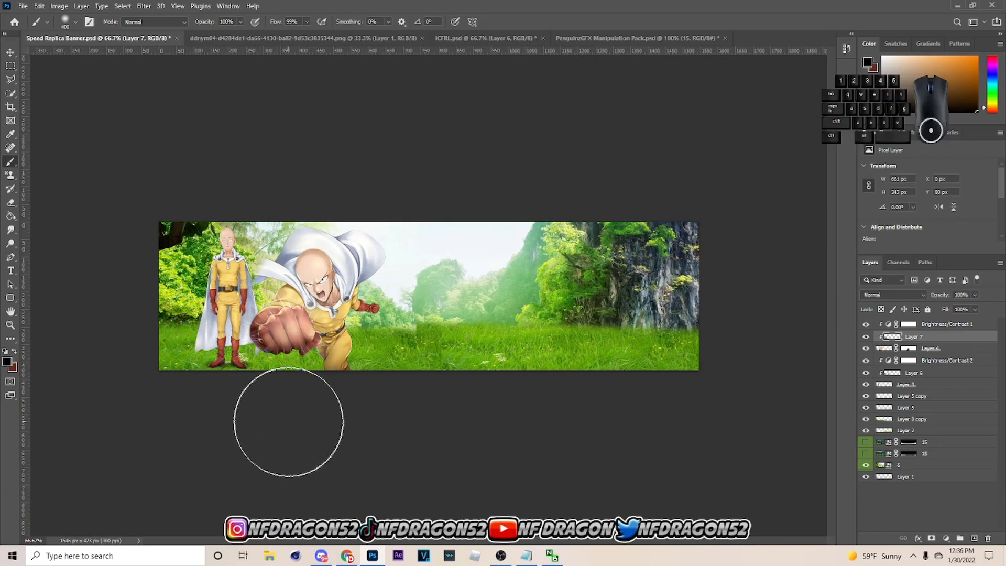
Shade the punching Saitama's leg and fist side further with a resized soft black brush and reduce Layer 7's opacity to 80%.
key("bracketright")
key("bracketleft")
key("bracketleft")
key("bracketleft")
left_click(385, 369)
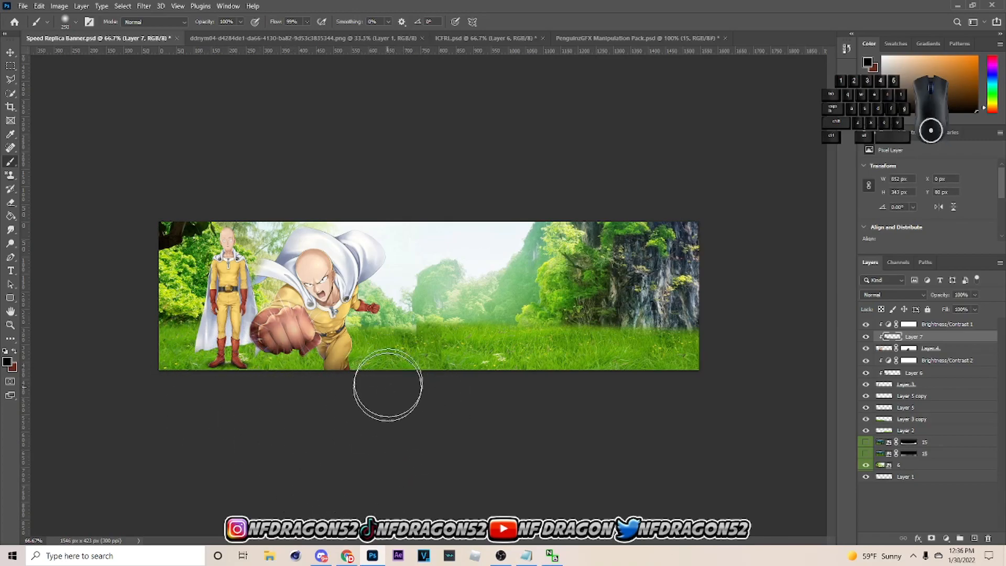
key("bracketright")
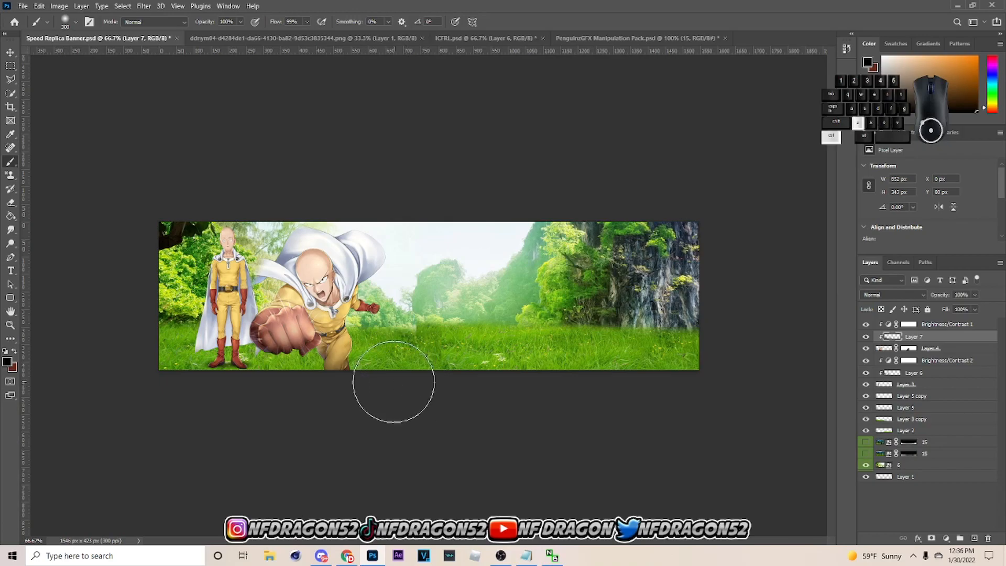
left_click(241, 294)
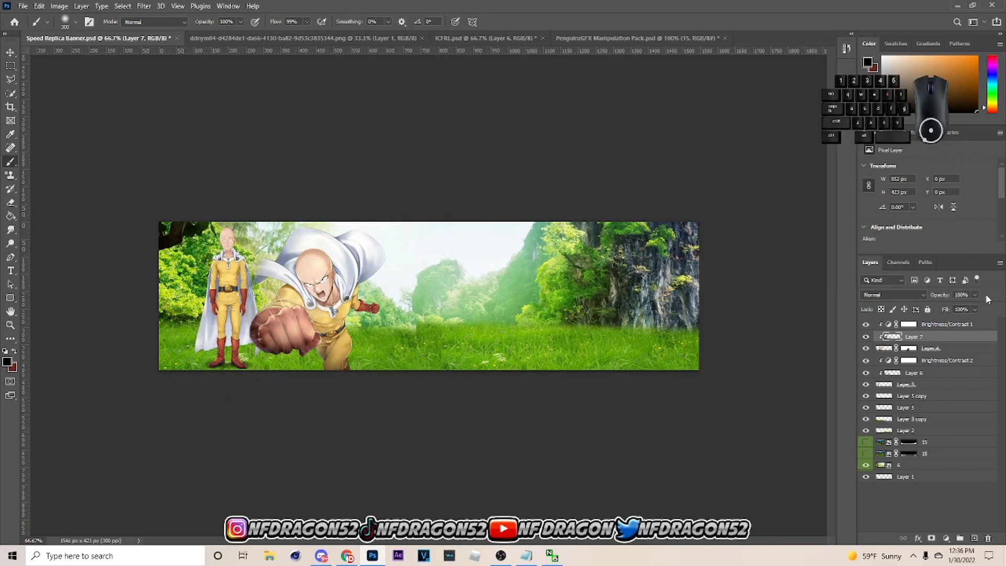
mouse_move(957, 310)
left_mouse_down()
mouse_move(949, 304)
mouse_move(969, 313)
left_mouse_up()
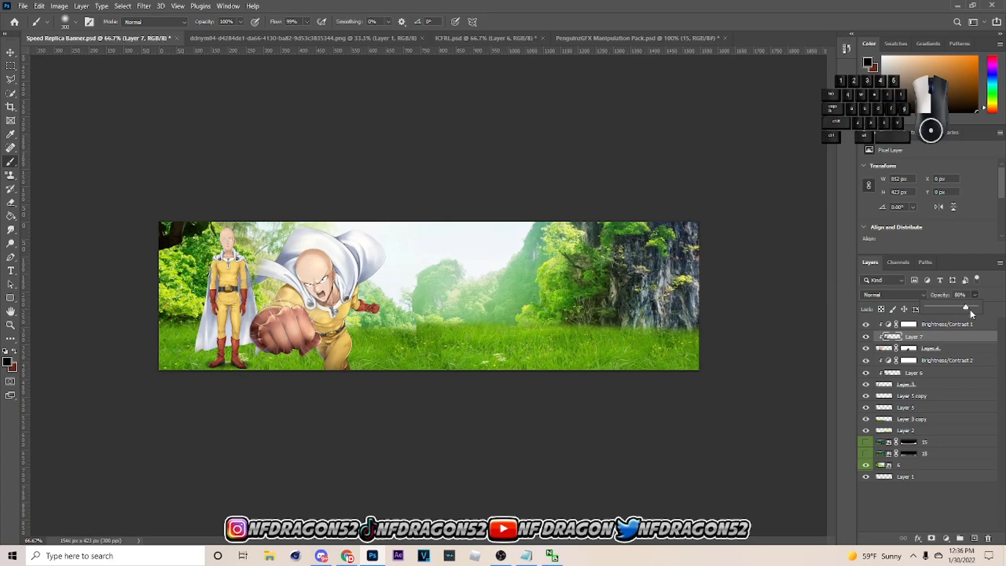
key("v")
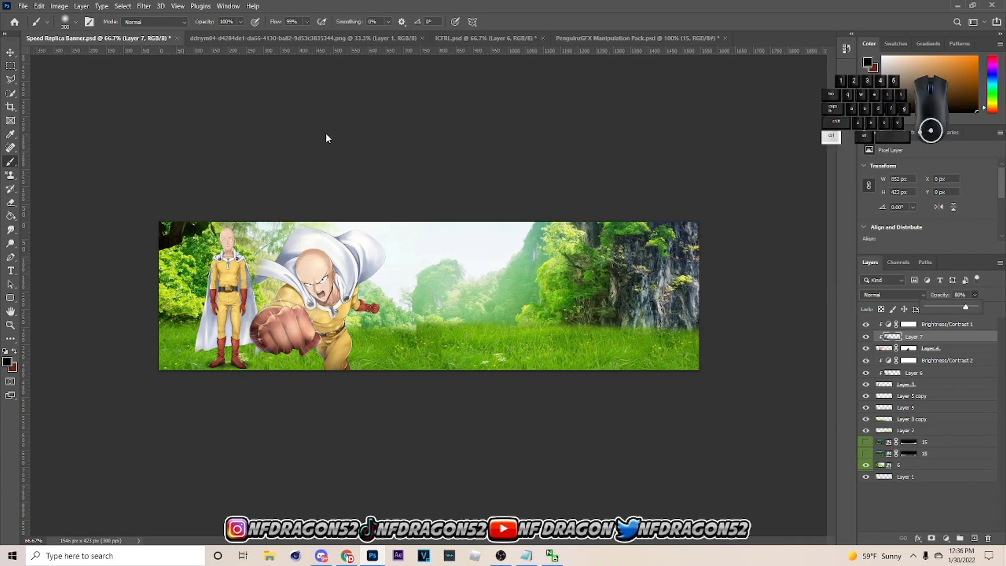
Apply an Inner Shadow to the standing Saitama on Layer 3, adjusting its size and distance and lowering its opacity.
right_click(928, 386)
left_click(806, 117)
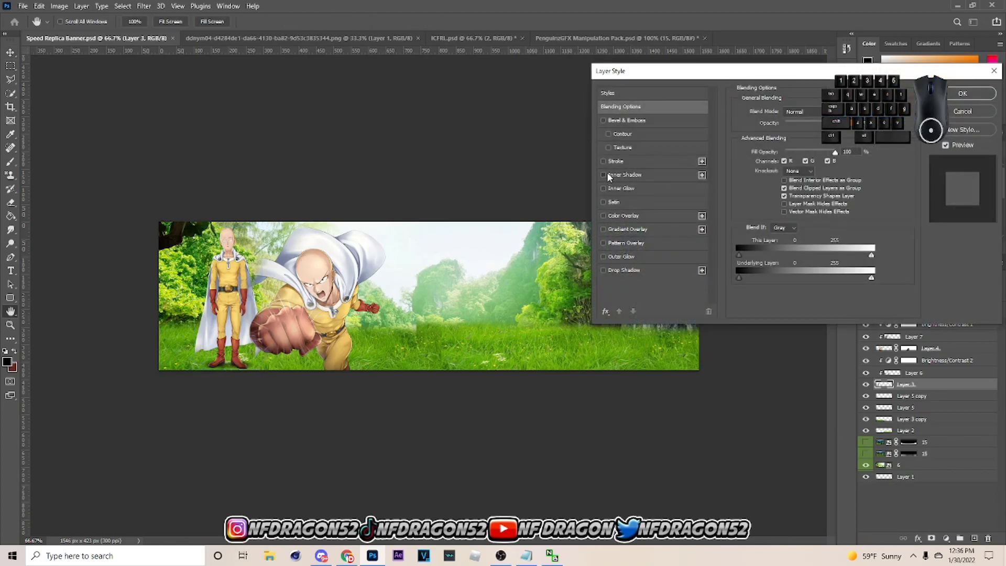
left_click(609, 175)
left_click_drag(779, 183, 780, 162)
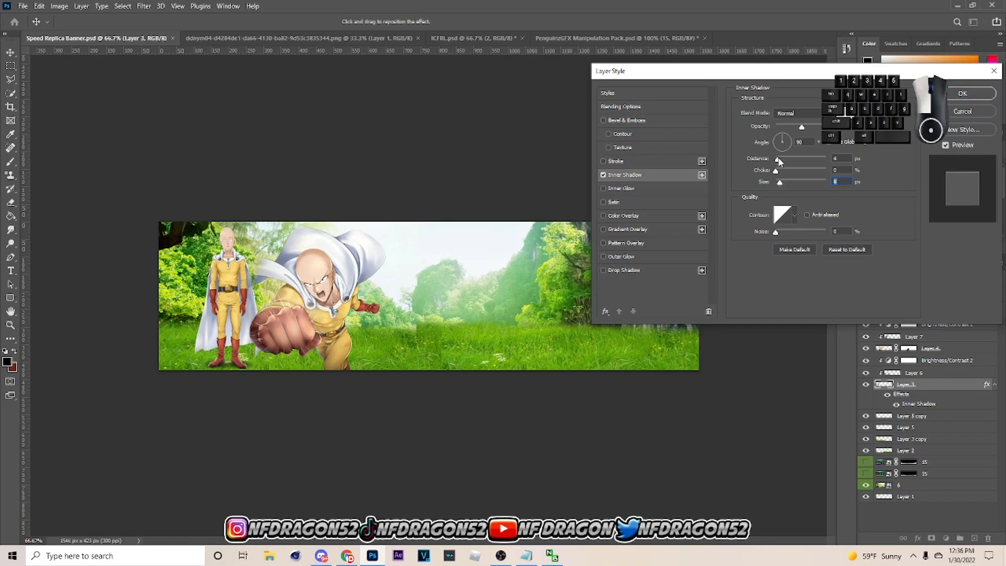
left_click_drag(780, 161, 781, 162)
left_click_drag(801, 127, 784, 126)
left_click(962, 94)
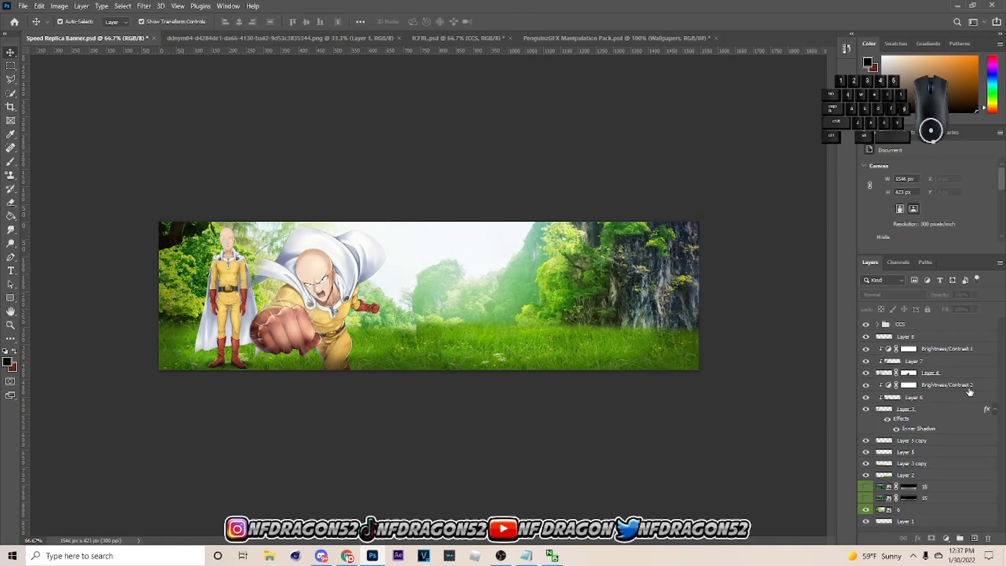
Compare the banner with and without the CCS colour correction group and expand the group to examine its contents.
left_click(885, 325)
left_click(877, 324)
left_click(878, 324)
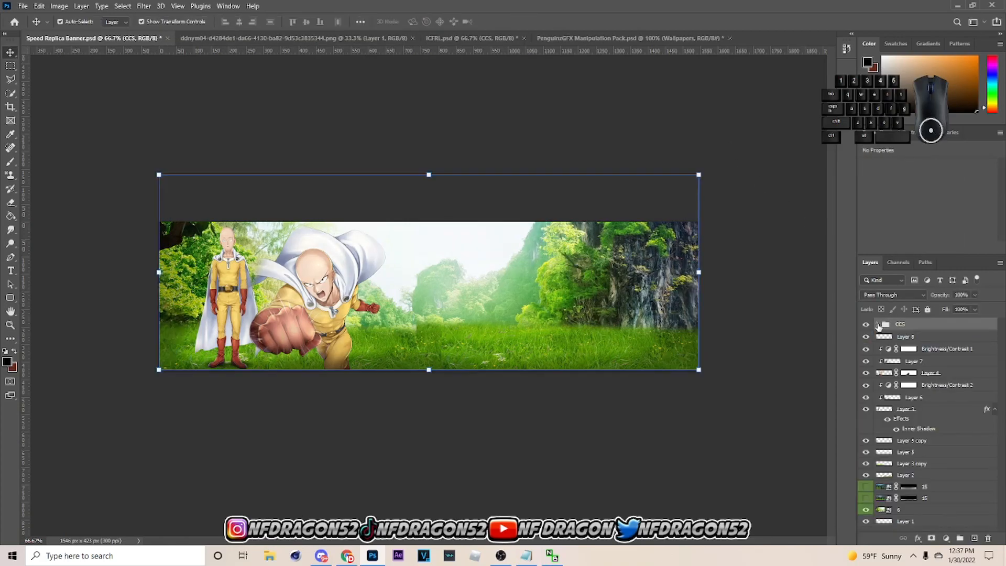
left_click(865, 324)
left_click(866, 325)
left_click(877, 324)
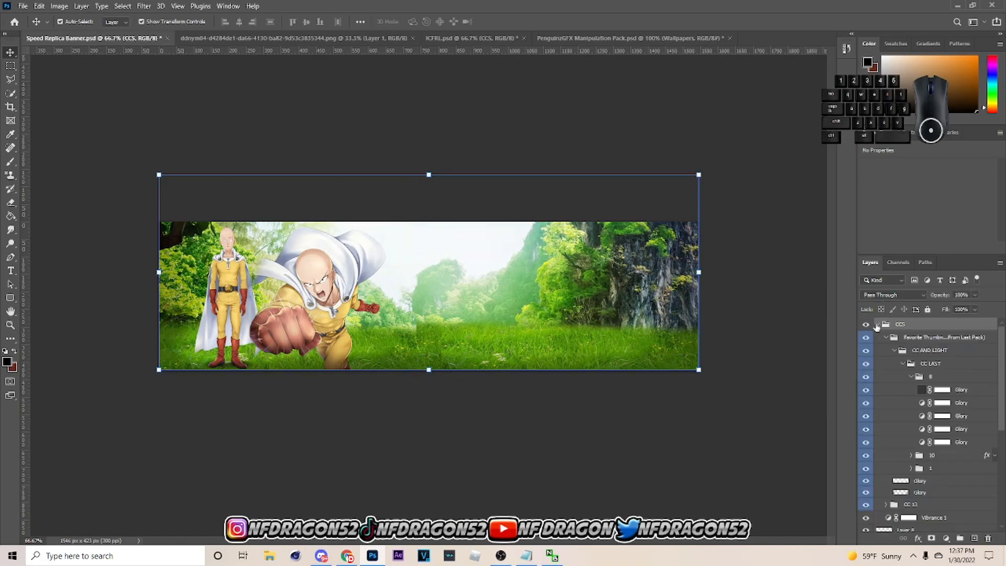
Collapse the CCS group and toggle its visibility to compare the banner before and after colour correction.
left_click(877, 324)
left_click(868, 324)
left_click(869, 324)
left_click(869, 324)
left_click(871, 324)
left_click(870, 324)
left_click(870, 324)
left_click(871, 324)
left_click(867, 324)
left_click(866, 324)
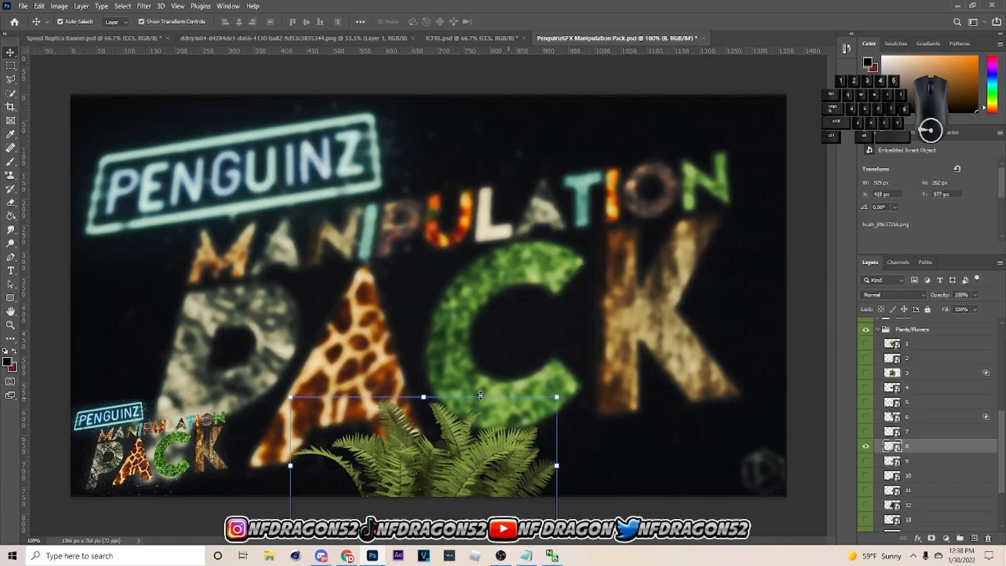
Compare plants 8 and 9 in the PenguinzGFX Manipulation Pack and bring fern 8 into the Speed Replica Banner.
left_click_drag(505, 400, 532, 301)
left_click(867, 447)
left_click(861, 463)
left_click(862, 464)
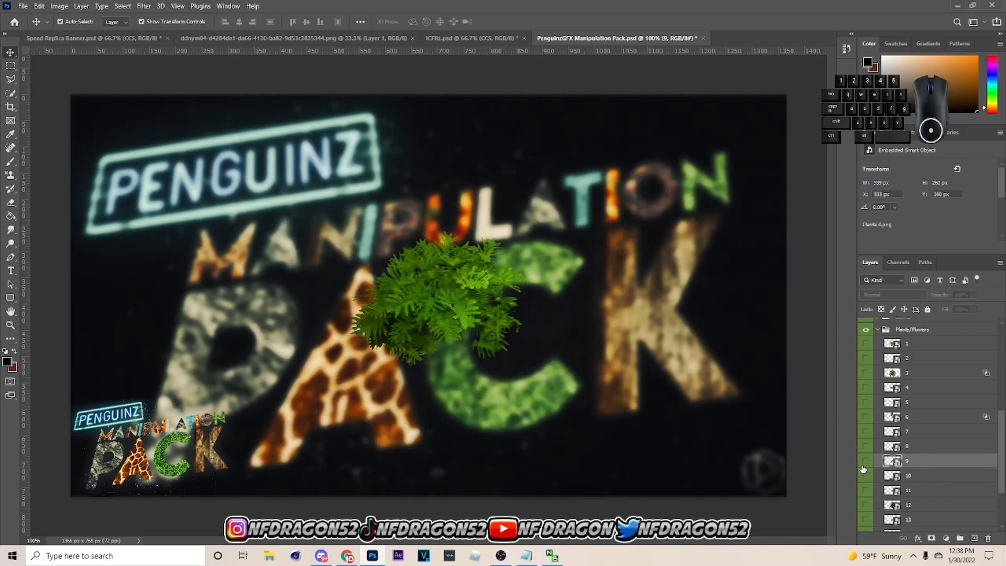
left_click(865, 446)
left_click(940, 450)
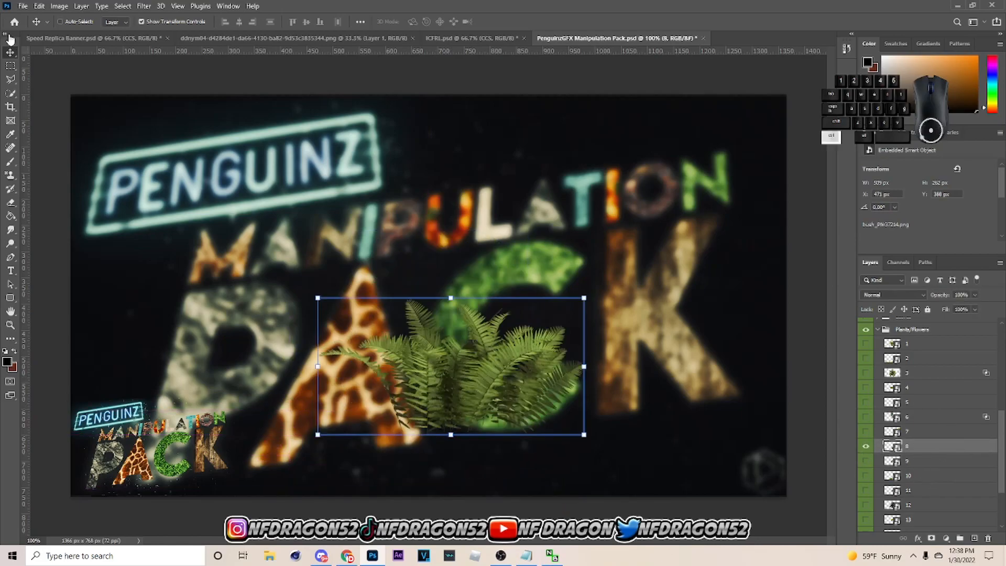
left_click(78, 38)
left_click_drag(920, 356, 796, 332)
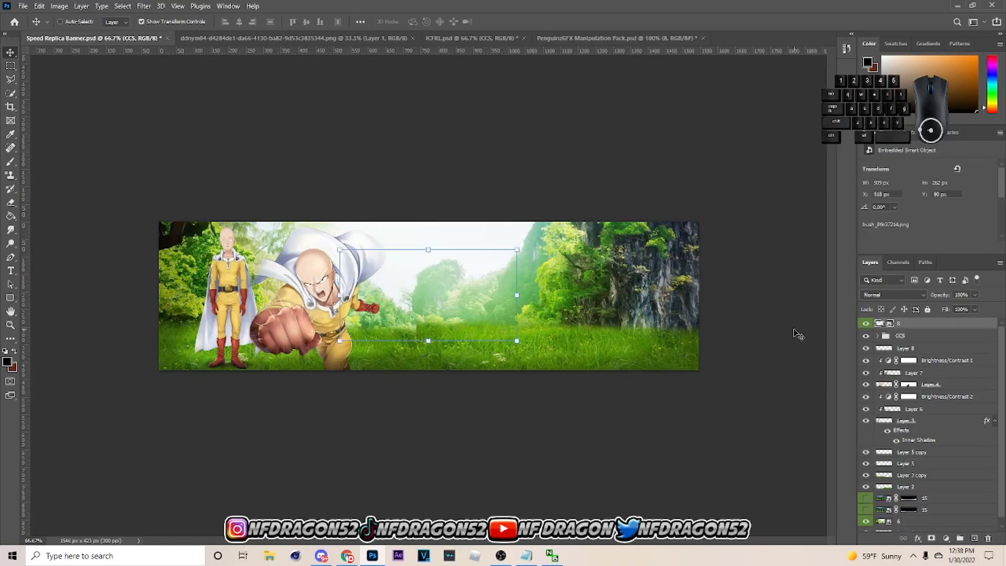
Rotate the fern 25.54° at the banner's lower-left corner, duplicate it, and move the original beneath Layer 3.
left_click_drag(518, 297, 164, 382)
left_click(502, 21)
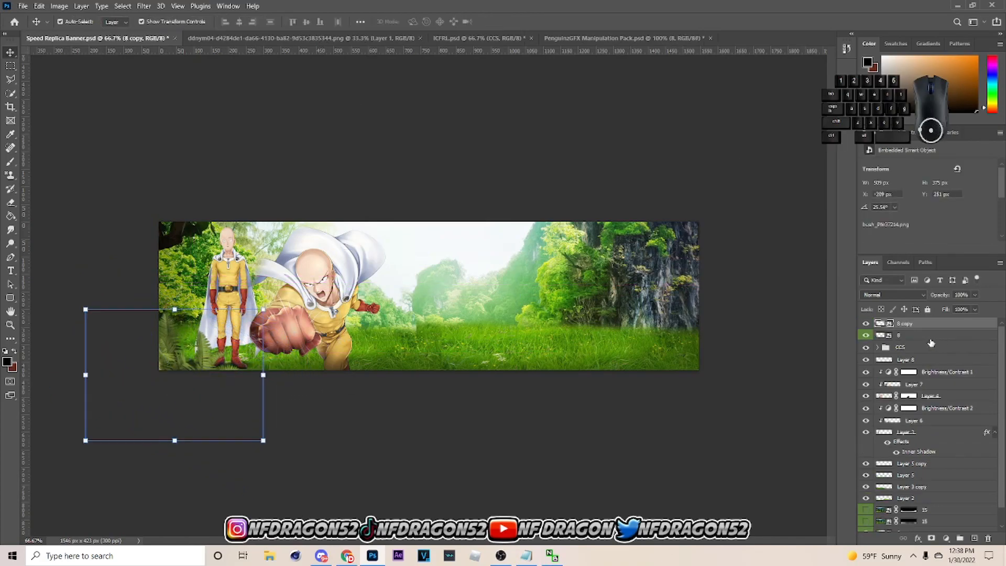
left_click(938, 336, "shift")
left_click_drag(937, 335, 922, 458)
Enlarge fern layer 8 and rotate it to about 6.35° along the banner's left edge behind the standing Saitama.
left_click(265, 369)
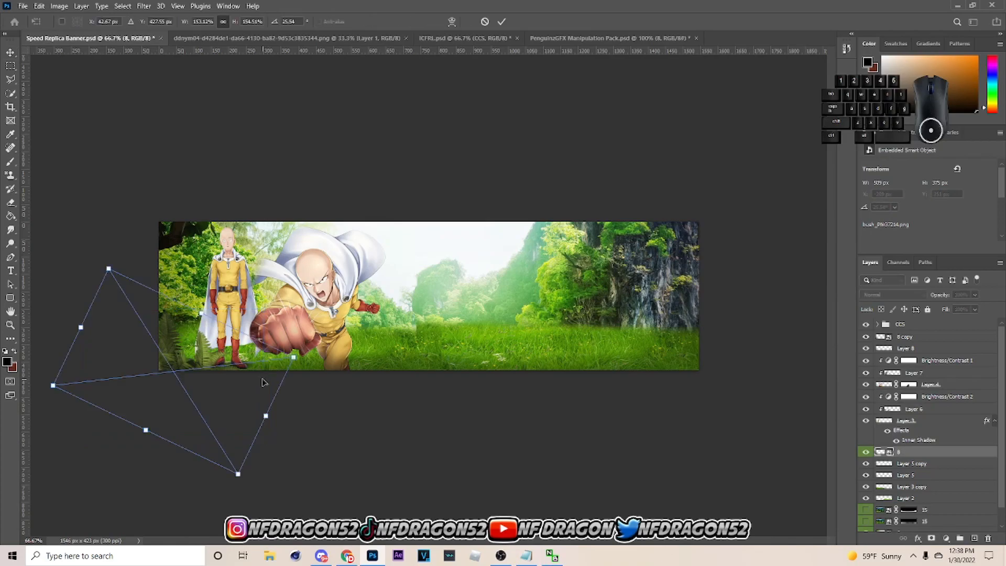
left_click_drag(272, 407, 317, 425)
left_click_drag(343, 381, 340, 355)
left_click_drag(240, 403, 237, 339)
left_click_drag(316, 354, 270, 354)
left_click_drag(236, 409, 251, 398)
left_click_drag(260, 346, 262, 332)
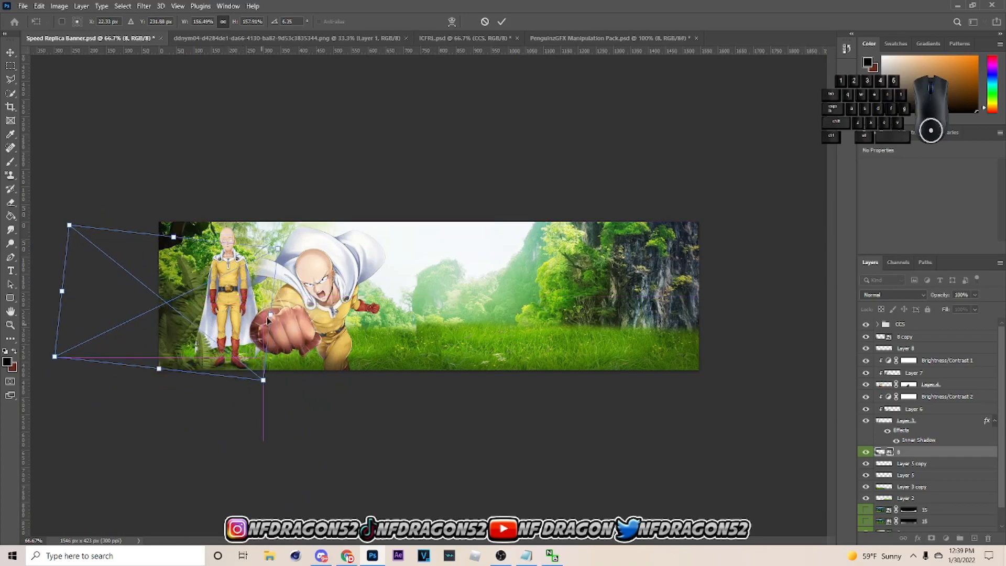
left_click(501, 22)
Duplicate the repositioned fern layer 8 and shift the copy toward the punching Saitama.
key("ctrl+j")
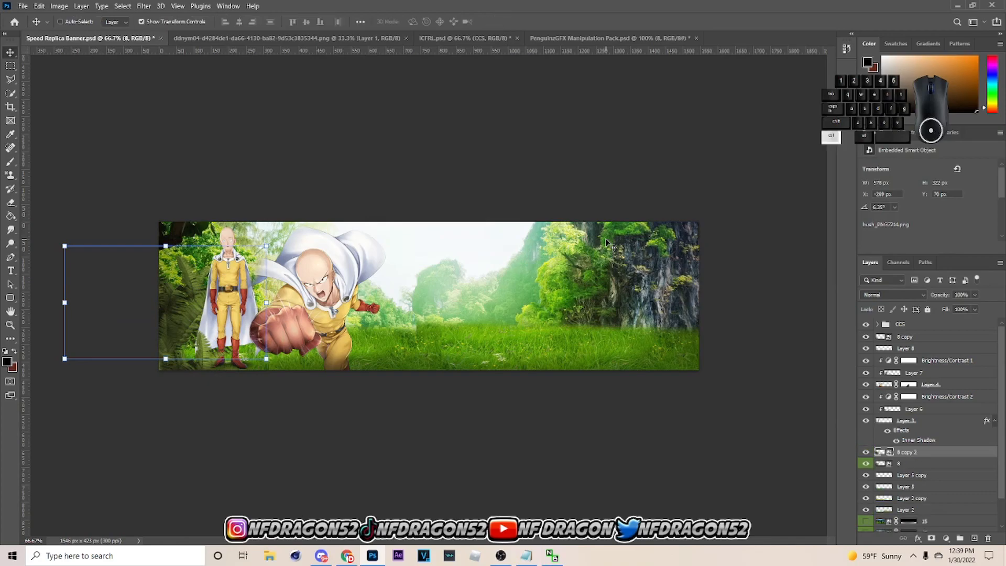
key("ctrl+t")
left_click_drag(234, 320, 324, 337)
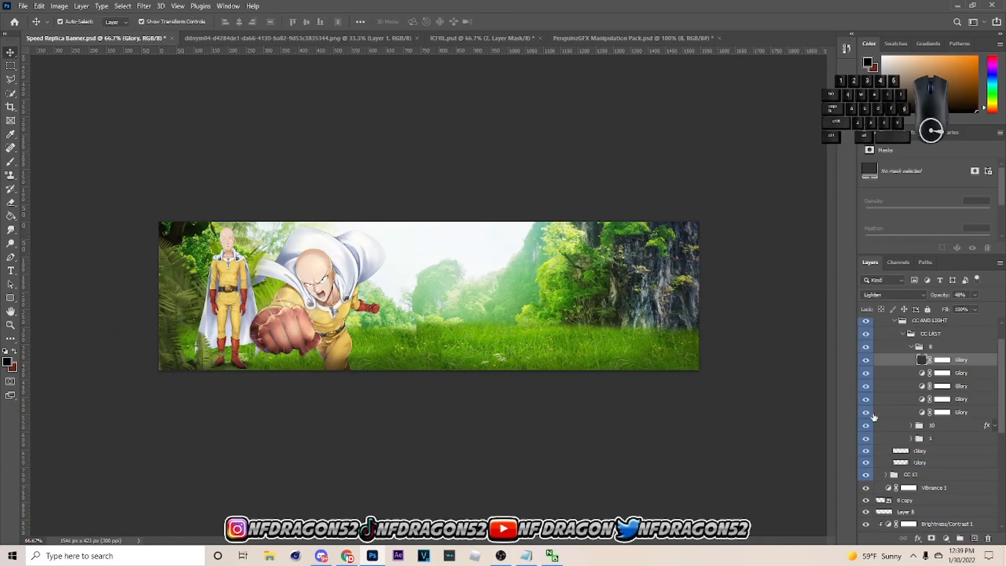
Collapse the expanded CCS colour correction group and lock it.
left_click(896, 375)
left_click(883, 326)
left_click(878, 324)
left_click(927, 309)
Add a layer clipped to the 8 copy fern, shade it with a smaller soft black brush, and lower its opacity to about 28%.
left_click(923, 337)
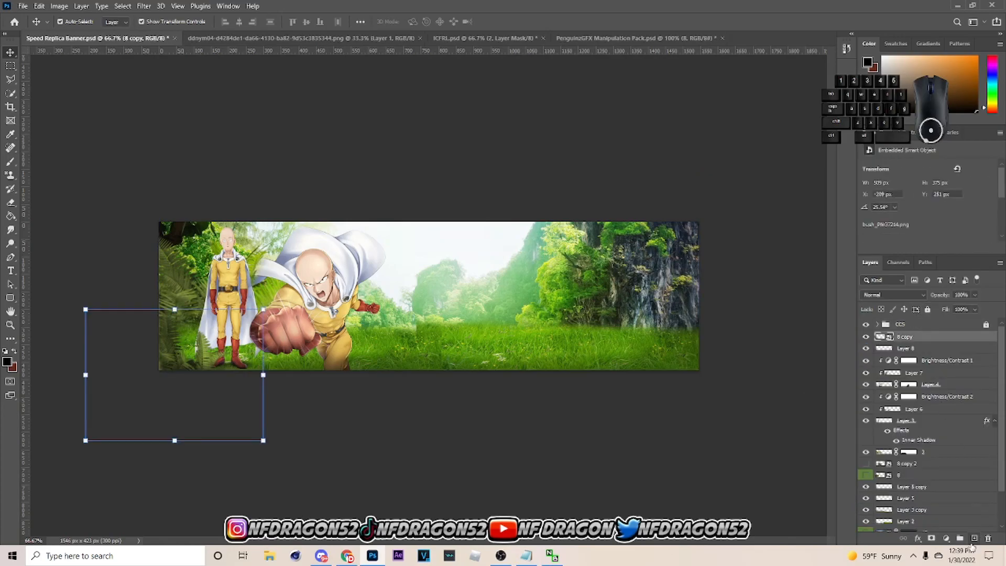
left_click(974, 538)
right_click(905, 337)
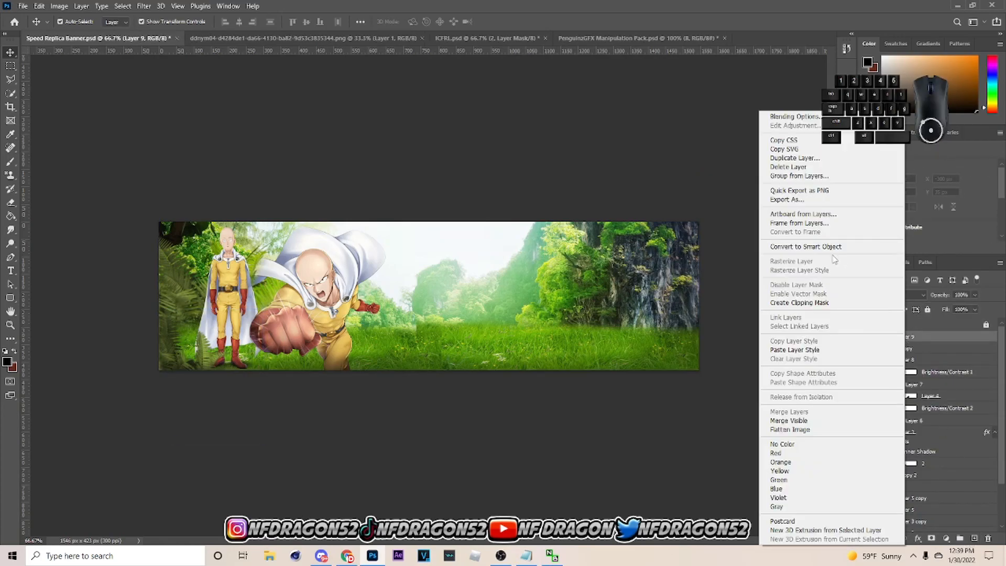
left_click(828, 303)
key("b")
key("bracketleft")
mouse_move(119, 341)
left_mouse_down()
mouse_move(144, 393)
mouse_move(229, 411)
mouse_move(89, 399)
left_mouse_up()
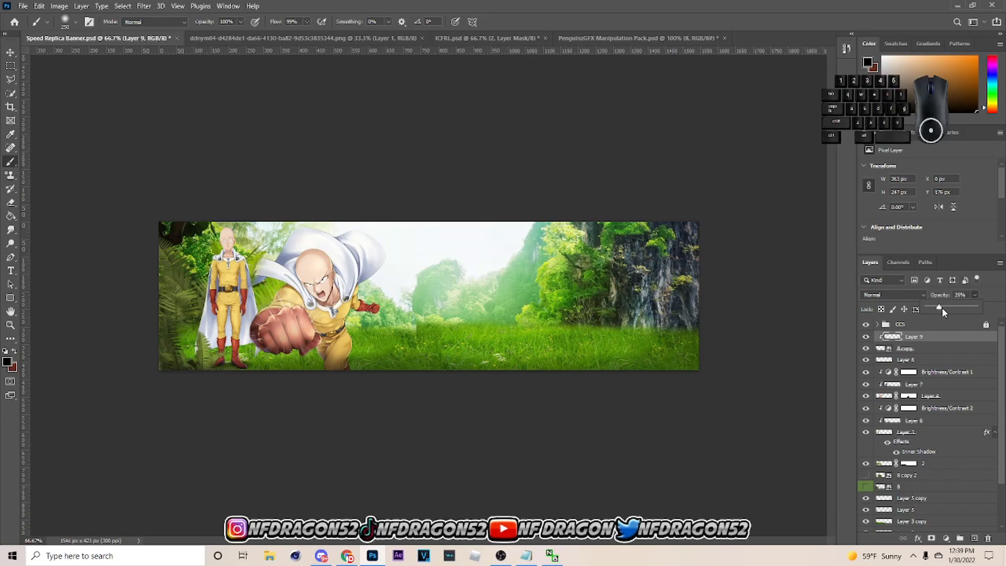
Add a new layer directly above masked plant layer 2 and clip it to that layer.
scroll(945, 347, "down", 3)
left_click(964, 457)
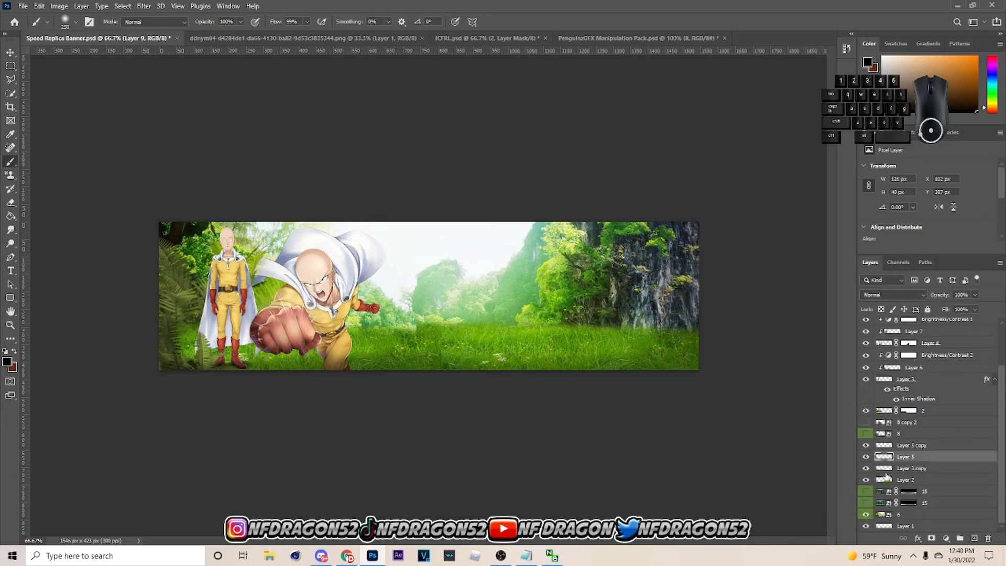
left_click(866, 445)
left_click(927, 419)
right_click(924, 418)
left_click(817, 303)
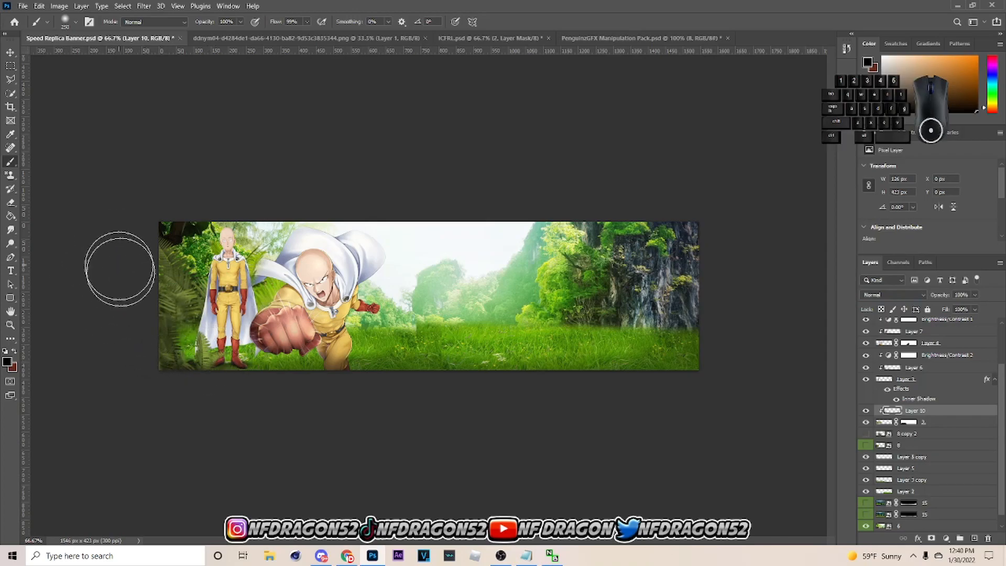
Brush soft black shading over the plants behind both Saitamas, reduce Layer 10's opacity to 30%, and save the banner.
mouse_move(320, 338)
left_mouse_down()
mouse_move(324, 312)
mouse_move(289, 247)
left_mouse_up()
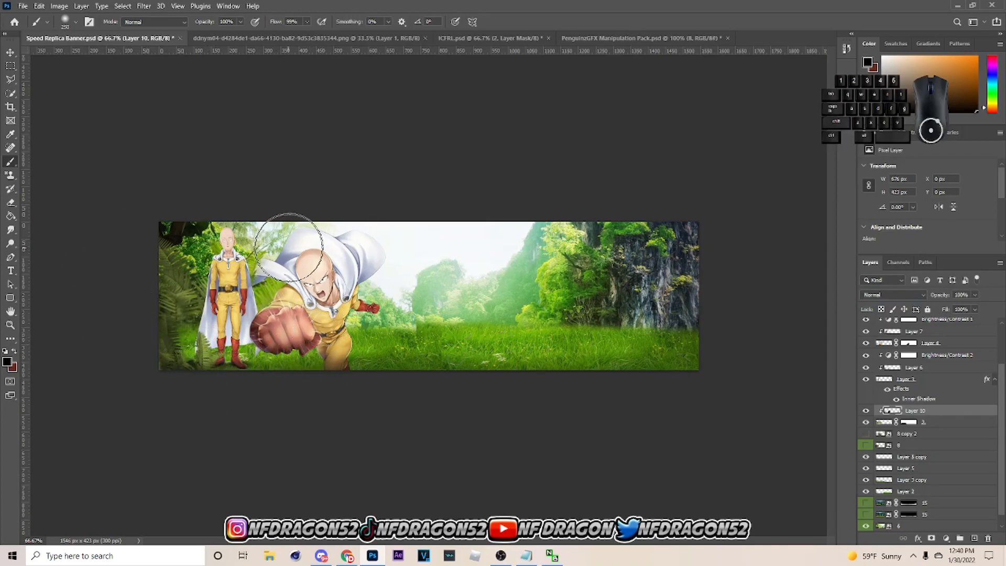
left_click_drag(191, 222, 190, 262)
left_click_drag(144, 333, 158, 370)
left_click(974, 295)
mouse_move(977, 308)
left_mouse_down()
mouse_move(935, 307)
mouse_move(949, 313)
left_mouse_up()
left_click(950, 309)
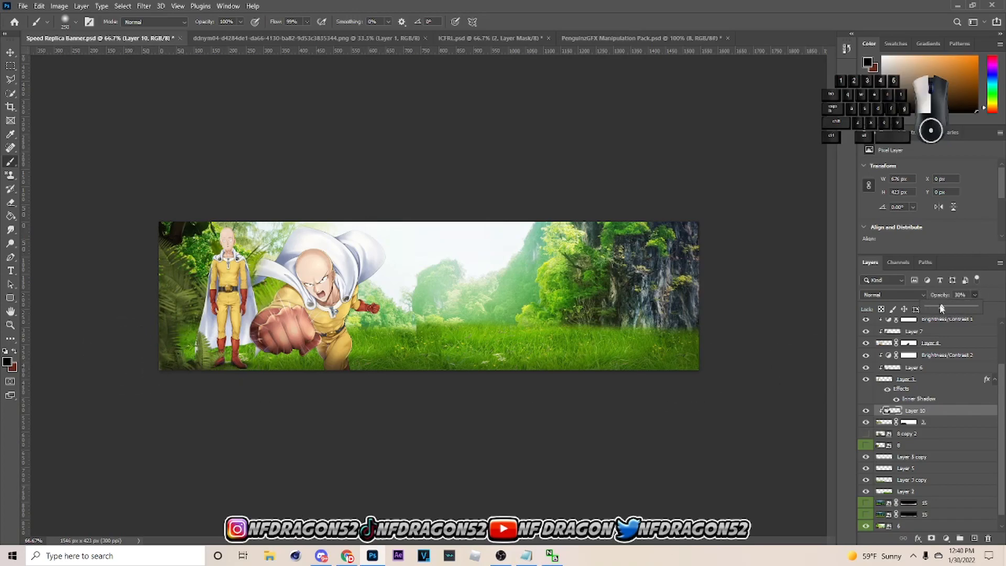
key("ctrl+s")
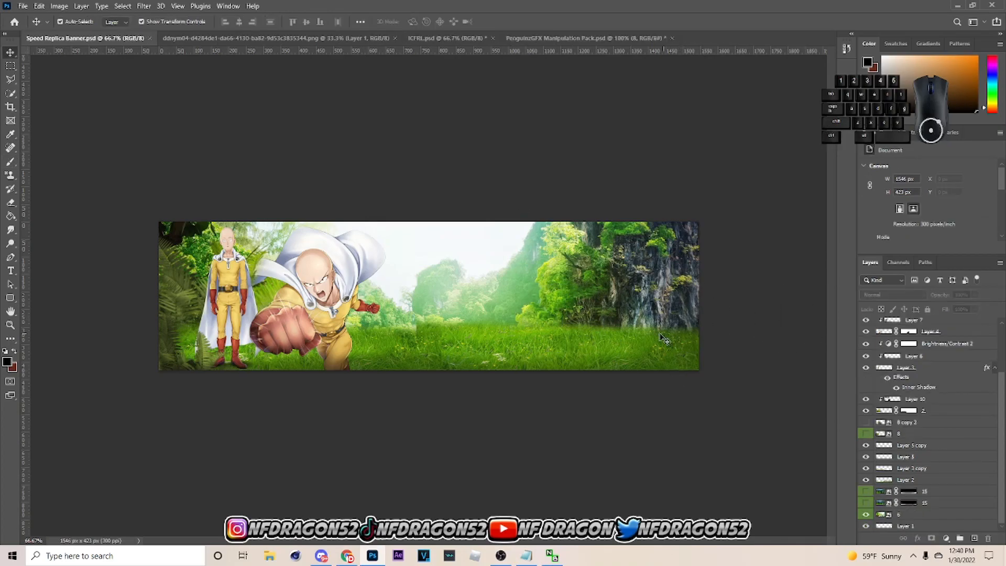
Switch to Cinema 4D and open "c4d template (1).c4d", dismissing the missing plugin notice.
left_click(621, 332)
left_click(762, 362)
left_click(295, 557)
left_click(9, 17)
left_click(35, 48)
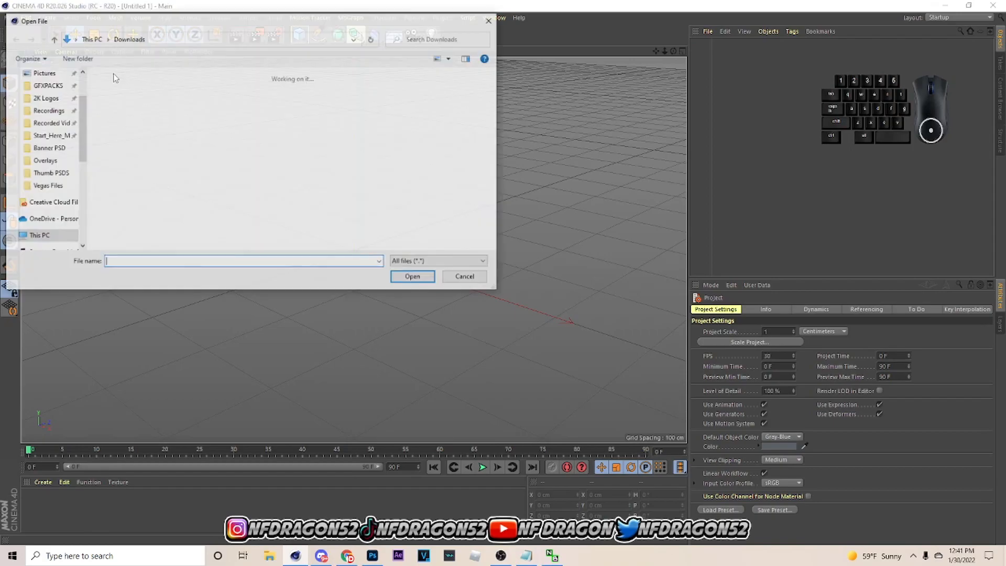
type("c4d")
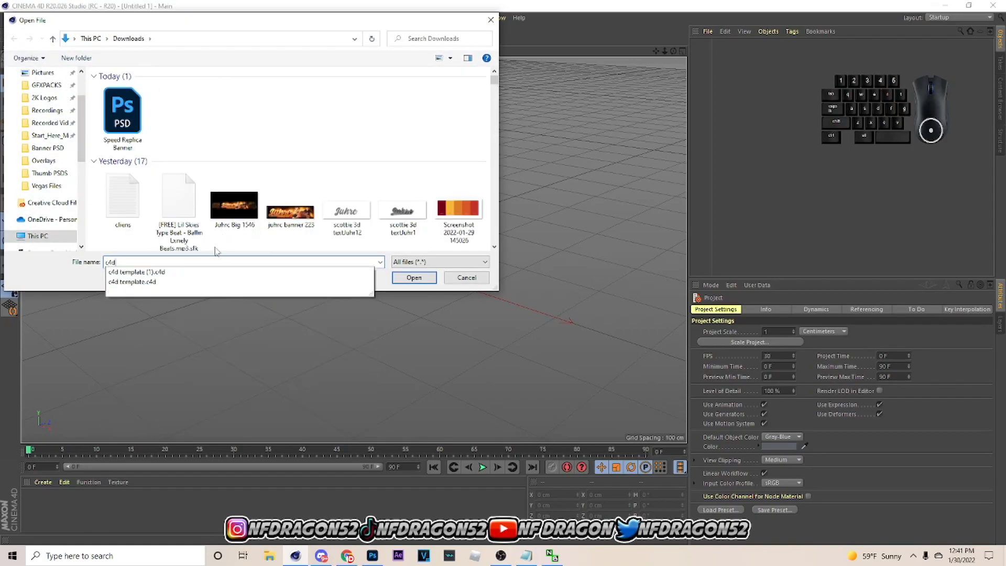
left_click(255, 272)
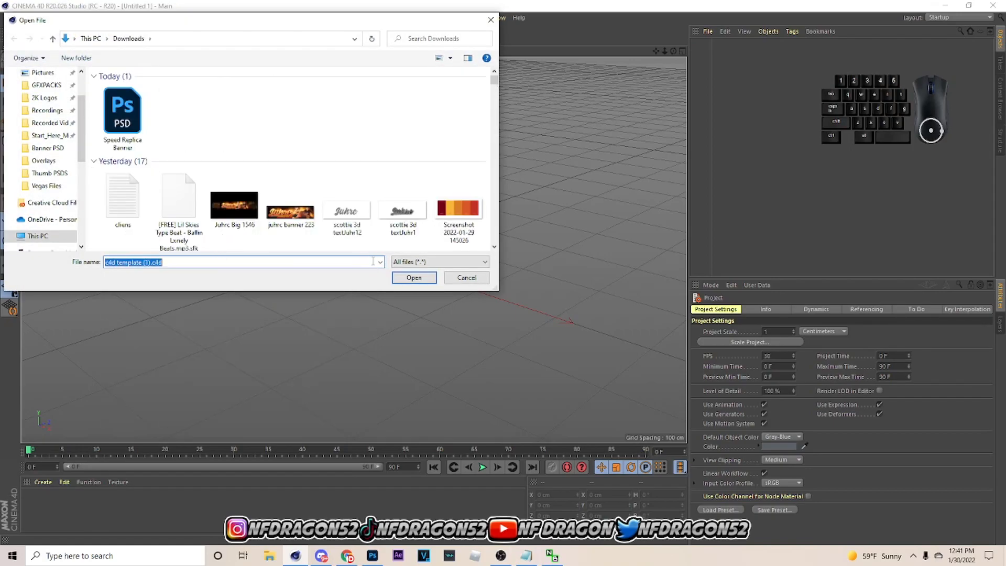
left_click(402, 277)
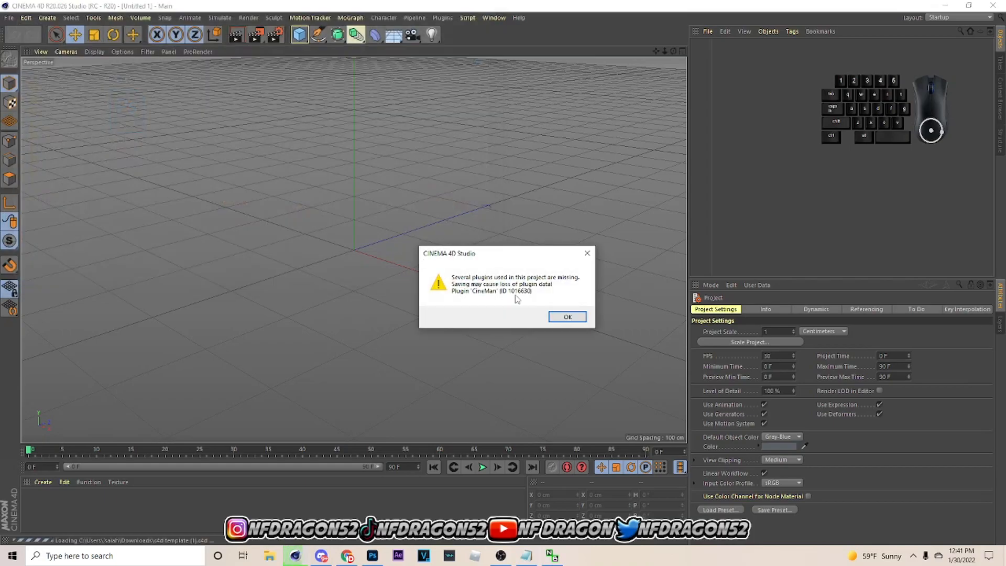
left_click(568, 317)
Replace the text of the MoText.1 object with "FROMFL".
left_click(730, 75)
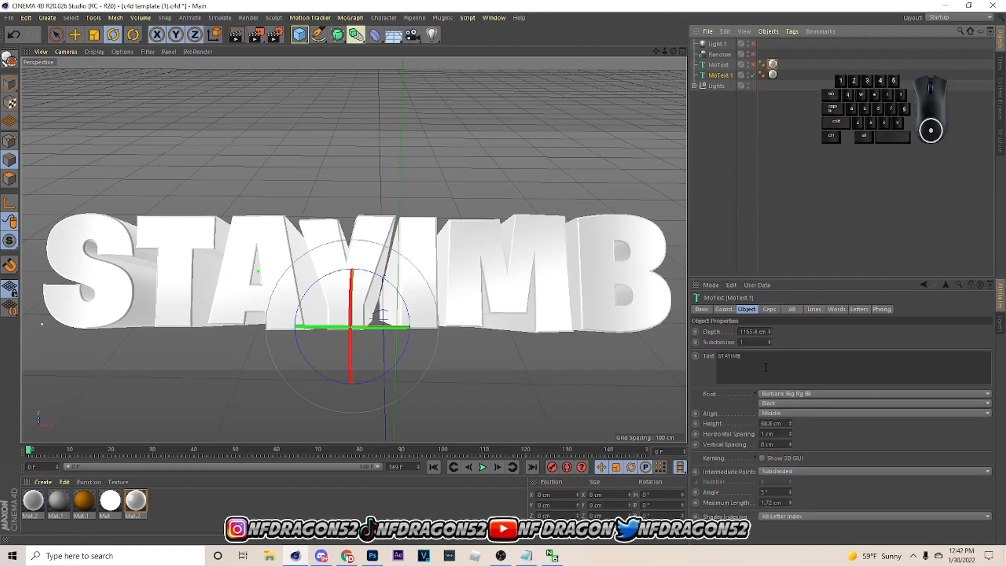
double_click(729, 356)
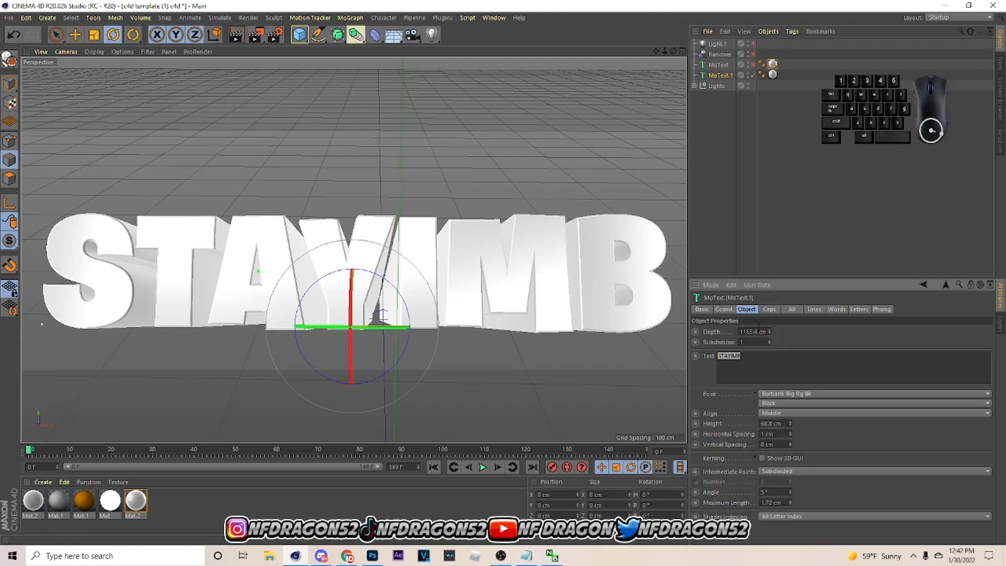
key("Caps_Lock")
type("FROM")
key("BackSpace")
key("BackSpace")
key("BackSpace")
type("ROM FL")
key("Left")
key("Left")
key("BackSpace")
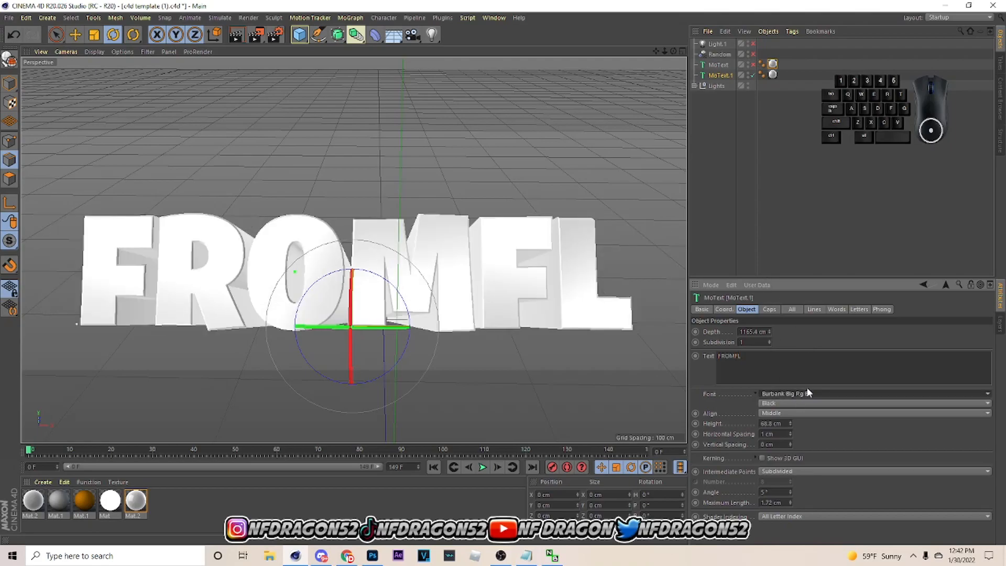
Change the 3D text's font to GodOfWar and reduce its depth to 59.4 cm.
left_click(807, 392)
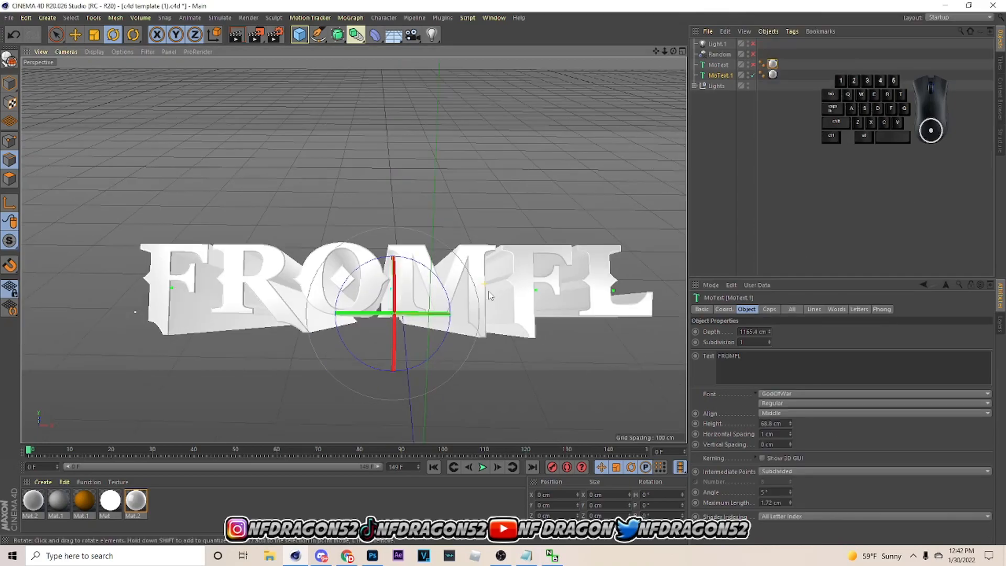
left_click_drag(659, 51, 644, 94)
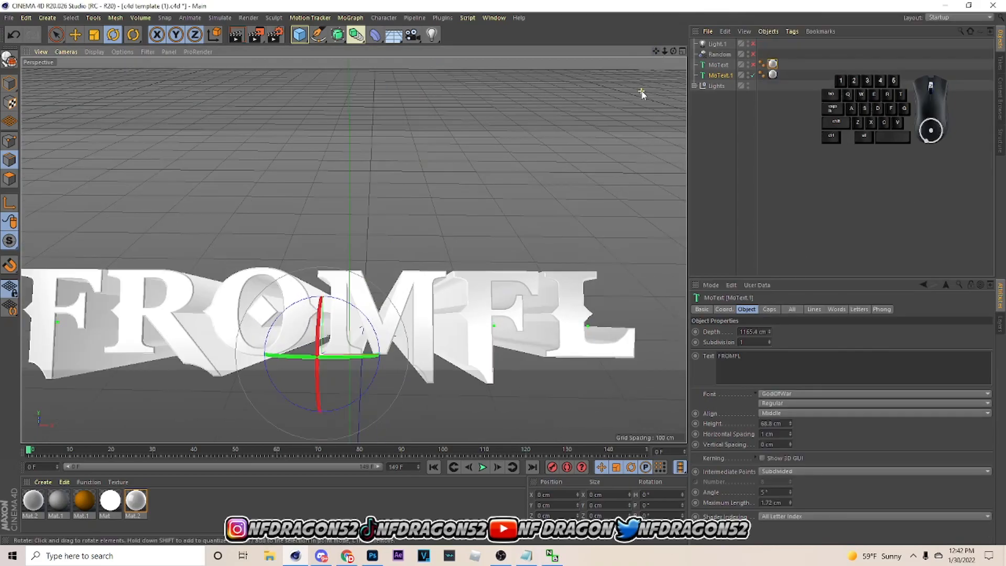
mouse_move(657, 52)
left_mouse_down()
mouse_move(685, 55)
mouse_move(641, 46)
left_mouse_up()
scroll(637, 65, "down", 1)
left_click_drag(354, 250, 351, 256)
left_click_drag(771, 333, 725, 250)
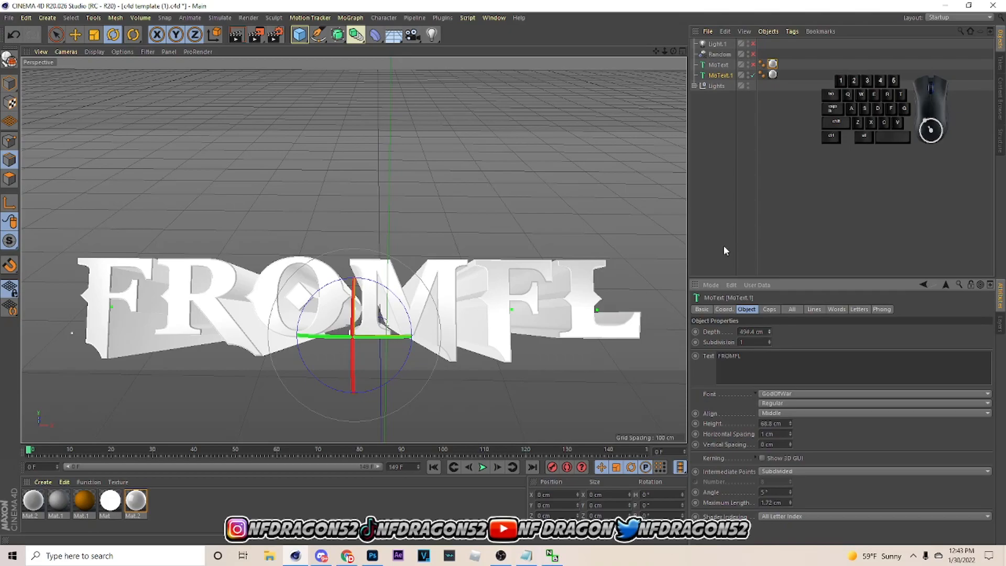
left_click_drag(769, 336, 770, 363)
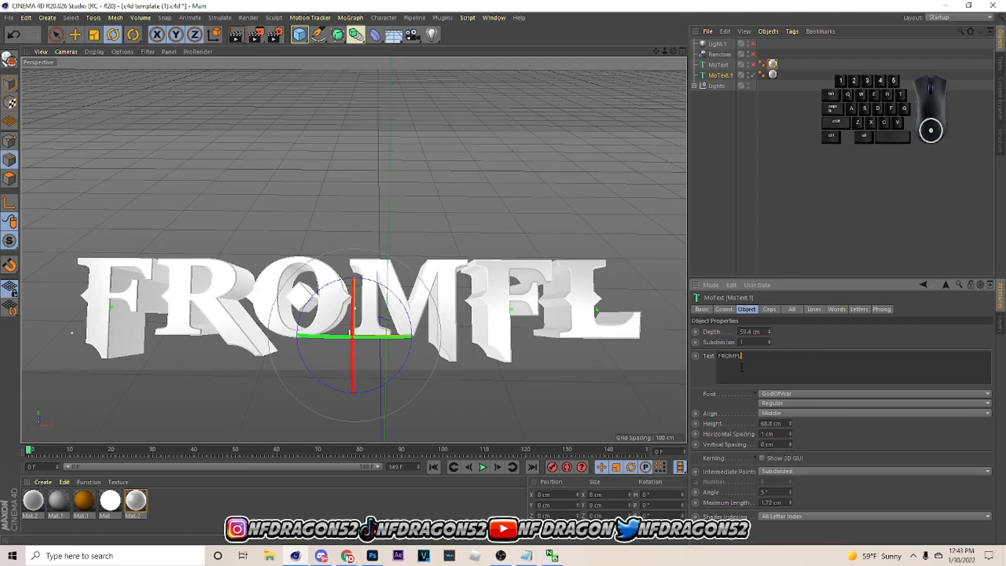
Set the PNG render's save file to "scottie 3d textFL" in Downloads and render the 3D text to the Picture Viewer.
left_click(275, 34)
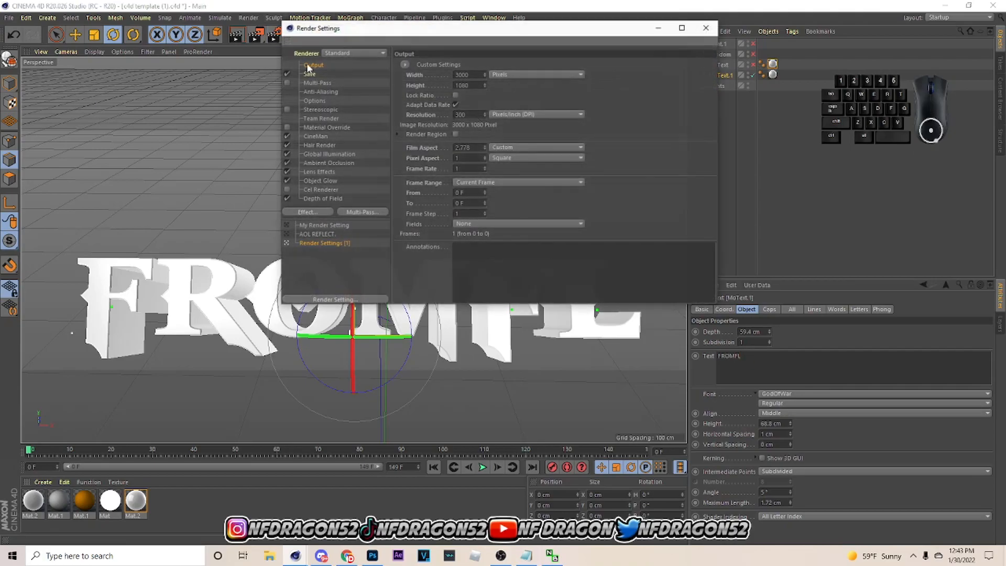
left_click(313, 75)
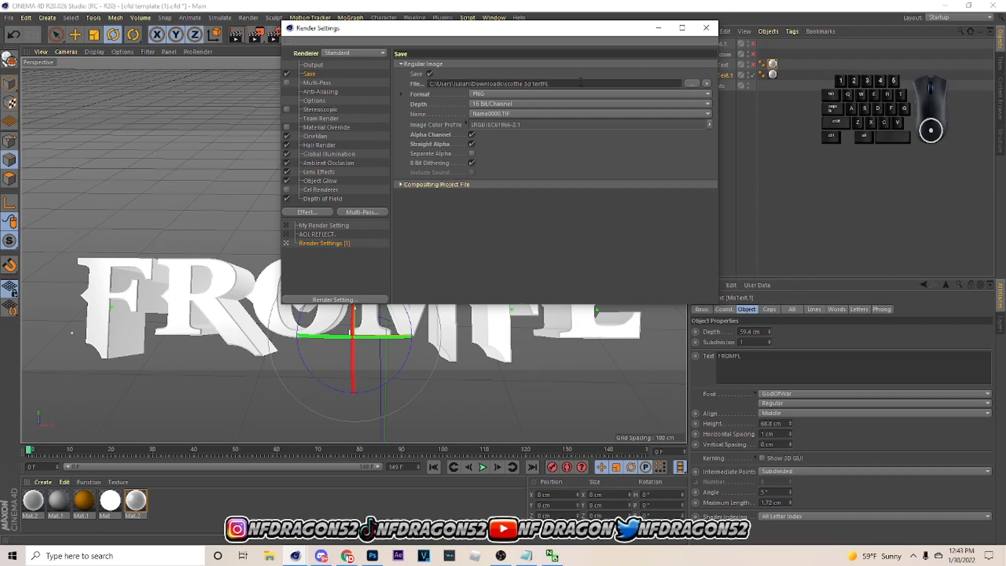
left_click(706, 28)
left_click(255, 34)
scroll(495, 222, "down", 9)
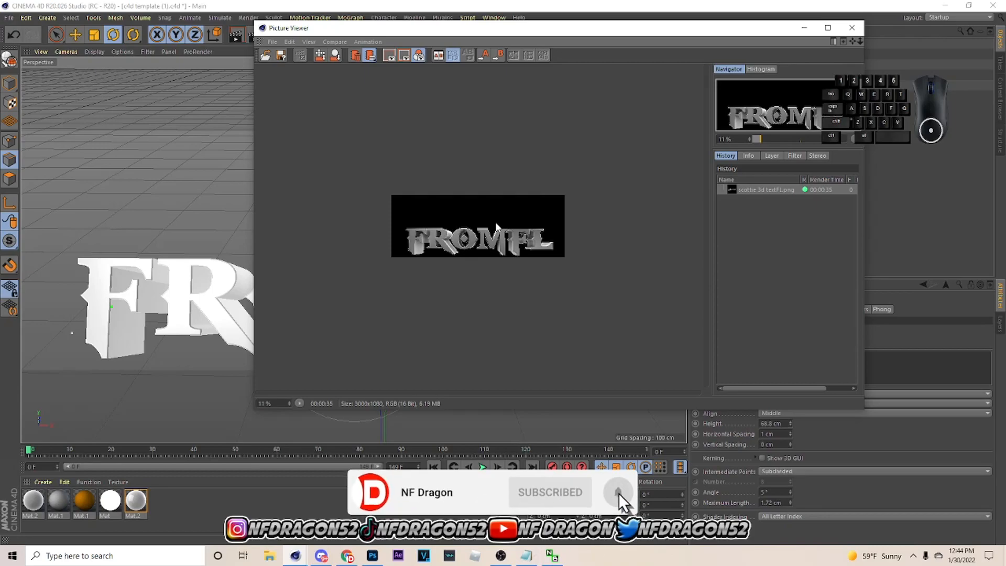
Switch to Photoshop and open the rendered "scottie 3d textFL.png" from Downloads.
left_click(372, 555)
left_click(23, 6)
left_click(30, 28)
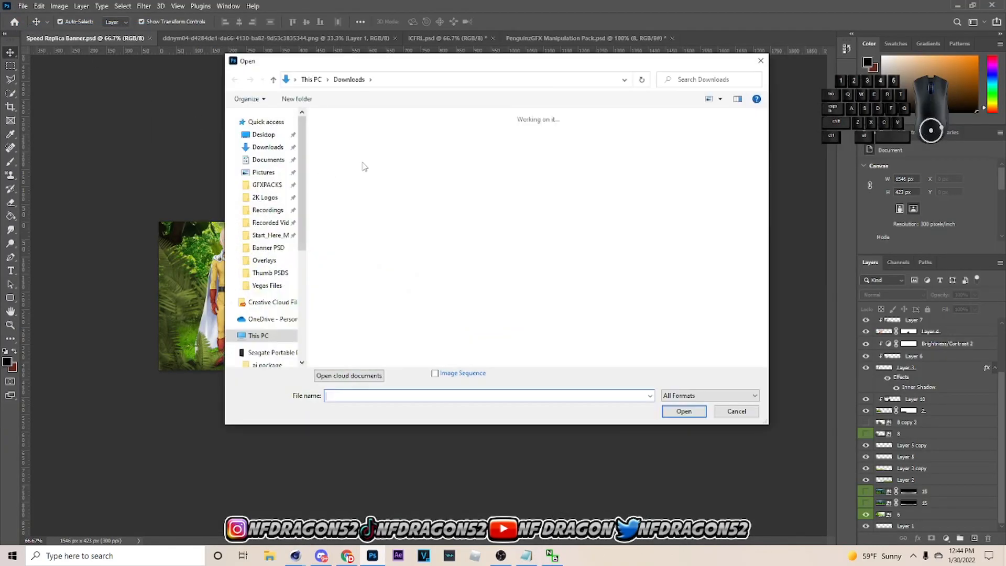
left_click(341, 162)
left_click(676, 412)
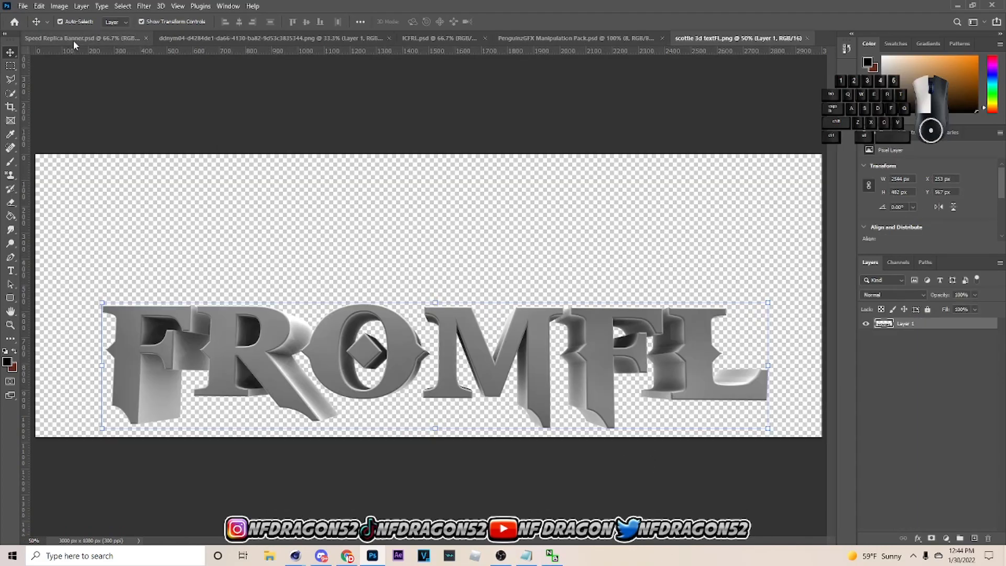
Paste the rendered FROMFL text into the Speed Replica Banner document behind the characters and shrink it to about 33.5%.
left_click(78, 38)
scroll(935, 415, "down", 3)
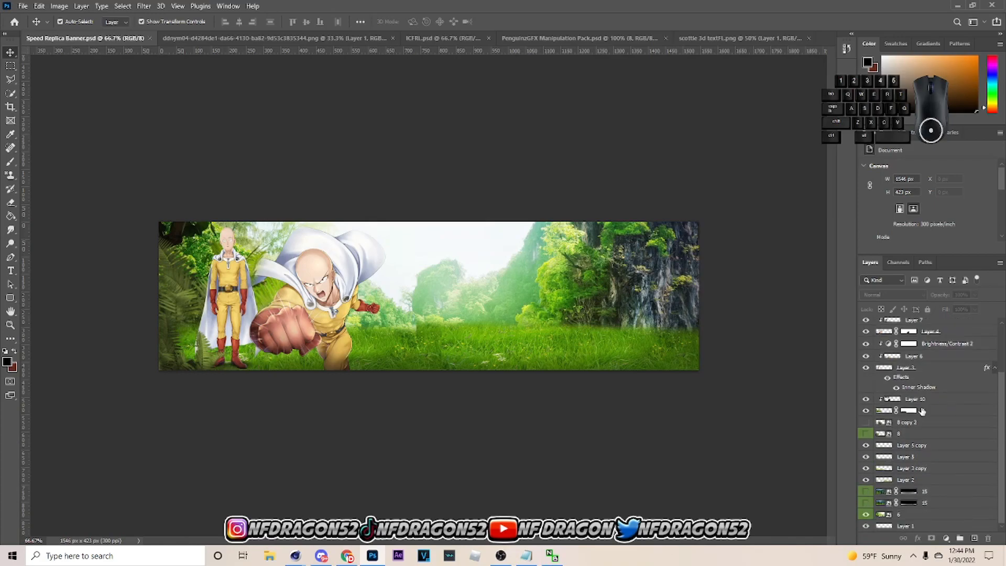
left_click(899, 444)
key("ctrl+v")
left_click_drag(599, 219, 506, 324)
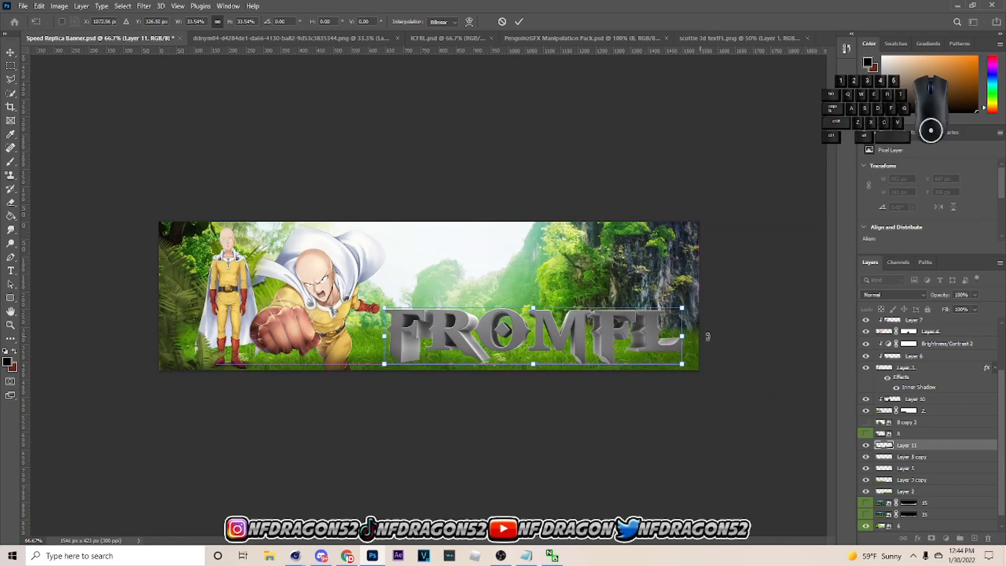
Enlarge the FROMFL text to about 940 px wide beside the punching Saitama and nudge it down 5 px.
mouse_move(682, 337)
left_mouse_down()
mouse_move(698, 340)
mouse_move(640, 342)
mouse_move(694, 333)
mouse_move(672, 346)
mouse_move(665, 340)
mouse_move(695, 328)
left_mouse_up()
left_click_drag(637, 341, 634, 341)
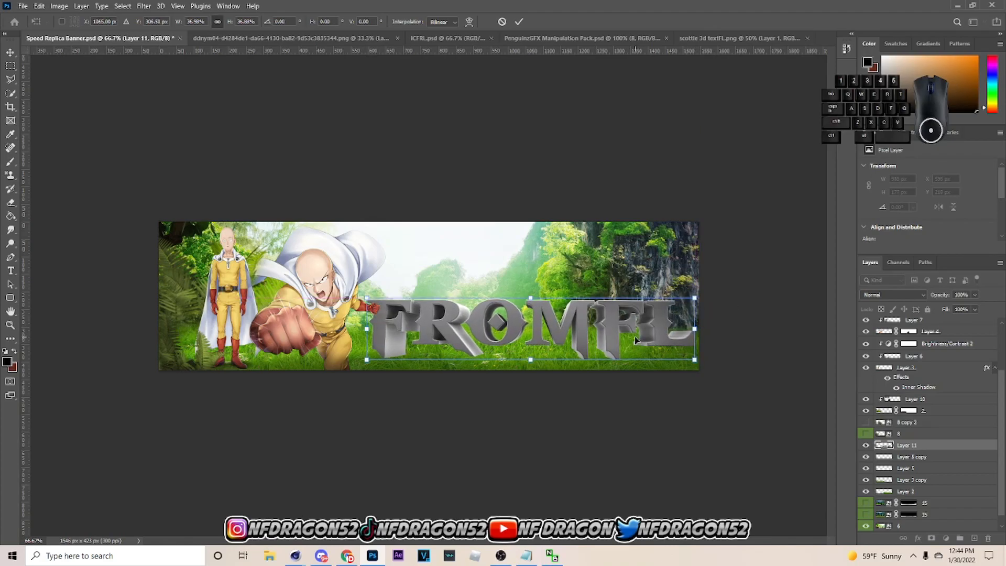
left_click(513, 22)
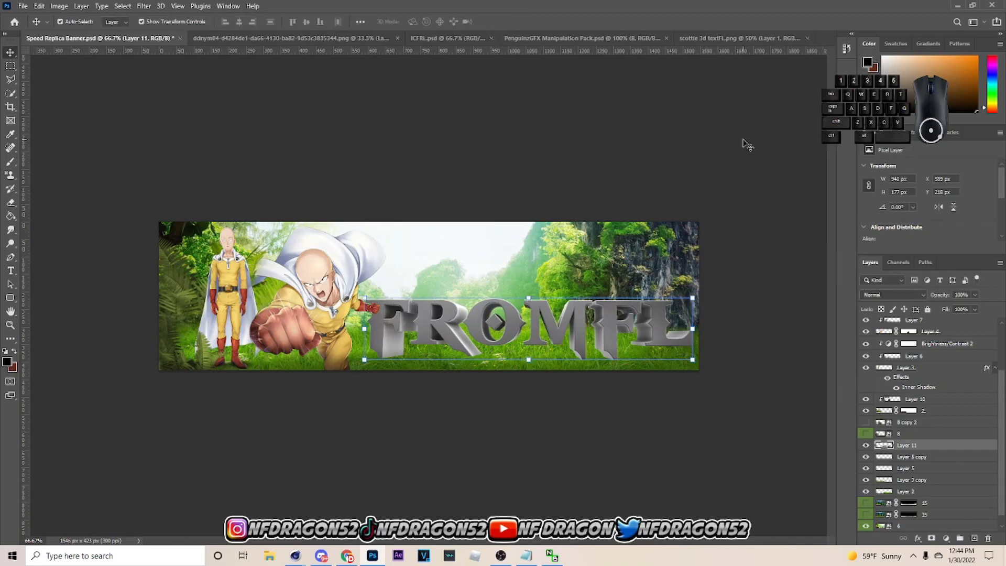
key("Down")
key("Down")
key("Down")
key("Down")
key("Down")
left_click(515, 120)
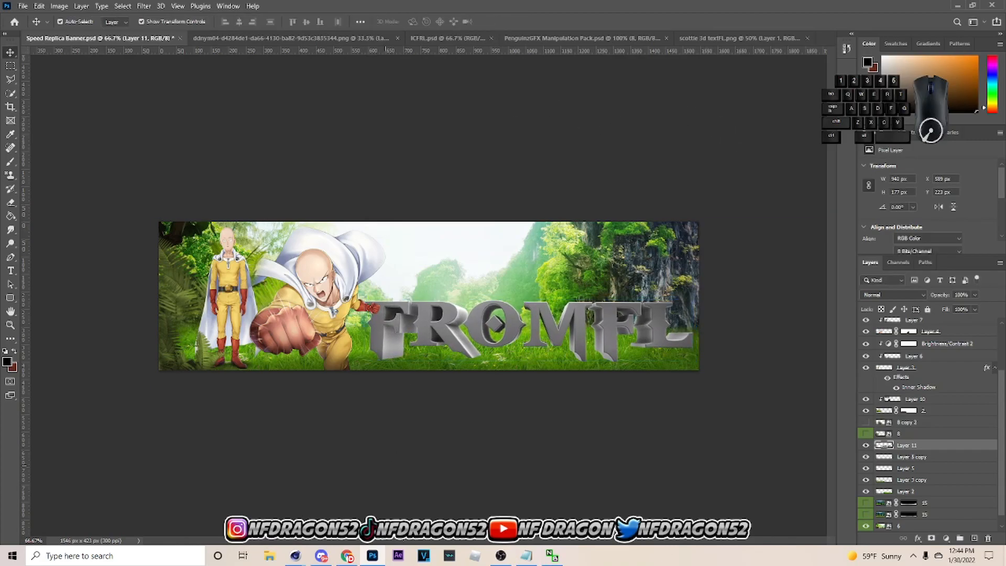
Switch to Cinema 4D and replace the MoText.1 text with "IC".
mouse_move(296, 556)
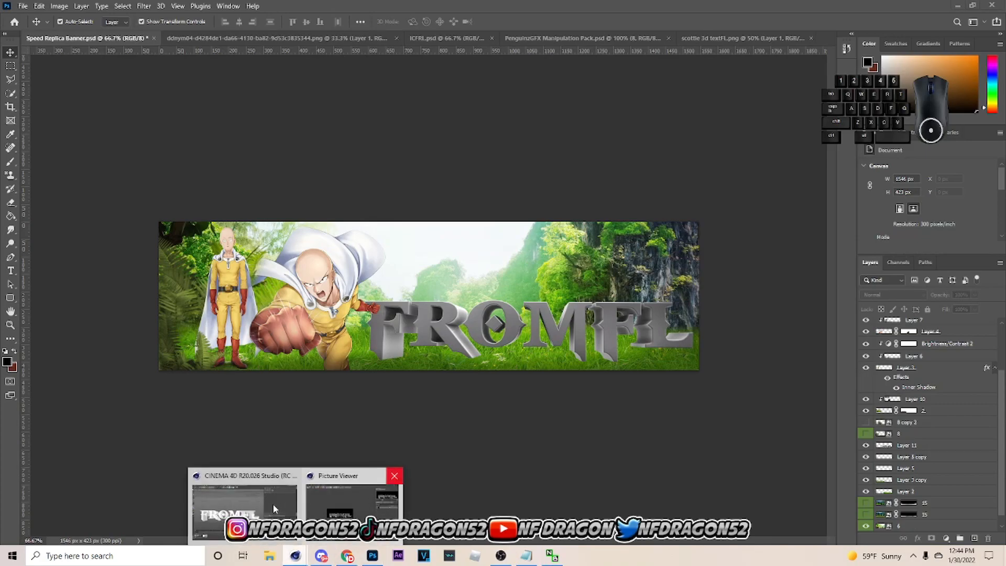
left_click(372, 474)
left_click_drag(767, 372, 651, 356)
type("lo")
key("Caps_Lock")
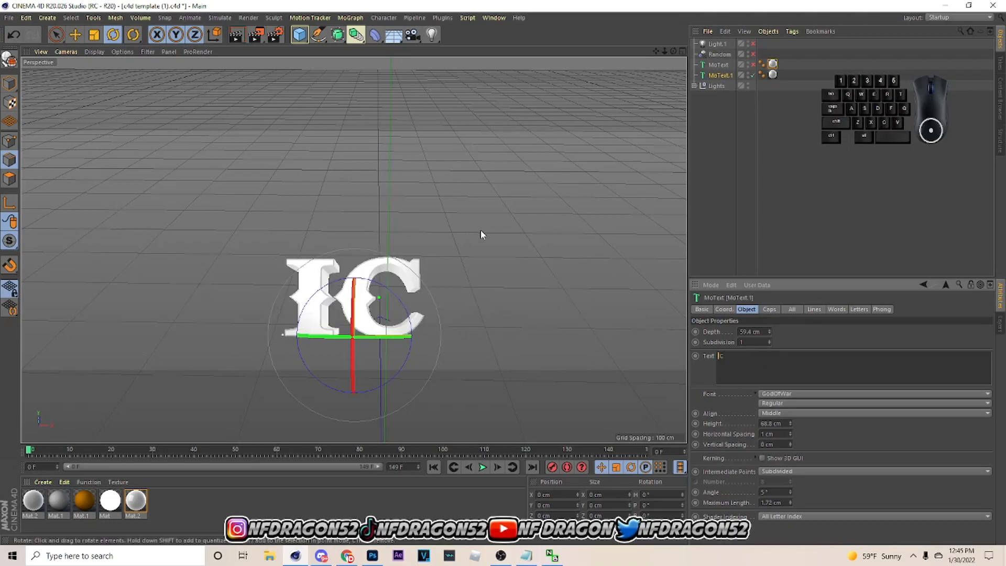
Set the render's save file to "scottie 3d textFL2" in Downloads and render the IC text to the Picture Viewer.
left_click(274, 35)
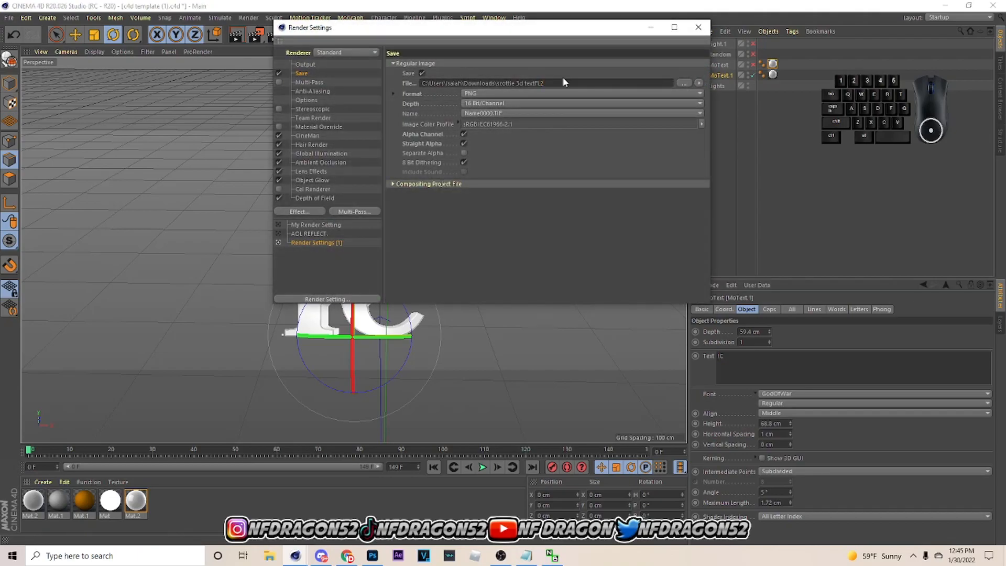
left_click(698, 26)
left_click(256, 35)
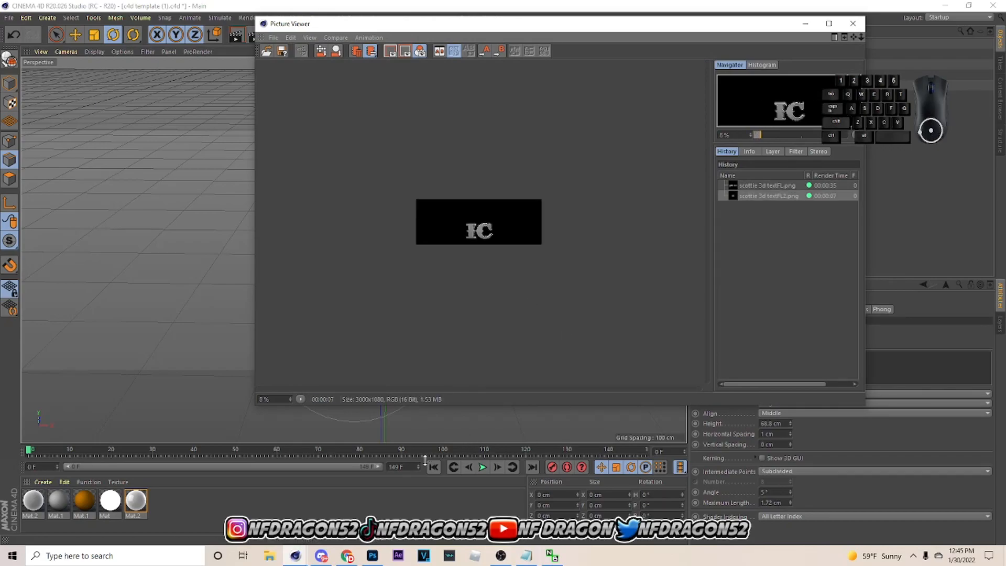
Switch to Photoshop and open the rendered "scottie 3d textFL2" image from Downloads.
left_click(372, 555)
left_click(22, 5)
left_click(35, 26)
left_click(354, 182)
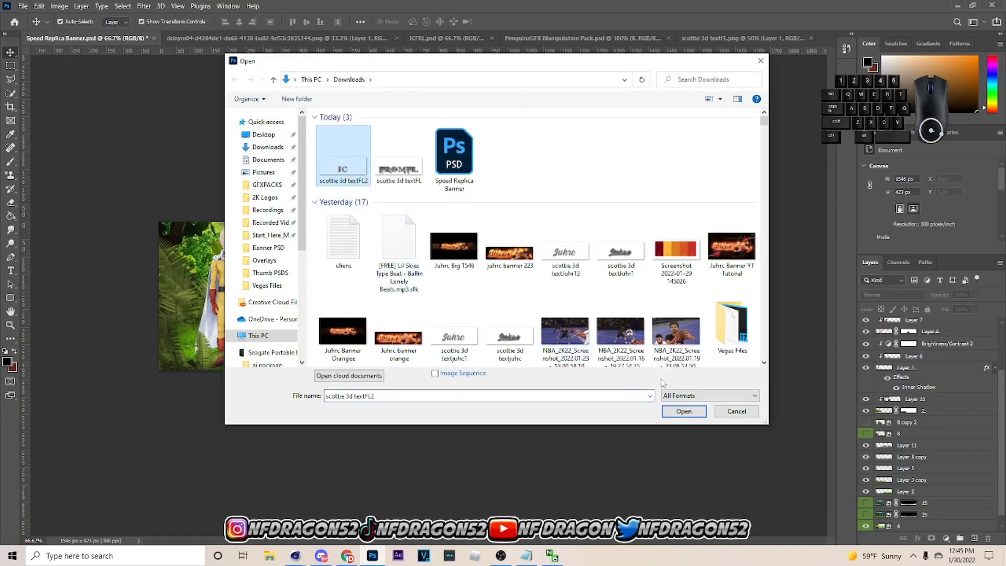
left_click(684, 411)
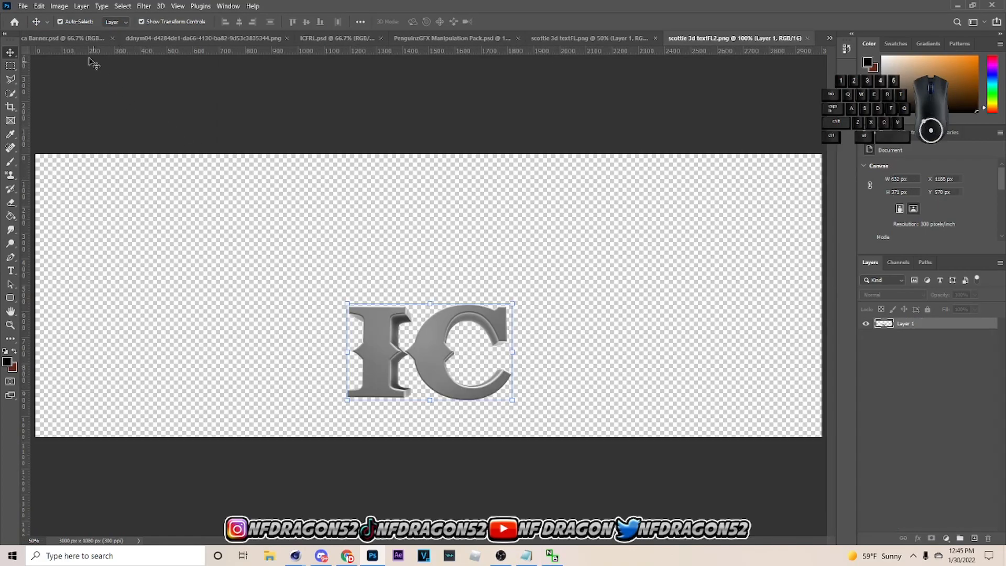
Paste the IC render into the banner, scale it to about 39.6%, and center it above the FROMFL text.
left_click(63, 37)
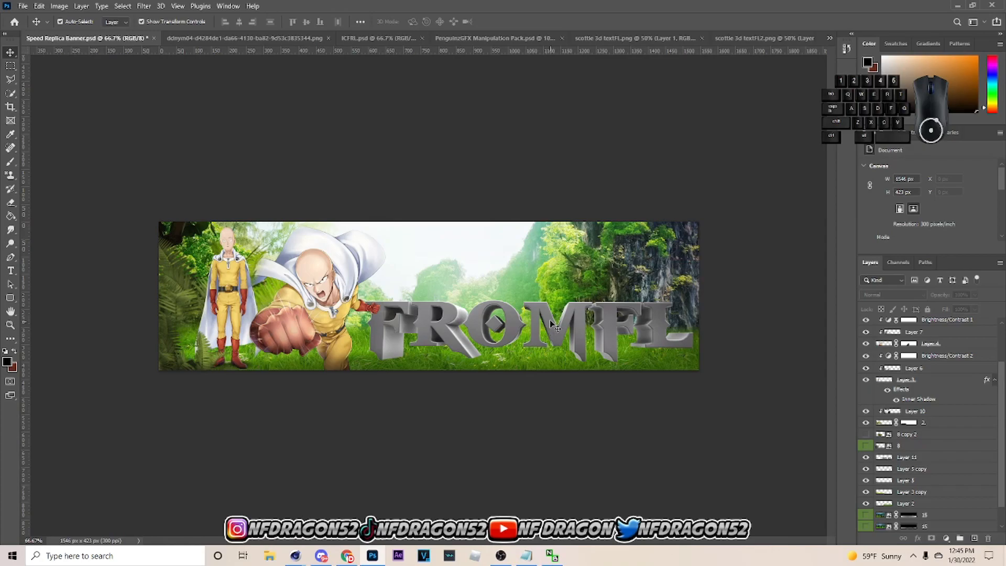
left_click(550, 322)
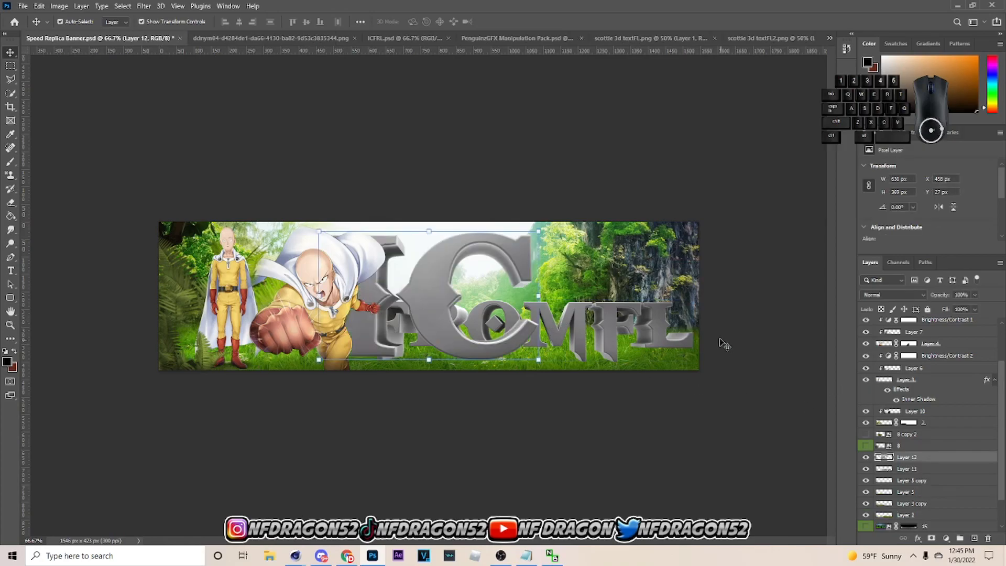
mouse_move(538, 294)
left_mouse_down()
mouse_move(398, 311)
mouse_move(582, 279)
mouse_move(553, 287)
left_mouse_up()
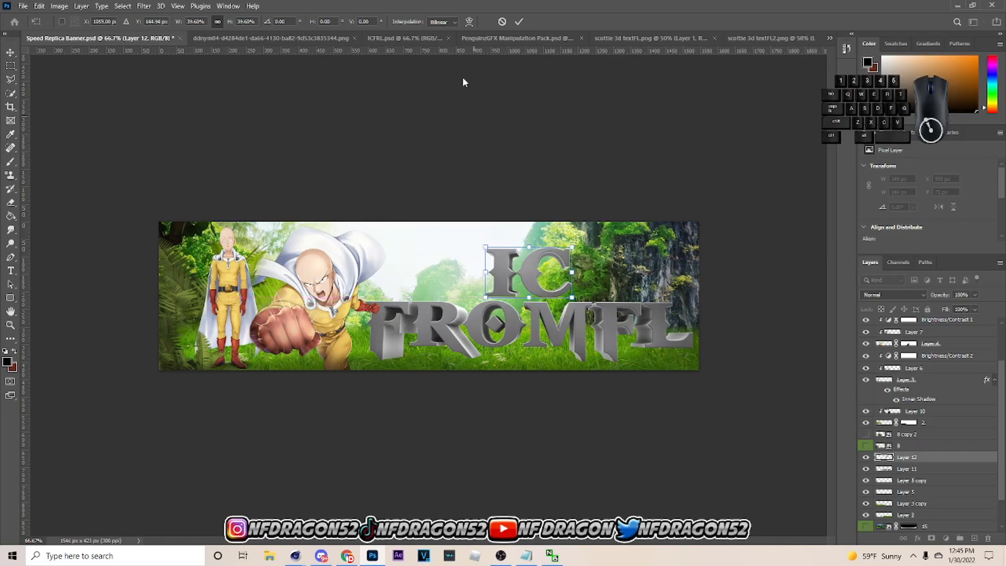
left_click(519, 21)
left_click(608, 122)
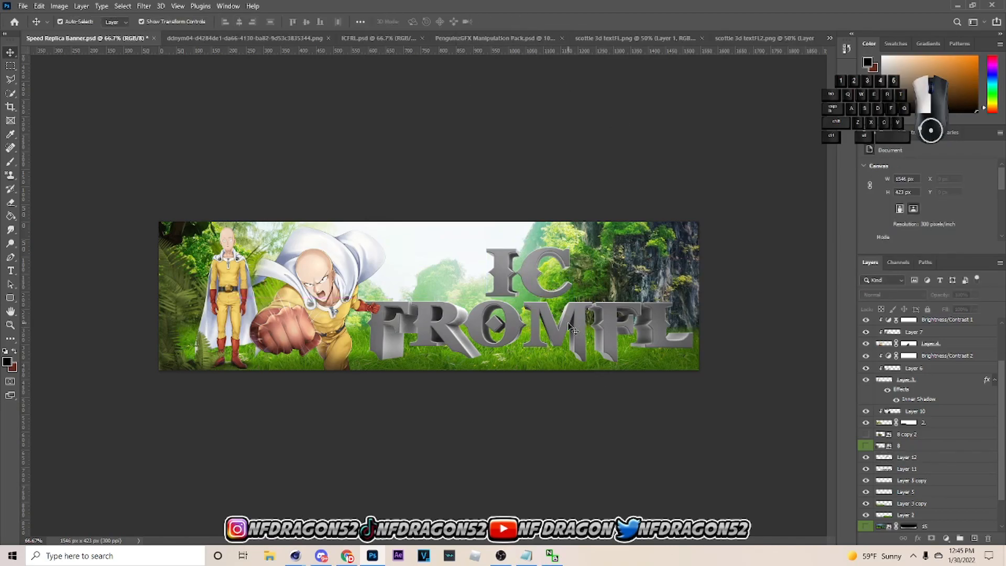
Add a Gradient Overlay in Overlay blend mode to the FROMFL text layer.
left_click(588, 332)
right_click(922, 471)
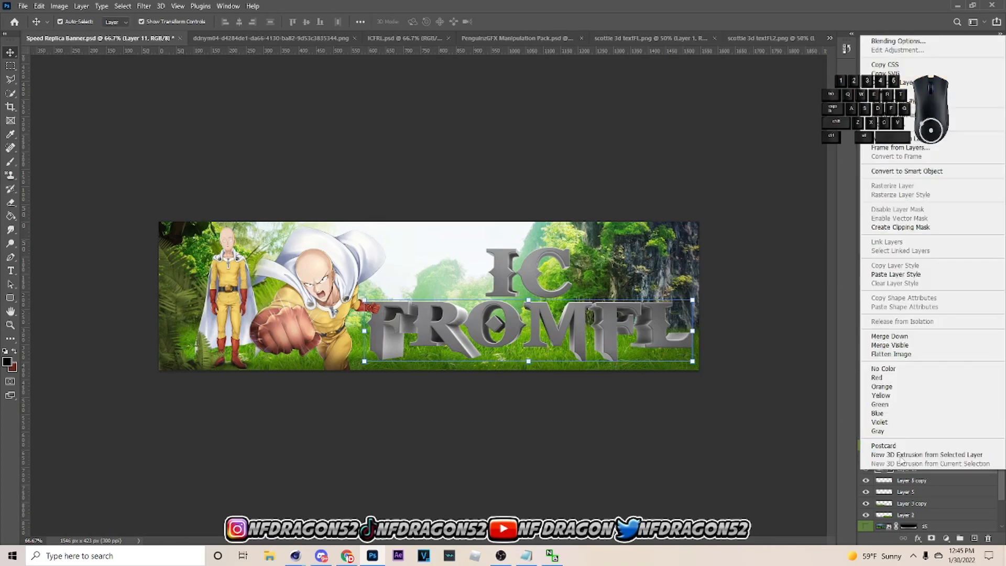
left_click(885, 41)
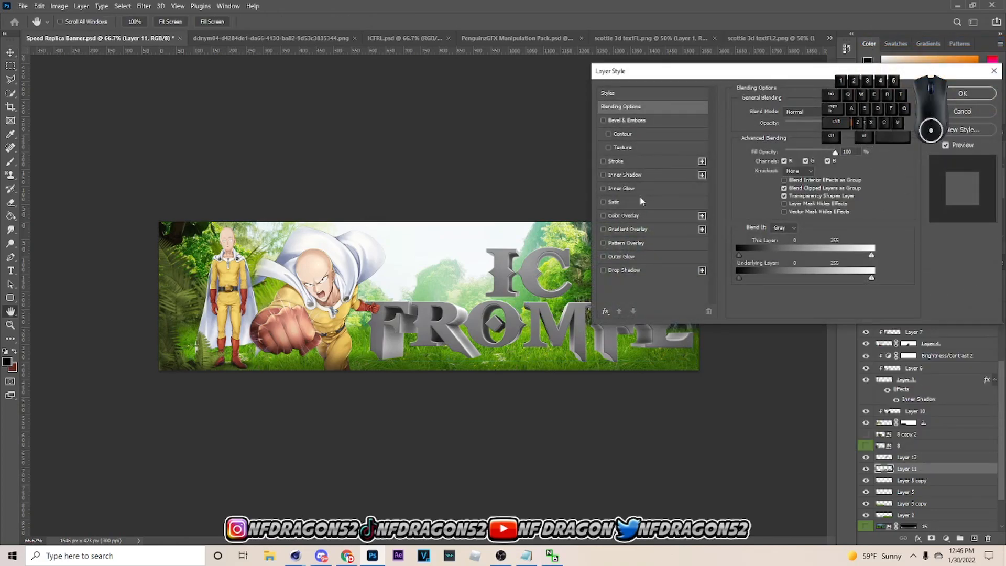
left_click(606, 229)
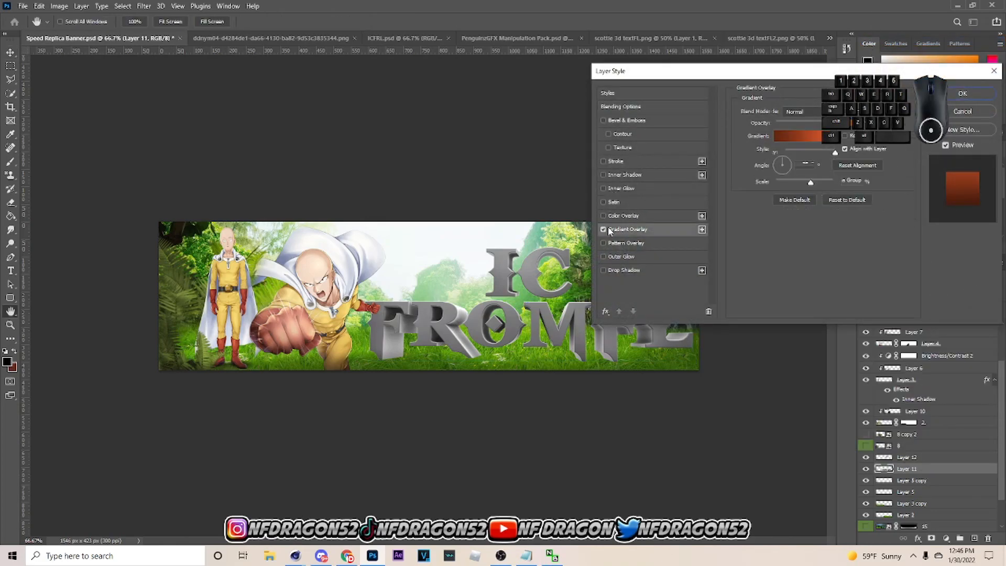
left_click(790, 115)
left_click(799, 114)
Set the starting color stop of the FROMFL gradient to red af331a, based on a color sampled from Saitama's glove and boot.
left_click(812, 137)
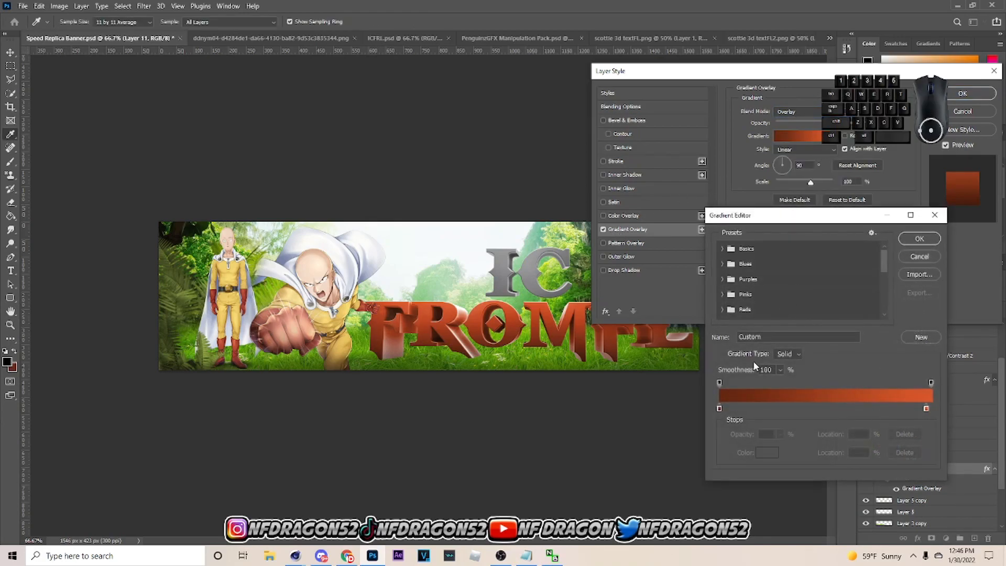
left_click(718, 409)
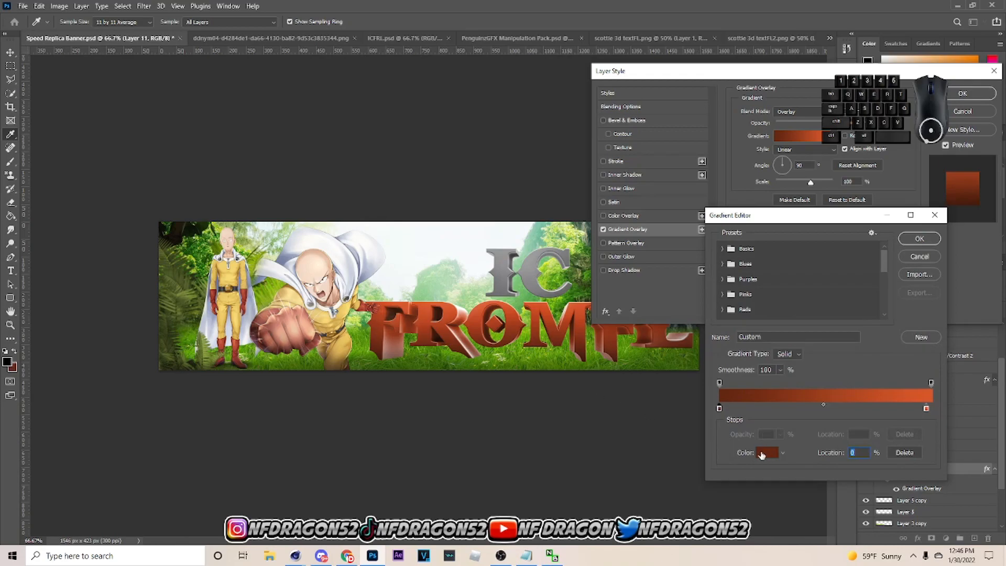
left_click(761, 454)
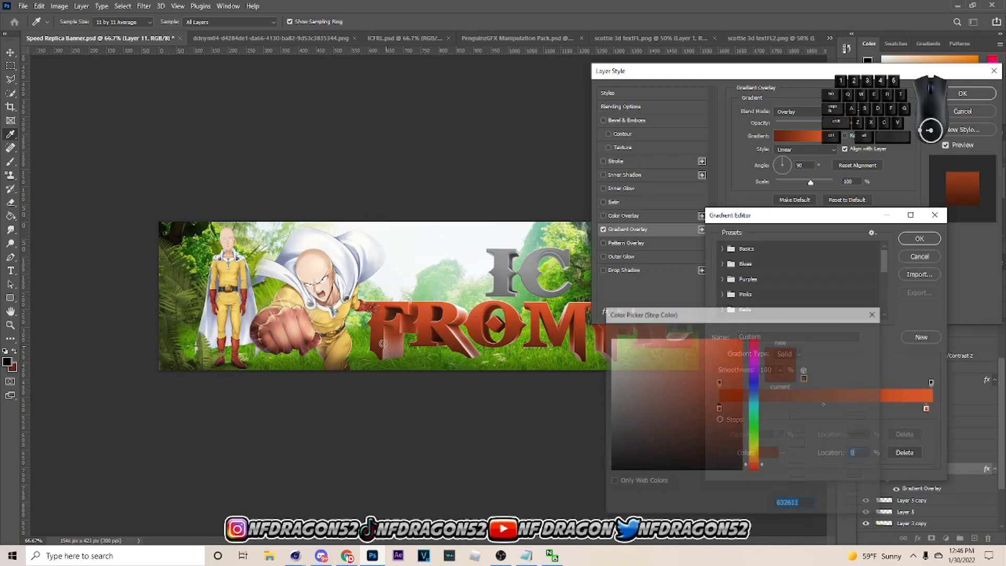
left_click(274, 321)
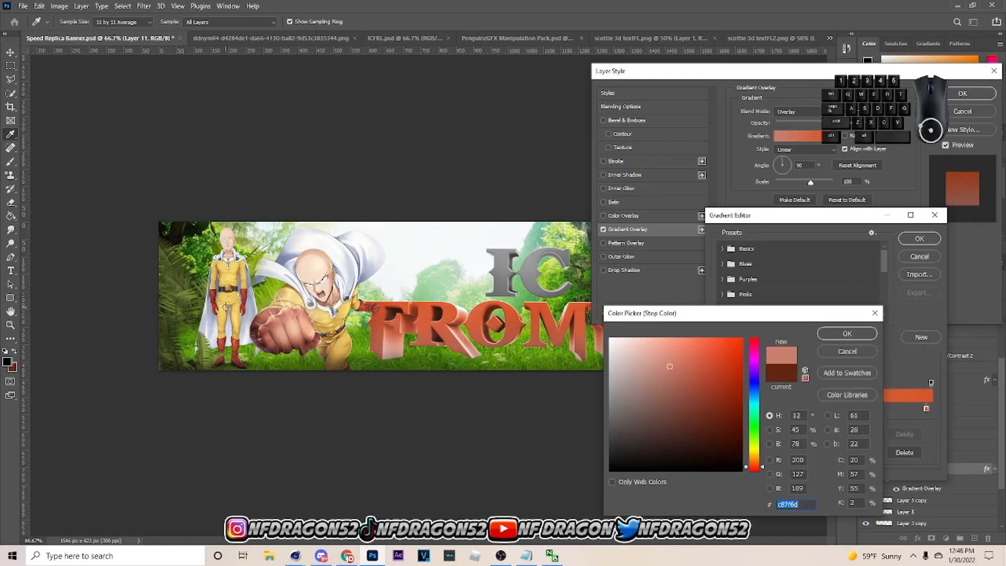
left_click(235, 345)
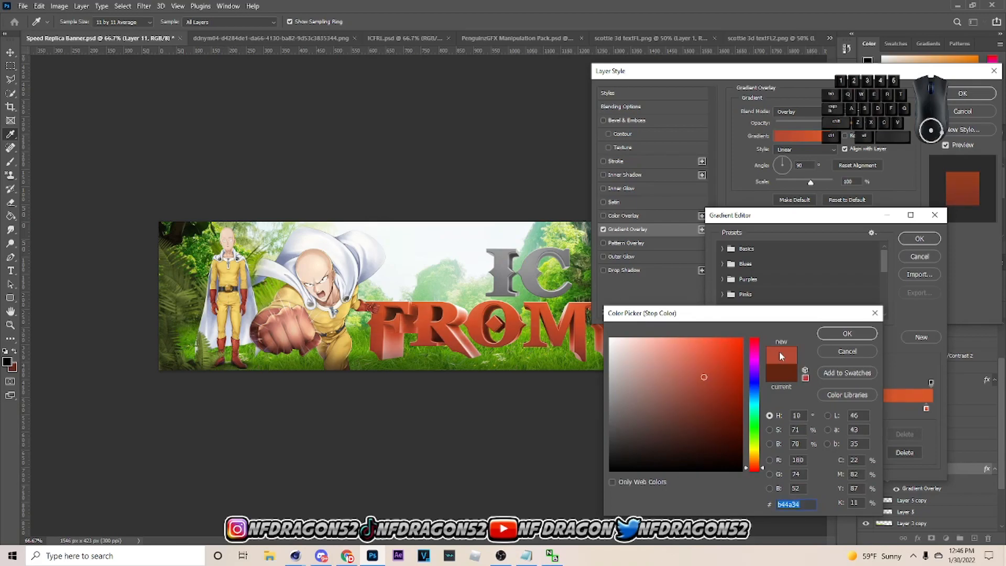
left_click(722, 379)
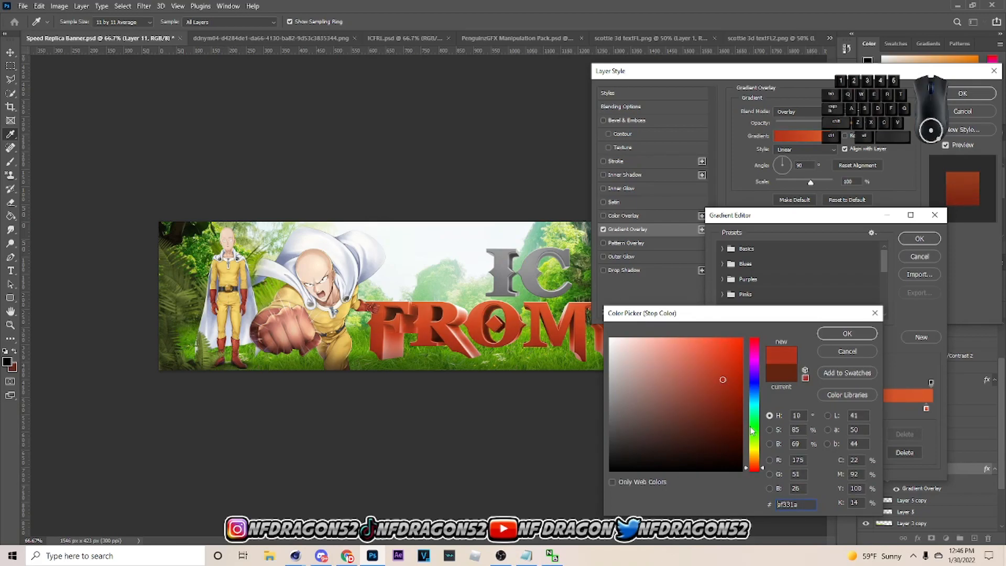
left_click(846, 334)
Set the ending color stop of the FROMFL gradient to red d82a2a and apply the layer style.
left_click(925, 408)
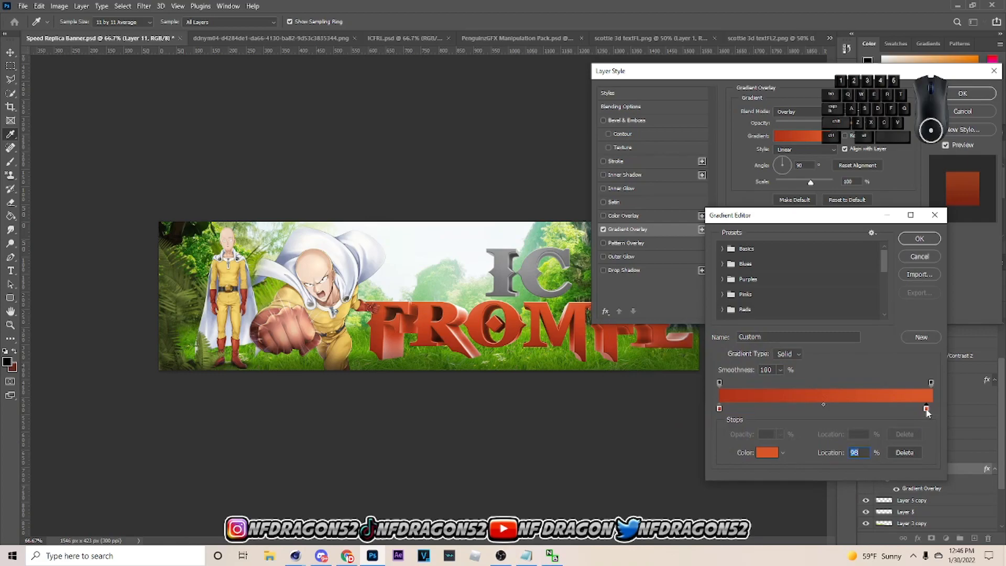
left_click(757, 452)
left_click_drag(755, 436, 754, 338)
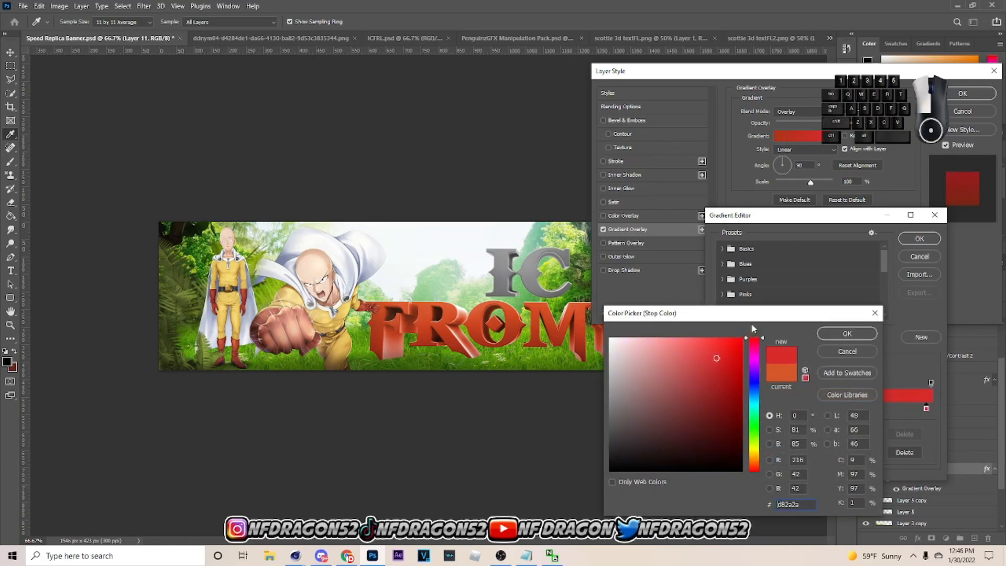
left_click(832, 336)
left_click(920, 243)
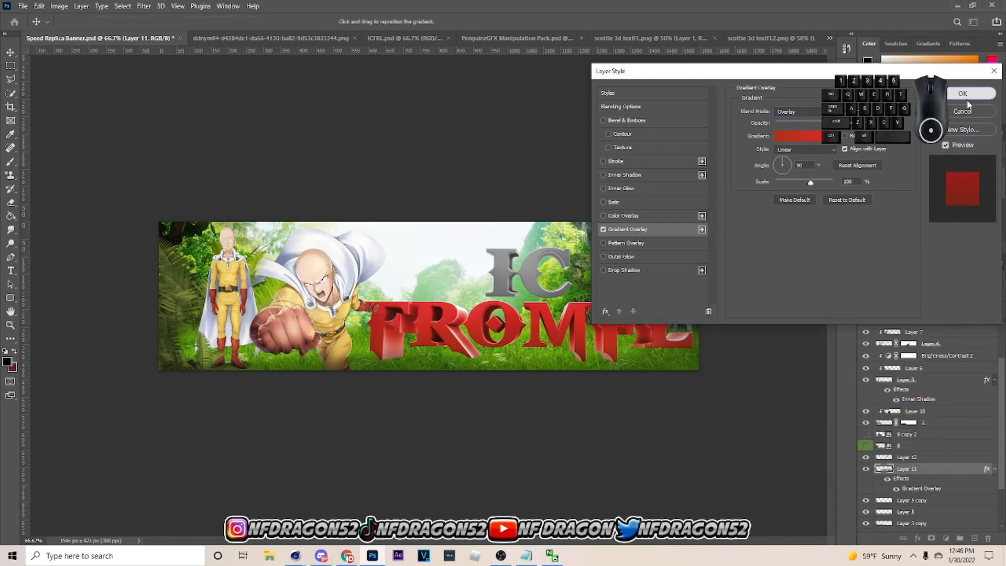
left_click(962, 93)
Add a Gradient Overlay to the IC text layer.
key("v")
left_click(920, 458)
left_click(878, 33)
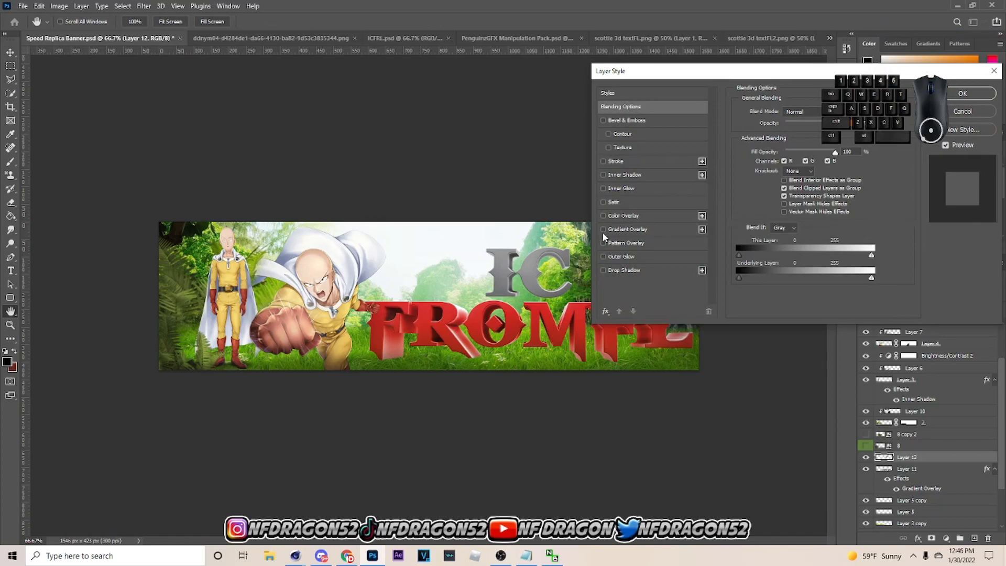
left_click(603, 228)
left_click(627, 229)
Set the starting color stop of the IC gradient to yellow e8c76d sampled from Saitama's suit.
left_click(796, 135)
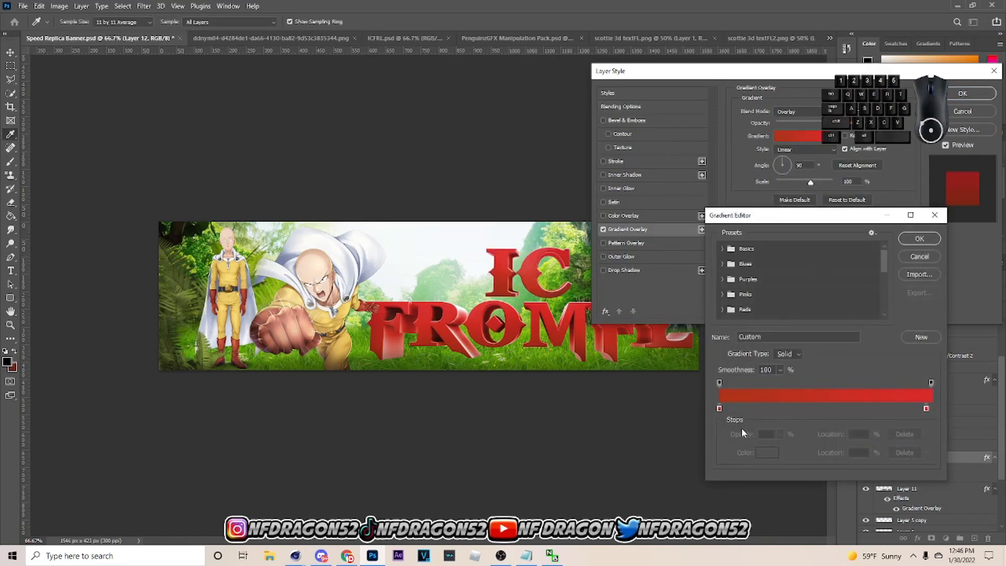
left_click(720, 408)
left_click(759, 452)
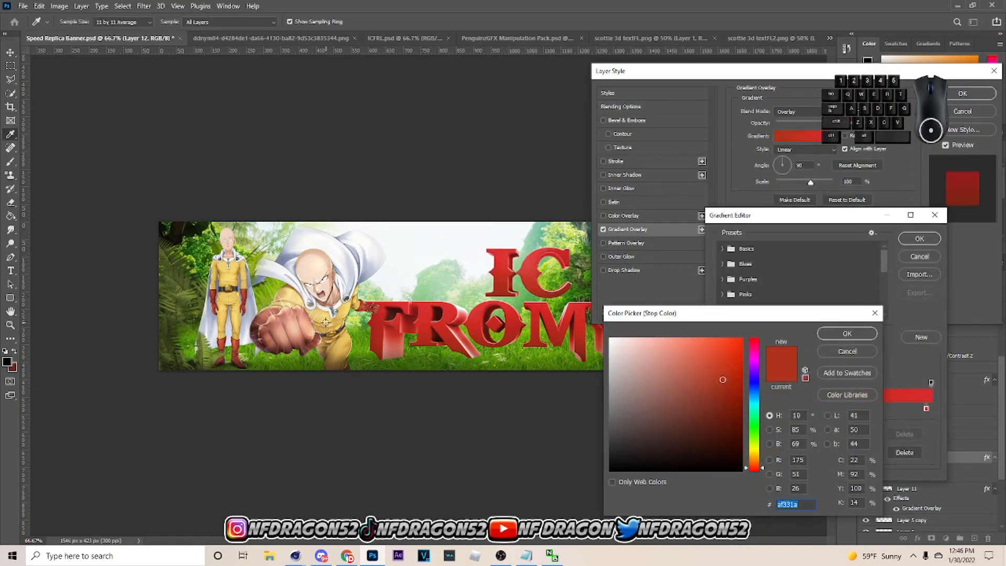
left_click(328, 319)
left_click(846, 333)
Set the ending color stop of the IC gradient to yellow debd74 sampled from the punching Saitama.
left_click(925, 408)
left_click(762, 454)
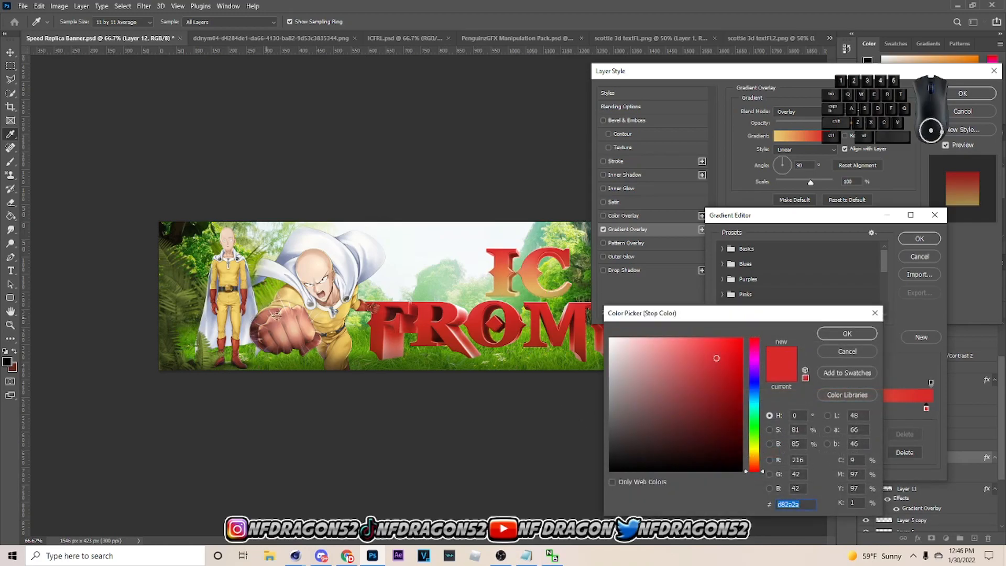
left_click(286, 299)
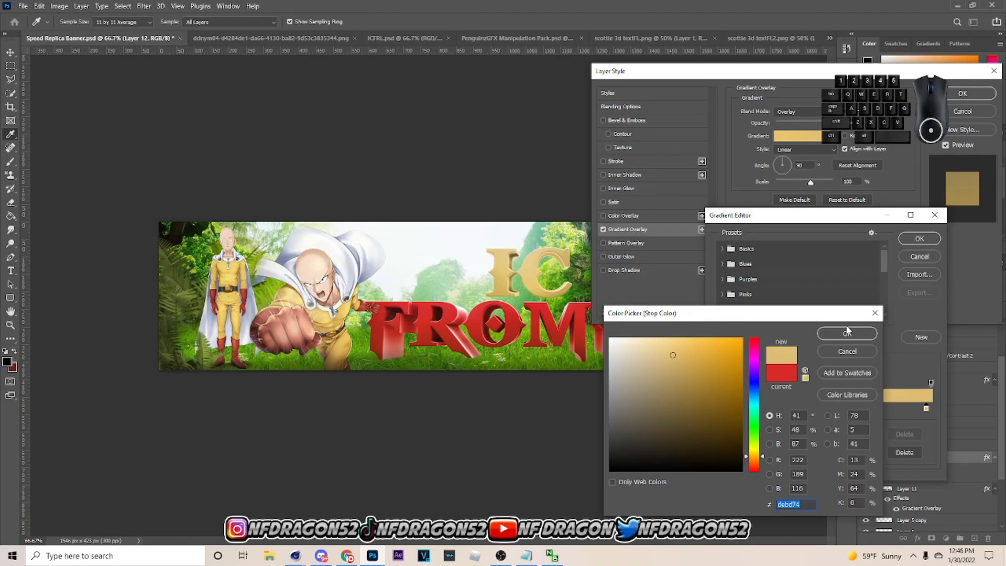
key("Return")
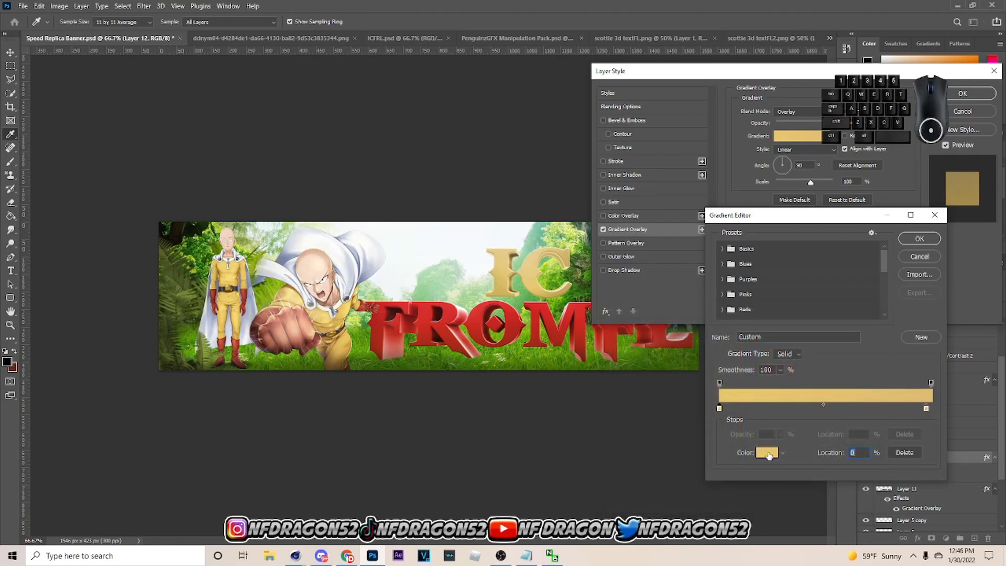
Darken the starting color stop of the IC gradient to b69b50 and apply the layer style.
left_click(767, 453)
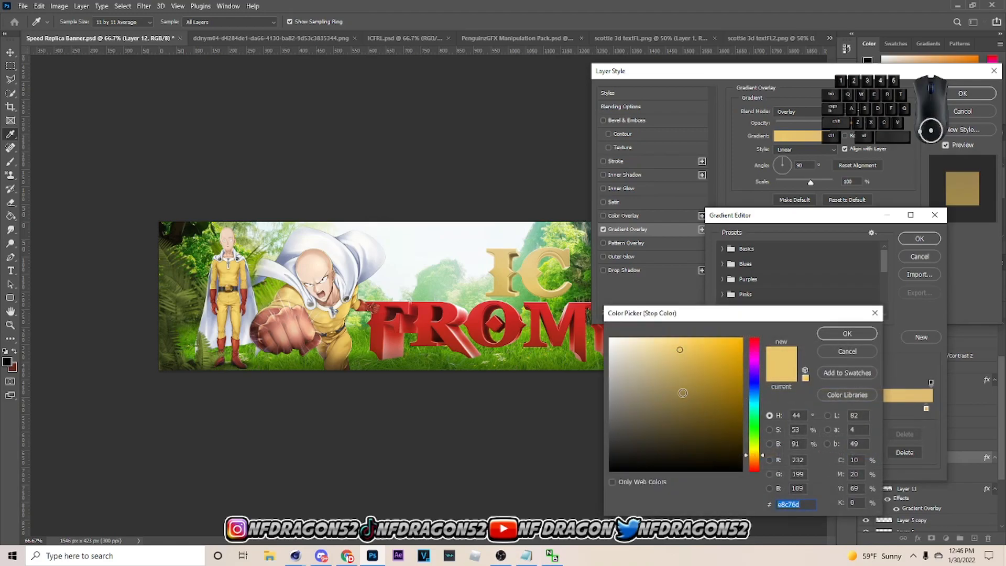
left_click(684, 375)
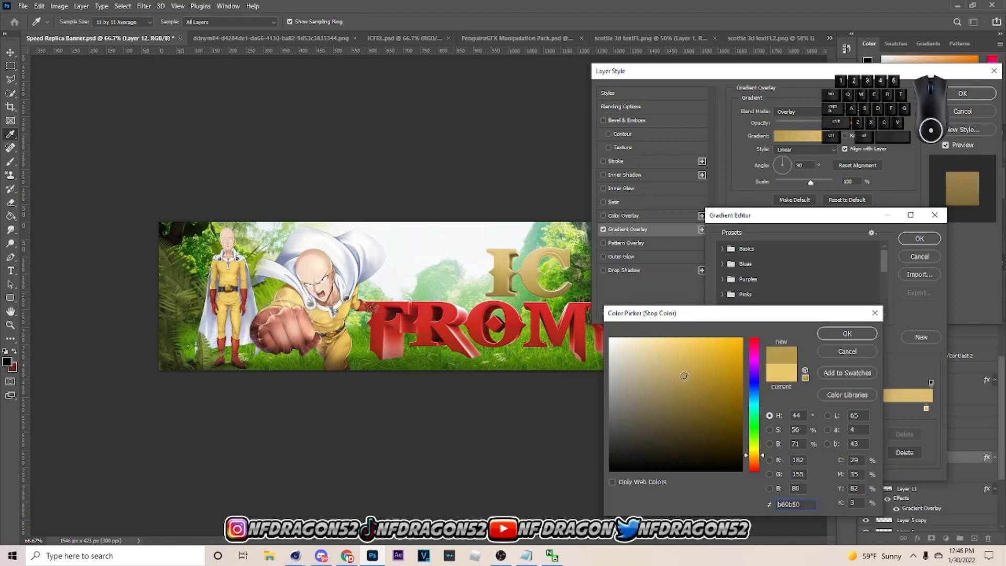
left_click(834, 335)
left_click(905, 240)
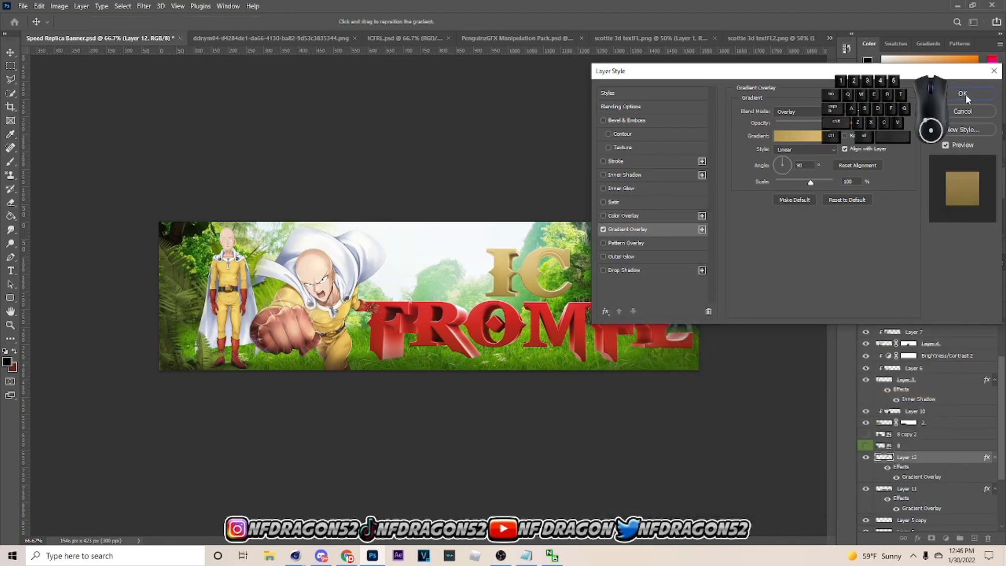
left_click(966, 95)
left_click(711, 170)
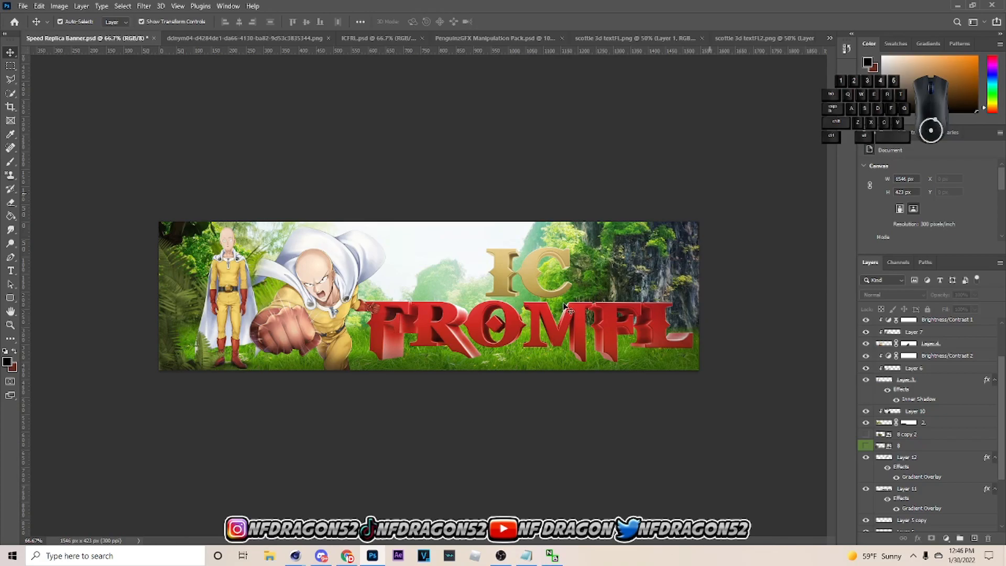
left_click(556, 331)
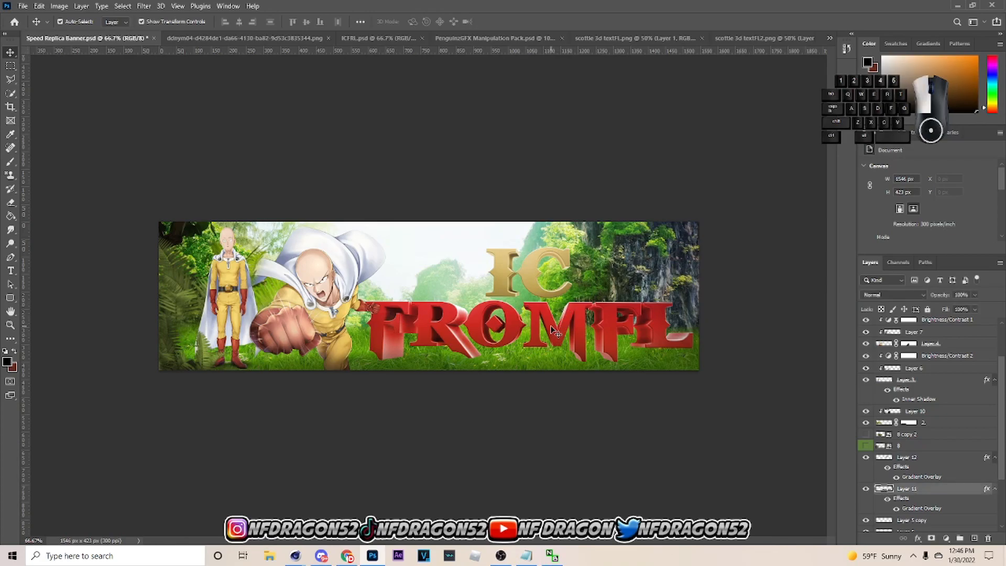
left_click(723, 223)
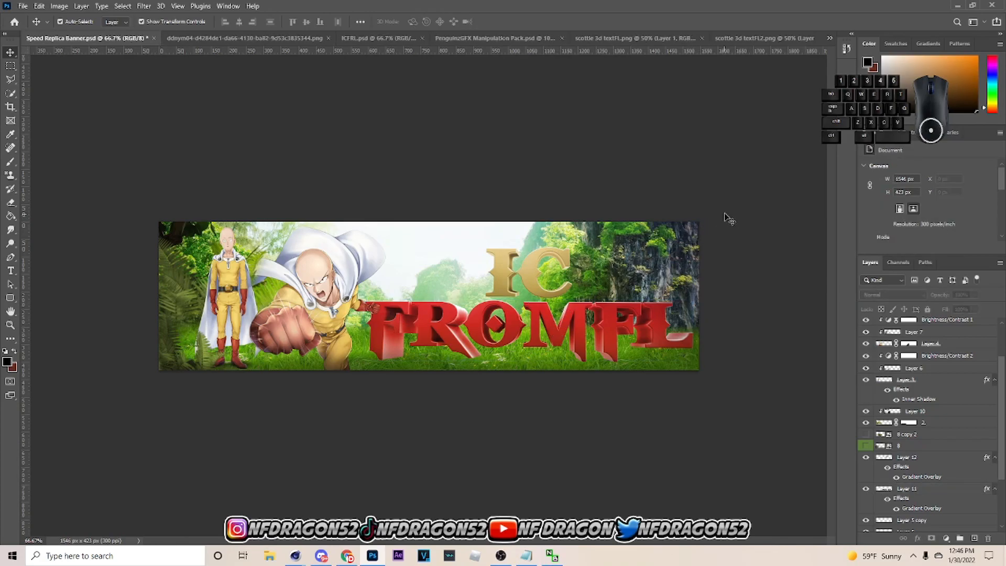
left_click(903, 459)
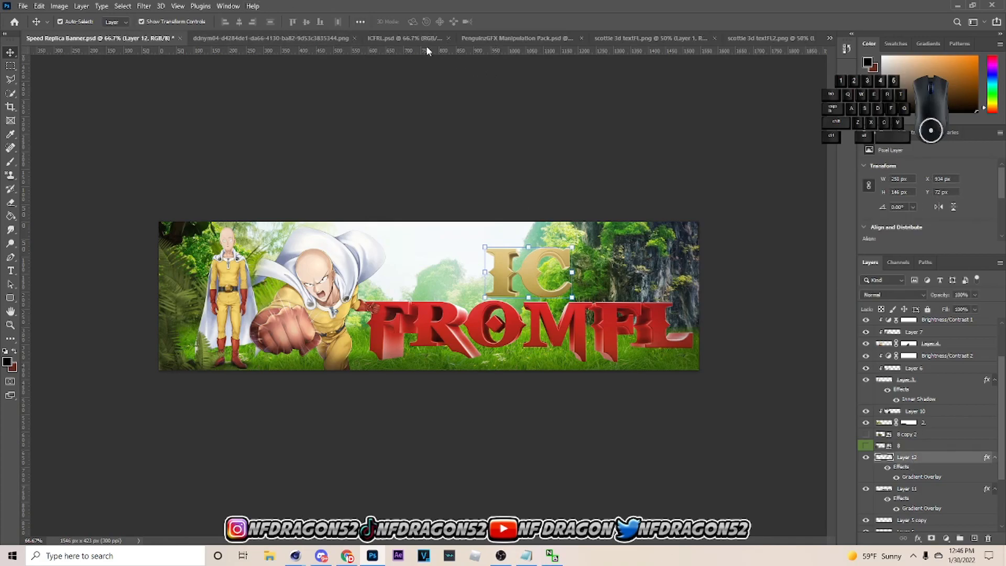
right_click(928, 415)
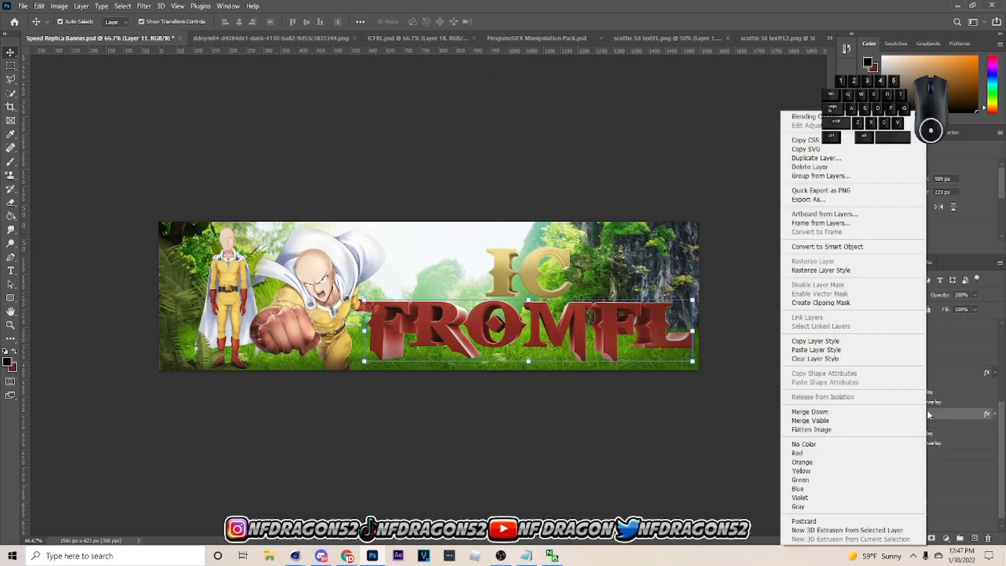
left_click(931, 416)
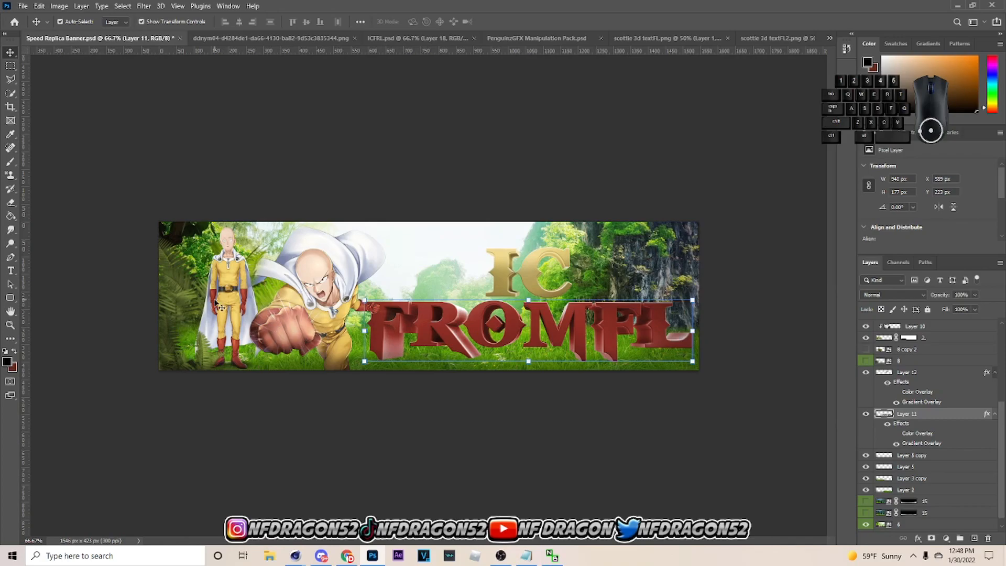
Review the color stops of the FROMFL layer's Gradient Overlay in the Gradient Editor and accept them.
right_click(914, 411)
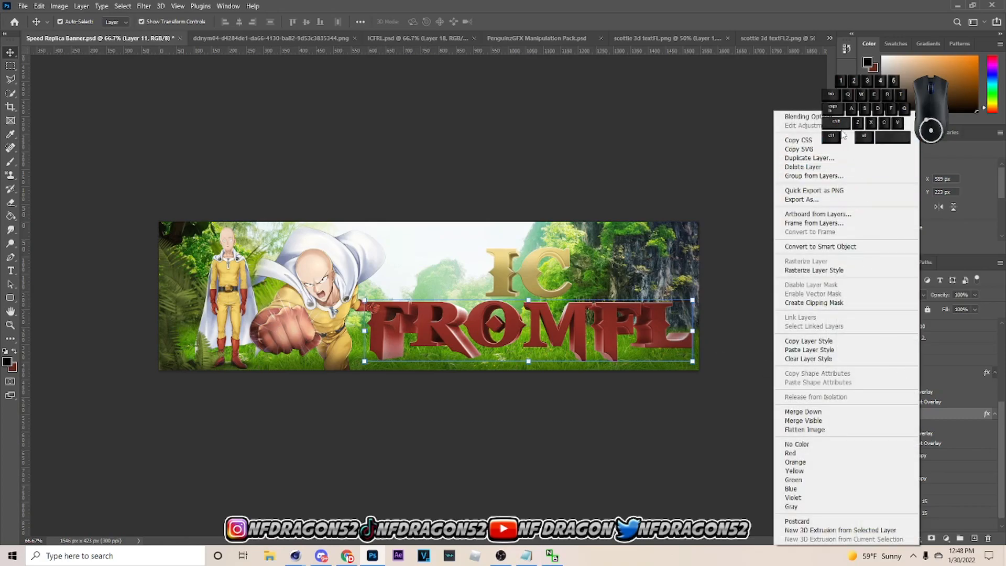
left_click(801, 117)
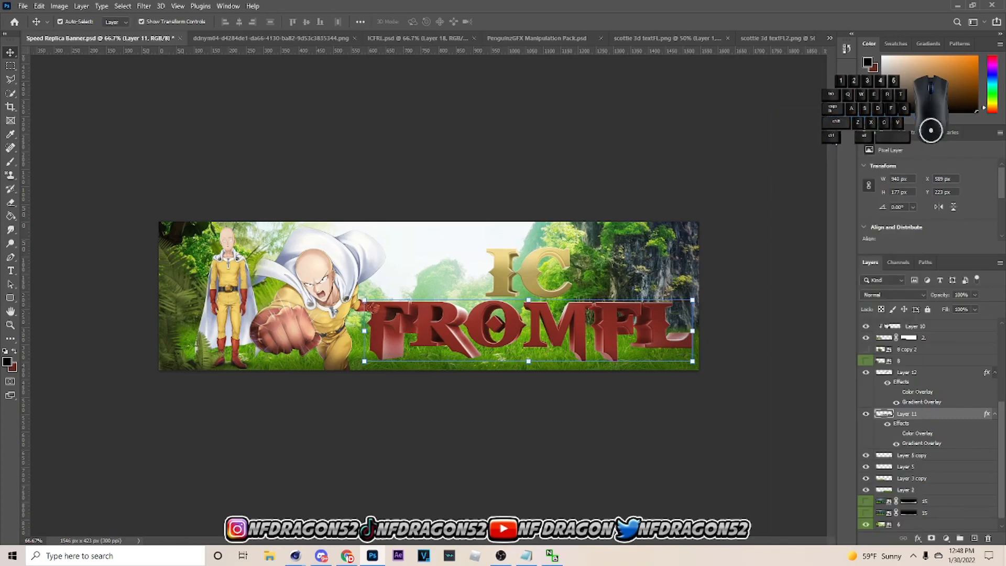
left_click(634, 229)
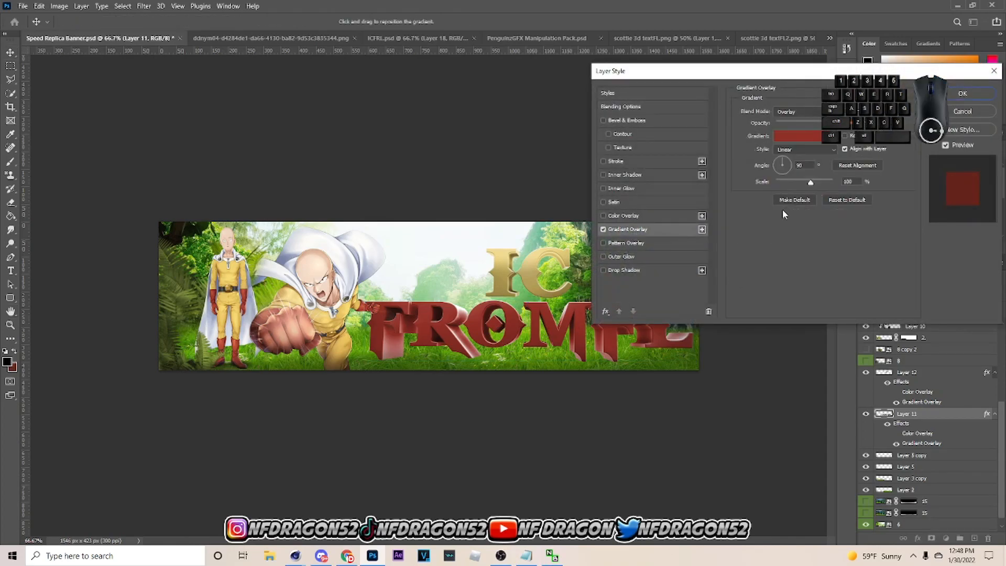
left_click(794, 136)
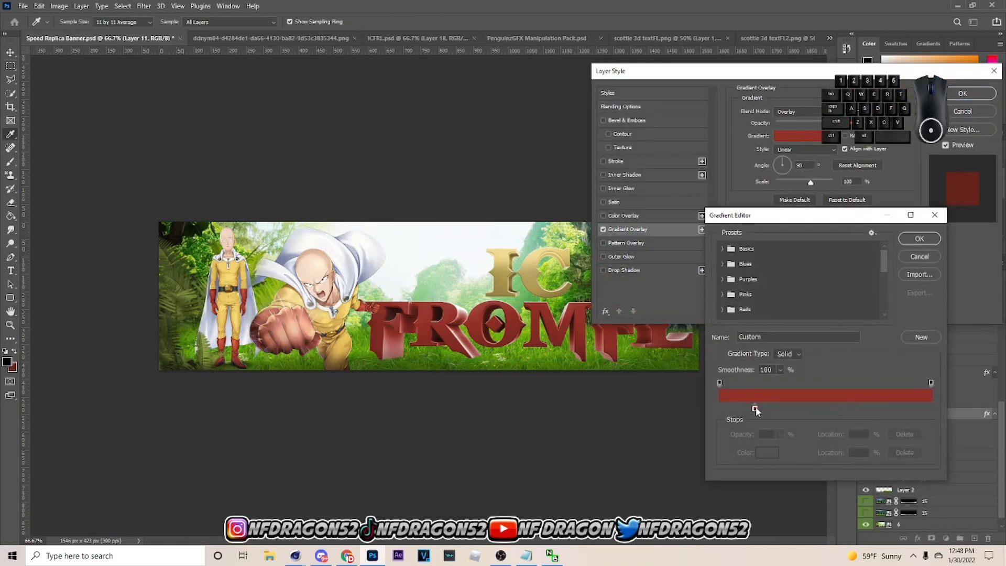
left_click(754, 409)
left_click(919, 238)
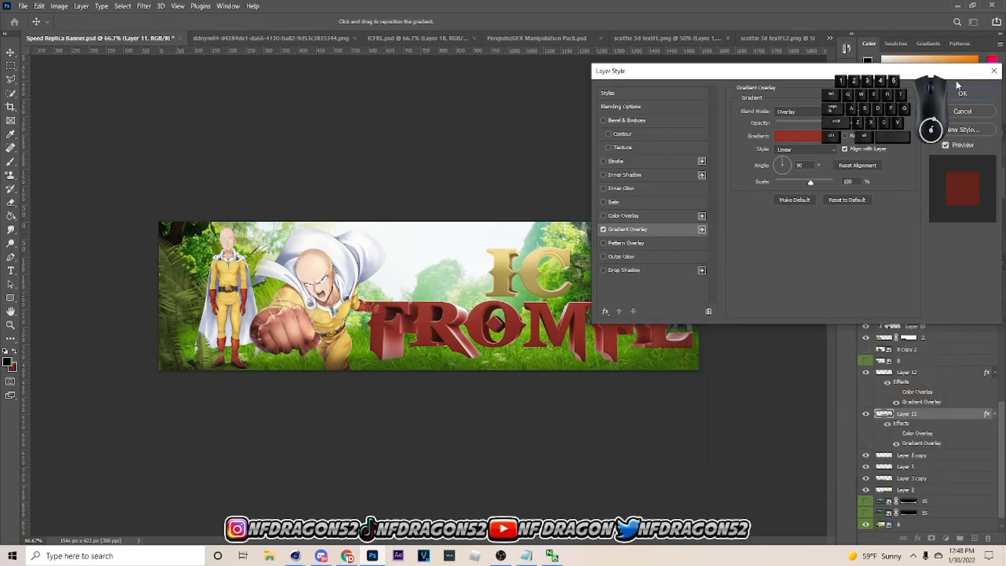
left_click(962, 93)
Review the color stops of the IC layer's Gradient Overlay in the Gradient Editor, accept them and deselect the layer.
right_click(917, 369)
left_click(807, 116)
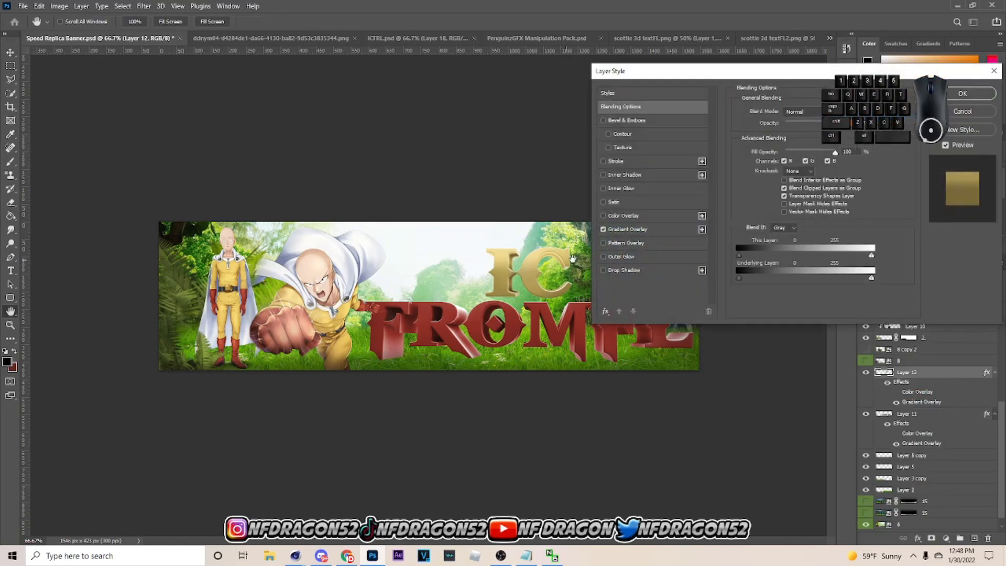
left_click(632, 229)
left_click(796, 136)
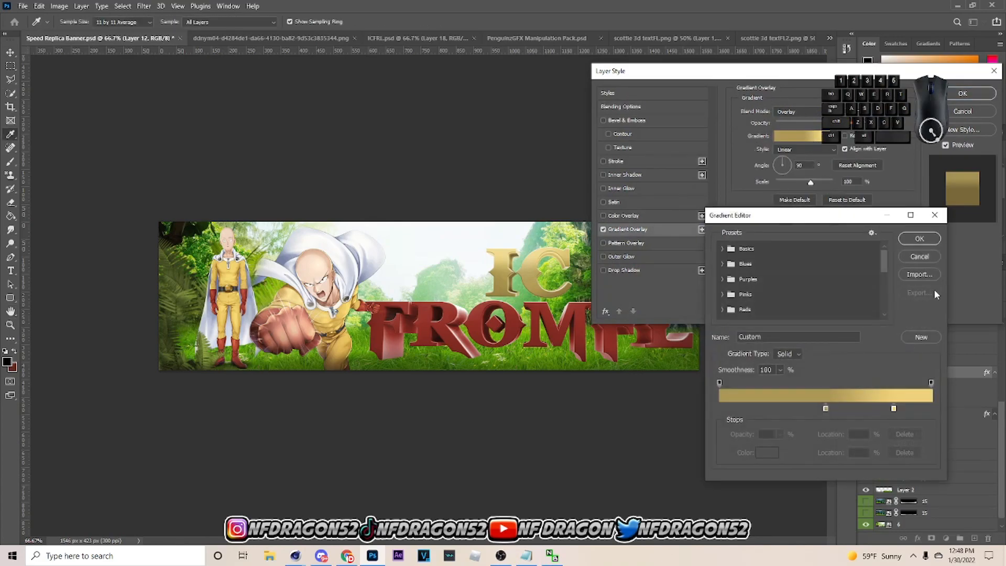
left_click(919, 239)
left_click(962, 93)
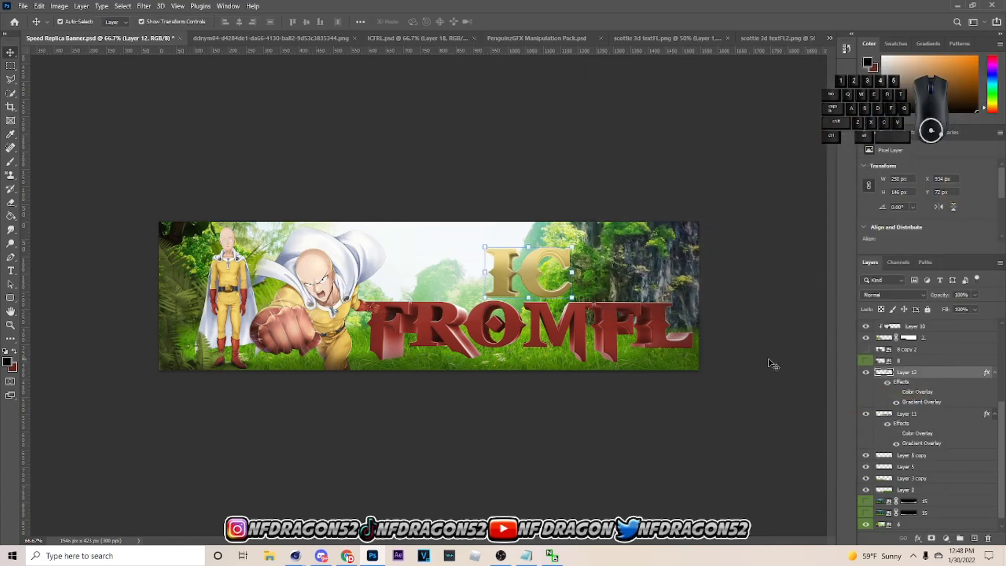
left_click(685, 358)
left_click(734, 276)
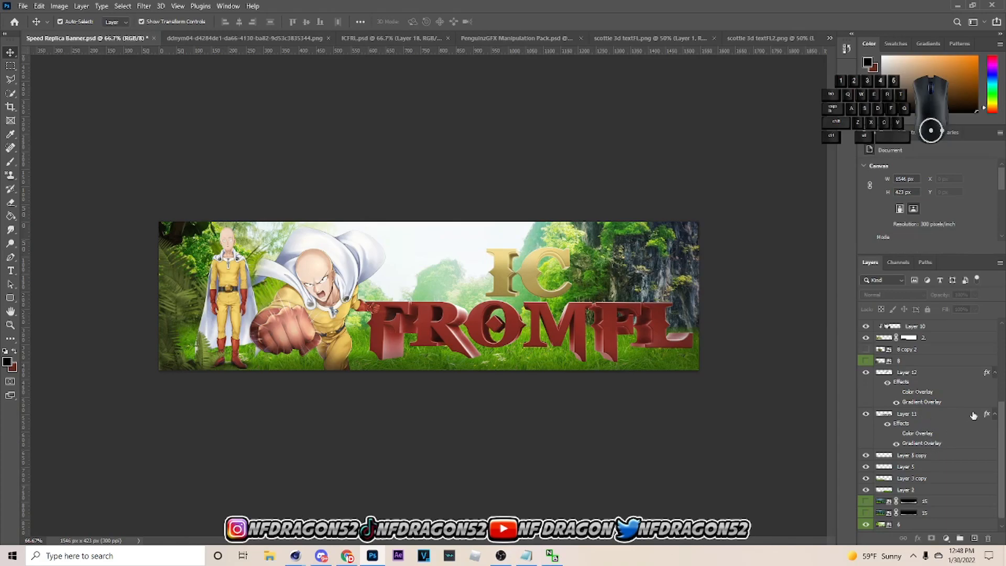
Collapse the FROMFL layer's effects, rename that layer to 2 and rename the IC text layer to 1.
left_click(993, 415)
double_click(920, 434)
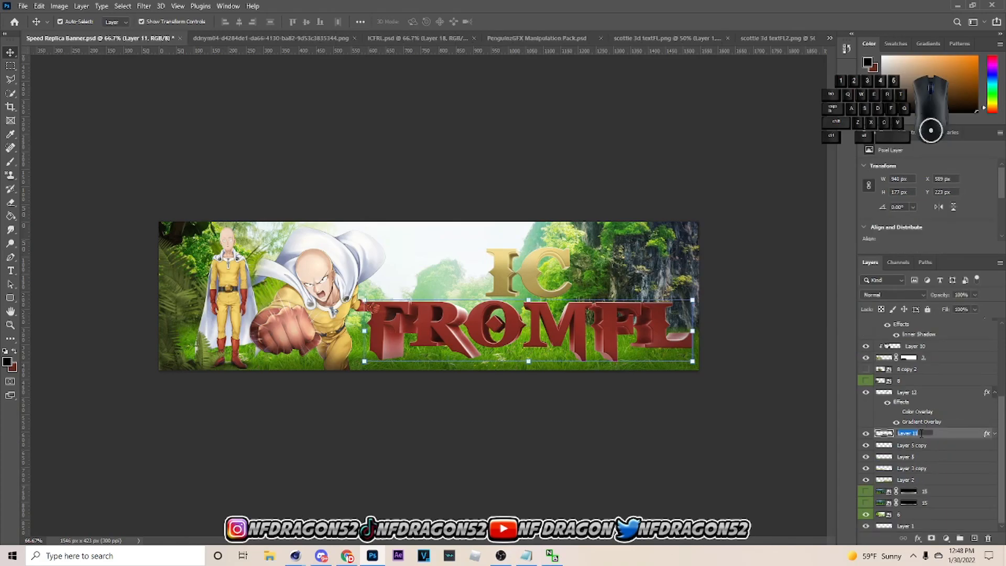
type("2")
double_click(909, 392)
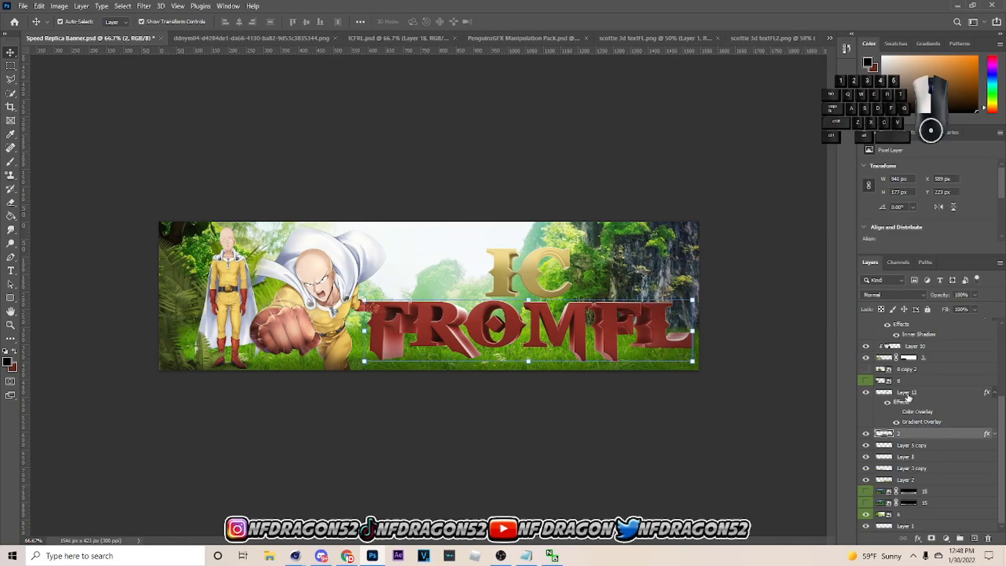
type("1")
left_click(924, 434)
Add a new layer below the text layers and create a group named DROP SHADOWS above it.
left_click(974, 538, "ctrl")
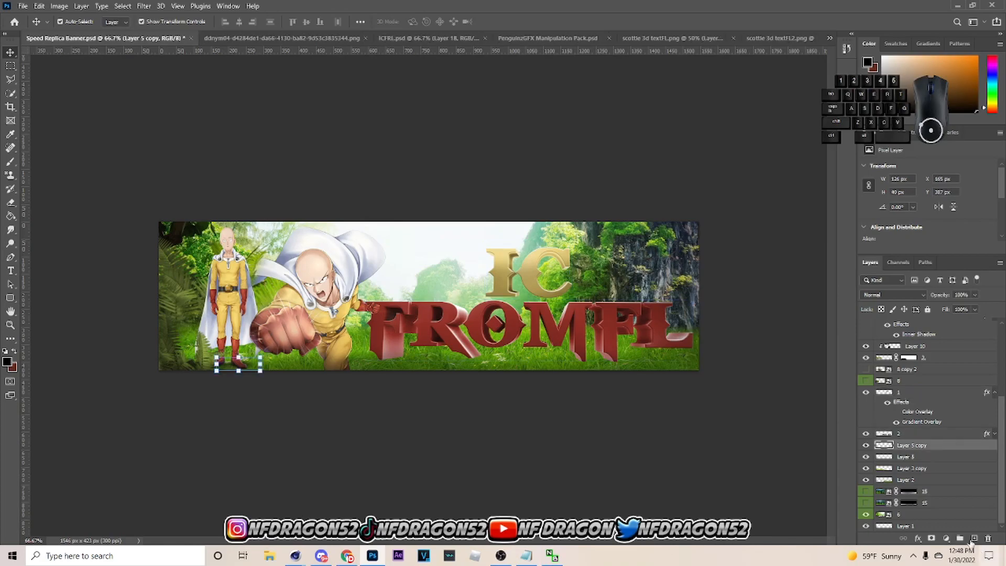
left_click(960, 538)
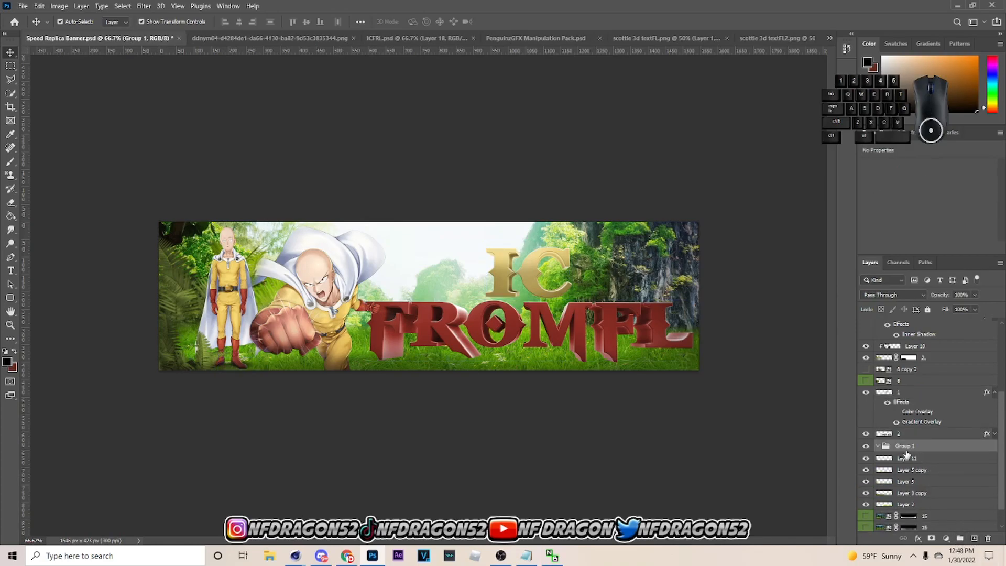
type("DROP SHADOWS")
key("Return")
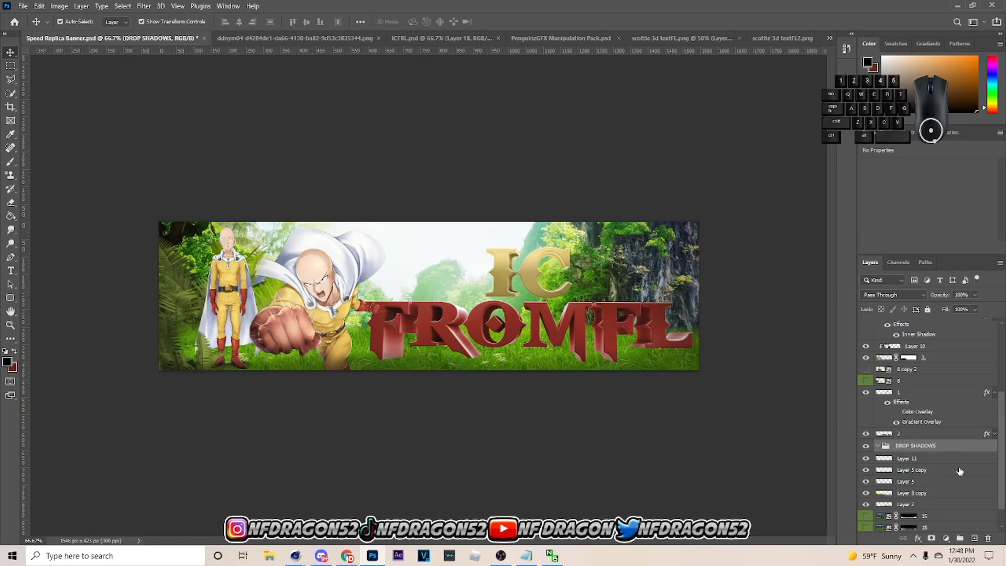
Add a layer inside the DROP SHADOWS group and paint one soft black 000000 dab with the brush at size 150.
left_click(972, 538)
key("b")
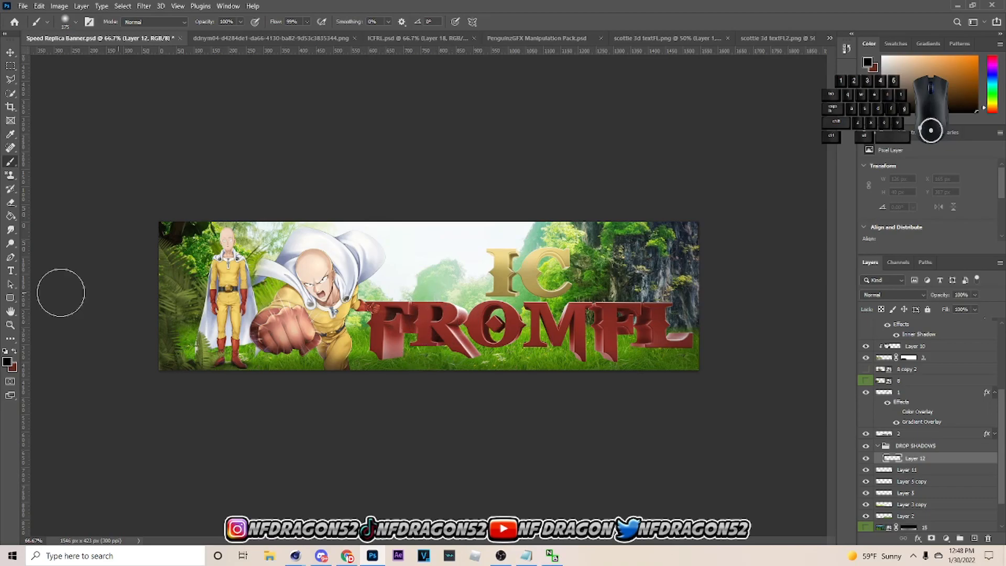
left_click(10, 365)
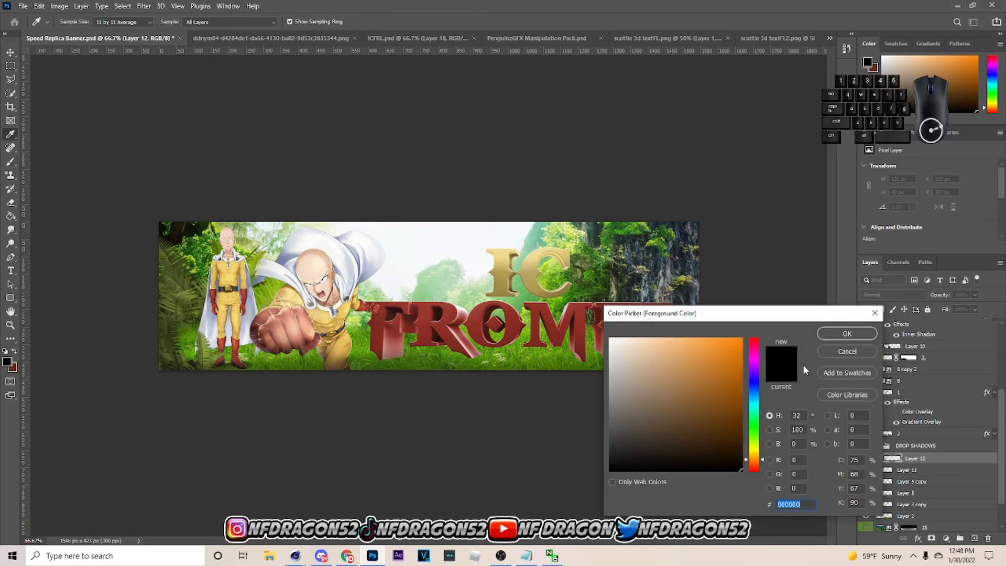
left_click(842, 332)
left_click(75, 22)
left_click(76, 22)
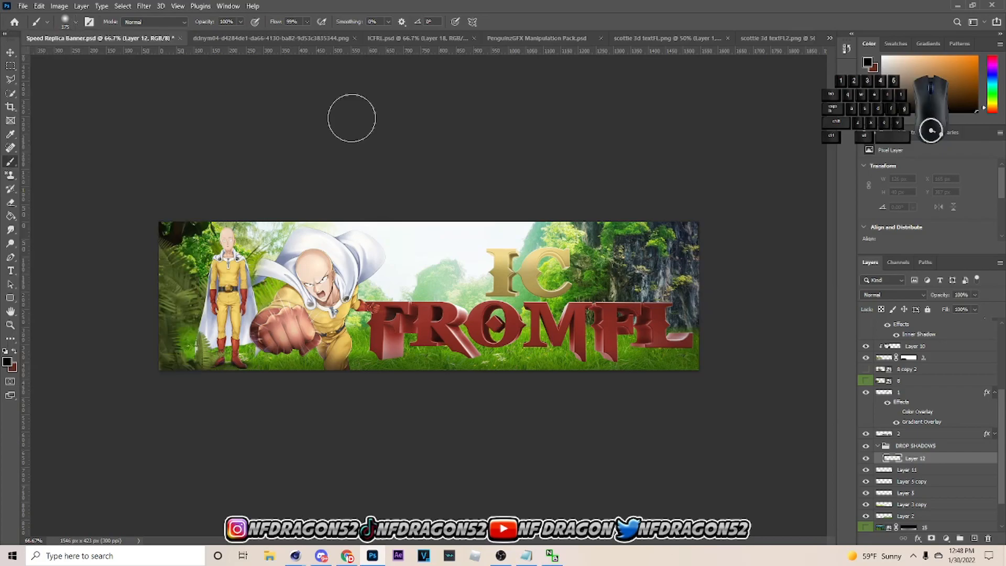
key("bracketleft")
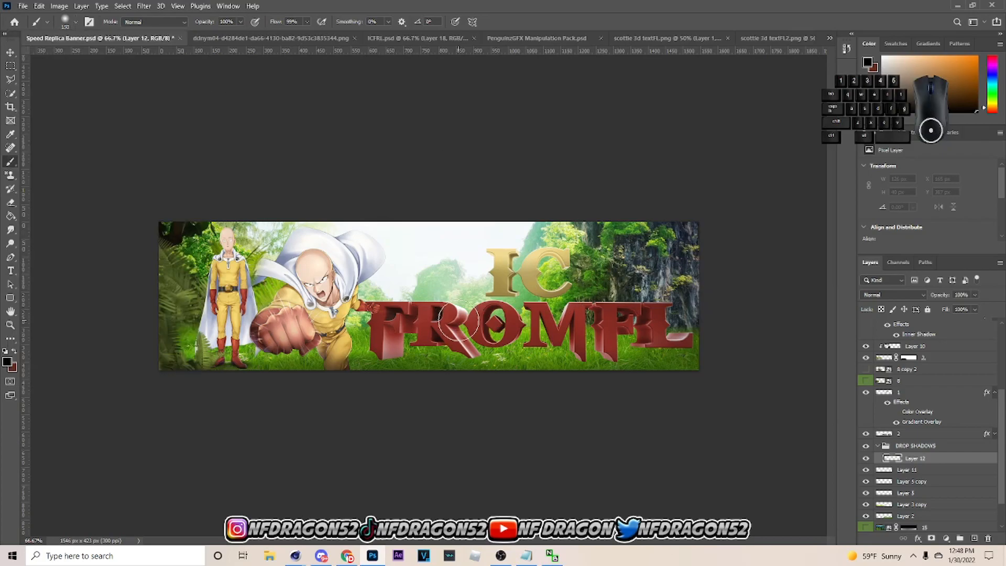
left_click(458, 288)
Squash the black dab to about 14% height and place it as a ground shadow beneath the letter F.
left_click(9, 56)
key("ctrl+t")
mouse_move(472, 247)
left_mouse_down()
mouse_move(472, 296)
mouse_move(472, 287)
mouse_move(397, 359)
mouse_move(390, 339)
mouse_move(400, 366)
mouse_move(389, 360)
left_mouse_up()
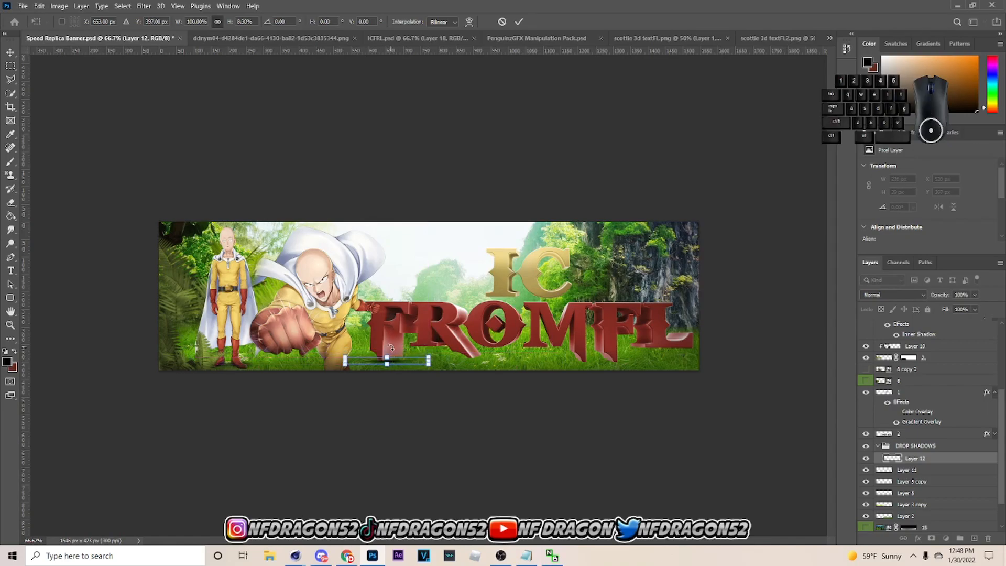
key("Up")
left_click_drag(387, 362, 384, 368)
key("shift")
left_click_drag(390, 366, 392, 367)
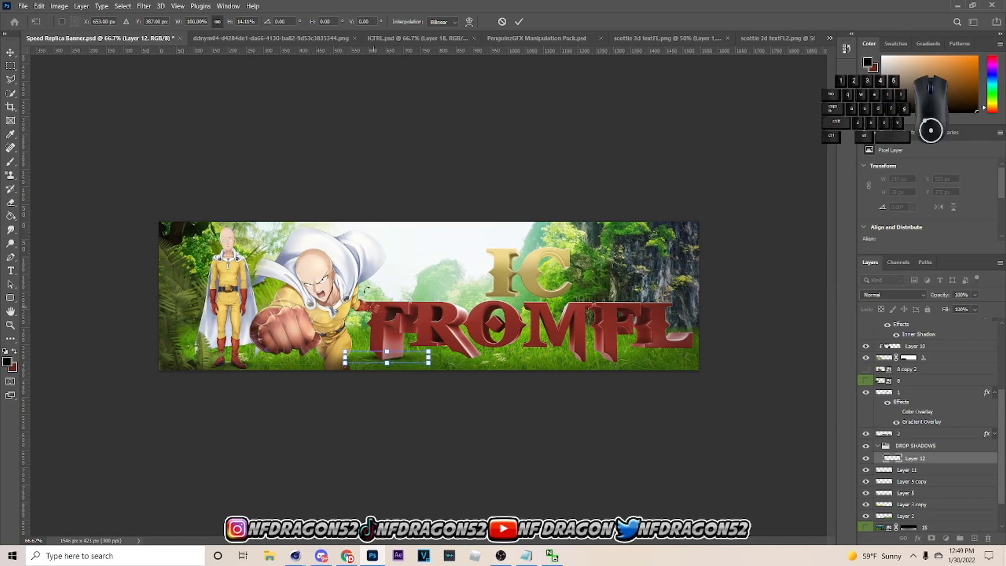
left_click(516, 22)
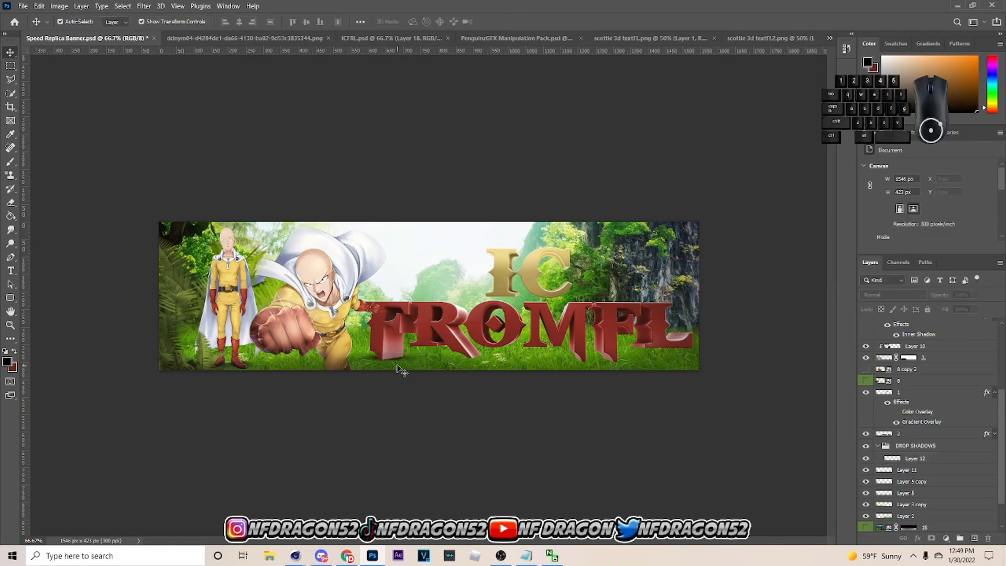
Duplicate the F shadow, place the copy beneath the leg of the R and scale its height to about 91%.
key("ctrl+j")
left_click_drag(403, 363, 484, 360)
key("ctrl+t")
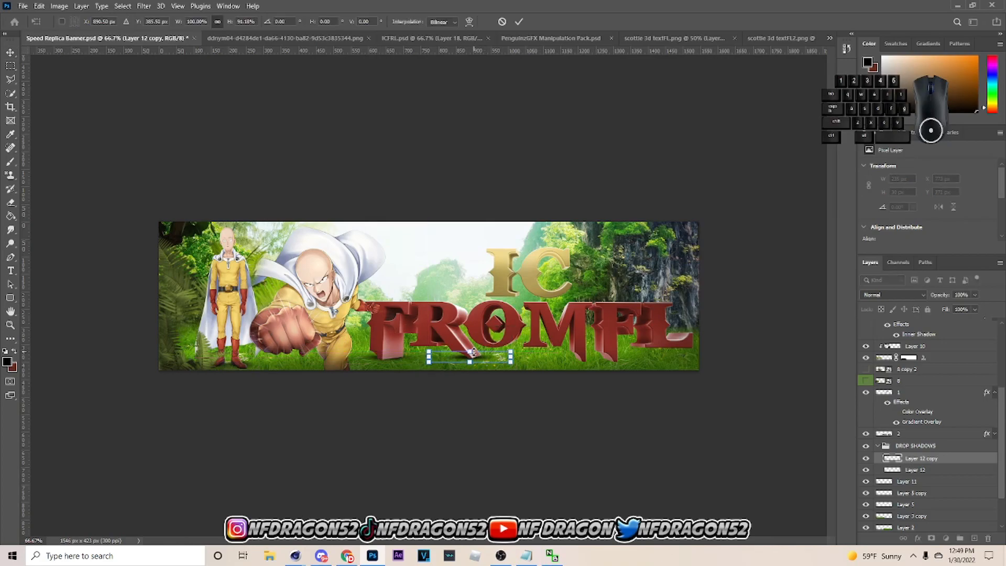
left_click(518, 22)
Duplicate the R shadow, widen the copy to about 131% and place it along the base of the F and R.
key("ctrl+j")
key("ctrl+t")
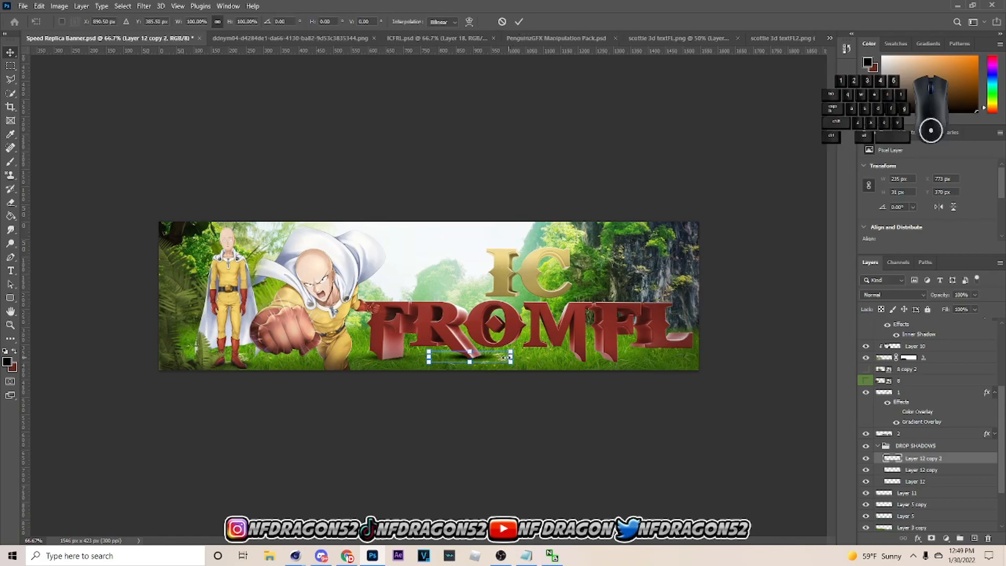
left_click_drag(489, 357, 469, 344)
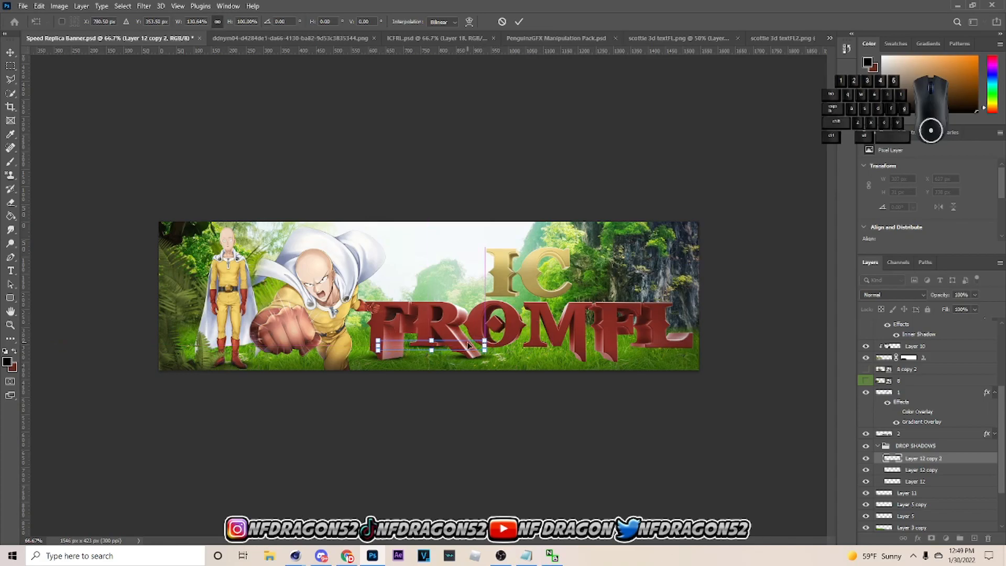
key("Up")
left_click(518, 23)
Duplicate the wide shadow under the F and R and place the copy along the base of the O.
key("ctrl+j")
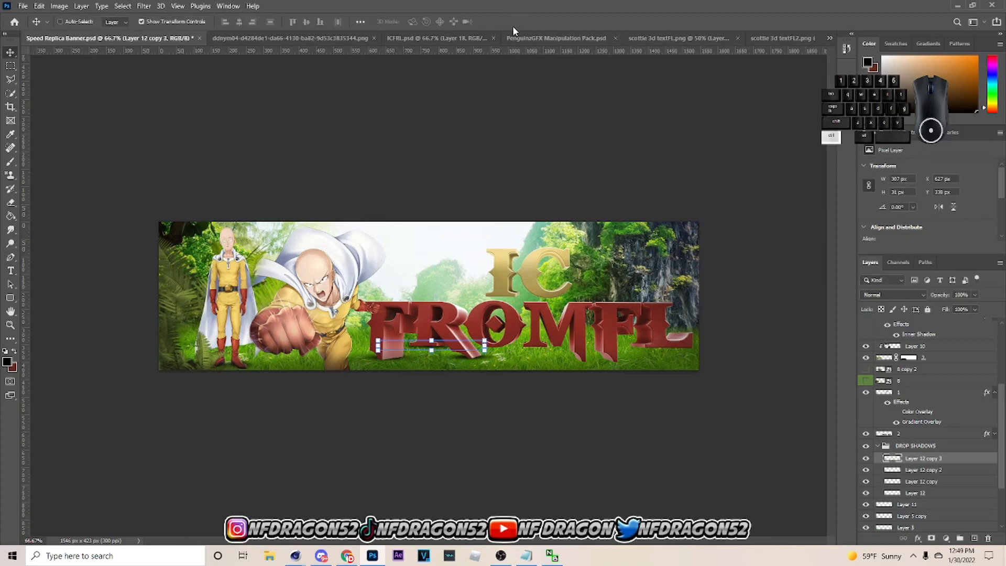
key("ctrl+t")
left_click_drag(441, 348, 506, 350)
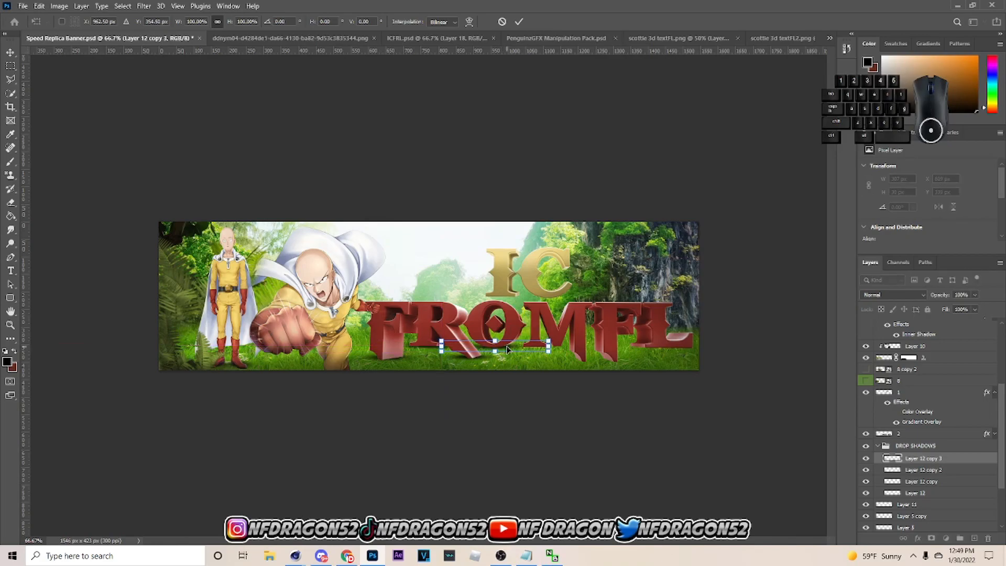
left_click(518, 22)
Duplicate the O shadow, scale the copy to about 76% width and 90% height, and place it beneath the M.
key("ctrl+j")
key("ctrl+t")
left_click_drag(531, 346, 554, 346)
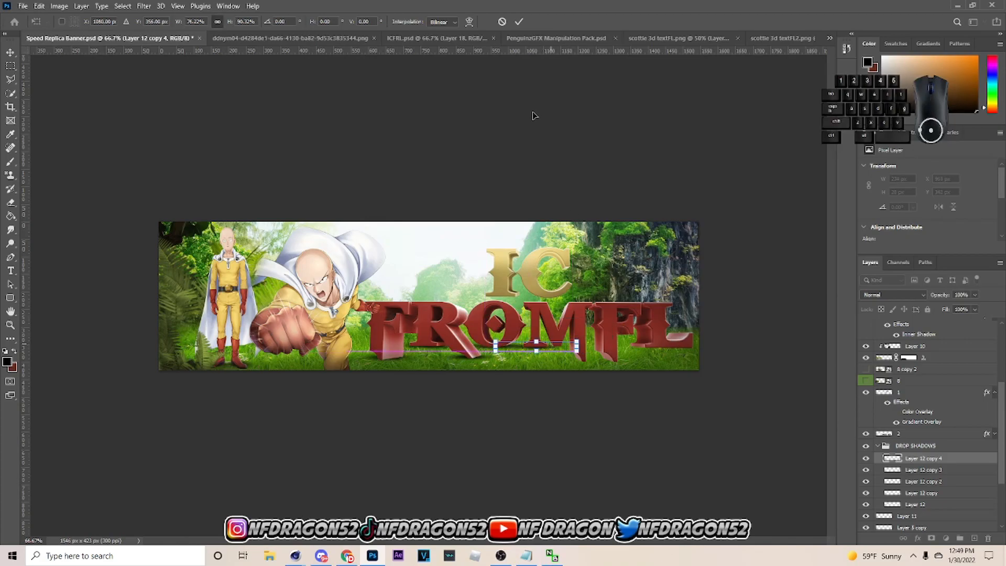
left_click(513, 22)
Duplicate the M shadow, place the copy under the tip of the M's long leg and stretch its height to about 143%.
key("ctrl+j")
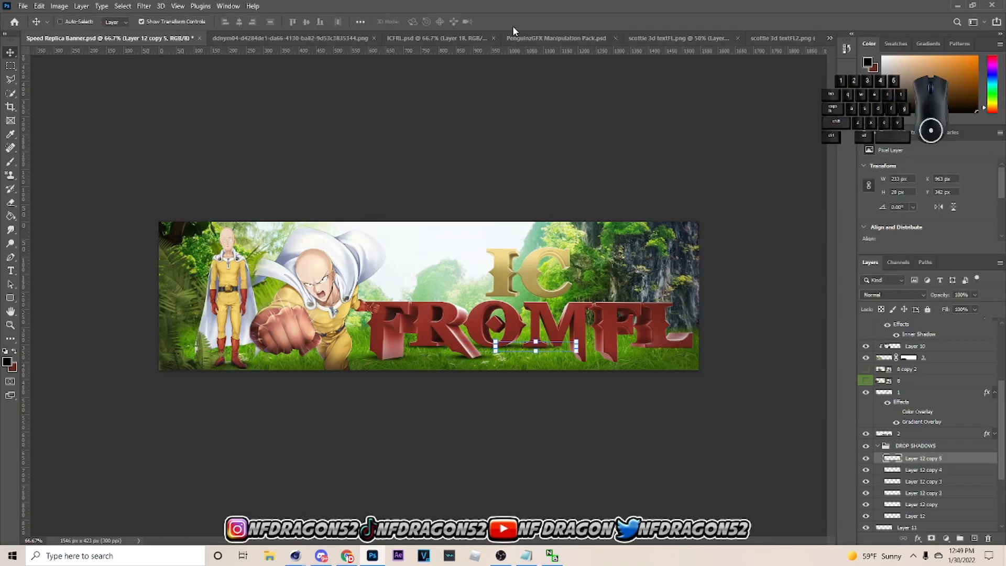
key("ctrl+t")
left_click_drag(562, 351, 604, 364)
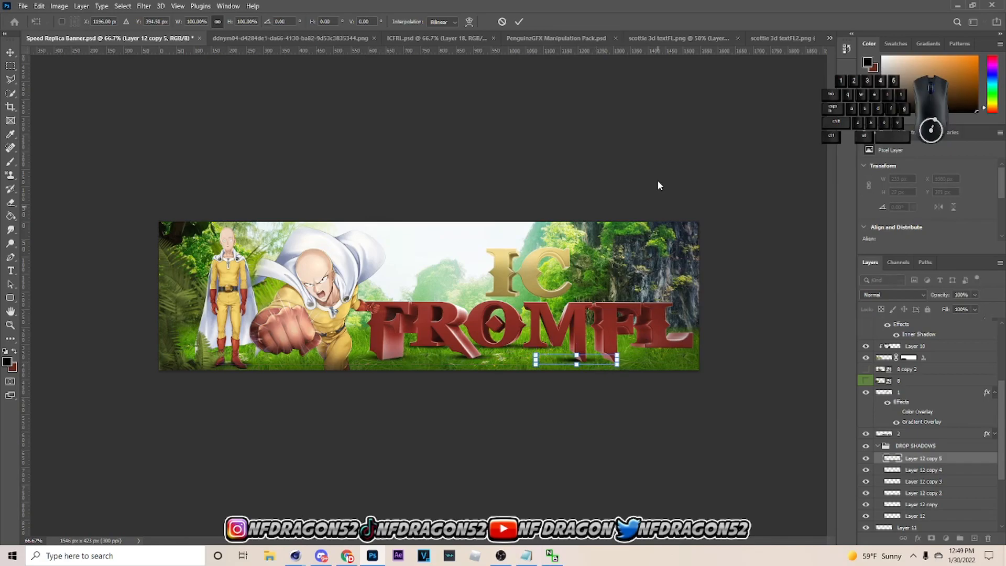
left_click_drag(578, 367, 578, 368)
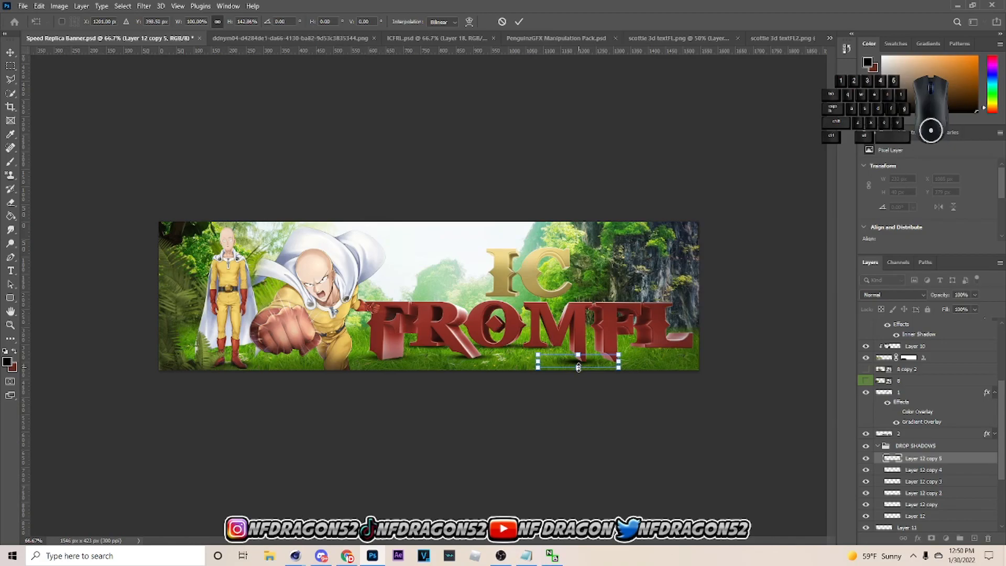
left_click_drag(578, 367, 578, 367)
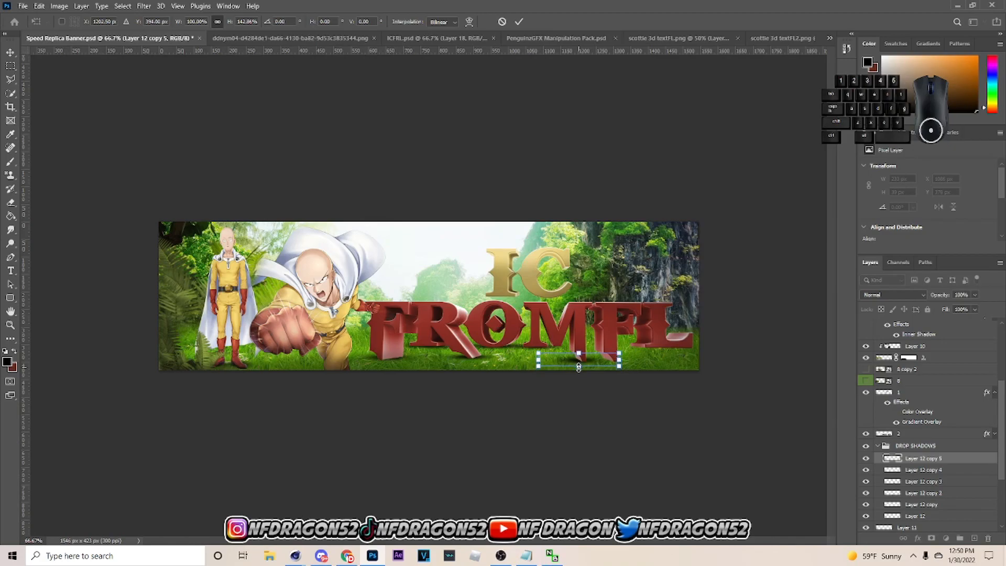
left_click(518, 21)
Duplicate the M leg shadow, widen the copy to about 186% and place it along the base of the final F and L.
key("ctrl+j")
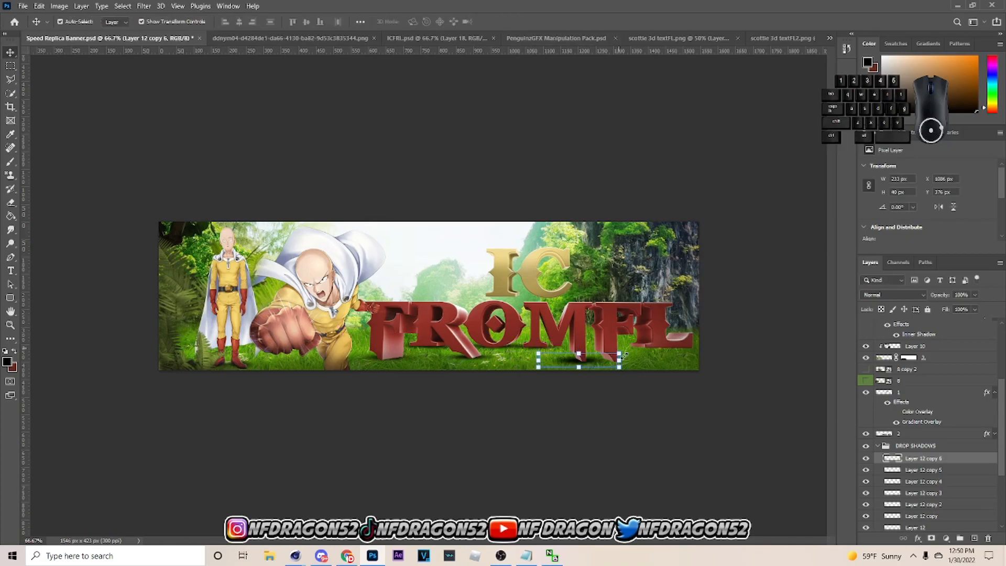
key("ctrl+t")
left_click_drag(594, 364, 706, 346)
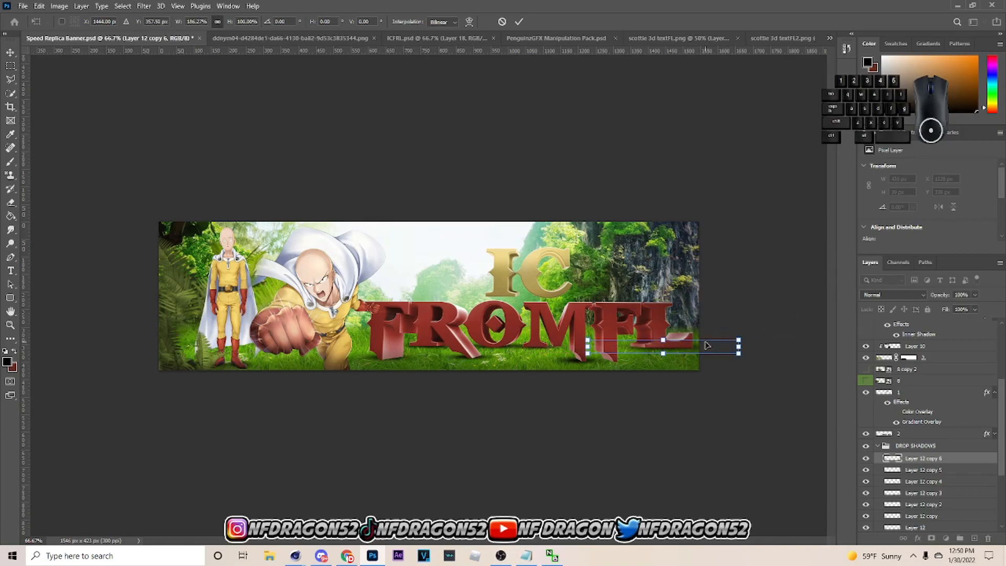
left_click(518, 21)
Duplicate the FL shadow, narrow the copy to about 38% width and place it beneath the leg of the second F.
key("ctrl+j")
left_click_drag(738, 346, 615, 362)
key("Down")
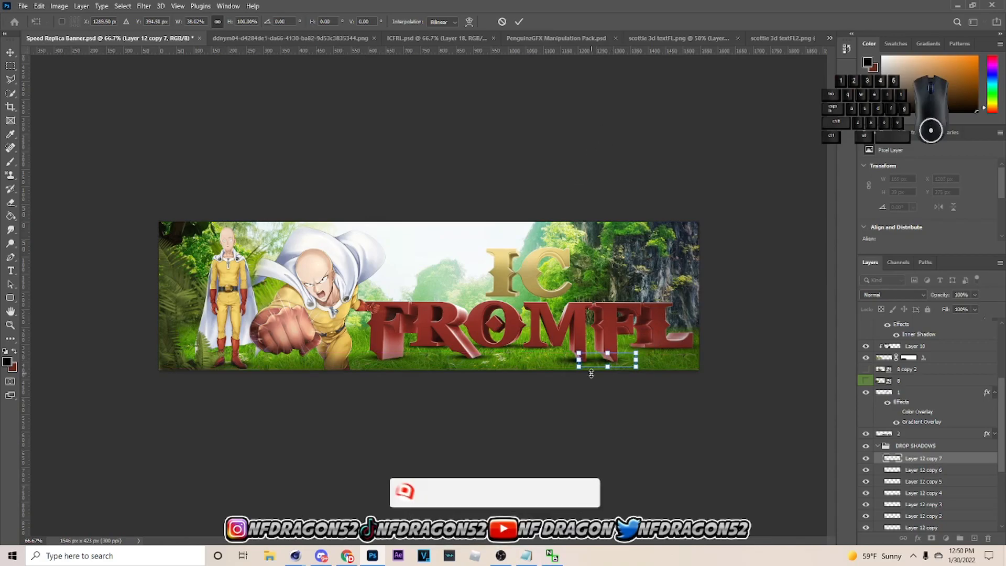
key("Right")
key("Right")
key("Right")
key("Right")
key("Right")
key("Right")
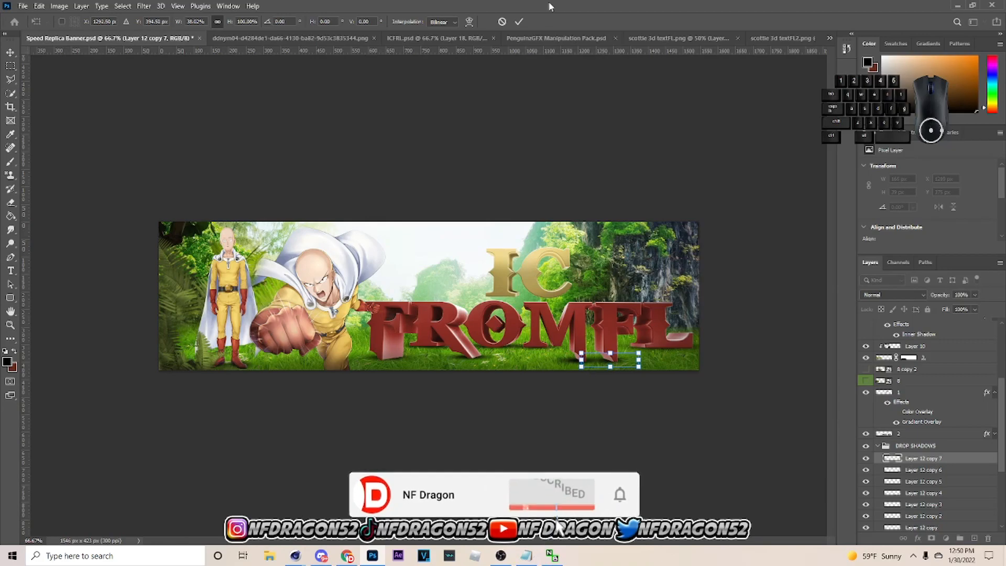
left_click(519, 22)
Lower the opacity of the shadow under the M's long leg to about 67%.
left_click(571, 374)
left_click(576, 363)
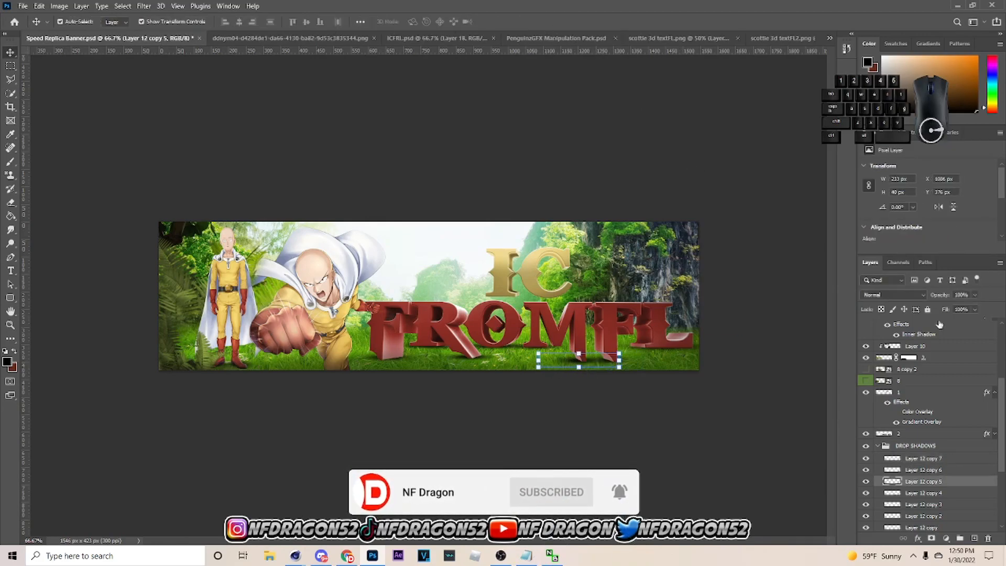
left_click(974, 294)
left_click_drag(974, 309, 957, 311)
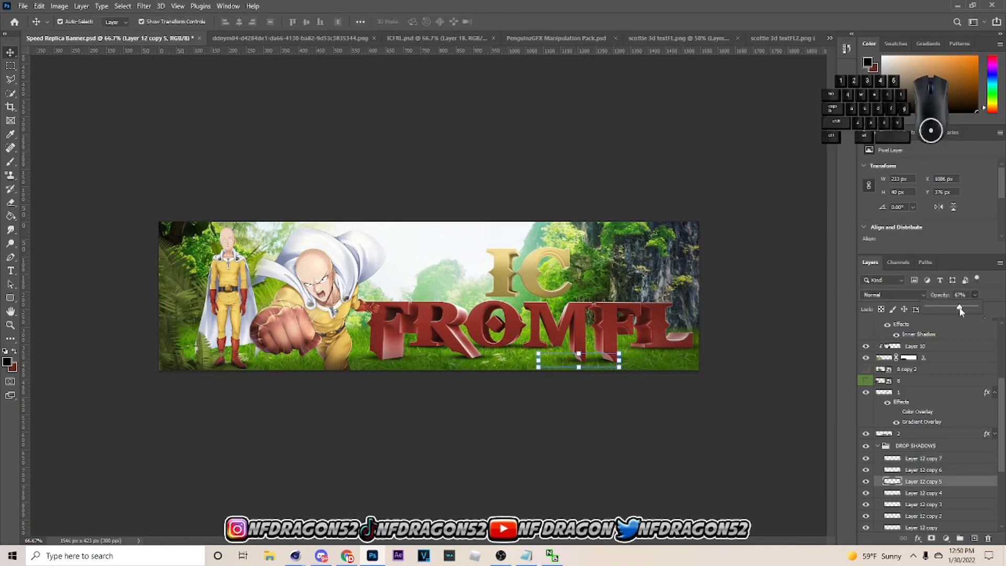
left_click(658, 182)
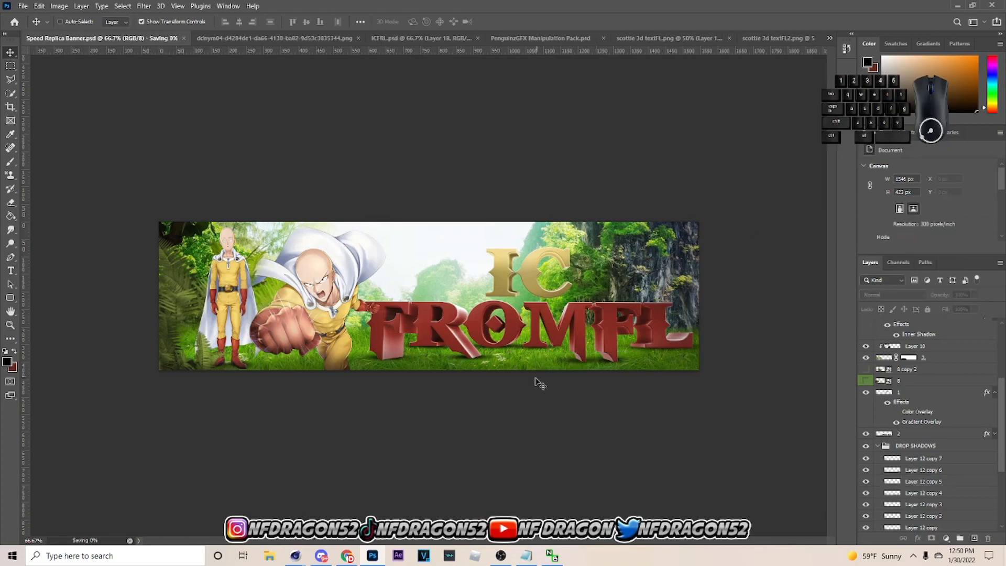
Collapse and lock the DROP SHADOWS group, and add a new layer clipped to the FROMFL text layer.
left_click(461, 346)
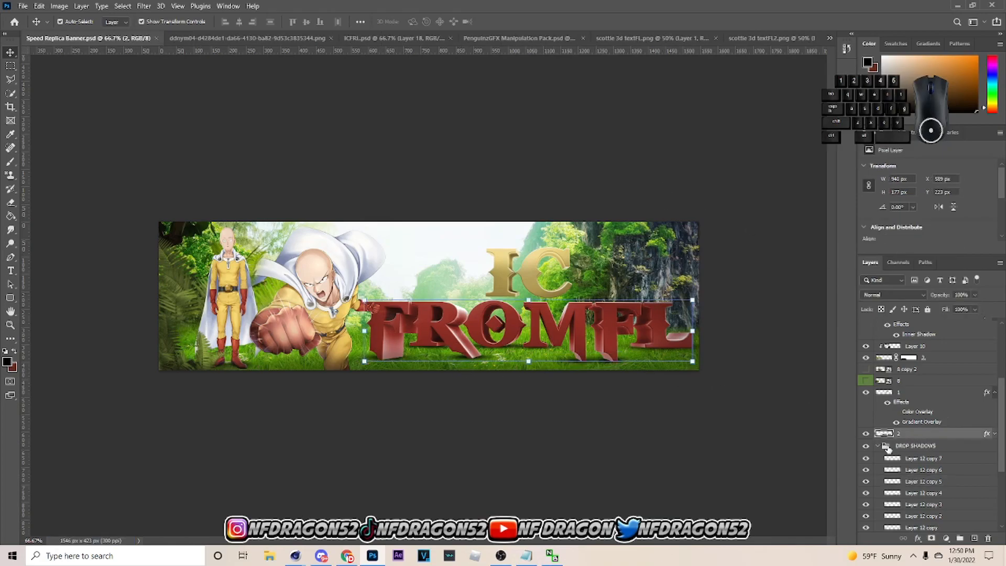
left_click(878, 447)
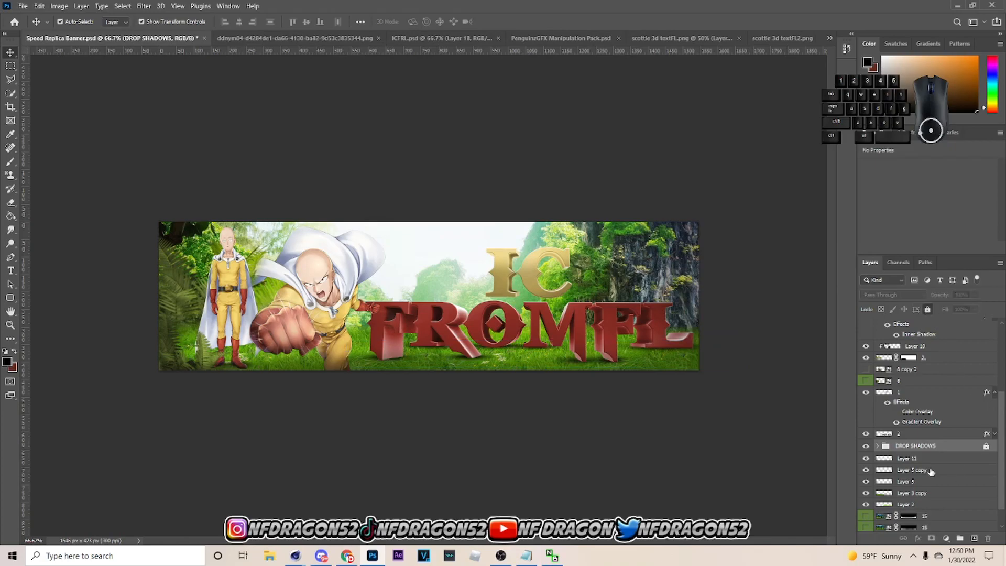
key("alt+bracketright")
left_click(973, 539)
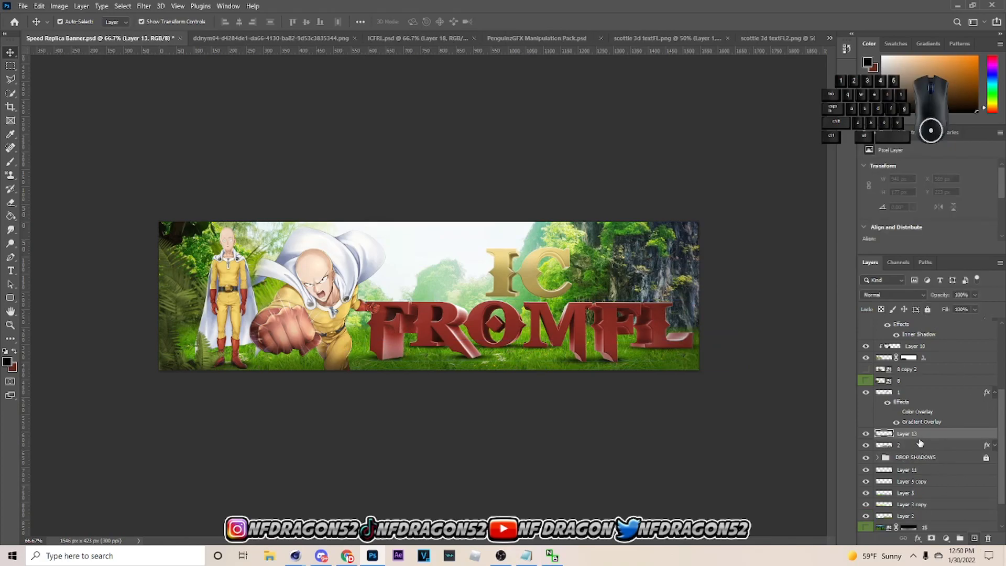
right_click(937, 433)
left_click(862, 303)
Brush soft black along the lower edge of the FROMFL letters on the clipped layer and lower its opacity to about 76%.
key("b")
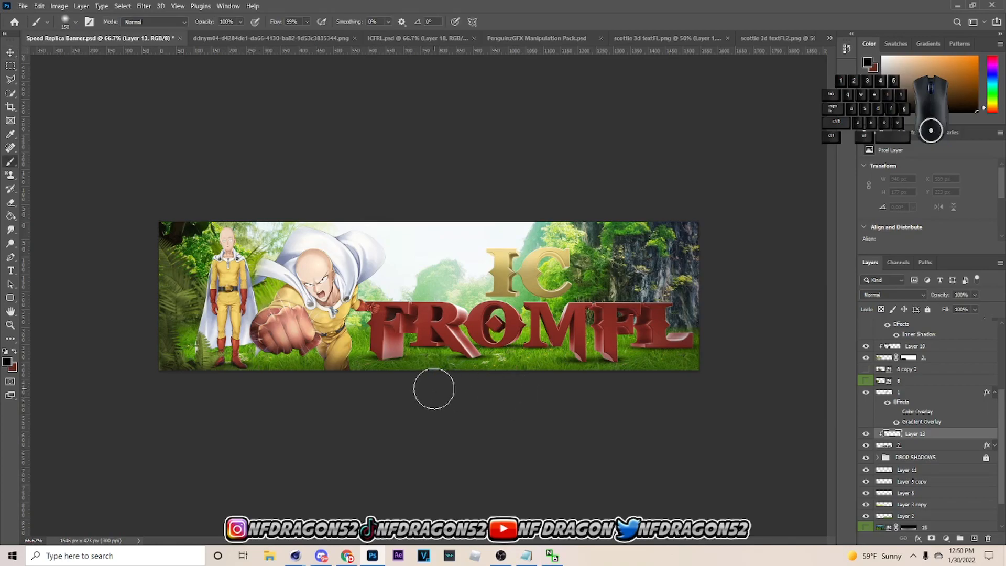
mouse_move(368, 386)
left_mouse_down()
mouse_move(510, 382)
mouse_move(496, 370)
mouse_move(620, 394)
mouse_move(660, 380)
mouse_move(642, 374)
mouse_move(729, 383)
mouse_move(673, 391)
mouse_move(676, 380)
mouse_move(648, 375)
mouse_move(682, 383)
mouse_move(718, 352)
left_mouse_up()
left_click_drag(676, 382, 615, 403)
left_click_drag(597, 400, 558, 389)
mouse_move(487, 393)
left_mouse_down()
mouse_move(438, 388)
mouse_move(433, 375)
mouse_move(332, 377)
left_mouse_up()
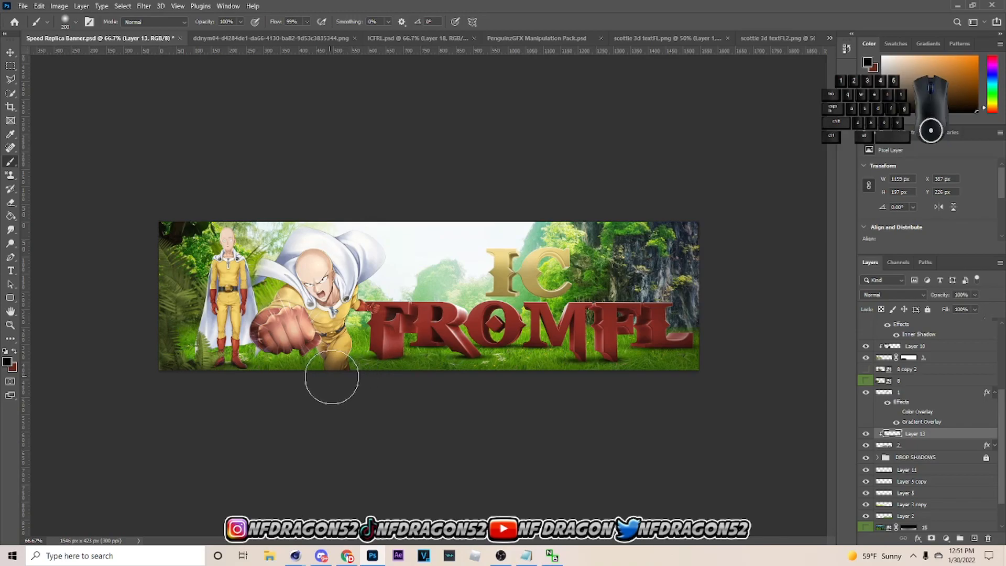
left_click(974, 295)
left_click_drag(976, 307, 966, 309)
left_click(964, 308)
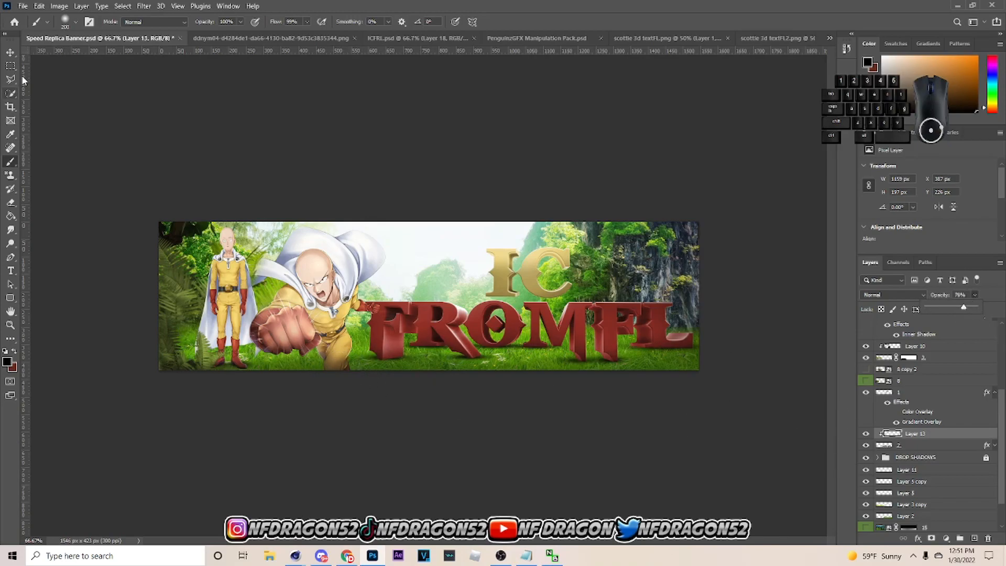
Duplicate the FROMFL text layer, rasterize the lower copy's layer style and move it beneath the DROP SHADOWS group.
left_click(11, 53)
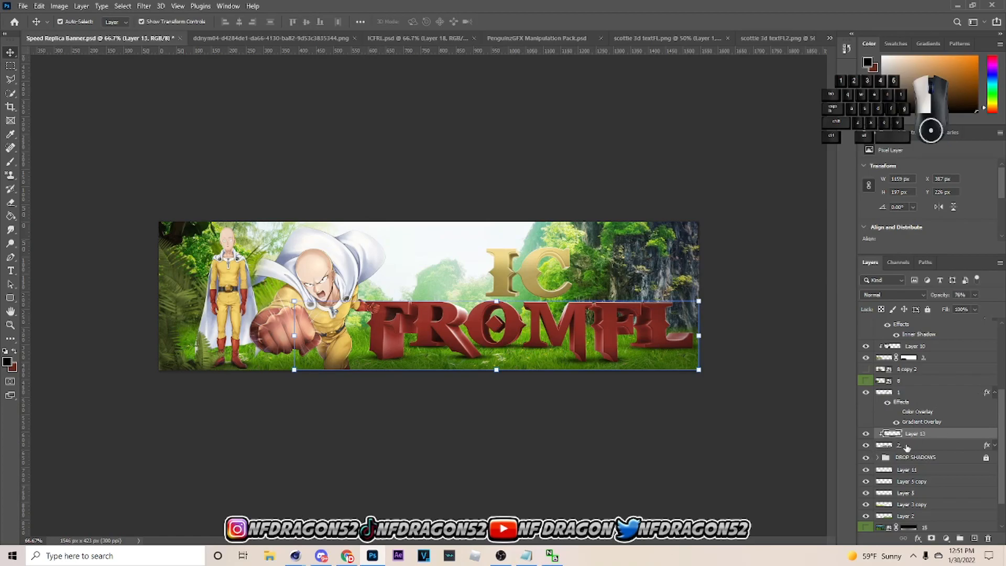
left_click(906, 445)
key("ctrl+j")
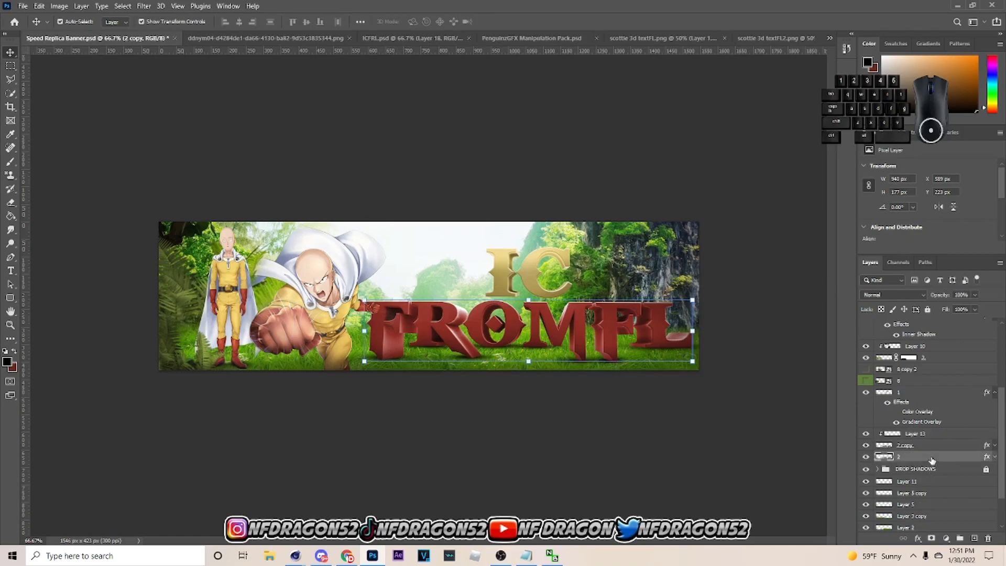
right_click(931, 460)
left_click(901, 181)
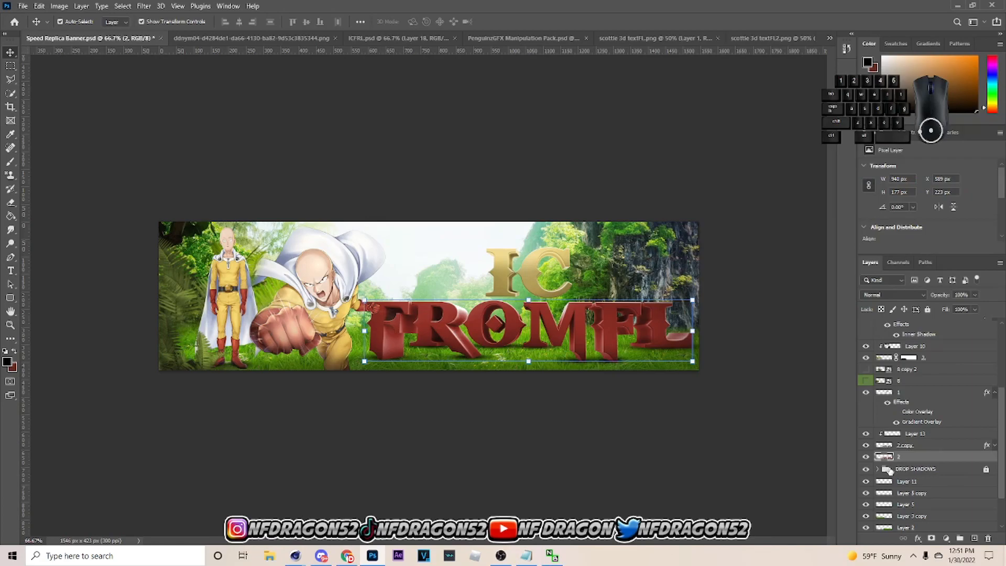
left_click_drag(905, 459, 913, 475)
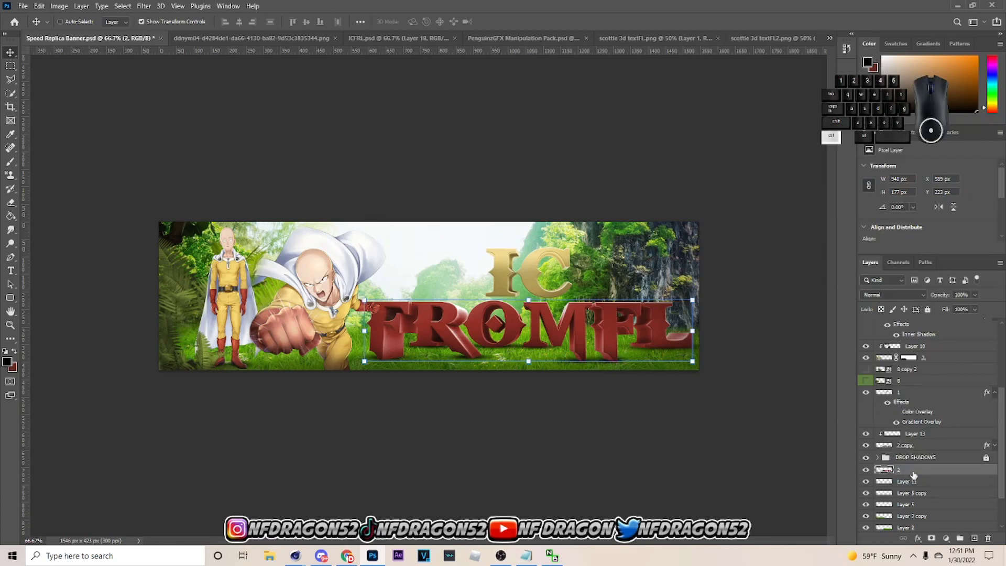
Turn the lower text copy black with Hue/Saturation lightness -100 and squash it to about 24% height at the letters' base.
key("ctrl+u")
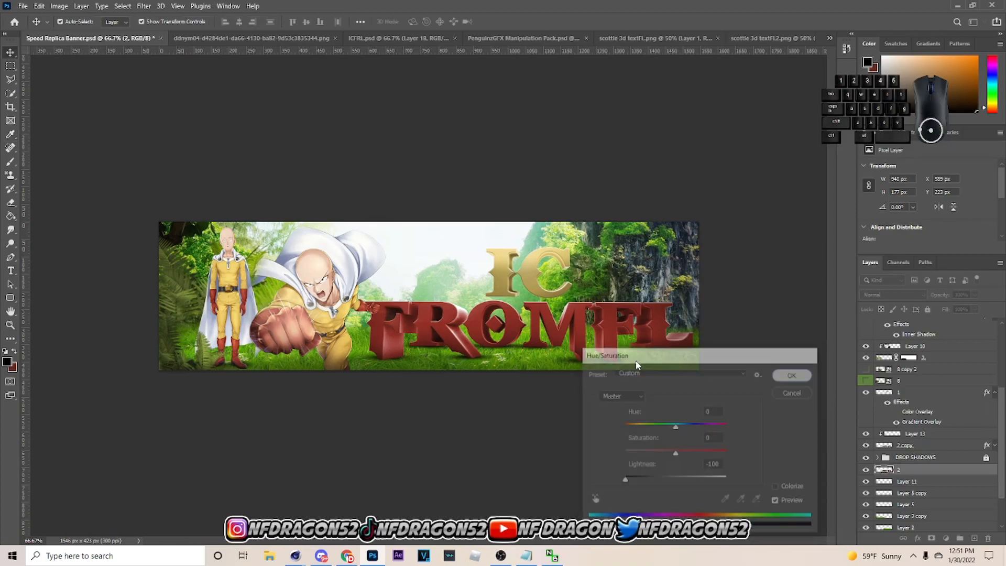
key("Return")
key("ctrl+t")
left_click_drag(529, 301, 558, 347)
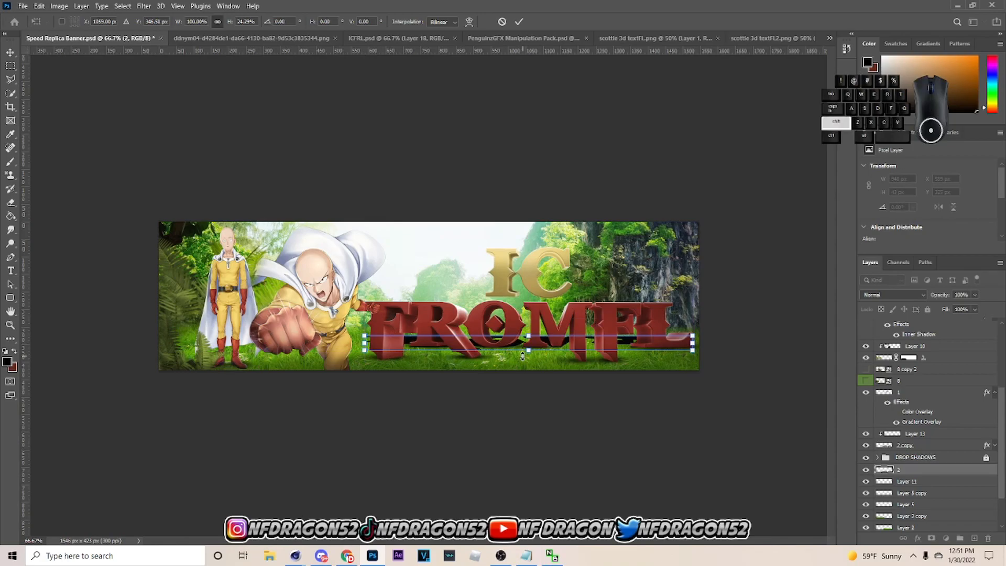
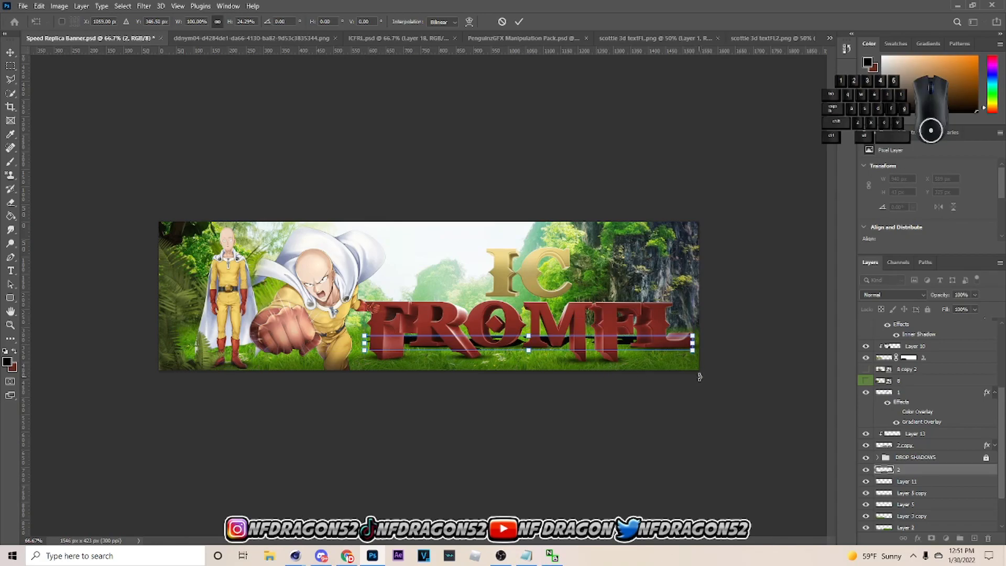
Warp the flattened black text so its lower edge bows down to the ground beneath the first F and R.
right_click(527, 344)
left_click(548, 410)
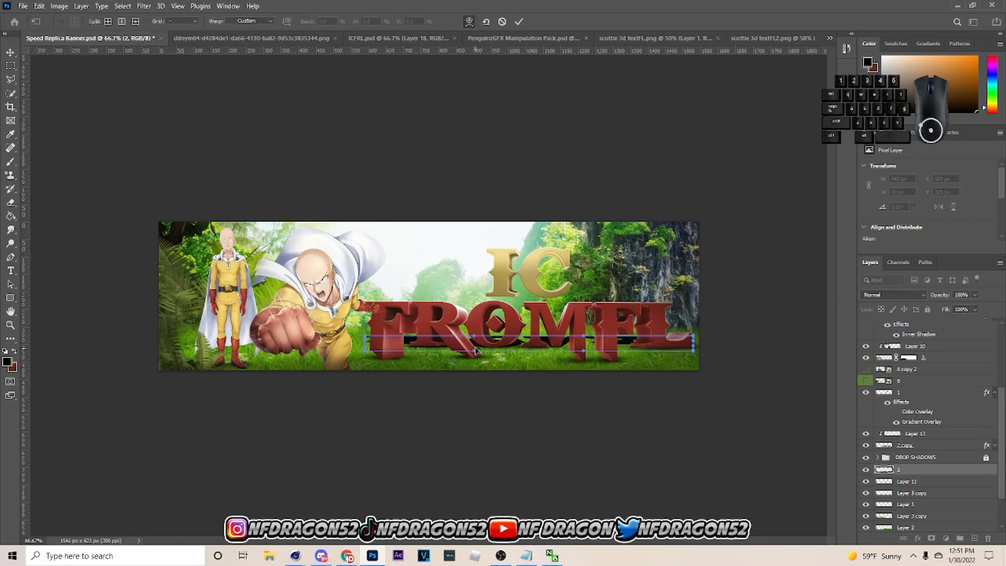
left_click_drag(476, 354, 536, 349)
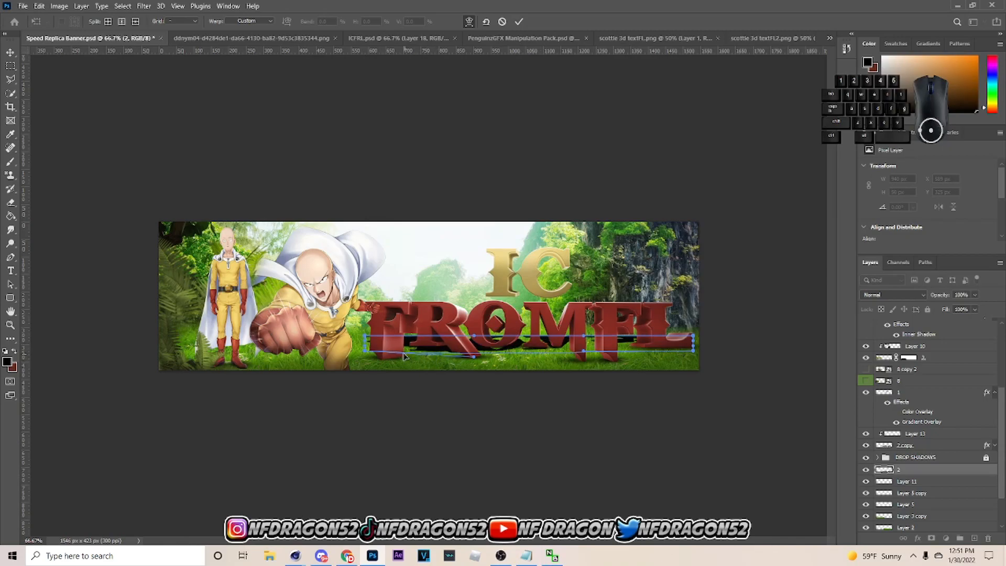
left_click_drag(414, 353, 414, 344)
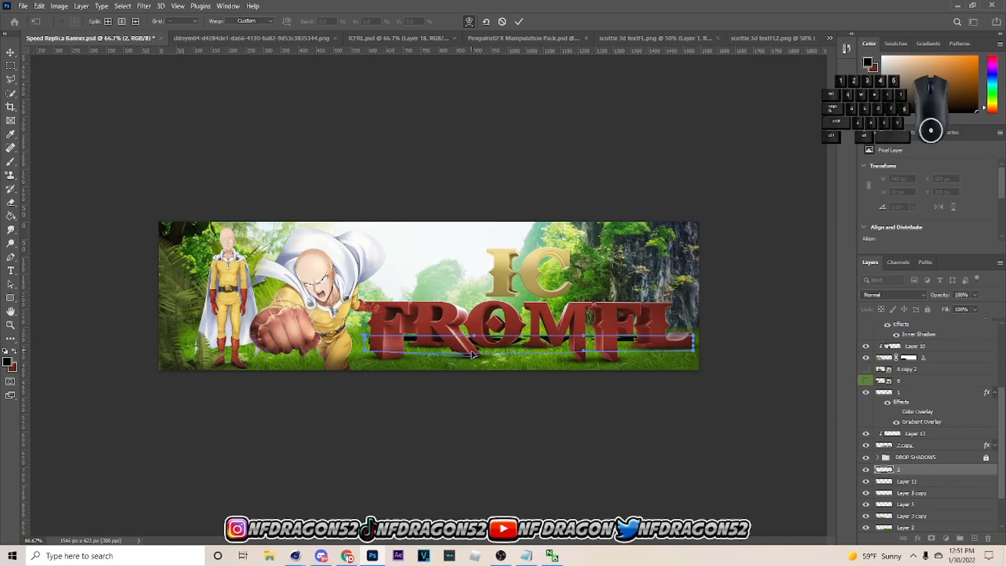
left_click_drag(476, 359, 475, 370)
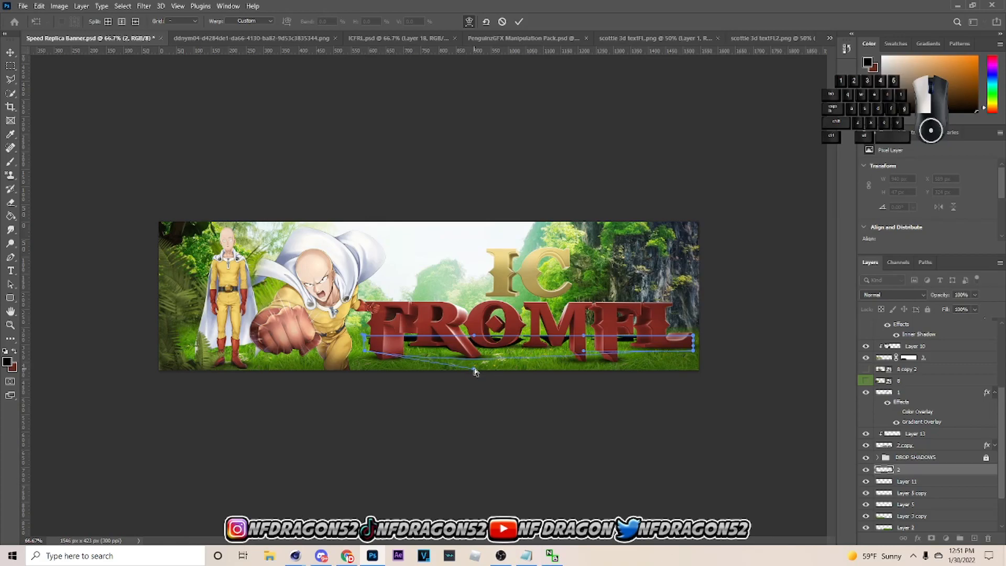
left_click_drag(475, 371, 474, 368)
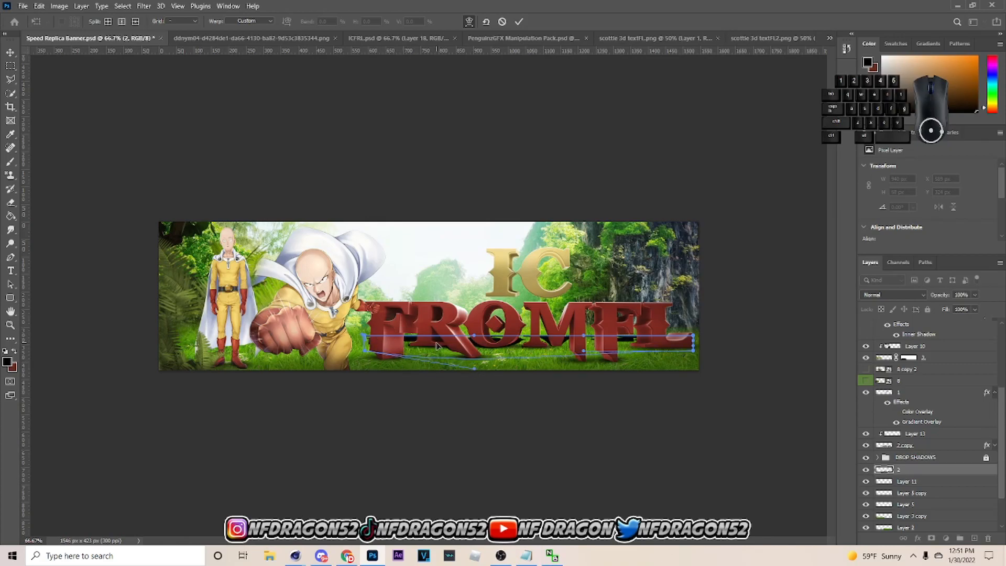
left_click_drag(410, 350, 413, 350)
left_click_drag(478, 372, 472, 372)
left_click_drag(471, 335, 476, 338)
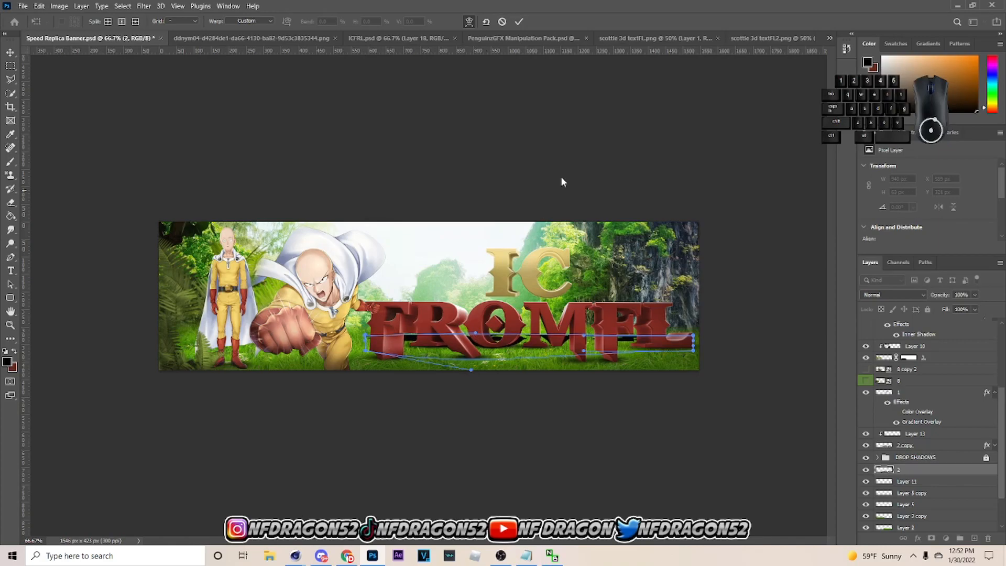
left_click(519, 21)
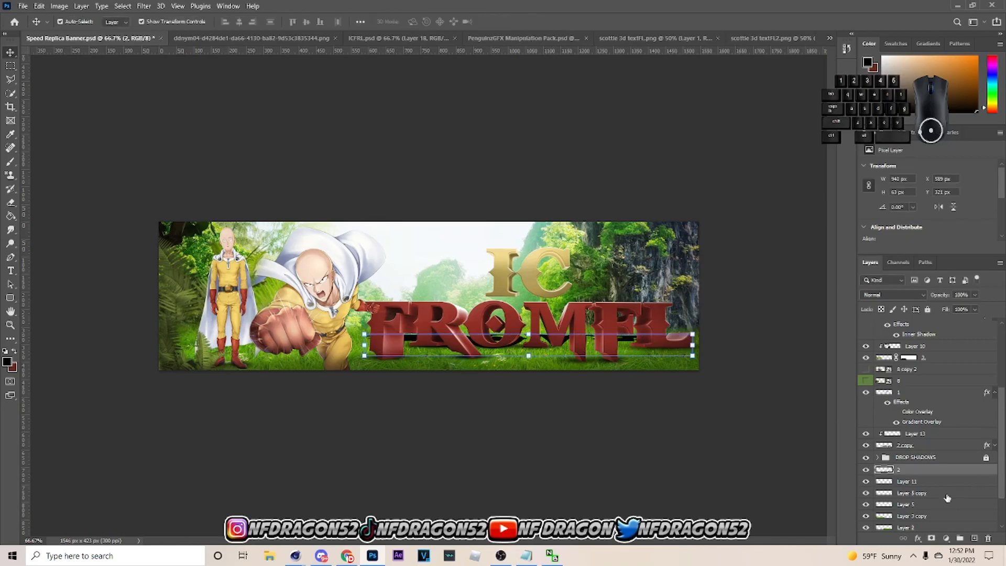
Rename the flattened black text layer beneath the DROP SHADOWS group as shadow.
double_click(903, 470)
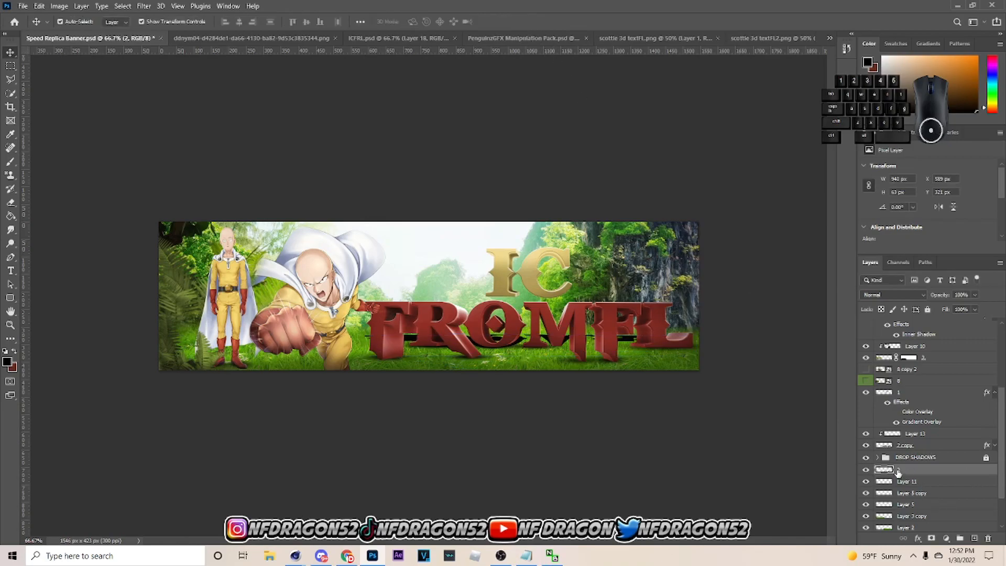
left_click(969, 110)
double_click(898, 469)
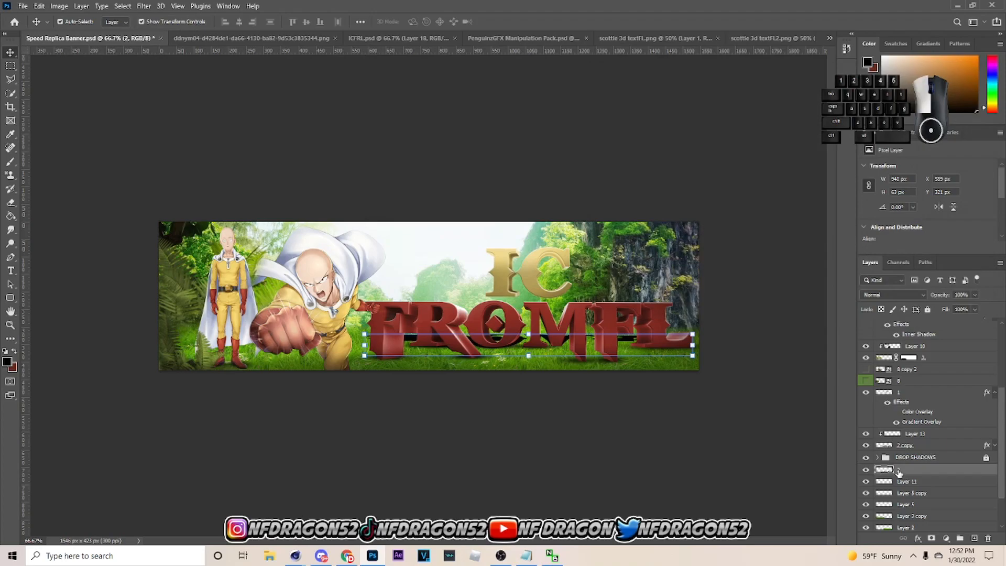
type("shadow")
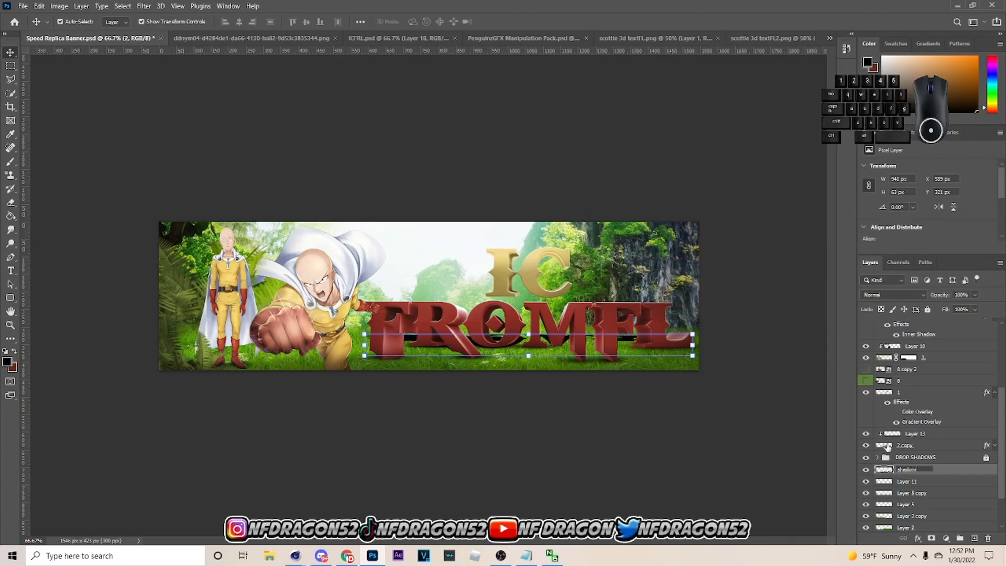
key("Return")
Soften the shadow layer with a Gaussian Blur of 4.7 pixels radius and lower its opacity.
left_click(144, 6)
mouse_move(167, 137)
left_click(298, 179)
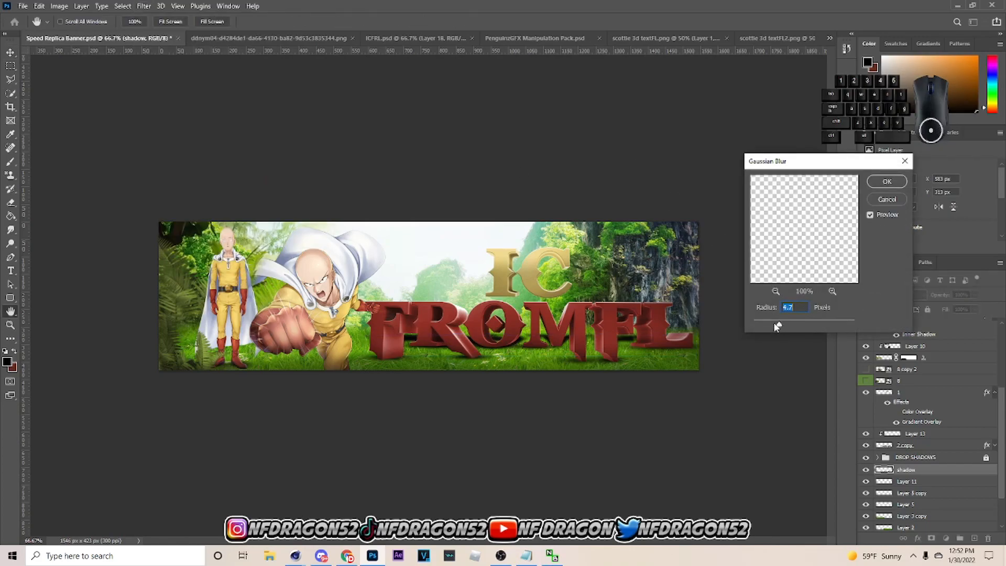
left_click(886, 180)
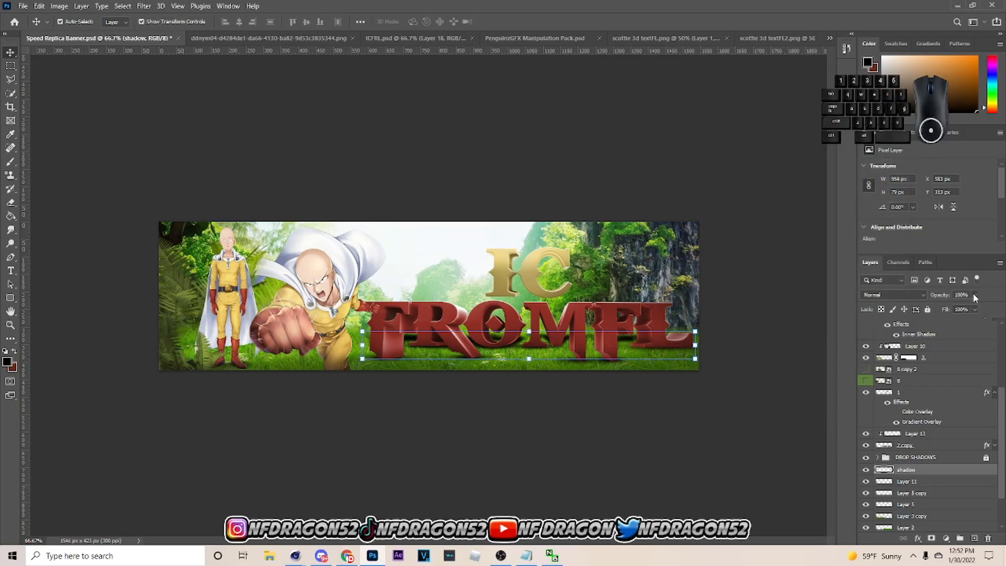
left_click_drag(946, 313, 952, 309)
left_click(788, 278)
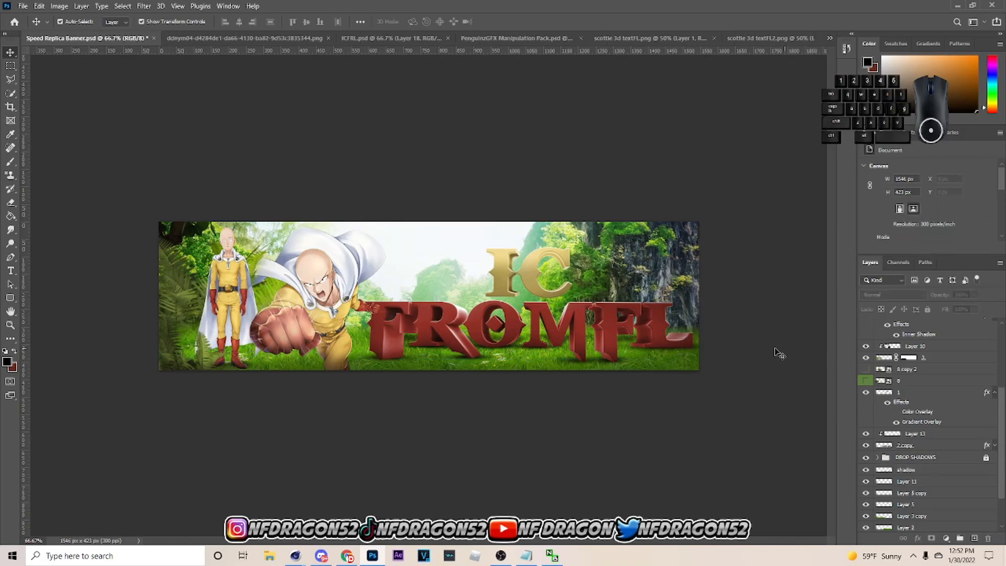
left_click(676, 322)
left_click(714, 330)
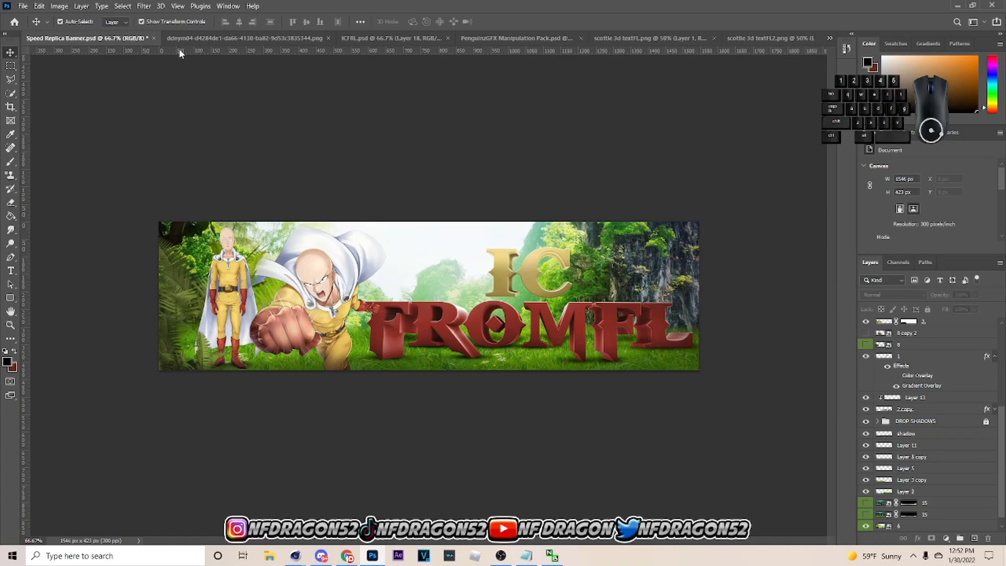
Copy the leaping Saitama render from its own PNG document into the banner, beneath the shadow layer.
left_click(231, 38)
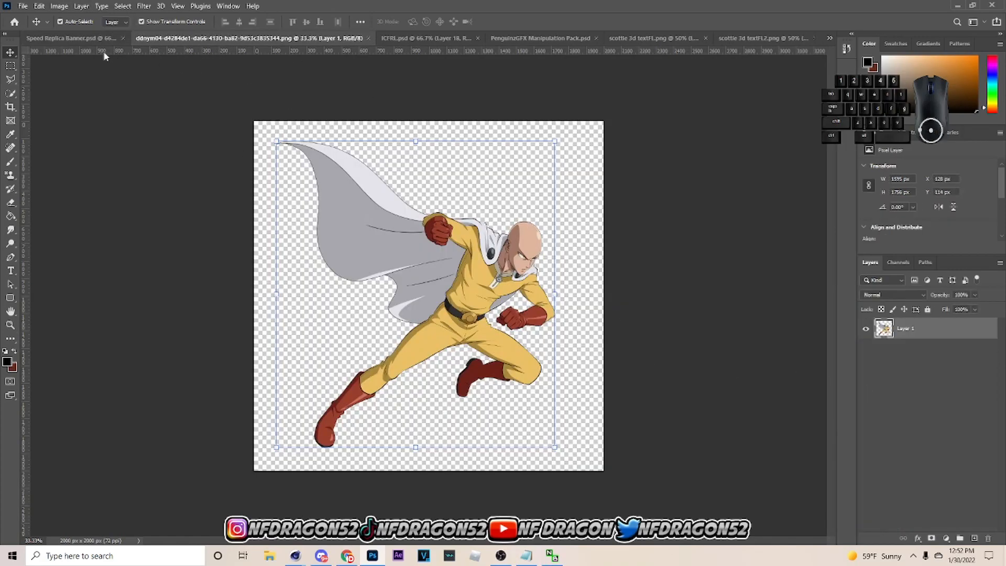
left_click(102, 39)
key("ctrl+v")
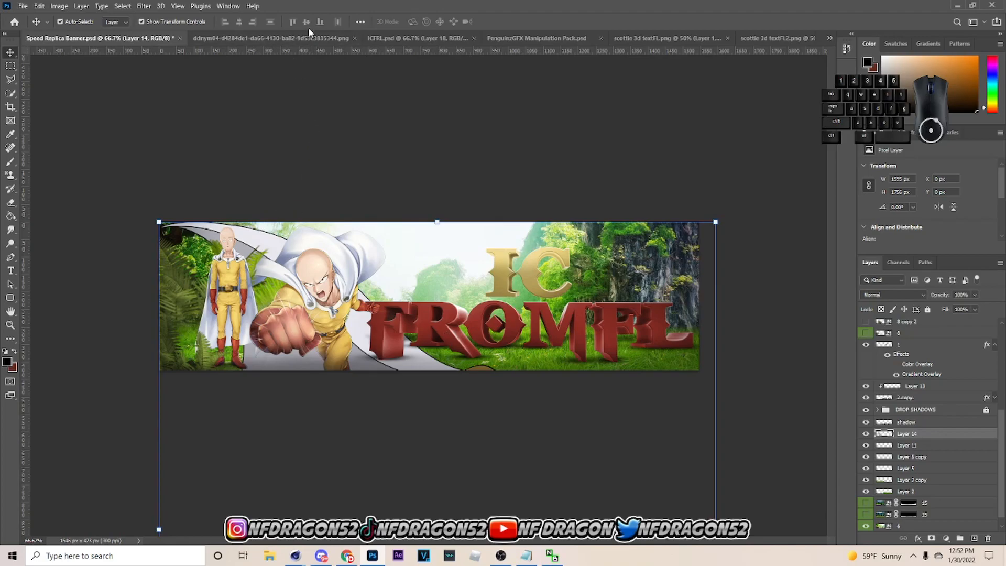
Scale the pasted Saitama render to about 13% and place it in front of the cliff above the final L.
key("ctrl+t")
left_click_drag(715, 466, 387, 466)
left_click_drag(340, 490, 739, 297)
left_click_drag(787, 335, 662, 284)
left_click_drag(682, 266, 653, 282)
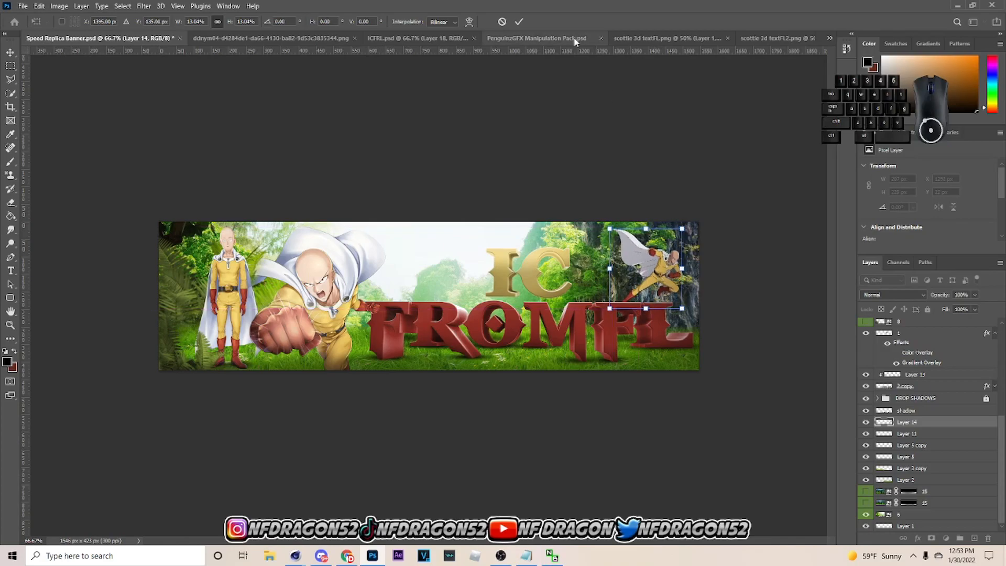
left_click(520, 21)
Apply only an Inner Shadow effect to the small Saitama render, leaving Outer Glow and Drop Shadow off.
right_click(924, 423)
left_click(822, 117)
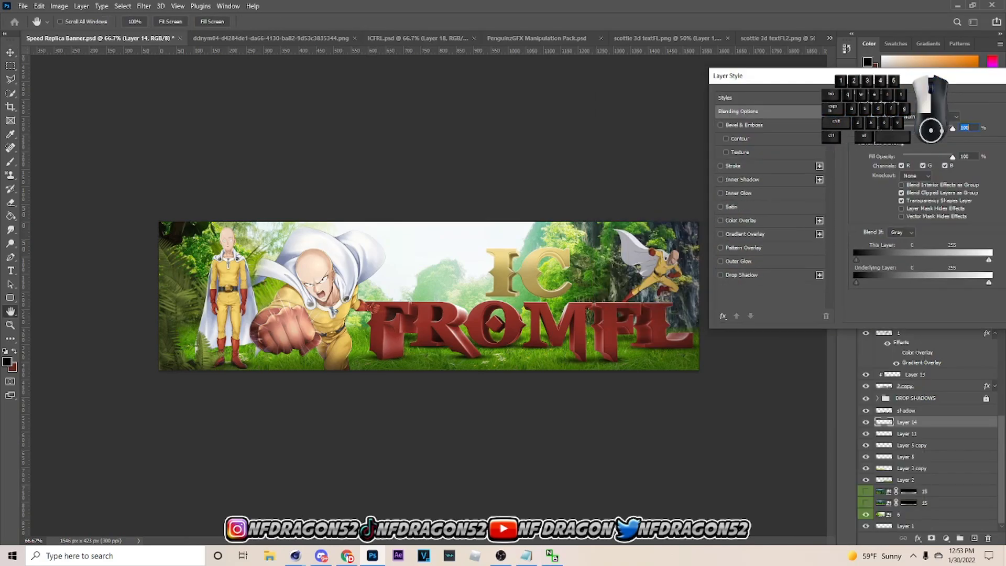
left_click(721, 180)
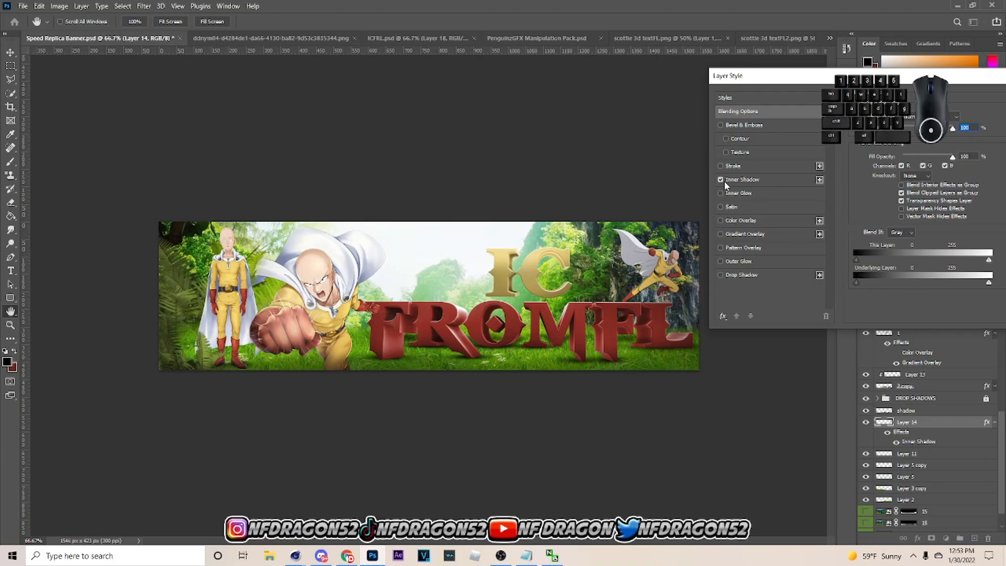
left_click(720, 260)
left_click(719, 261)
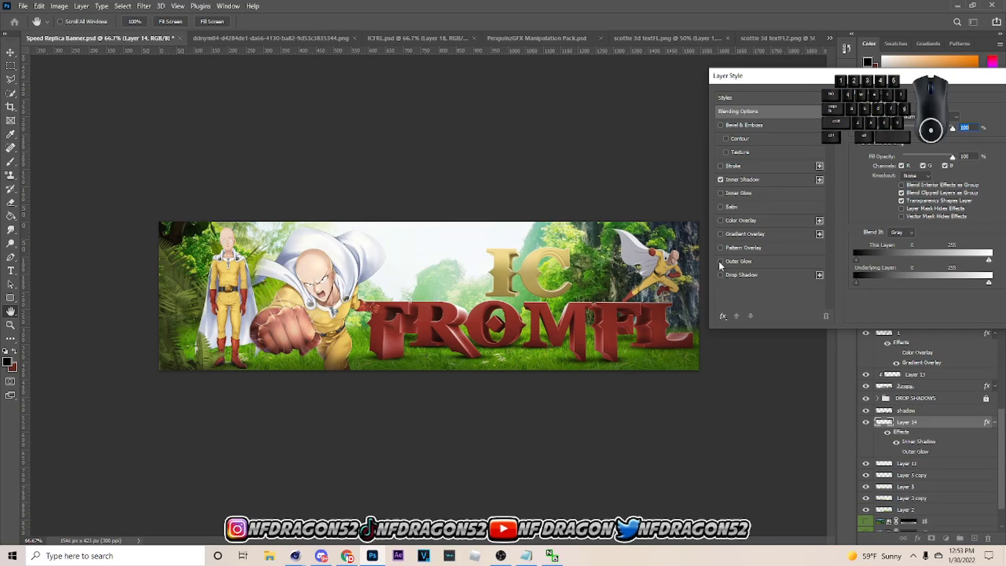
left_click(721, 275)
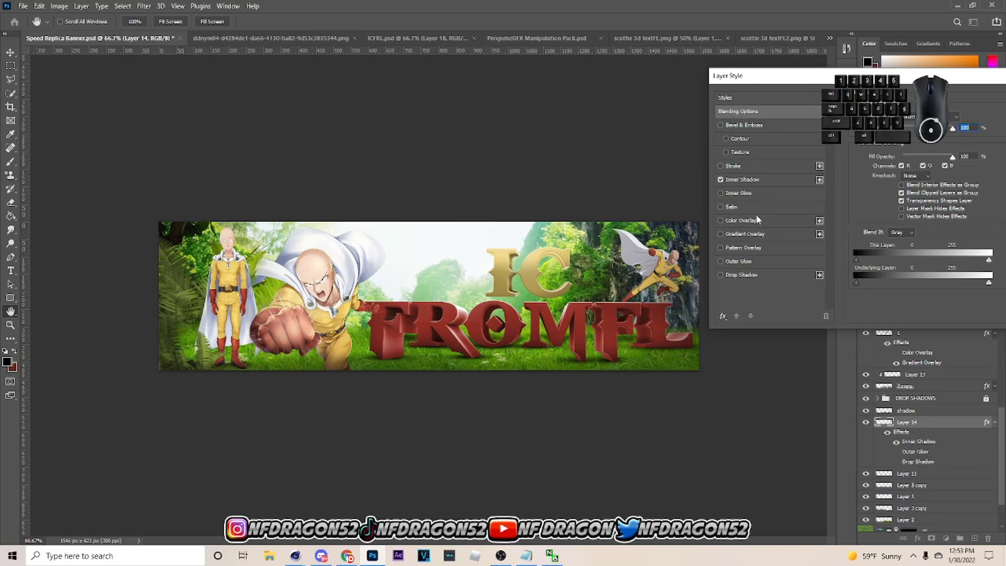
left_click_drag(831, 77, 617, 86)
left_click(864, 107)
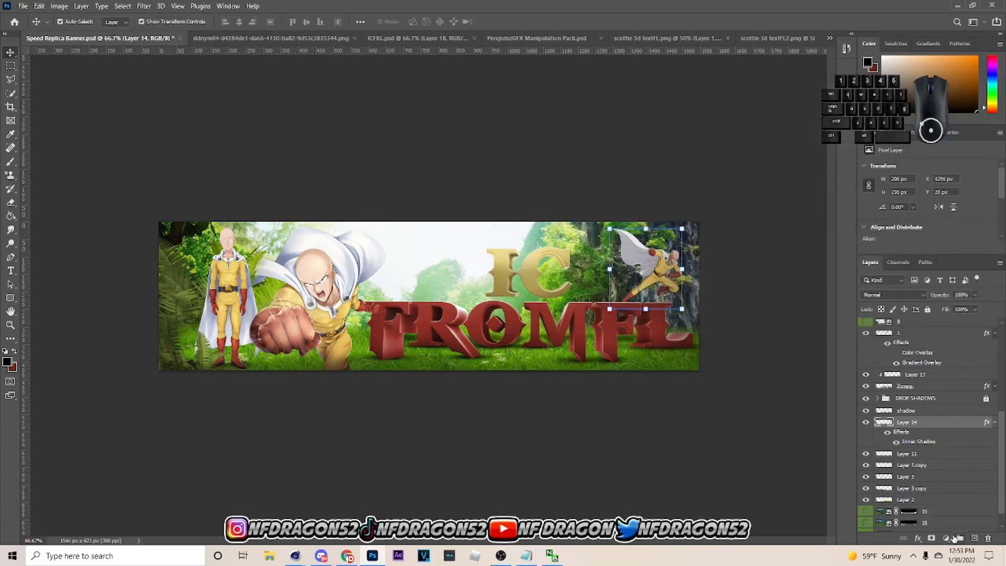
Clip a Brightness/Contrast adjustment to the small Saitama render and set its brightness to 21.
left_click(944, 540)
left_click(914, 387)
left_click(926, 247)
left_click_drag(926, 197, 937, 198)
Add an empty layer beneath the small Saitama render and get a smaller brush ready.
left_click(922, 467)
left_click(973, 538)
key("b")
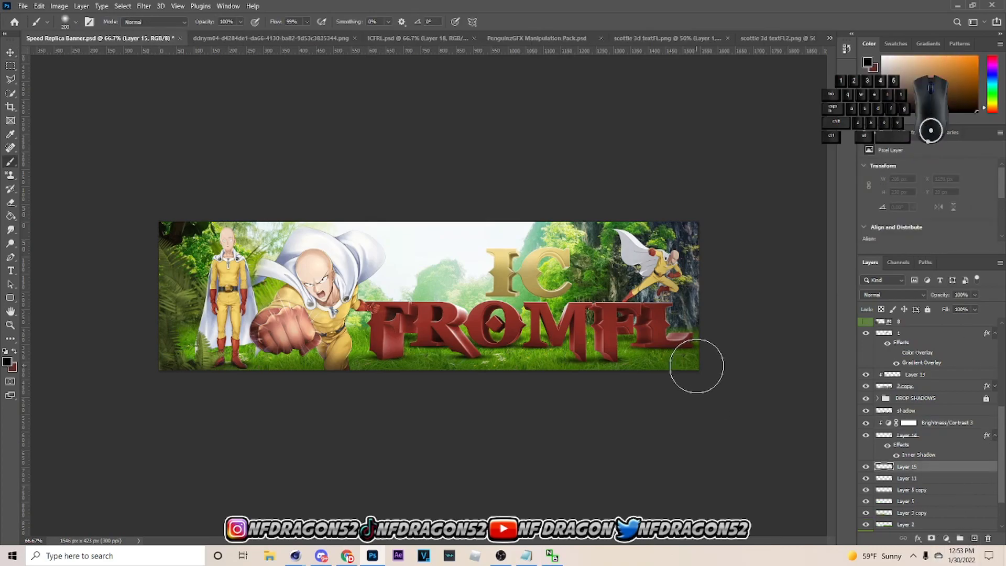
key("bracketleft")
Add a clipped layer above the small Saitama render and brush soft black shading onto his lower body.
left_click(945, 441)
left_click(973, 538)
key("bracketright")
key("bracketright")
key("bracketright")
mouse_move(654, 324)
left_mouse_down()
mouse_move(723, 320)
mouse_move(706, 262)
mouse_move(697, 315)
mouse_move(661, 326)
left_mouse_up()
key("bracketleft")
key("bracketleft")
Lower the clipped shading layer's opacity to about 50% and slightly raise the small render's Brightness/Contrast brightness.
left_click_drag(974, 295, 954, 308)
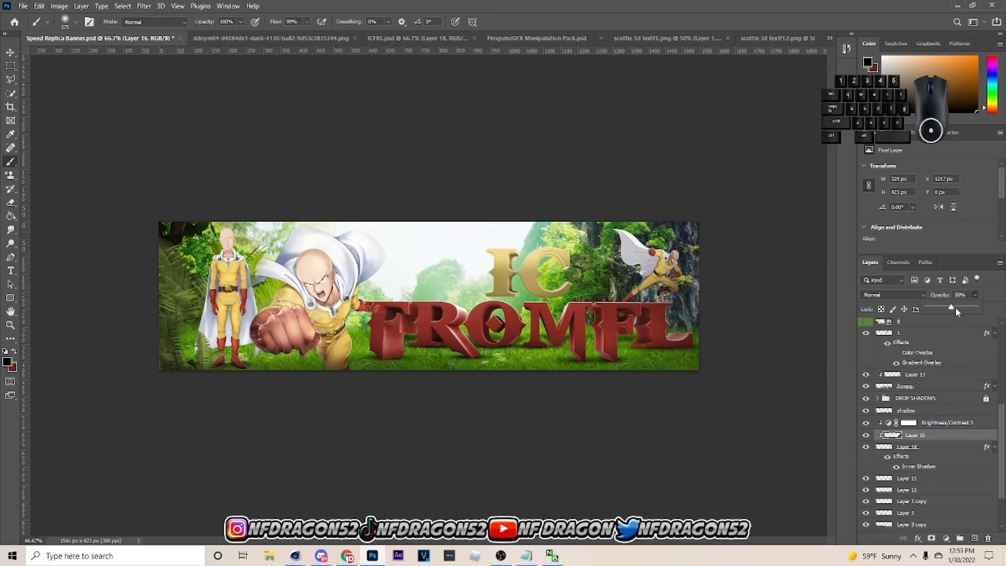
left_click(943, 423)
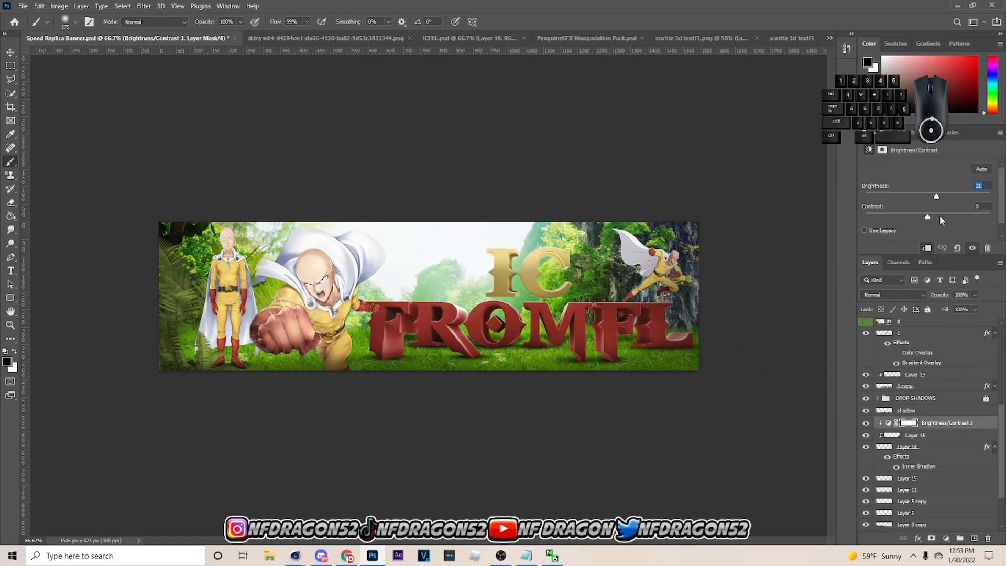
left_click_drag(940, 198, 941, 198)
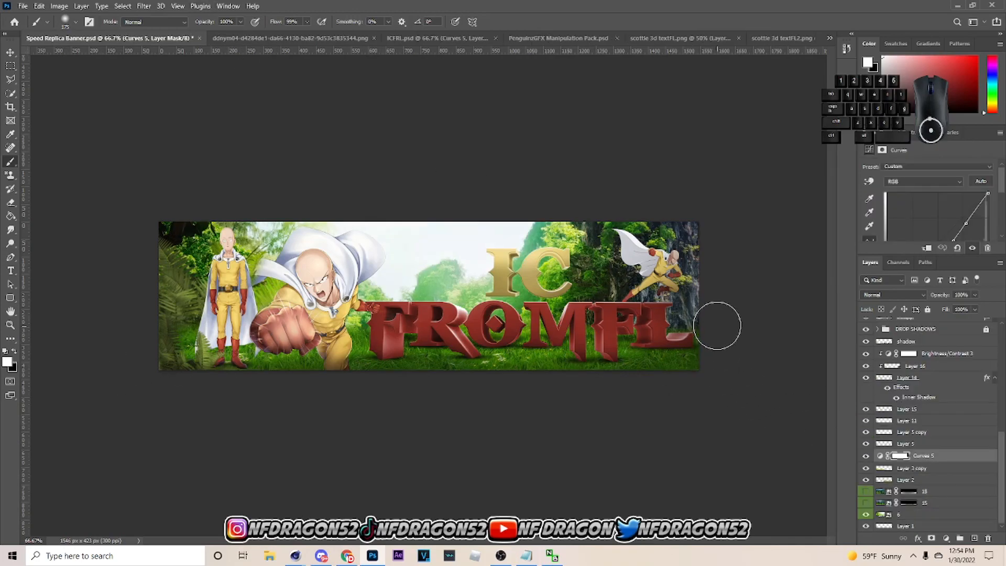
Compare the Curves 5 adjustment off and on, adjust its dark tones and lower its opacity to about 49%.
left_click(865, 455)
left_click(865, 455)
scroll(932, 214, "down", 2)
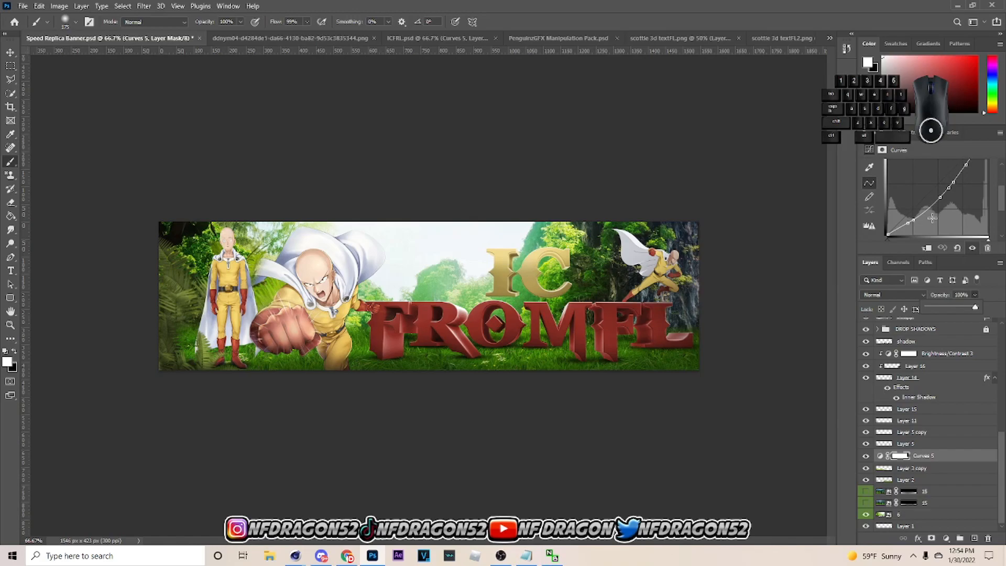
left_click(911, 222)
left_click(948, 307)
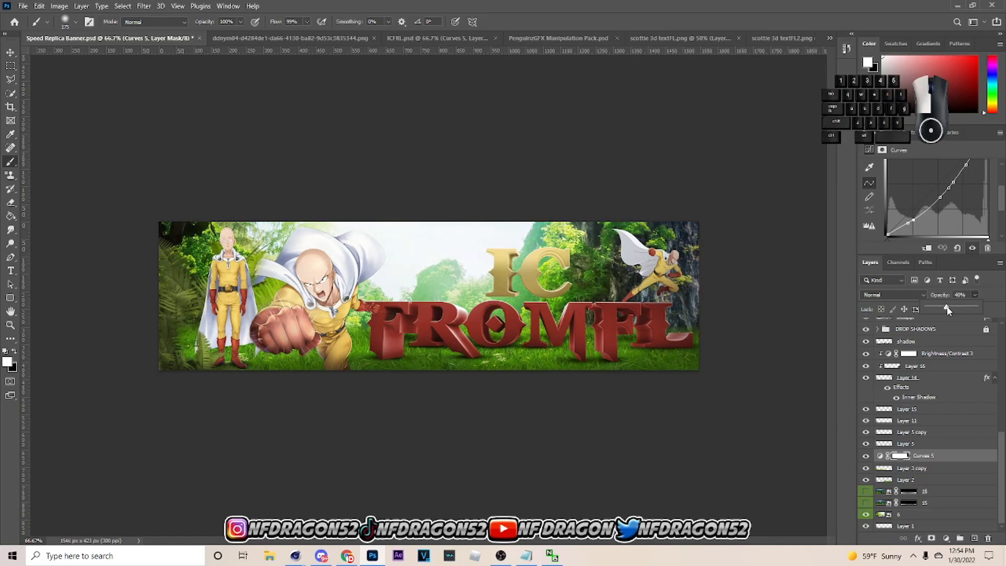
Try a Levels adjustment beneath the CCS group with midtones 0.93 and highlights 238, and hide it.
scroll(943, 467, "up", 10)
left_click(926, 329)
left_click(920, 336)
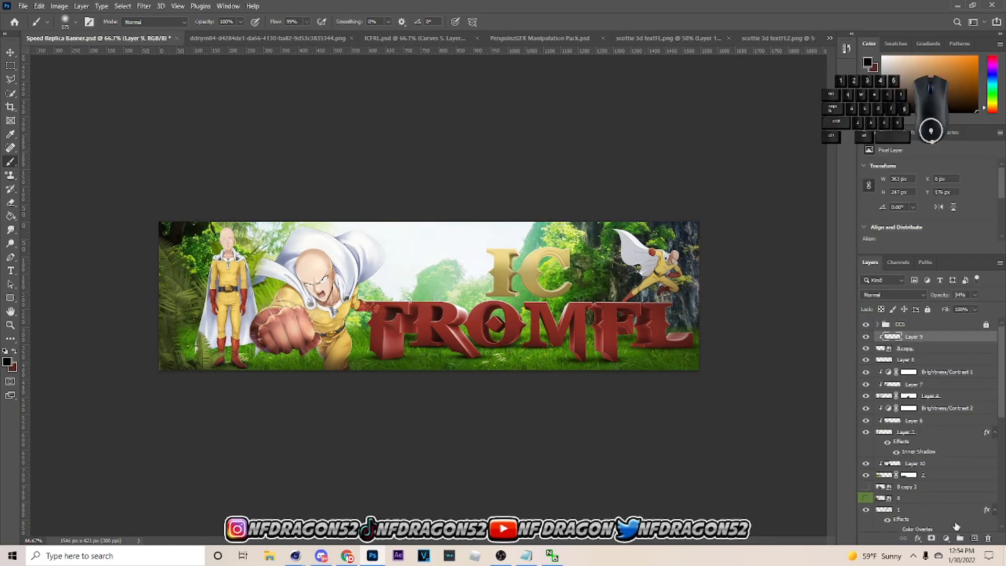
left_click(945, 539)
left_click(937, 401)
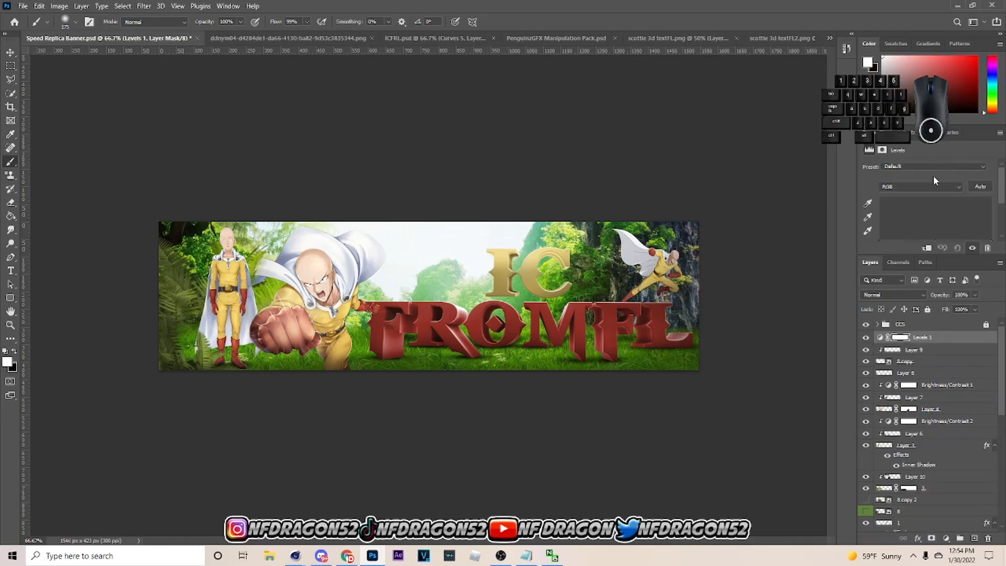
left_click_drag(935, 177, 985, 181)
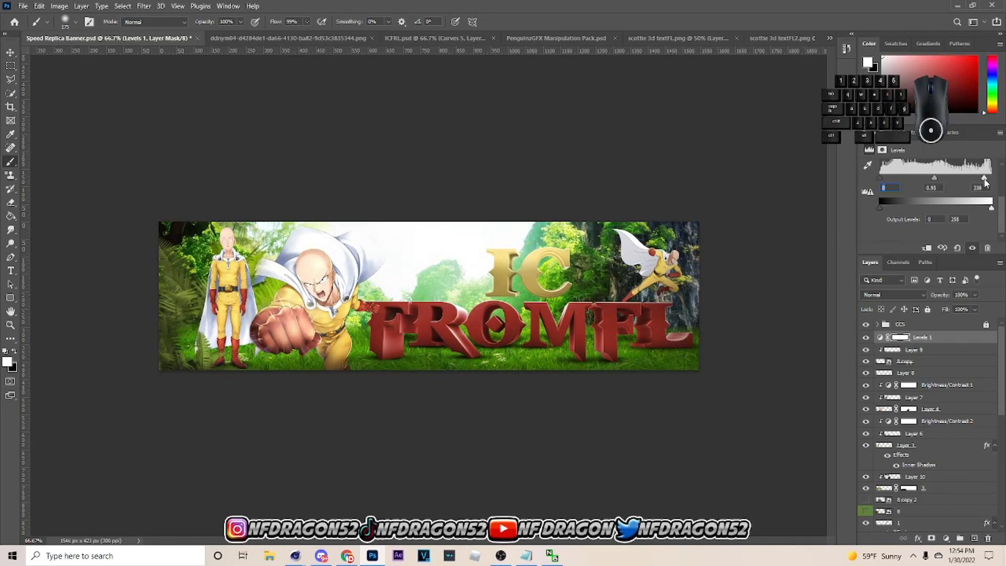
left_click(866, 338)
Compare the banner with the Curves 5 adjustment off and on, and save the document.
scroll(912, 418, "down", 10)
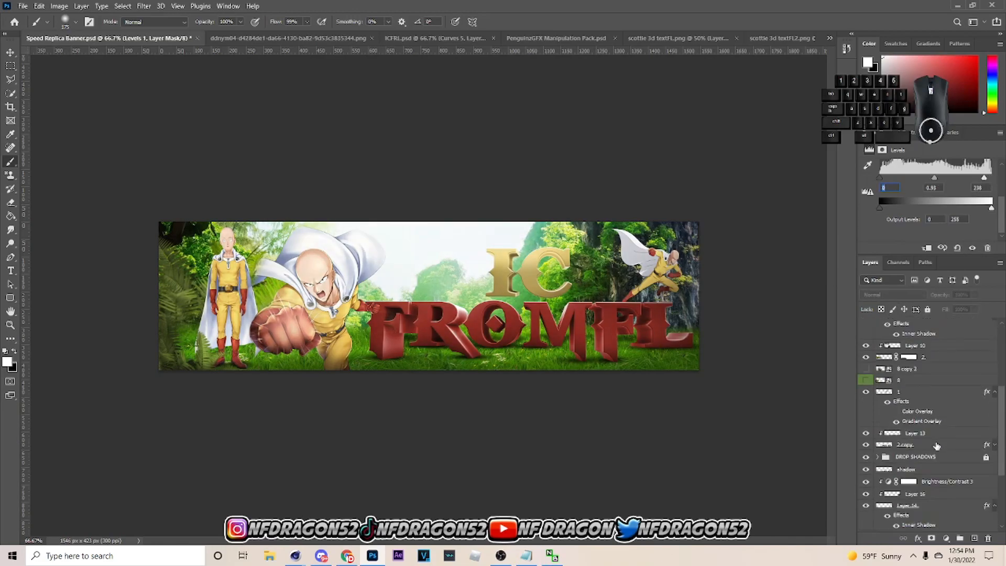
left_click(914, 456)
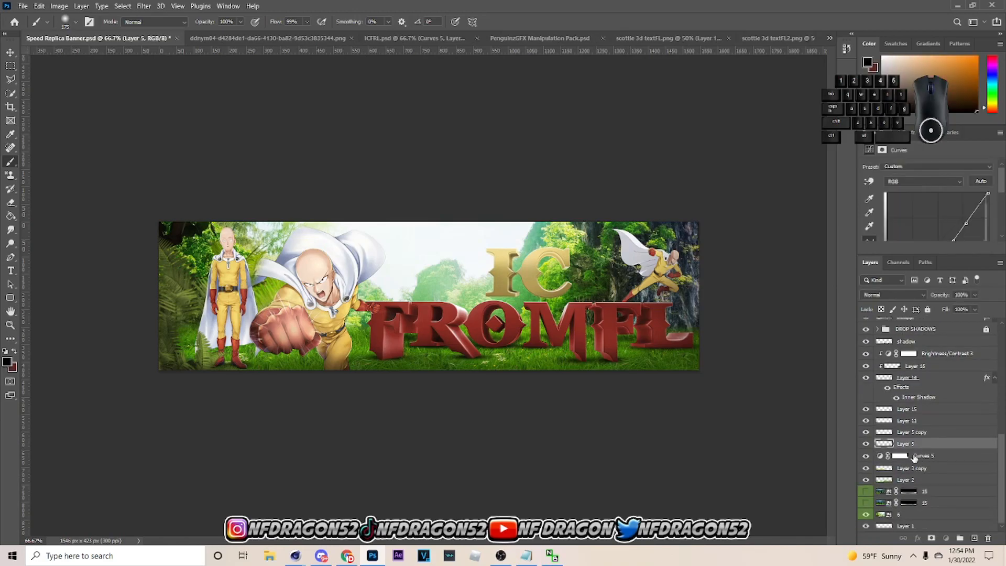
left_click(865, 455)
left_click(865, 456)
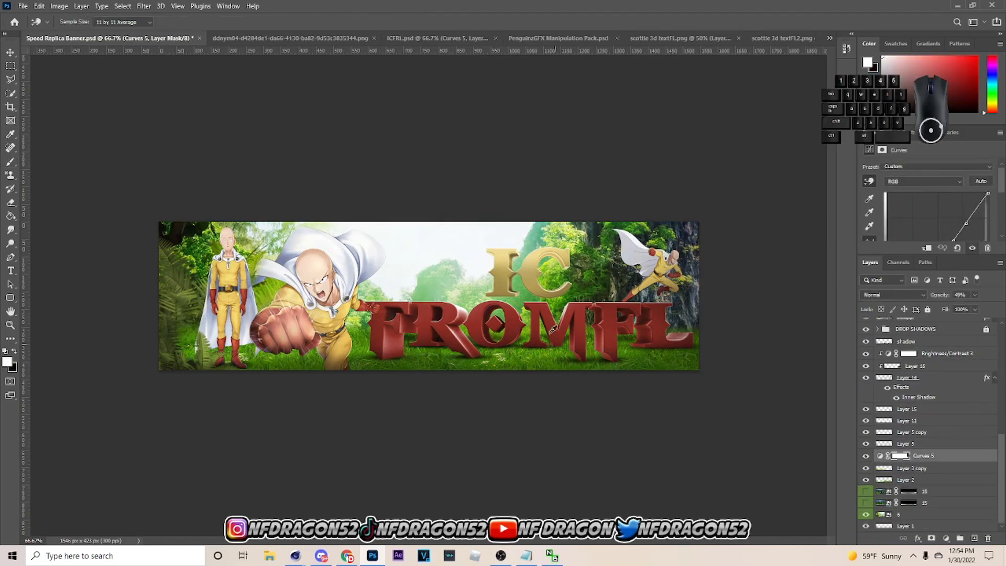
left_click(11, 52)
left_click(740, 148)
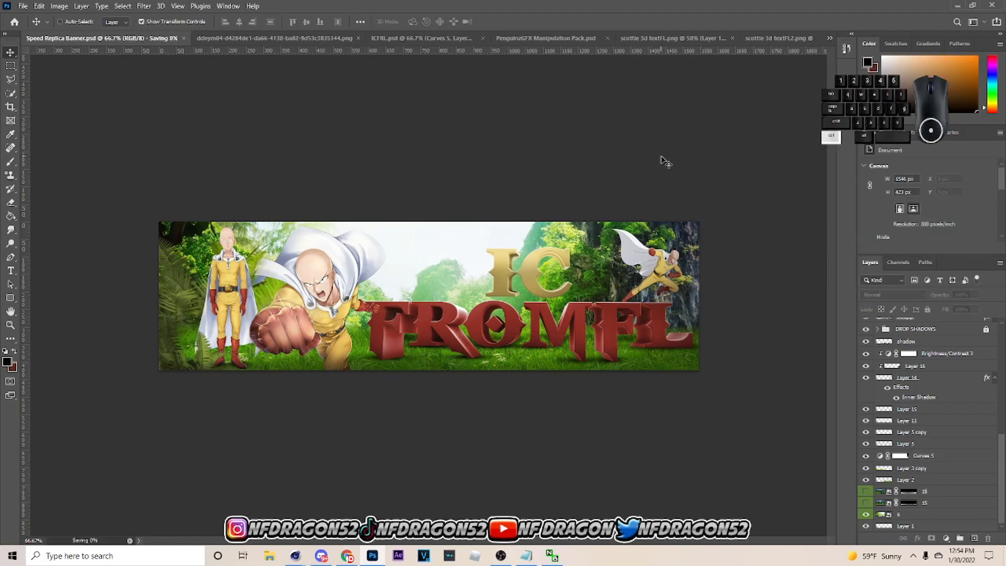
Duplicate the fern foliage layer named 2.
left_click(908, 461)
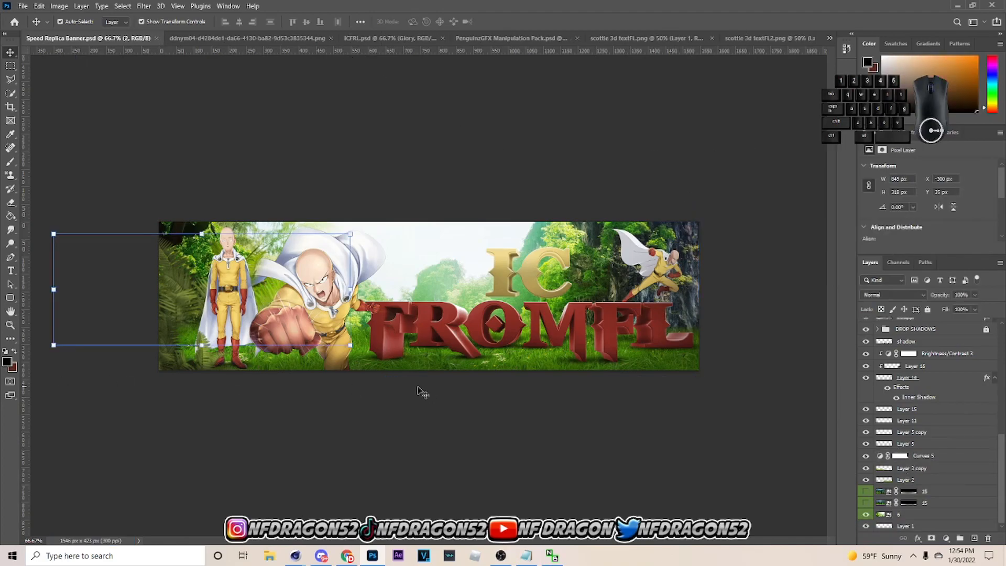
scroll(986, 437, "up", 4)
left_click_drag(1001, 443, 1001, 415)
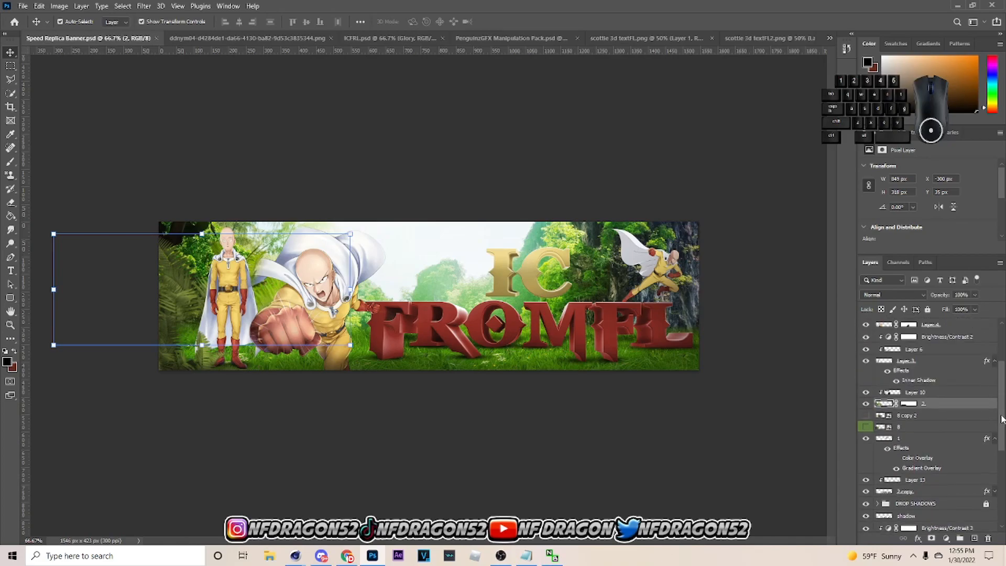
key("ctrl+j")
left_click(937, 416)
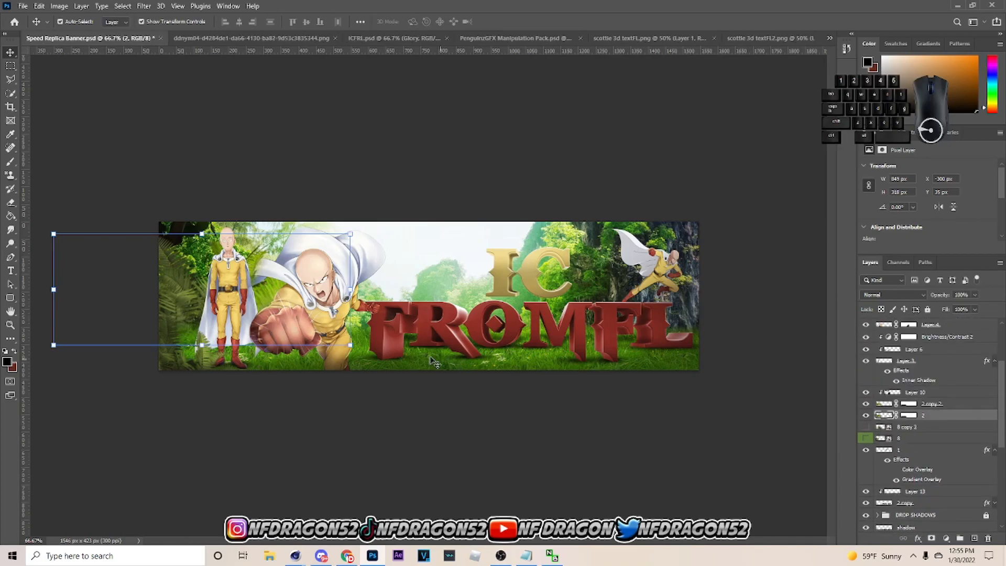
Move the duplicated fern foliage to the banner's lower-right corner, at about X 1237 px and Y 262 px.
left_click(343, 300)
left_click(169, 290)
left_click_drag(241, 302, 783, 371)
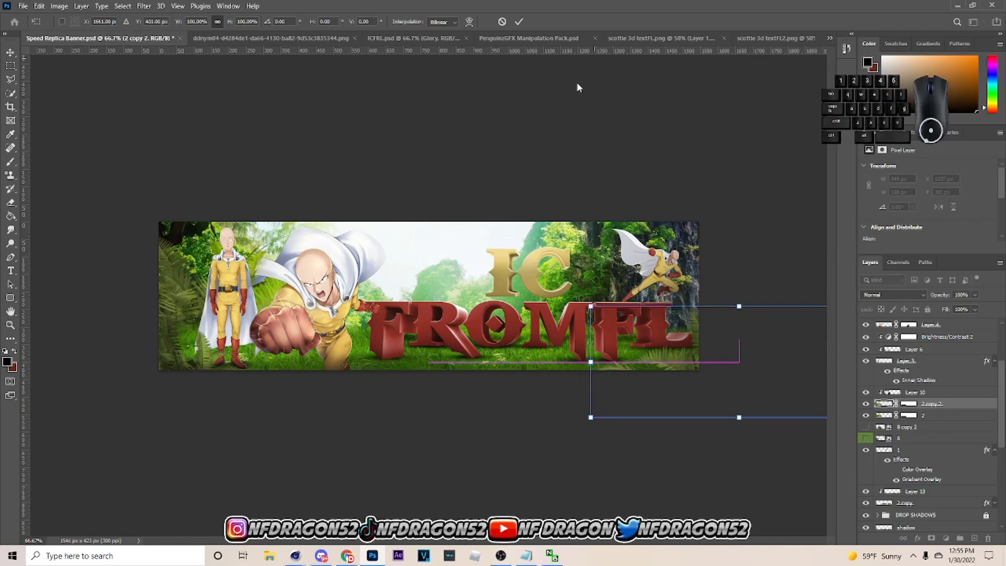
left_click(522, 25)
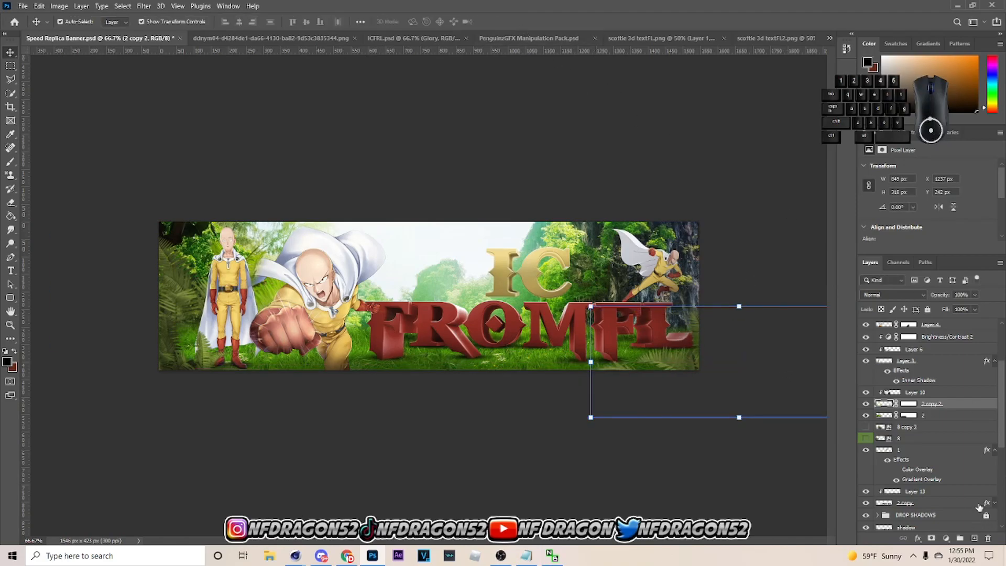
left_click(924, 416)
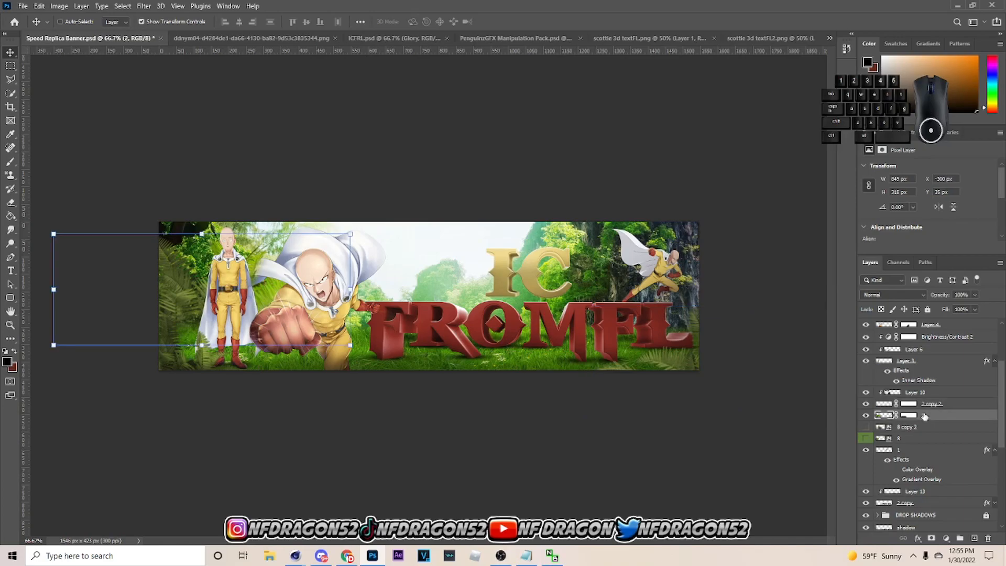
left_click(938, 407)
left_click(934, 415)
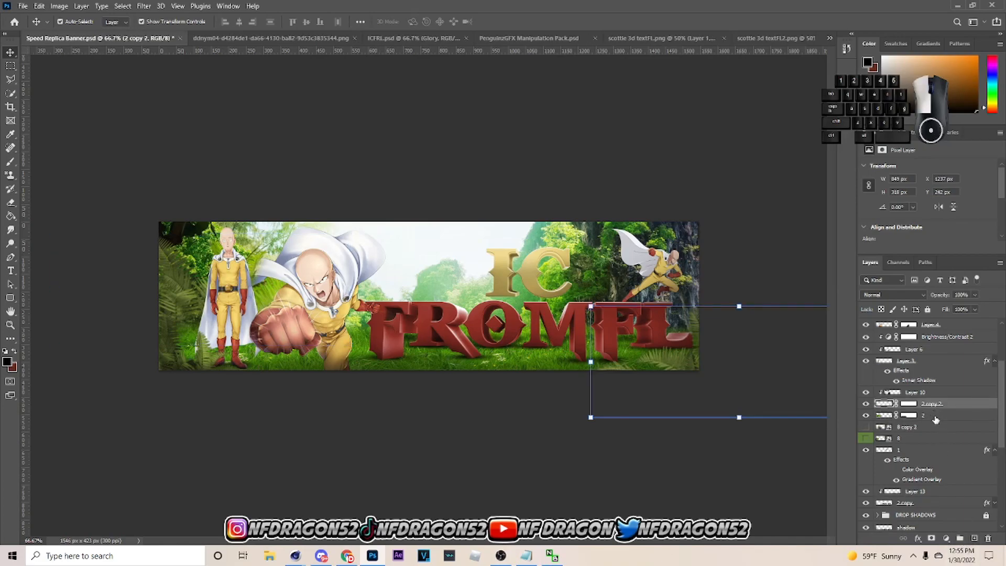
Move the shading Layer 10 beneath the fern copy and clip it to the original fern layer 2.
left_click(973, 539)
key("ctrl+z")
left_click_drag(930, 393, 936, 413)
right_click(936, 413)
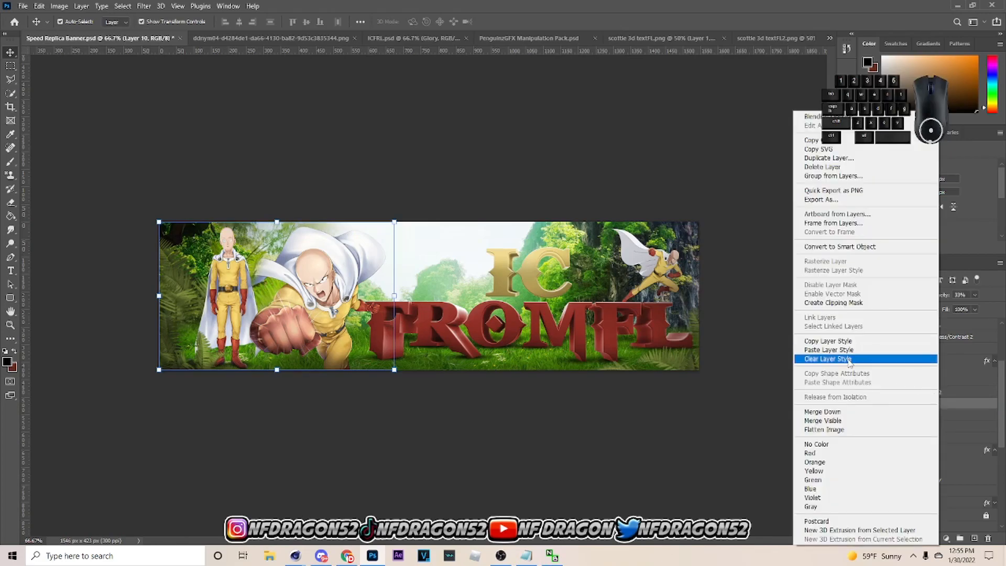
left_click(911, 300)
Shade the lower-right fern copy in black on a new clipped layer with a 250 px brush, and reduce that layer's opacity.
left_click(932, 394)
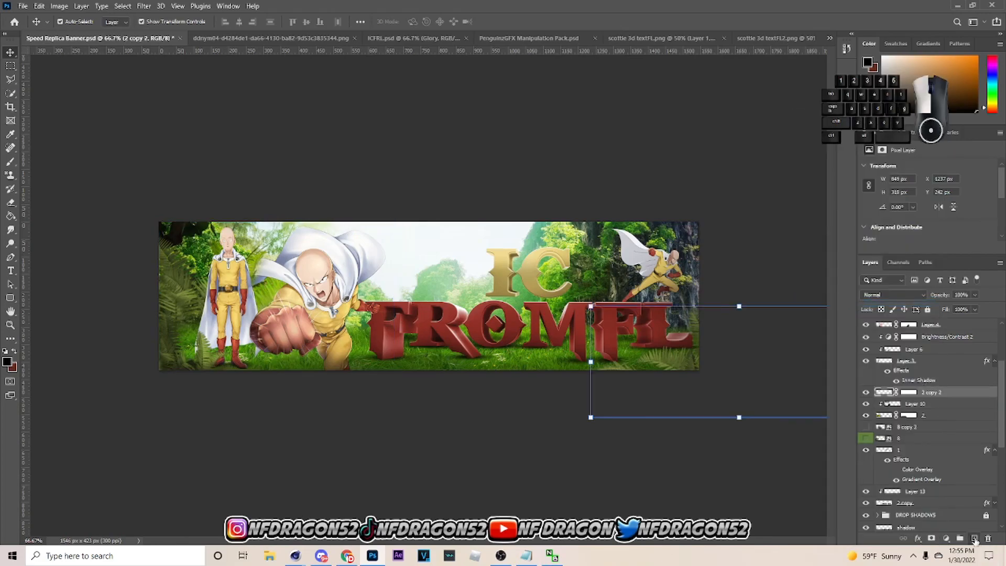
right_click(922, 396)
left_click(847, 302)
key("b")
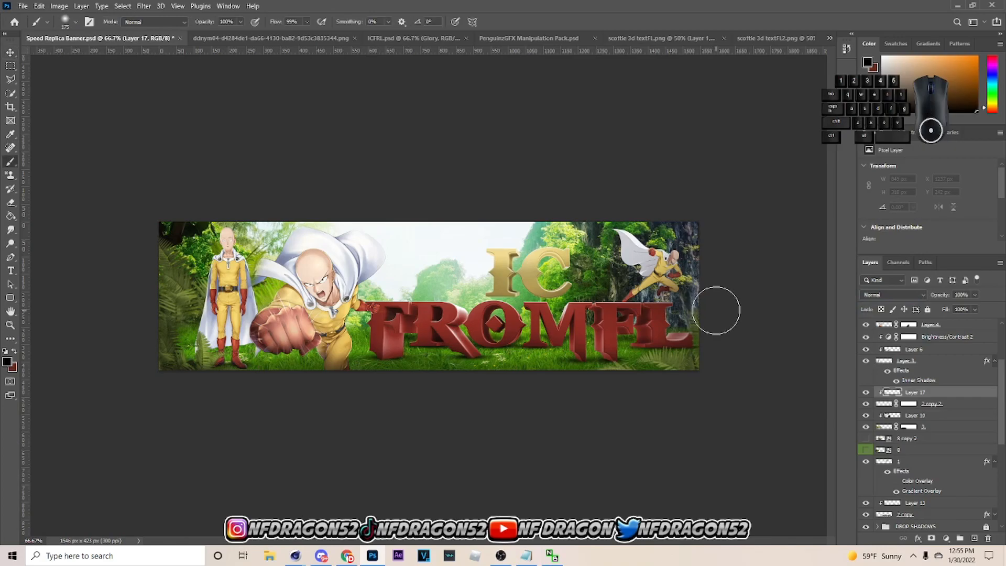
key("bracketright")
key("bracketright")
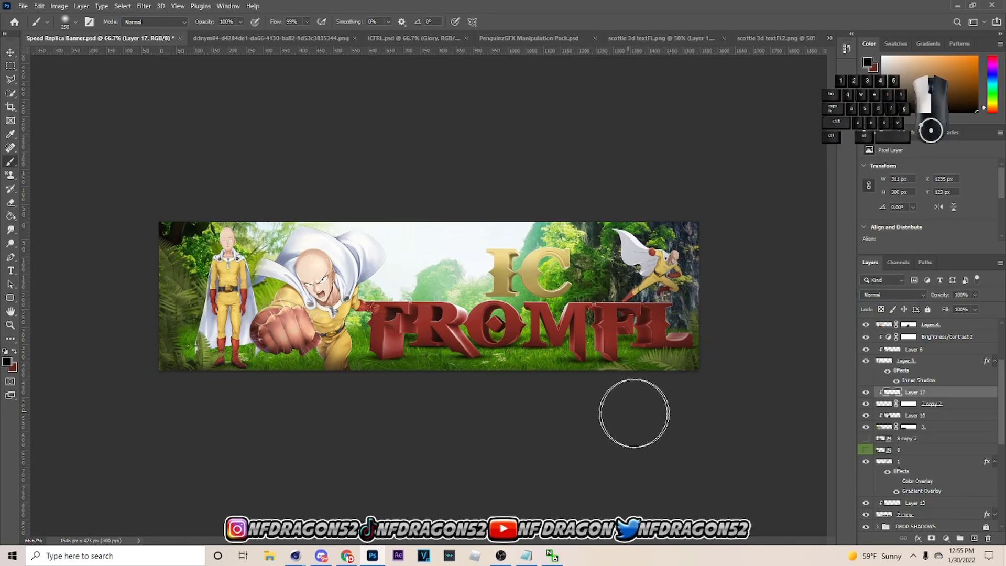
left_click(975, 294)
left_click(955, 308)
left_click_drag(939, 310, 941, 307)
Duplicate the lower-left bush layer 8 copy and place one of the pair directly beneath the shadow layer.
left_click(10, 52)
left_click(202, 350)
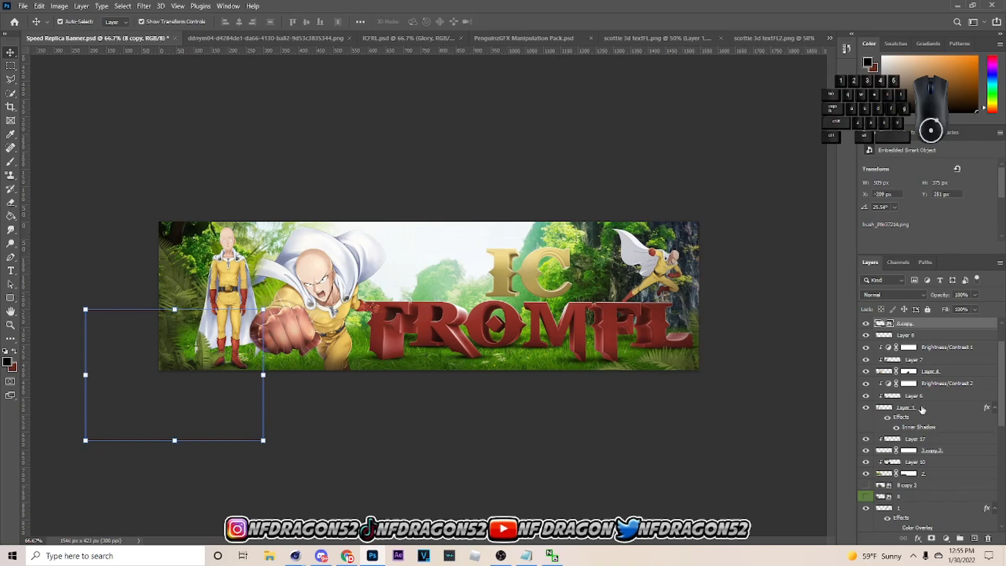
scroll(922, 416, "up", 2)
key("ctrl+j")
left_click(922, 375)
left_click_drag(922, 374, 941, 370)
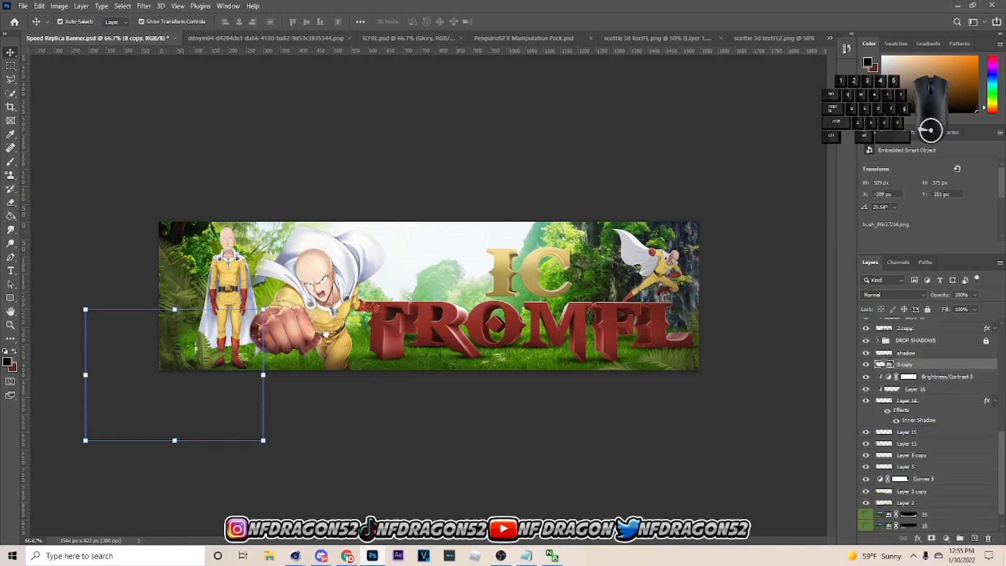
Transform the bush beneath the shadow layer, scaling it down and placing it at the banner's right edge behind the letter L.
left_click_drag(263, 373, 192, 385)
right_click(193, 385)
left_click(241, 380)
left_click_drag(374, 371, 922, 328)
left_click_drag(701, 289, 719, 322)
left_click_drag(741, 360, 720, 325)
left_click(501, 22)
Add a new layer clipped to the right-hand bush and paint black shading over it with a soft brush.
left_click(974, 539)
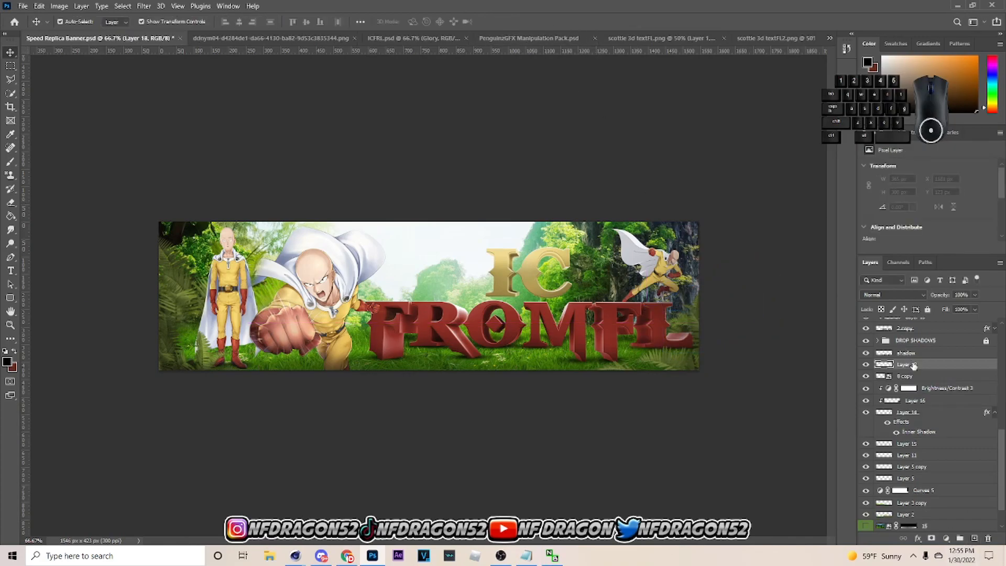
right_click(924, 364)
left_click(838, 302)
key("b")
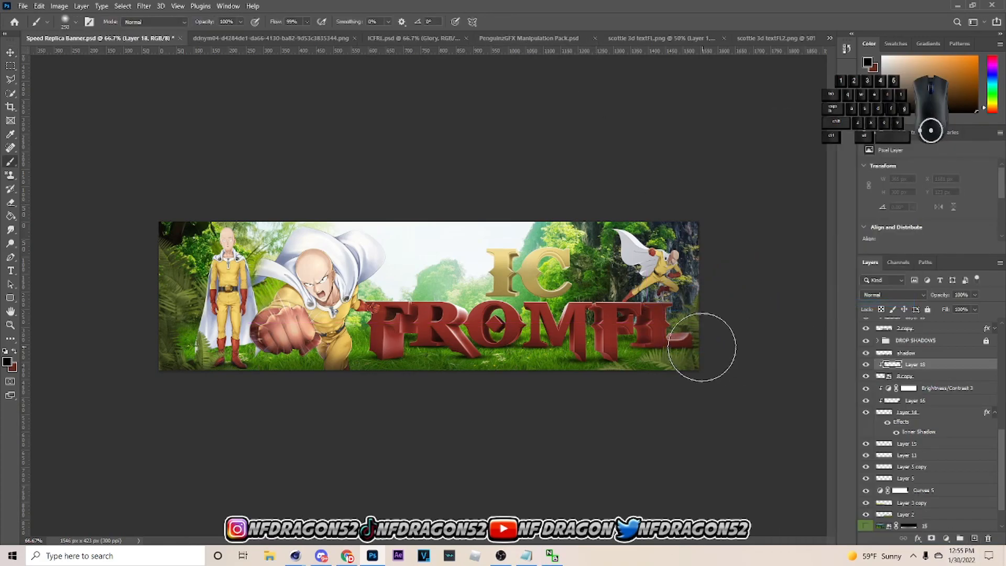
left_click(694, 355)
left_click(675, 355)
left_click(673, 358)
left_click(736, 294)
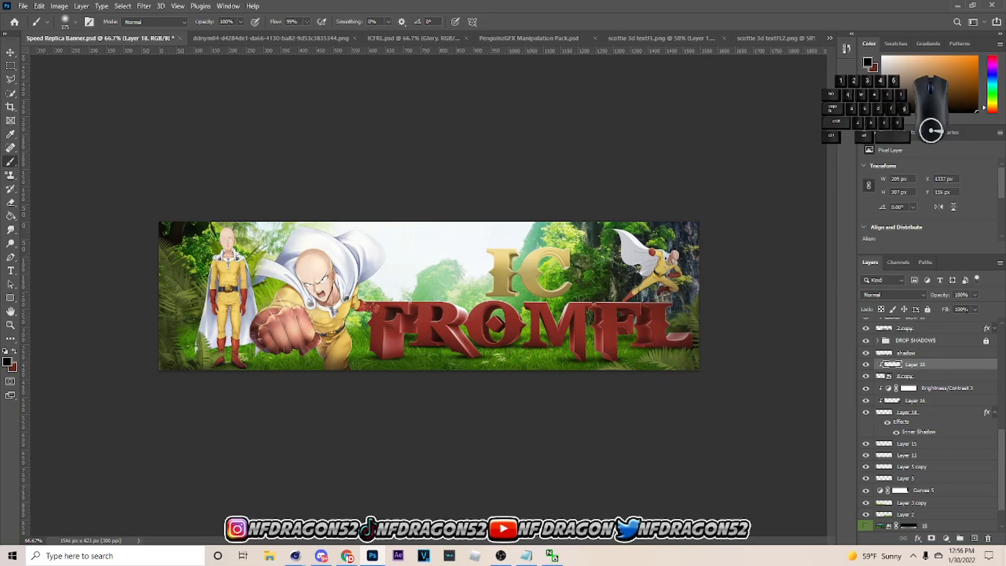
Add a layer mask to the right-hand bush, paint out its lower part near the letter L in black, and save the document.
left_click(925, 376)
left_click(931, 538)
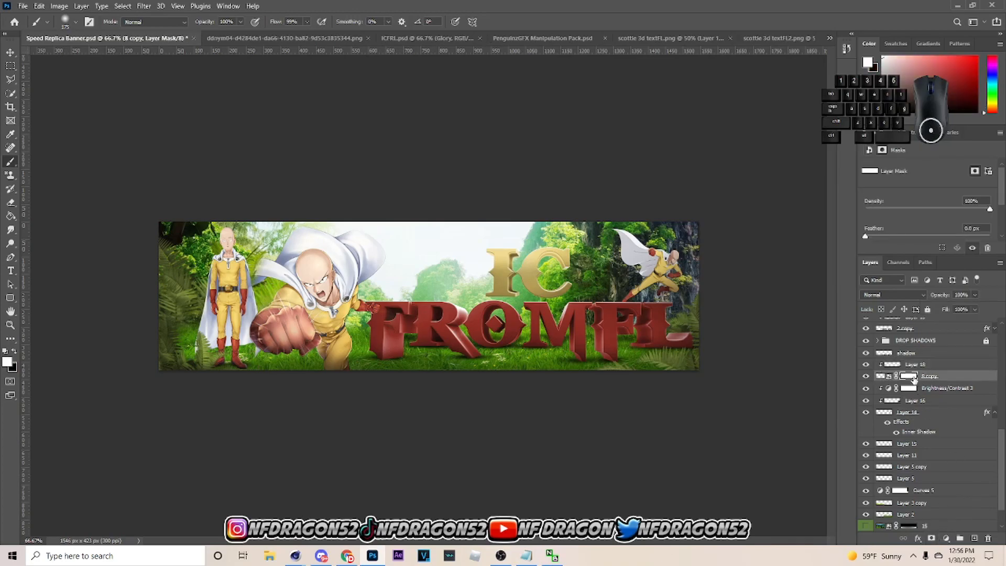
key("bracketleft")
key("bracketleft")
left_click(15, 350)
key("bracketleft")
left_click_drag(681, 356, 711, 354)
left_click(10, 52)
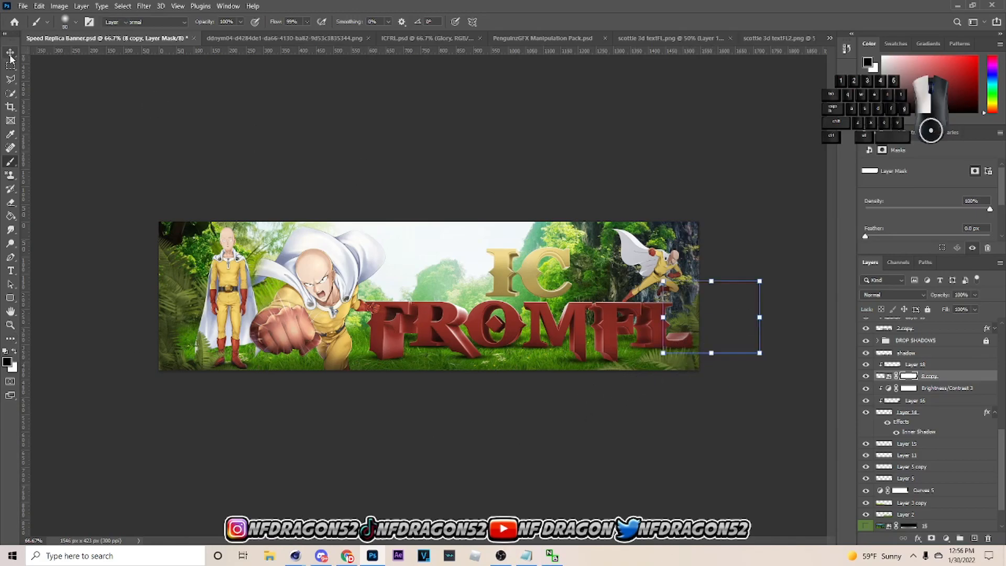
left_click(465, 148)
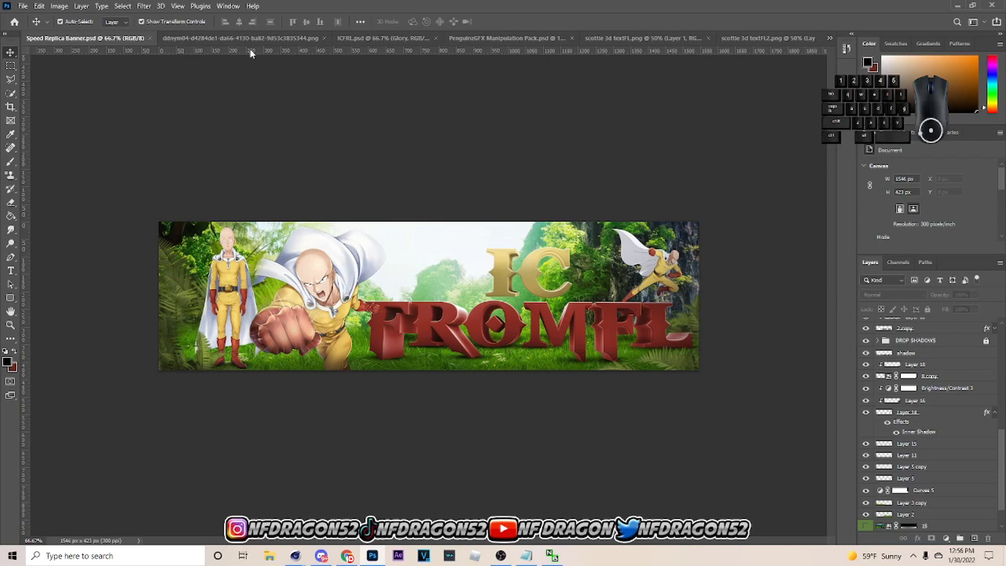
Shade the bottom and left edges of the gold IC text in black on a new clipped layer with a 175 px brush.
left_click(537, 269)
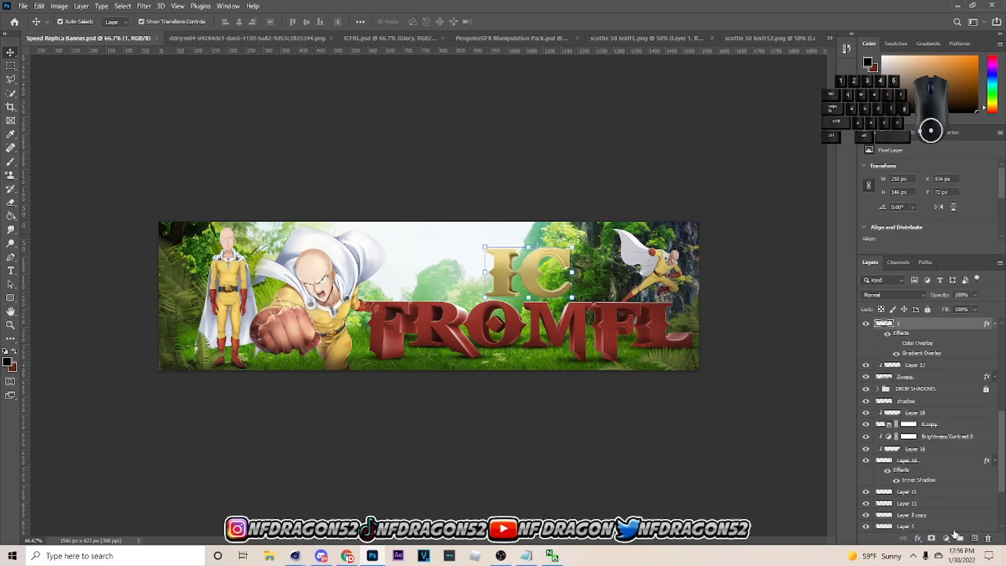
left_click(974, 538)
right_click(922, 323)
left_click(827, 302)
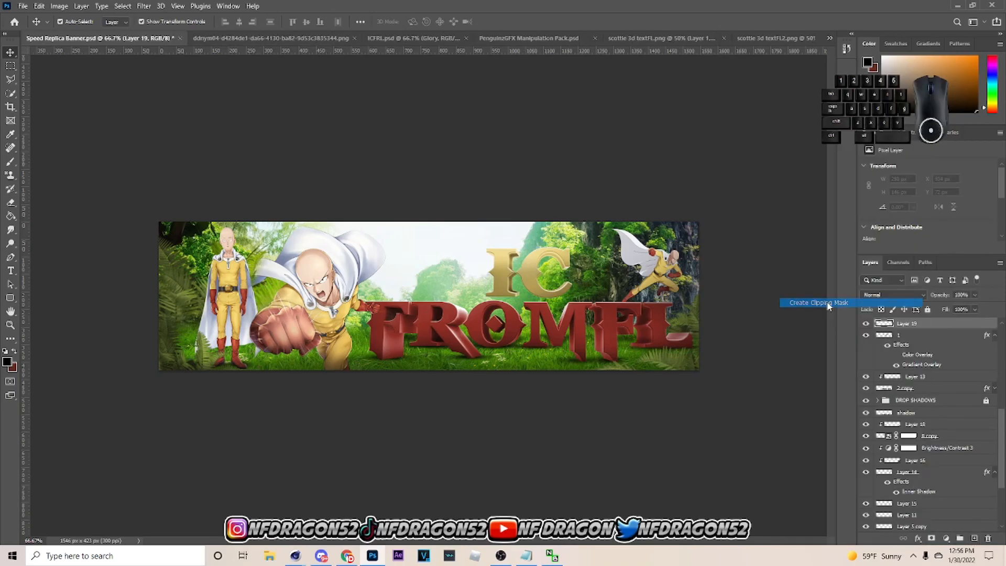
key("b")
key("bracketright")
left_click(494, 321)
left_click_drag(520, 321, 595, 325)
mouse_move(493, 327)
left_mouse_down()
mouse_move(458, 309)
mouse_move(464, 278)
left_mouse_up()
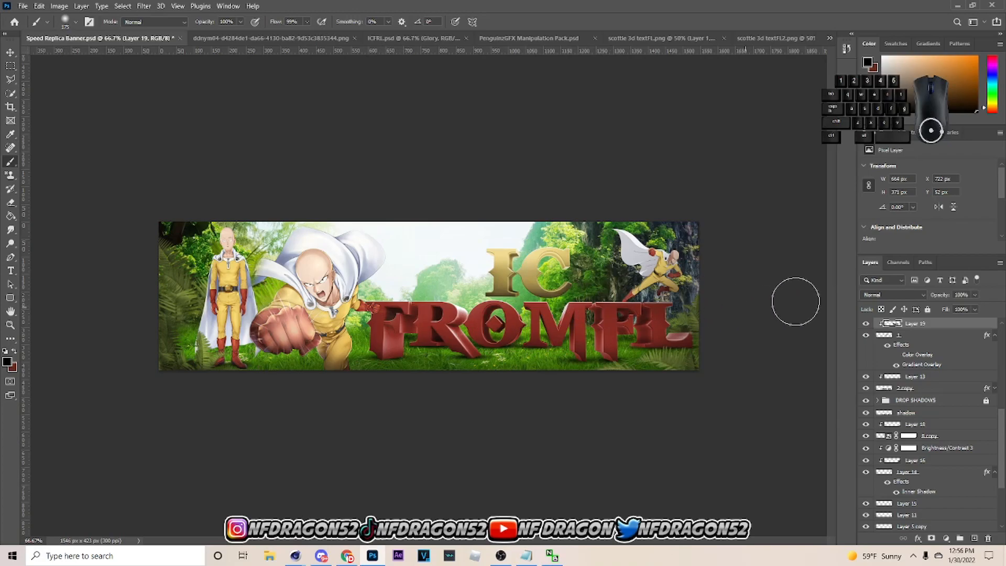
Add an Inner Shadow to the gold IC text layer and adjust its distance and size.
right_click(914, 335)
left_click(789, 118)
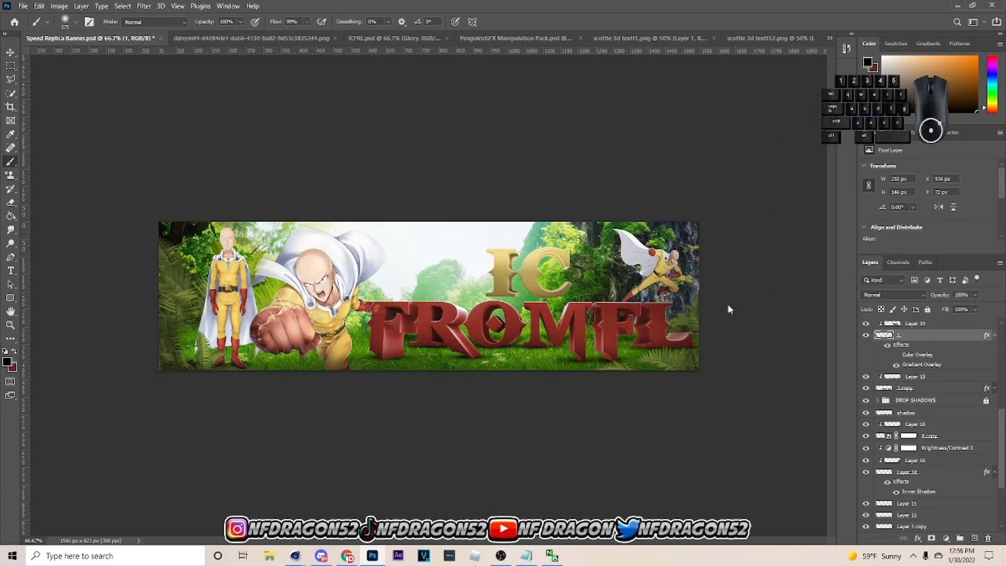
left_click(504, 188)
left_click_drag(584, 85, 710, 68)
left_click(661, 176)
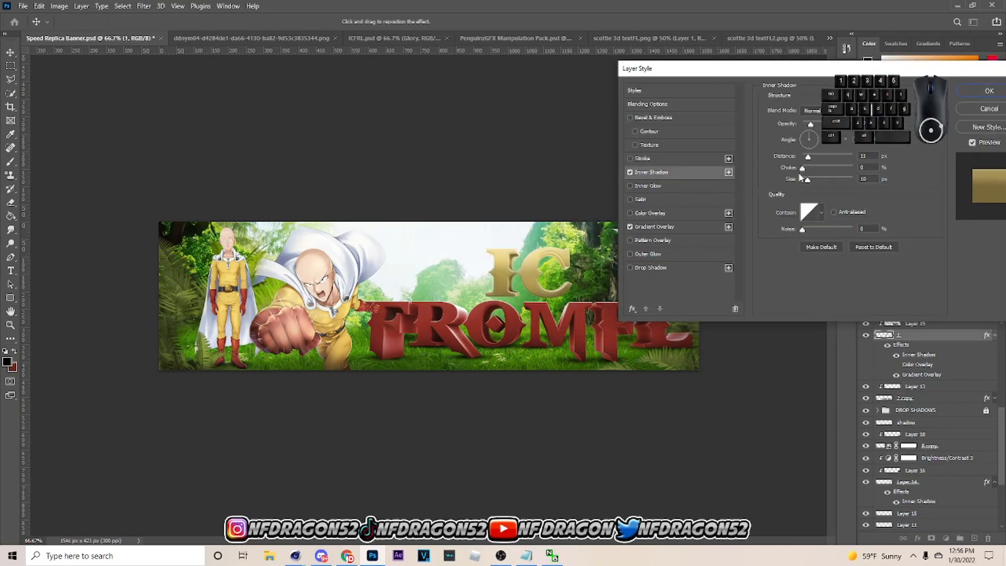
left_click_drag(806, 157, 806, 182)
left_click(1004, 90)
Try copying the IC text's layer style onto the red FROMFL text, and undo it.
right_click(920, 336)
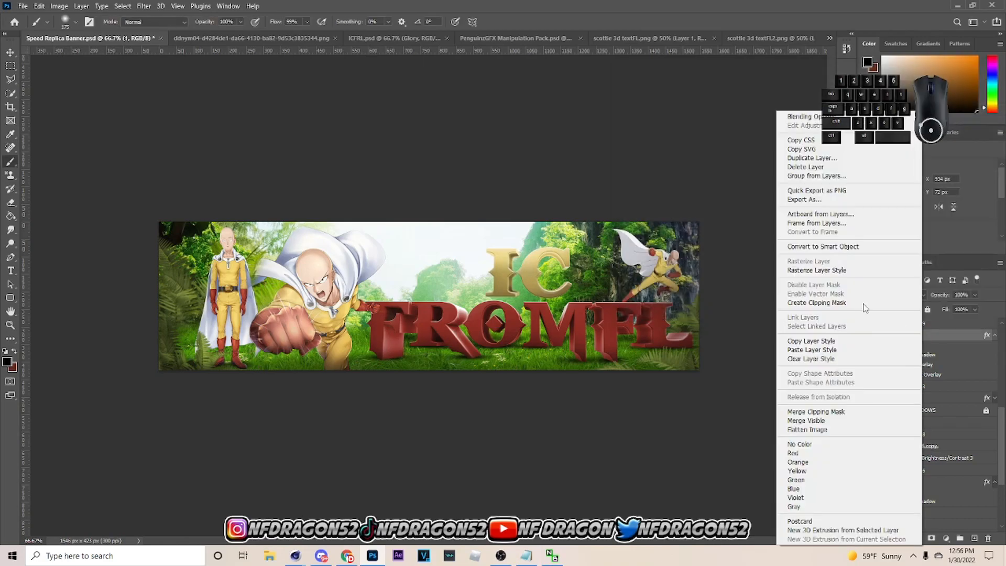
left_click(834, 341)
key("v")
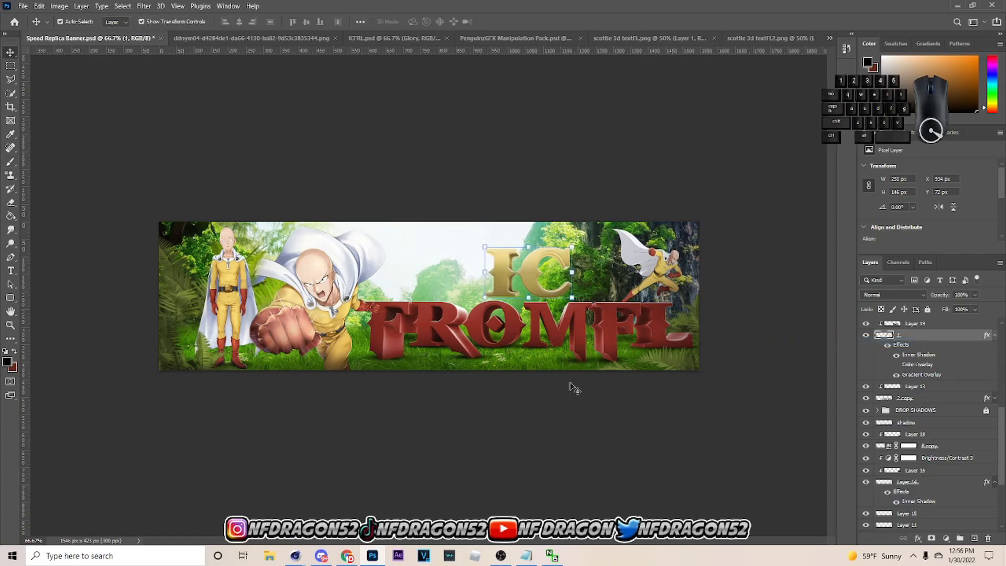
left_click(488, 308)
right_click(951, 399)
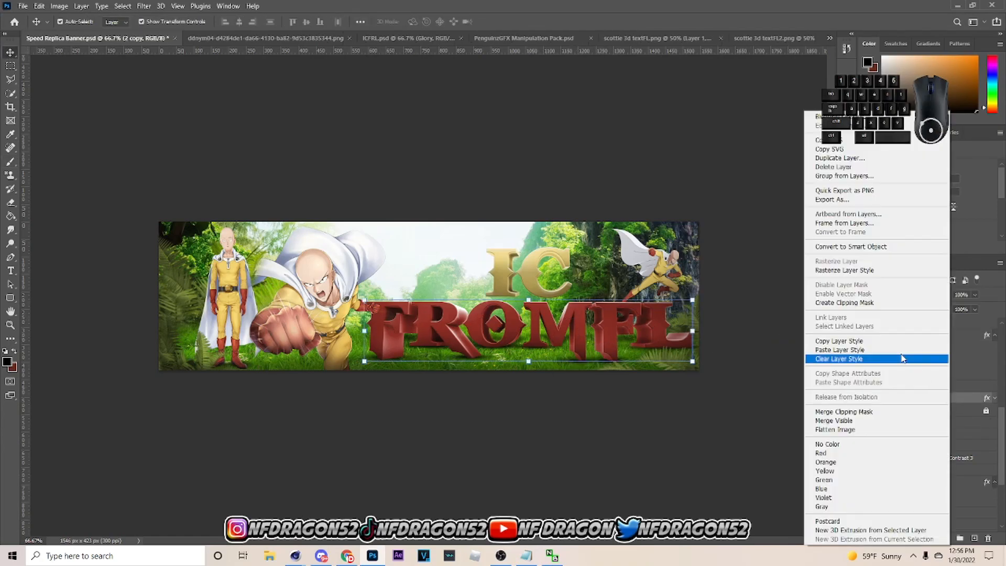
left_click(855, 349)
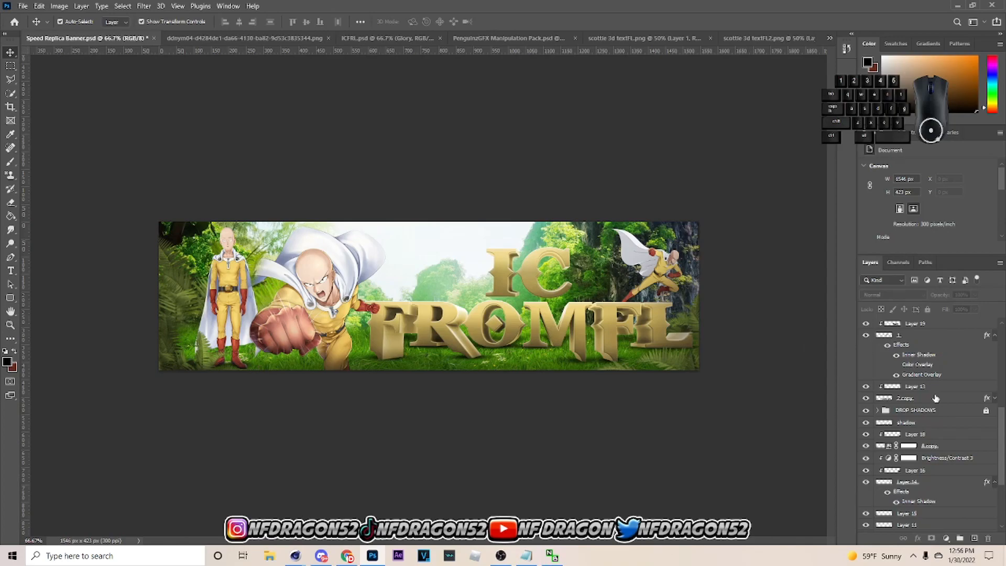
key("ctrl+z")
Add a Linear Dodge (Add) Inner Shadow with distance 6 px and size 9 px to the FROMFL text, and save the document.
left_click(912, 412)
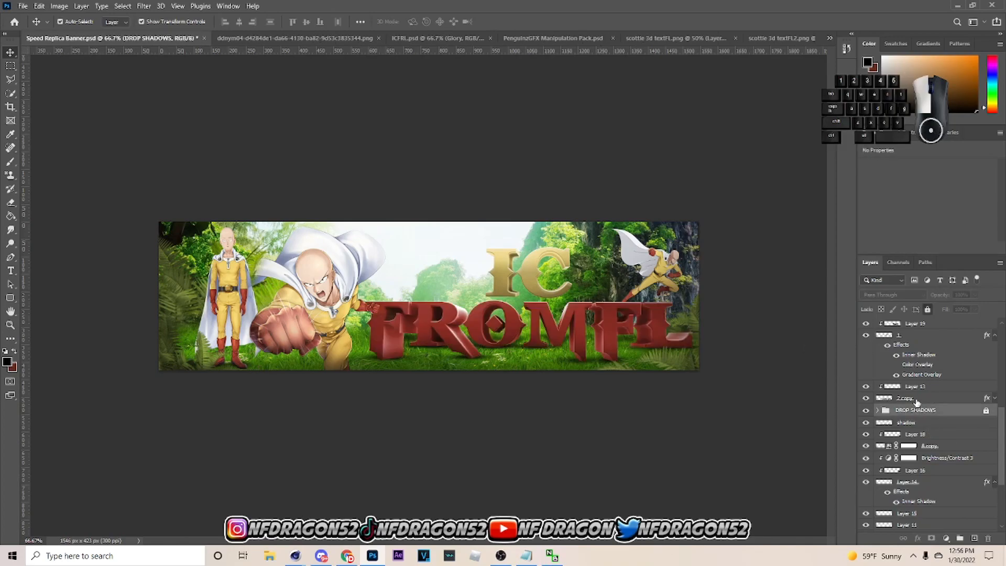
right_click(914, 399)
left_click(712, 206)
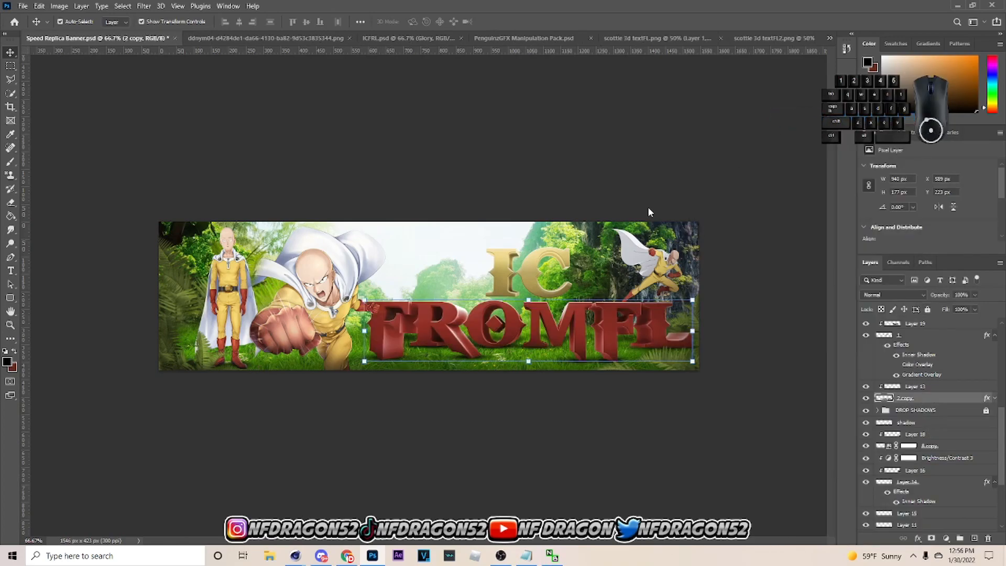
left_click(625, 171)
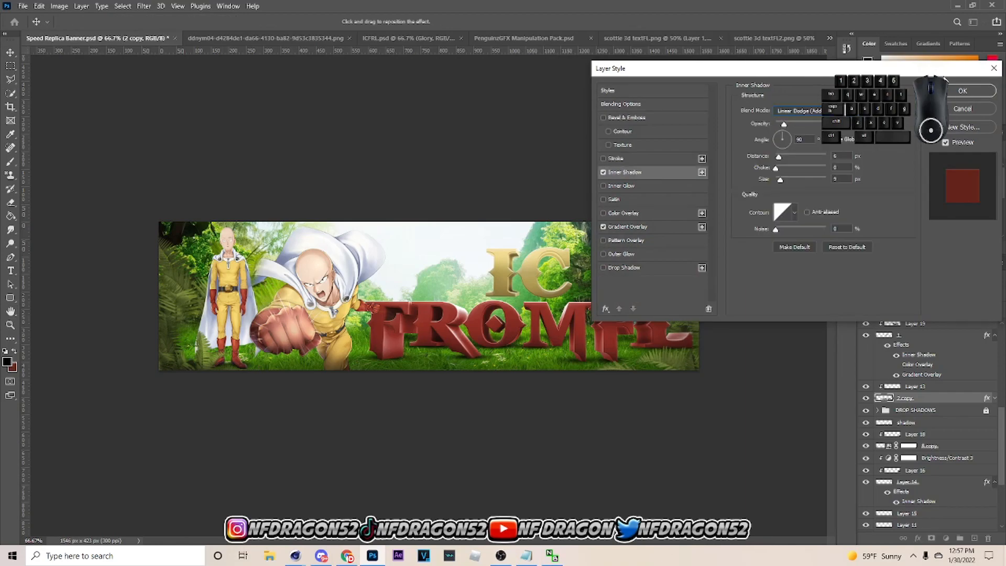
left_click(961, 92)
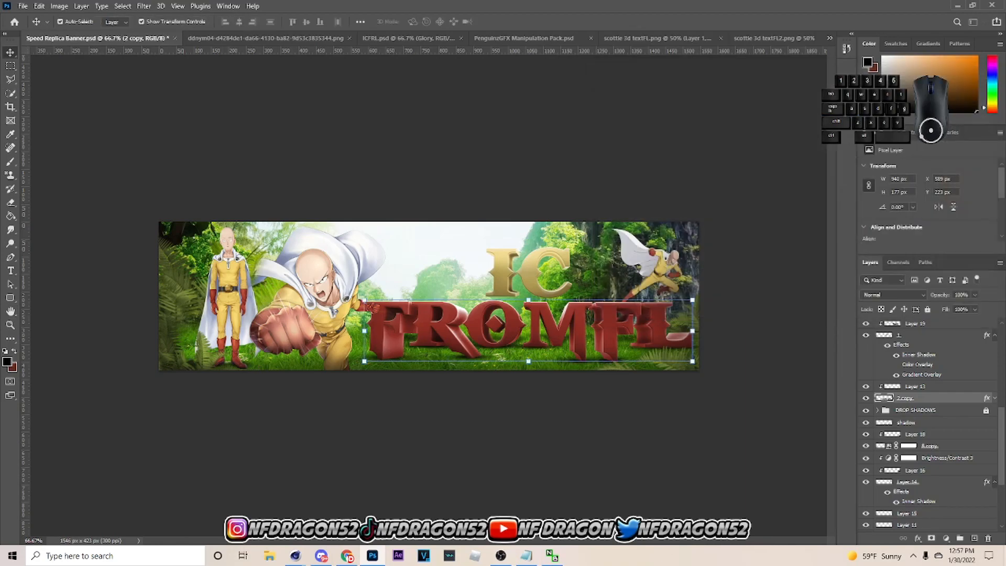
left_click(701, 147)
key("ctrl+s")
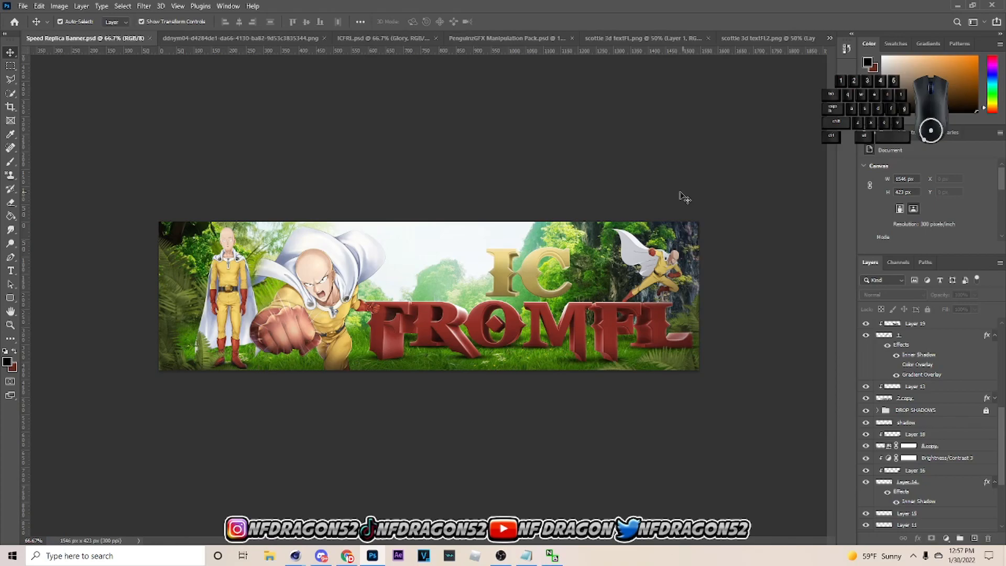
Add a Vibrance adjustment layer above Levels 1, raise its vibrance to about +24, and save the document.
scroll(938, 397, "up", 5)
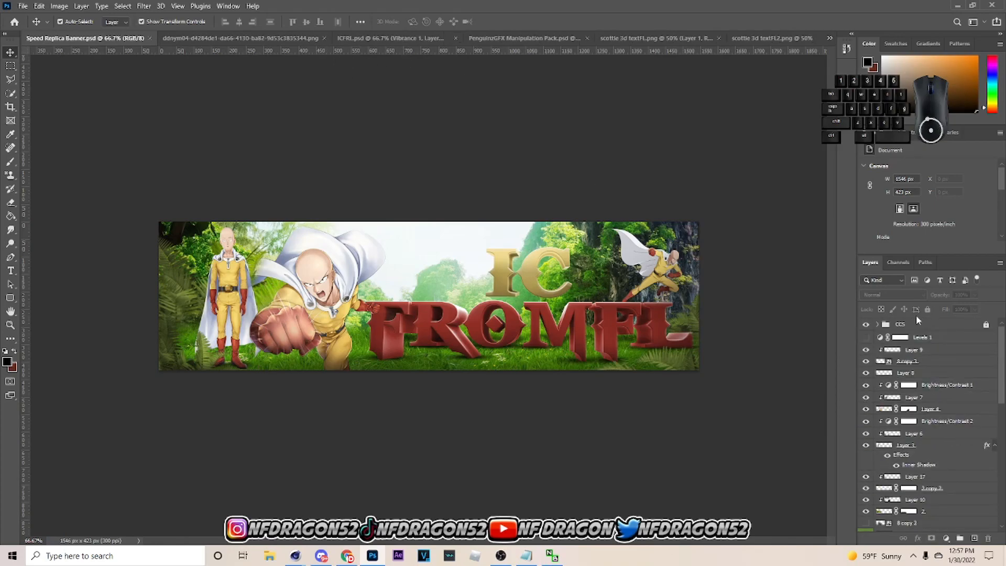
left_click(923, 336)
left_click(945, 538)
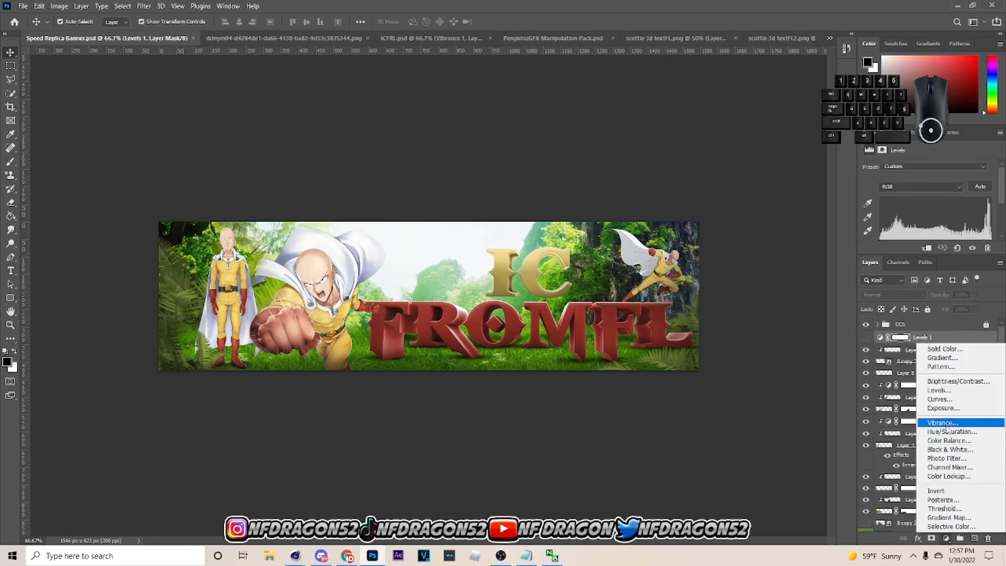
left_click(946, 423)
left_click_drag(928, 180, 932, 180)
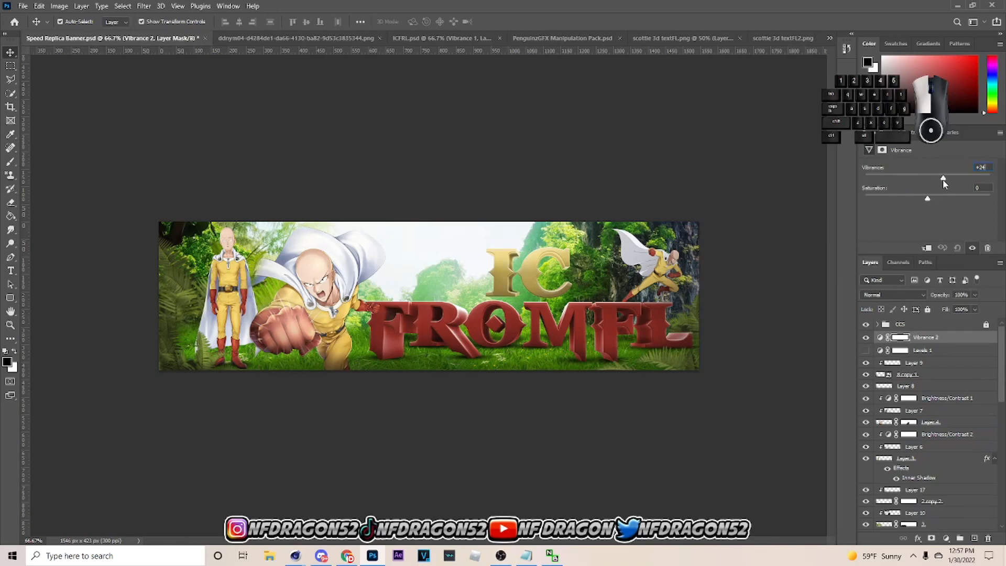
left_click_drag(941, 180, 928, 197)
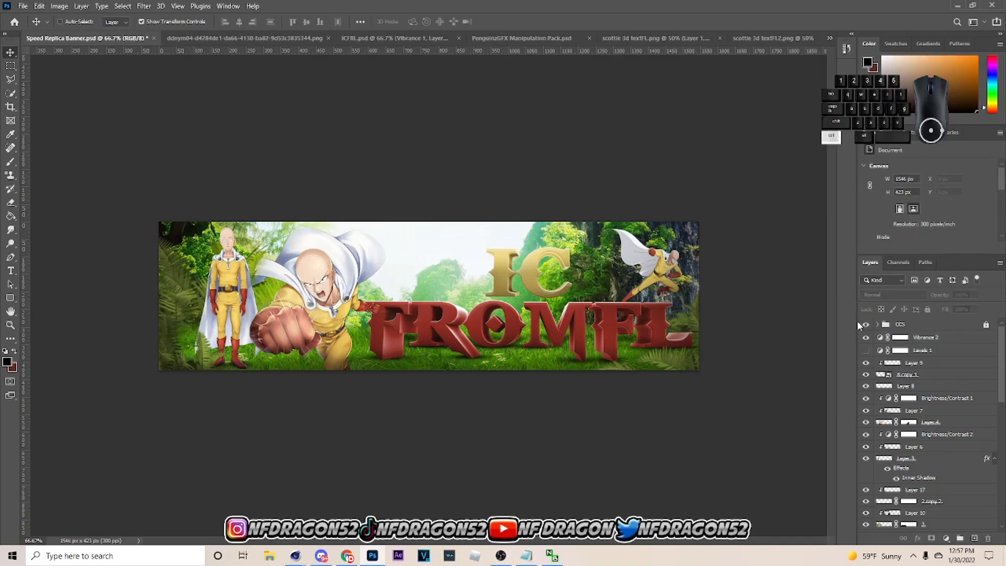
key("ctrl+s")
Group all layers from CCS down to Layer 1, and merge a duplicate of that group into a single layer.
left_click(944, 325)
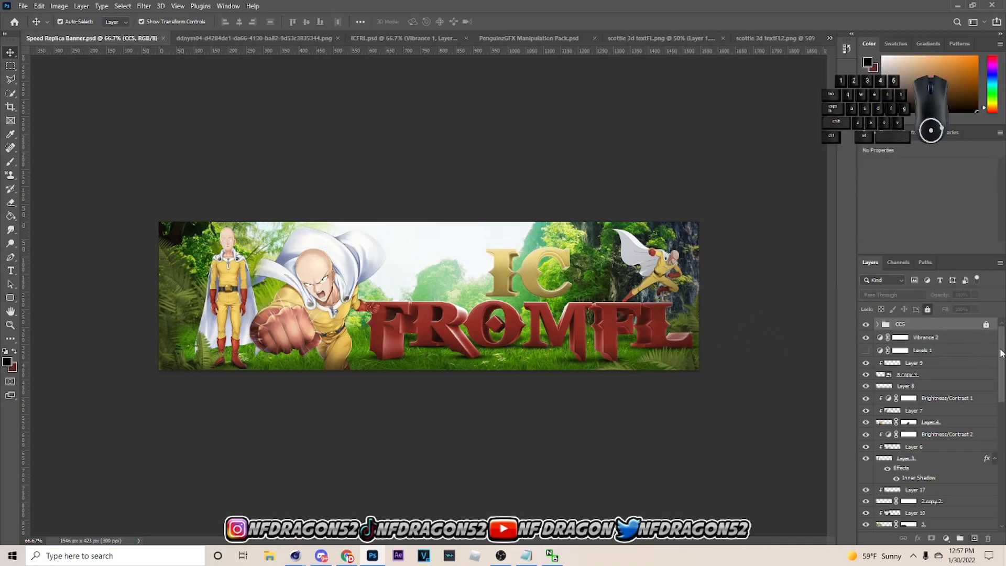
left_click_drag(1000, 352, 1001, 452)
scroll(916, 524, "down", 3)
scroll(915, 525, "down", 3)
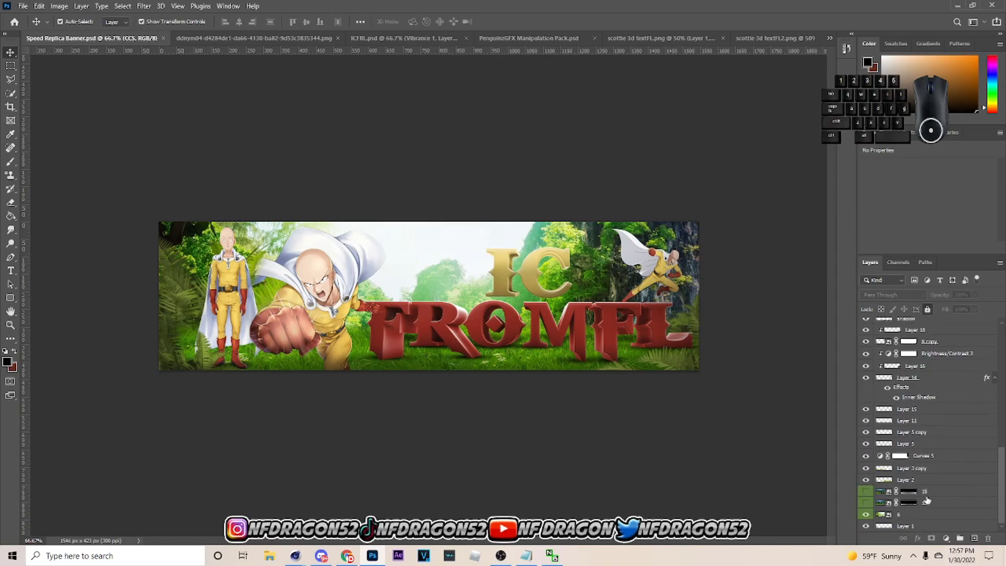
left_click(914, 525, "shift")
key("ctrl+g")
key("ctrl+j")
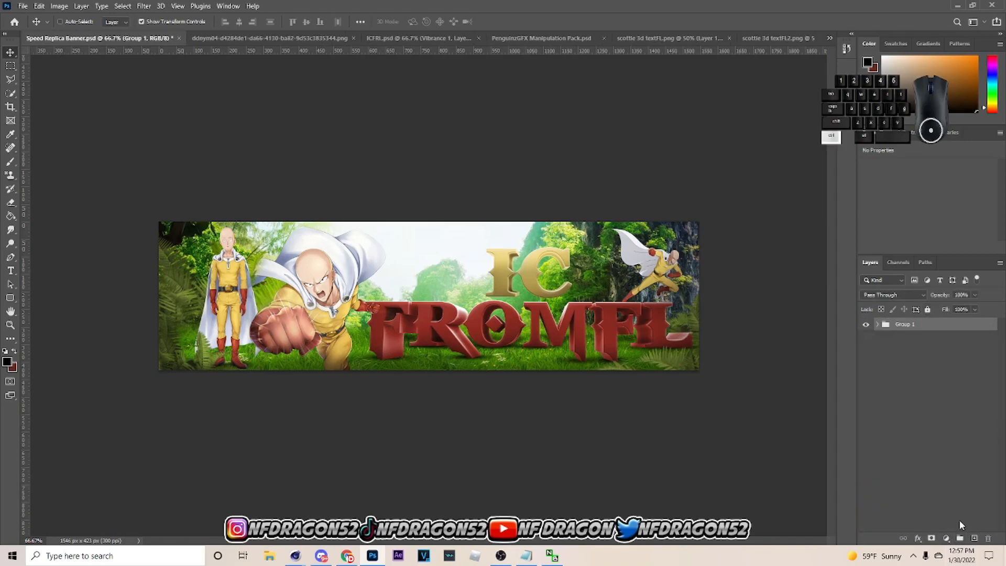
key("ctrl+e")
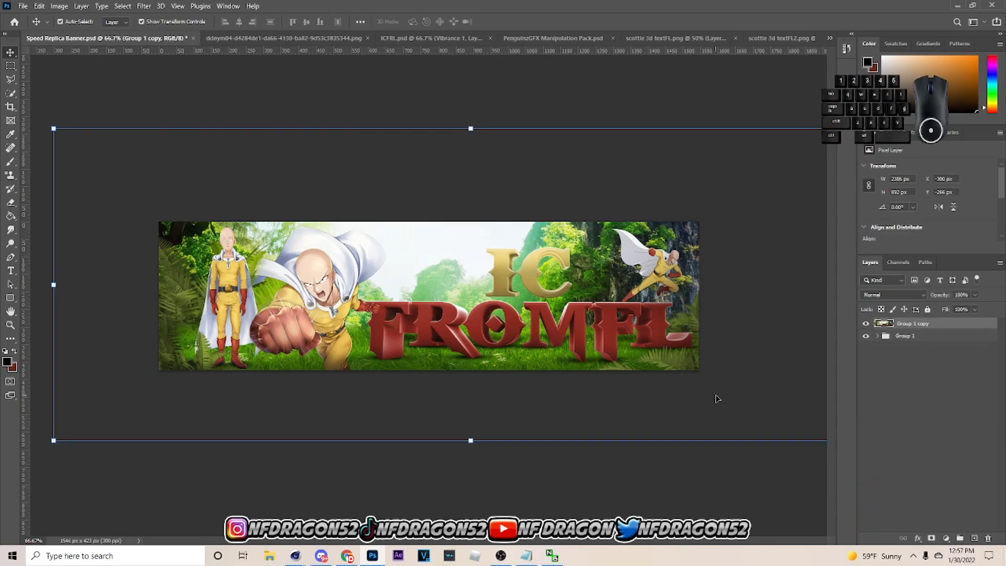
Copy the canvas-sized area of the merged Group 1 copy layer to a new layer and convert it to a smart object.
key("m")
left_click_drag(89, 175, 701, 419)
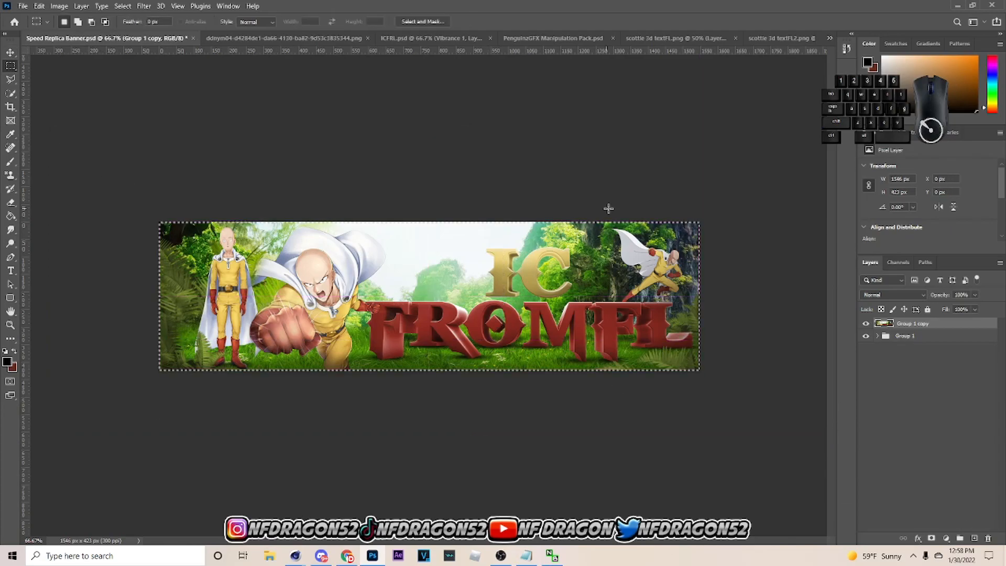
right_click(8, 64)
left_click(32, 67)
key("ctrl+j")
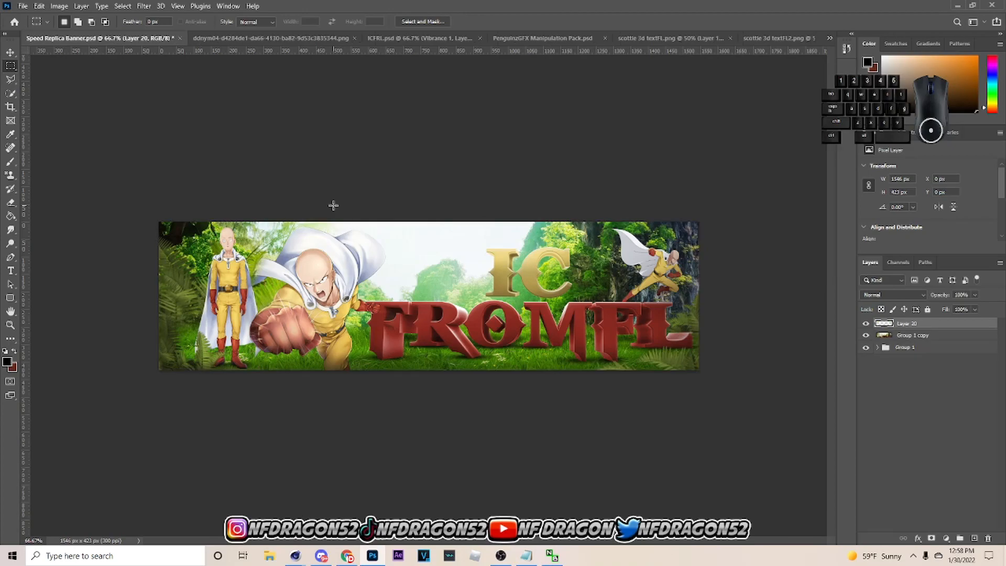
right_click(987, 322)
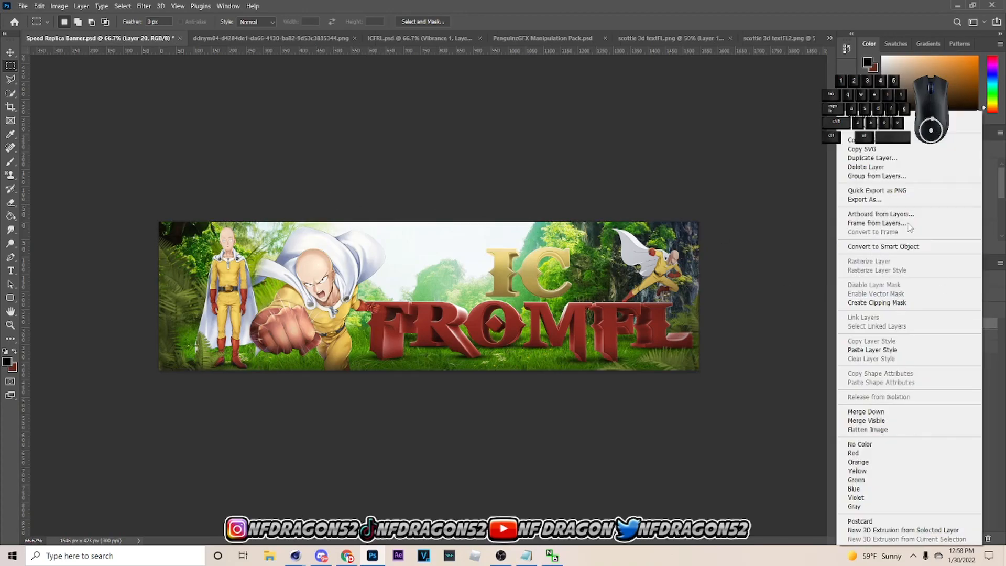
left_click(901, 247)
key("v")
Open the Camera Raw filter on the smart object, browse its presets and apply preset 1 from the Player group.
left_click(143, 5)
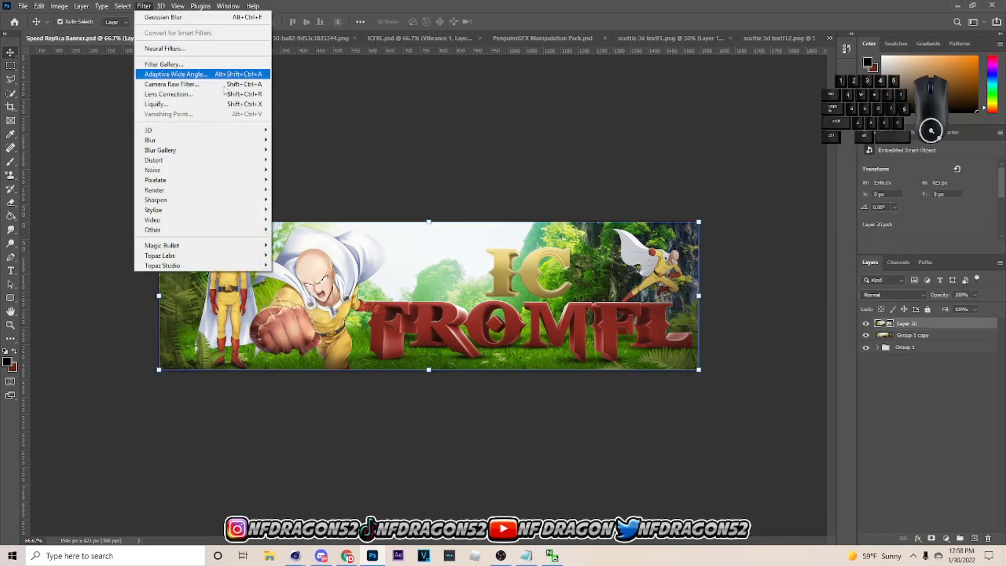
left_click(199, 84)
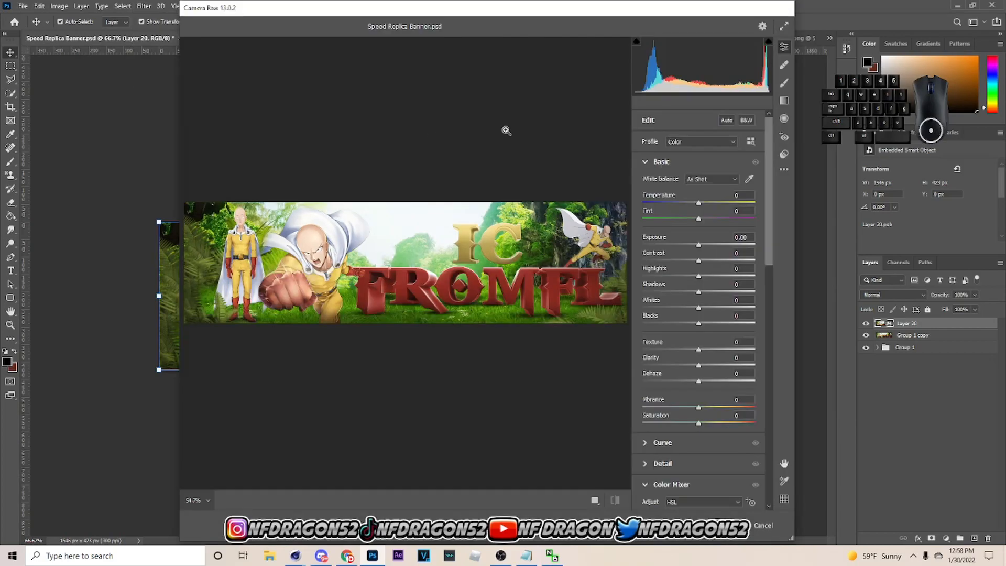
left_click(784, 155)
left_click_drag(769, 180, 769, 416)
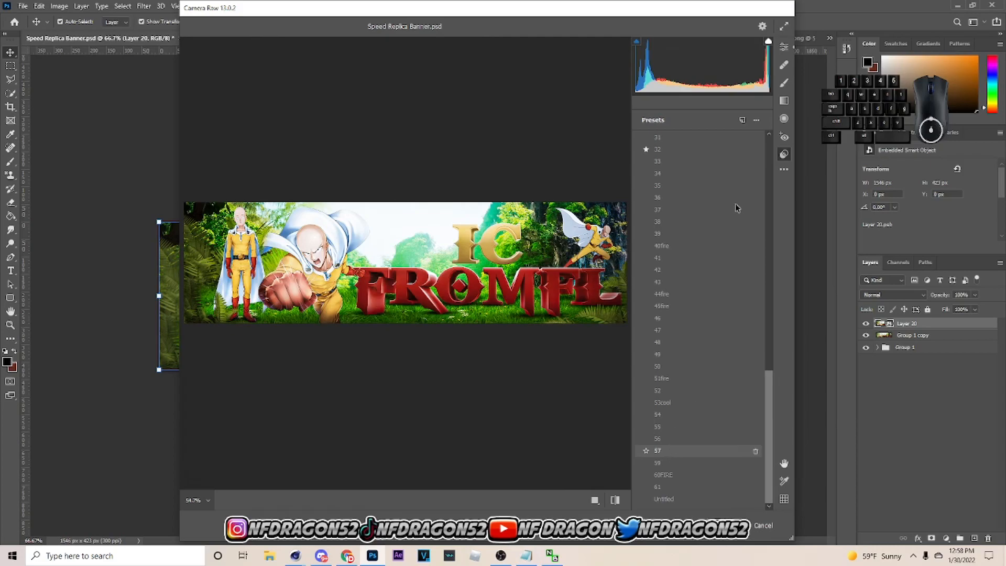
scroll(746, 253, "up", 10)
scroll(690, 245, "up", 8)
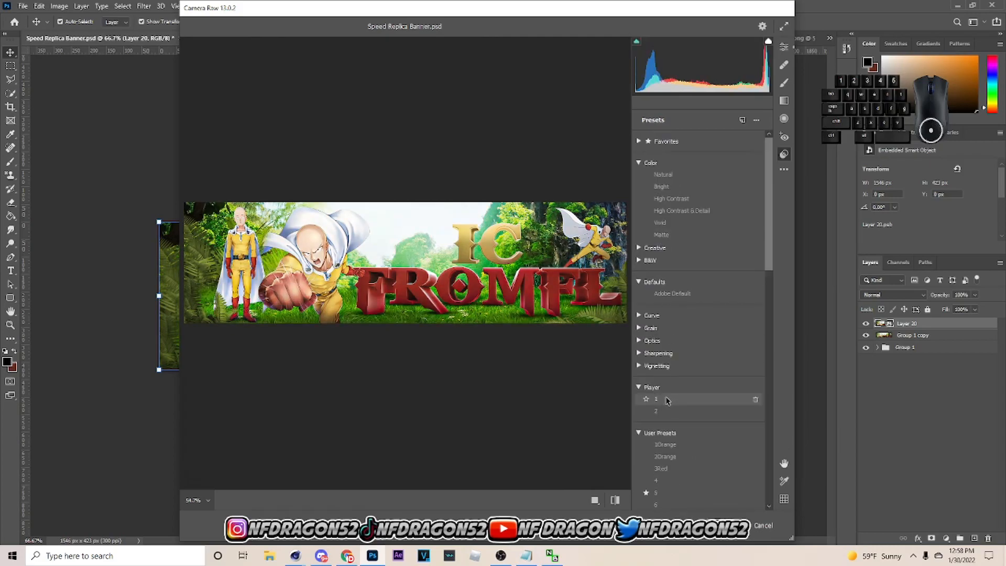
left_click(664, 399)
Reset Texture to 0, set Exposure to +0.15, Contrast to +20 and Highlights to +7, and apply the Camera Raw filter.
left_click(783, 46)
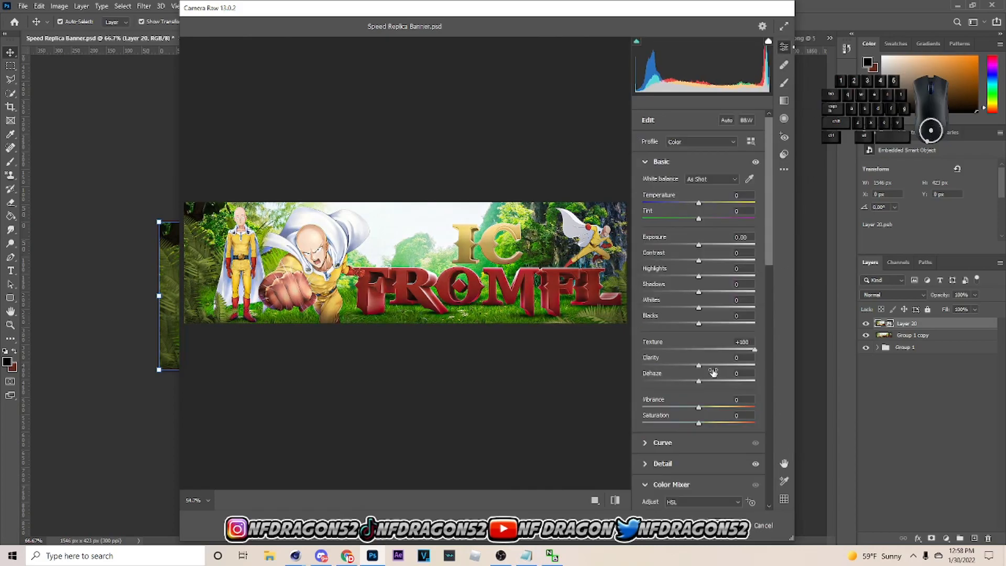
double_click(756, 349)
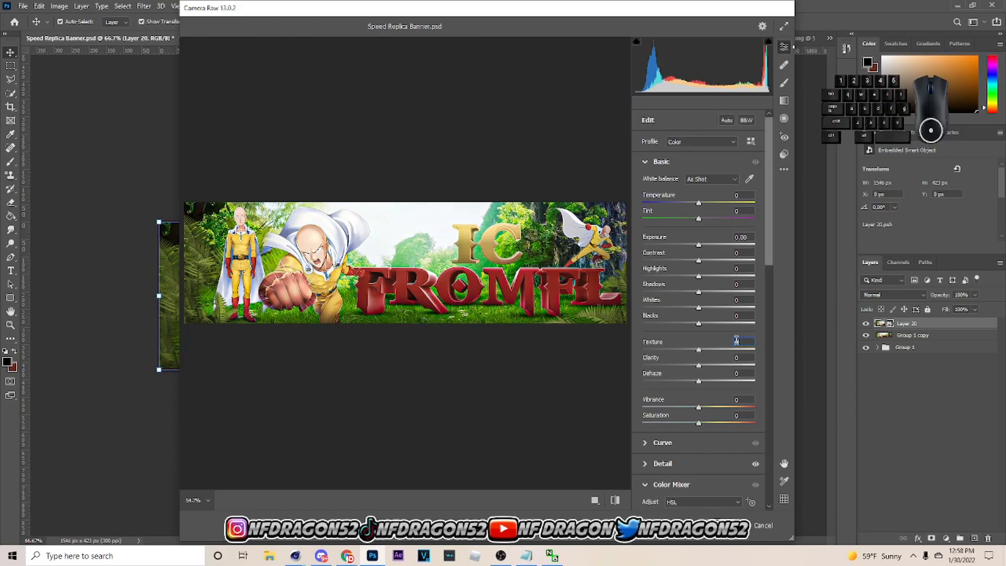
scroll(693, 339, "down", 10)
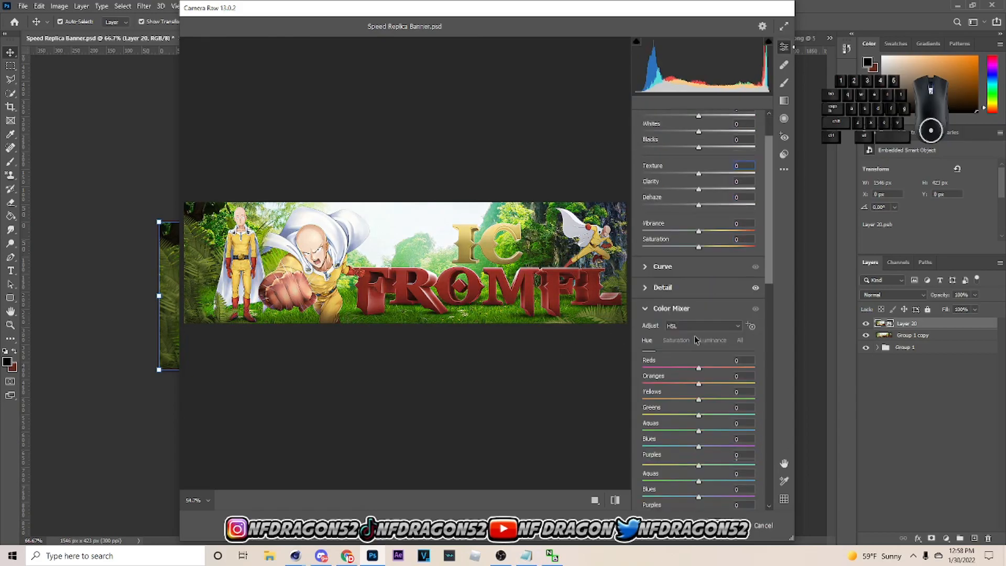
scroll(711, 291, "up", 10)
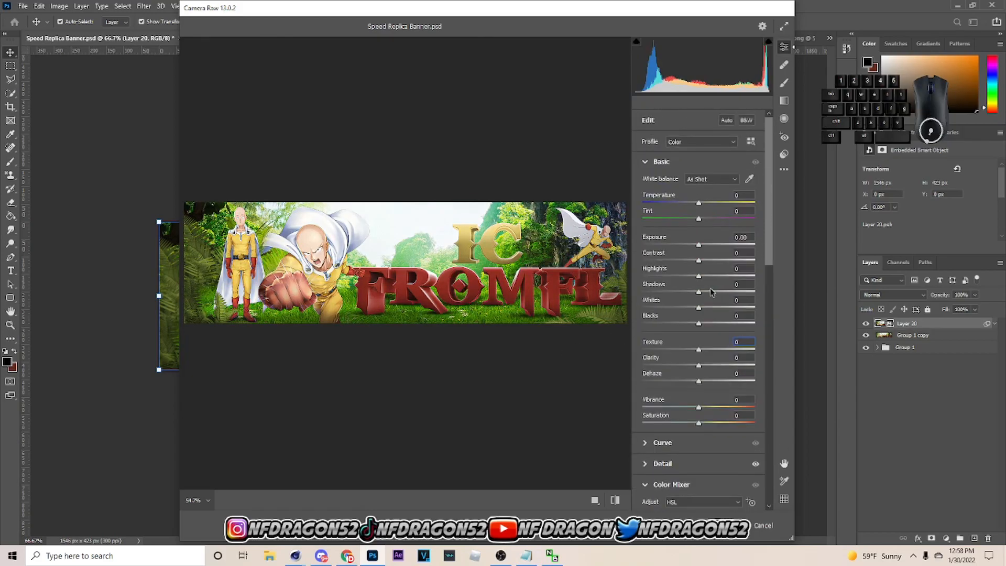
left_click_drag(712, 262, 705, 276)
left_click(708, 261)
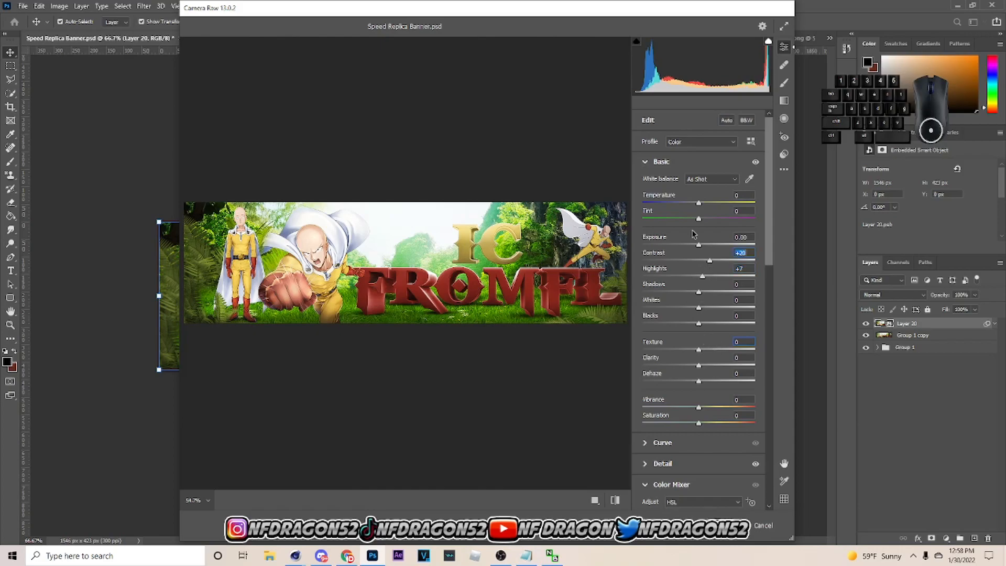
left_click_drag(699, 245, 700, 245)
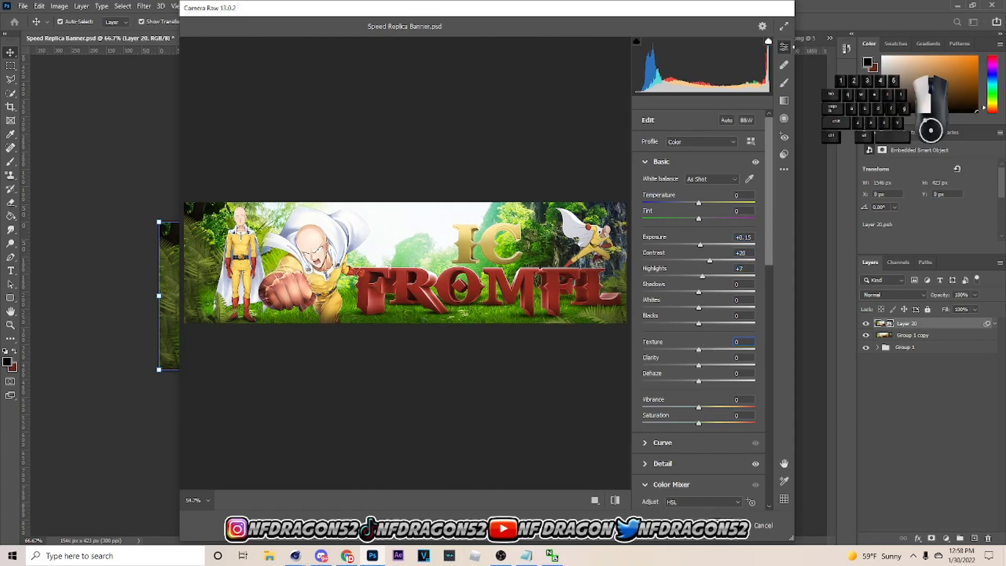
key("Return")
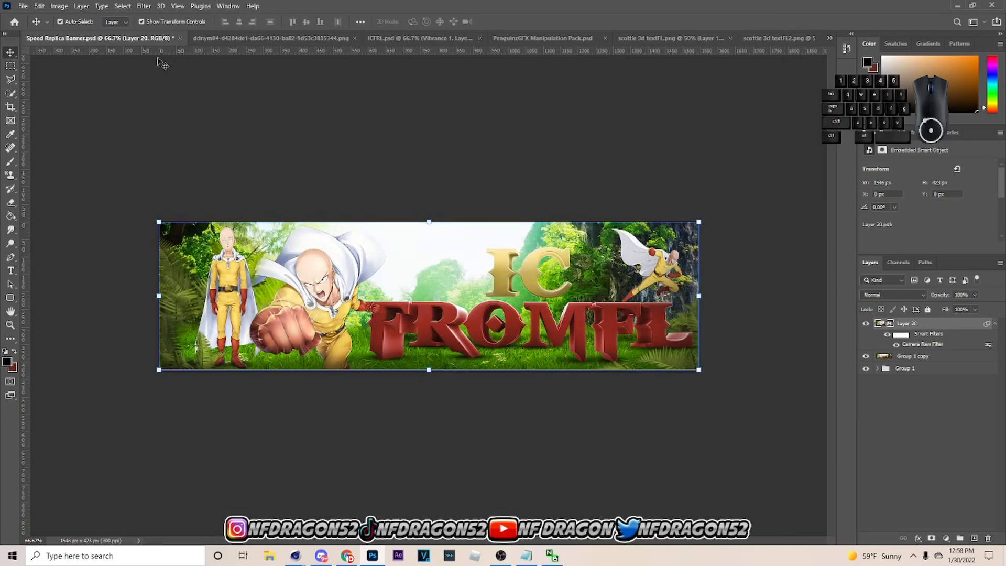
Open the Magic Bullet Looks filter on the Layer 20 smart object.
left_click(143, 5)
mouse_move(230, 246)
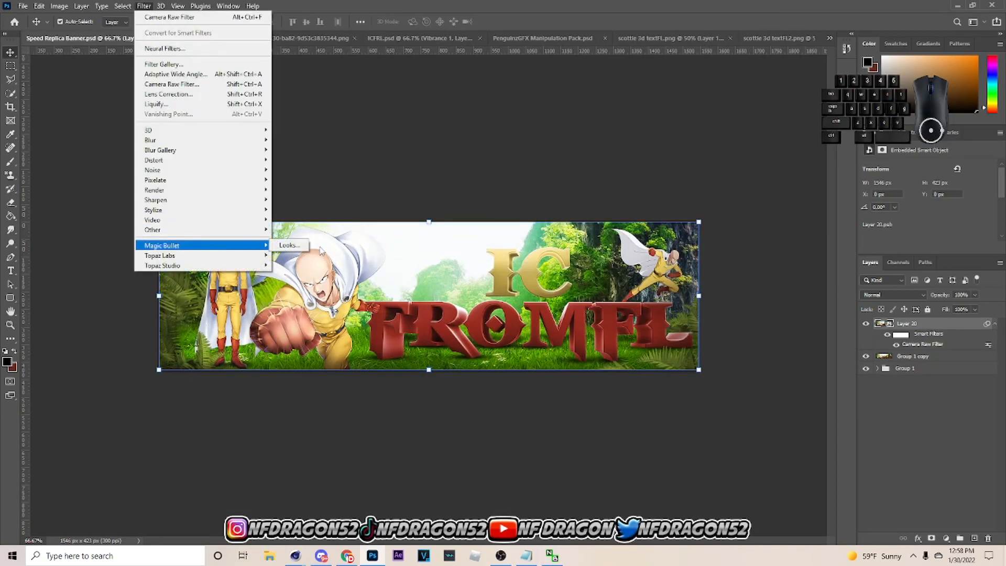
left_click(288, 245)
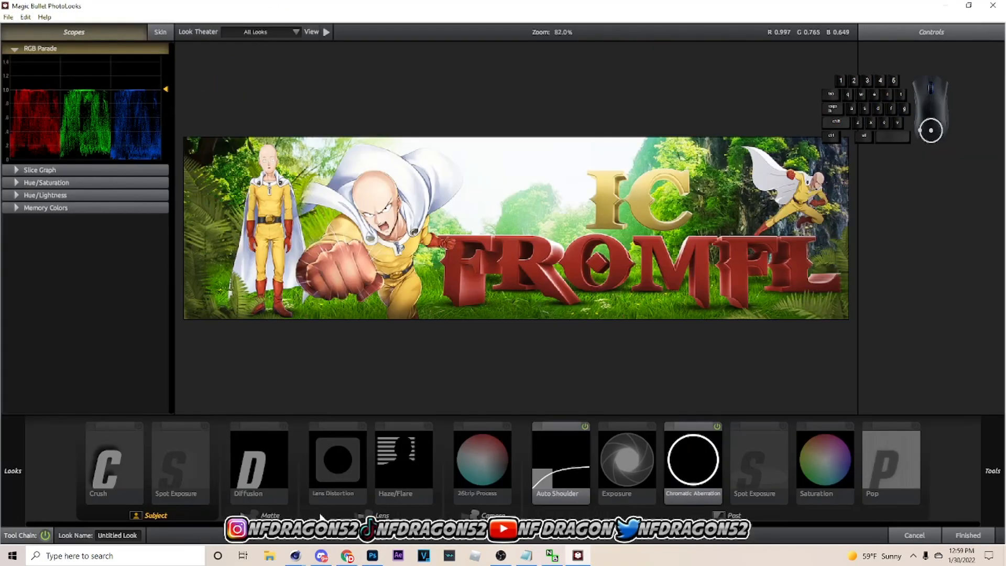
Try the Diffusion effect in the tool chain with its first two values at 0.36% and 1.15, toggling it to compare.
left_click(283, 465)
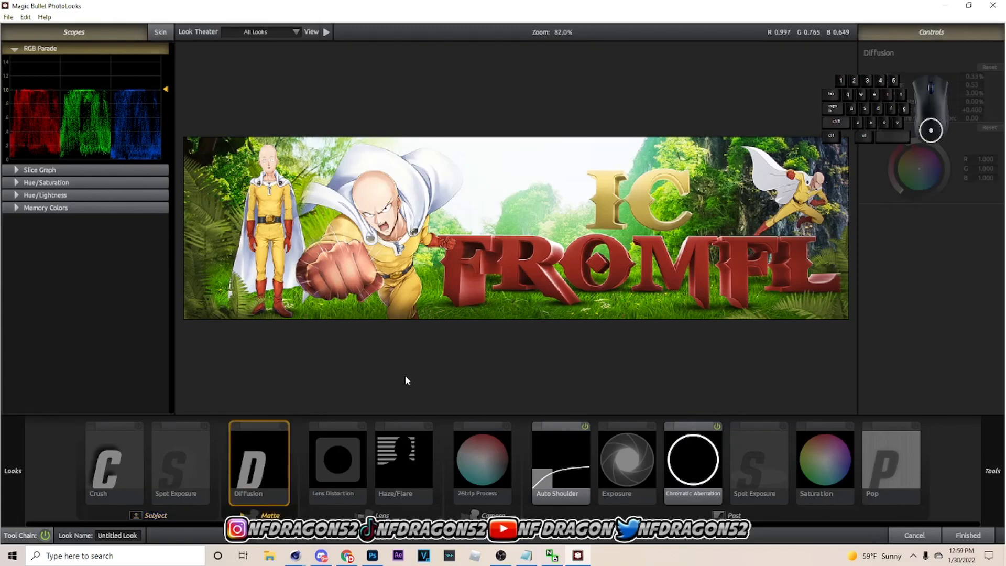
left_click(283, 426)
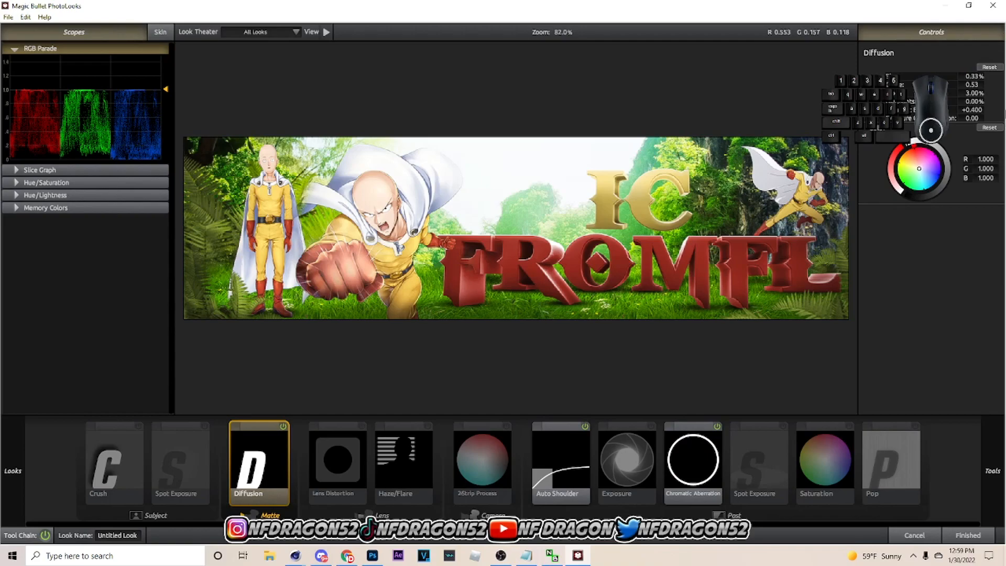
mouse_move(1004, 286)
mouse_move(974, 75)
left_mouse_down()
mouse_move(981, 84)
mouse_move(967, 77)
left_mouse_up()
left_click(518, 458)
left_click(284, 427)
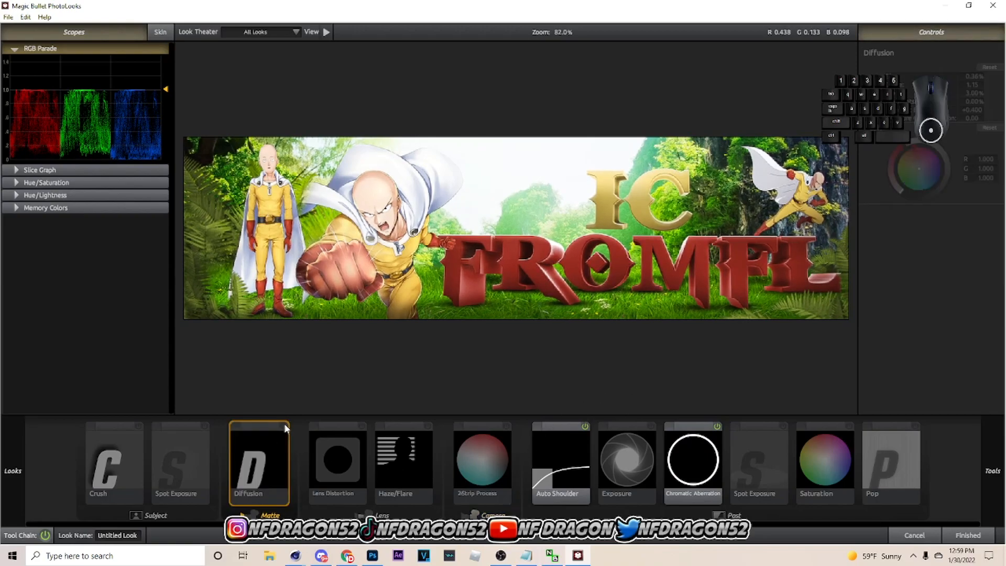
left_click(284, 427)
Lower the Chromatic Aberration Green/Magenta value to about +0.010 and apply the look with Diffusion switched off.
left_click(715, 429)
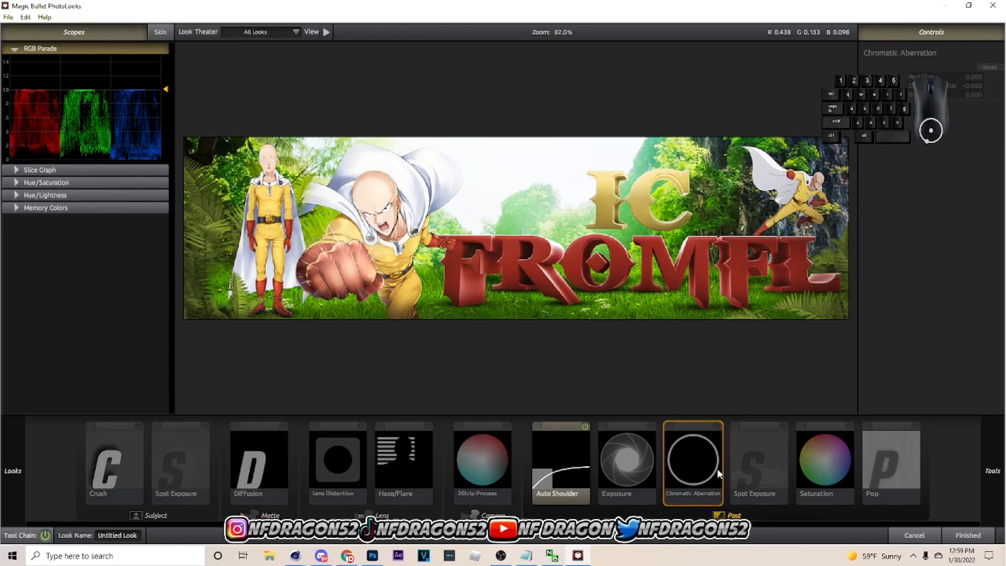
left_click(716, 427)
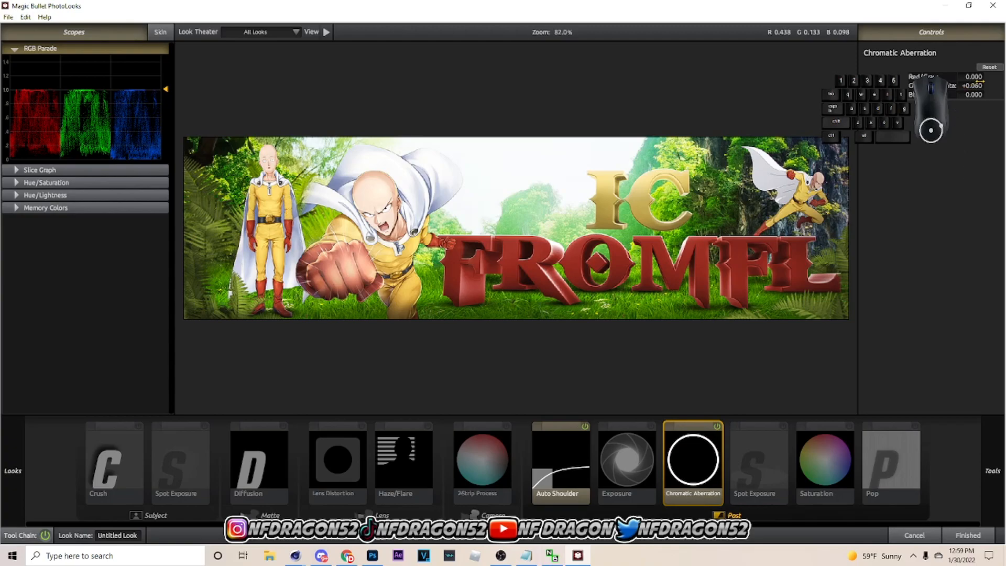
left_click_drag(977, 82, 951, 82)
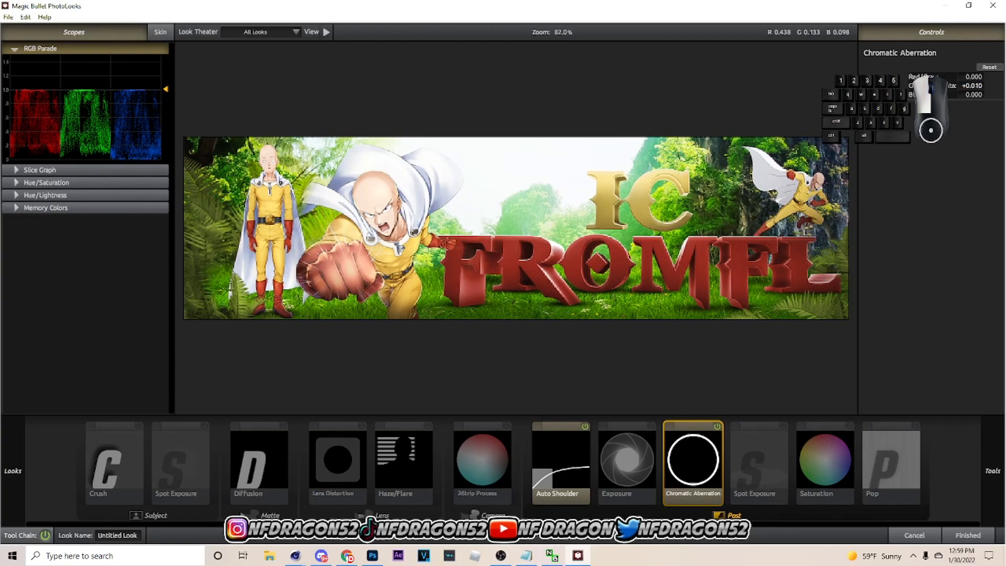
left_click(276, 485)
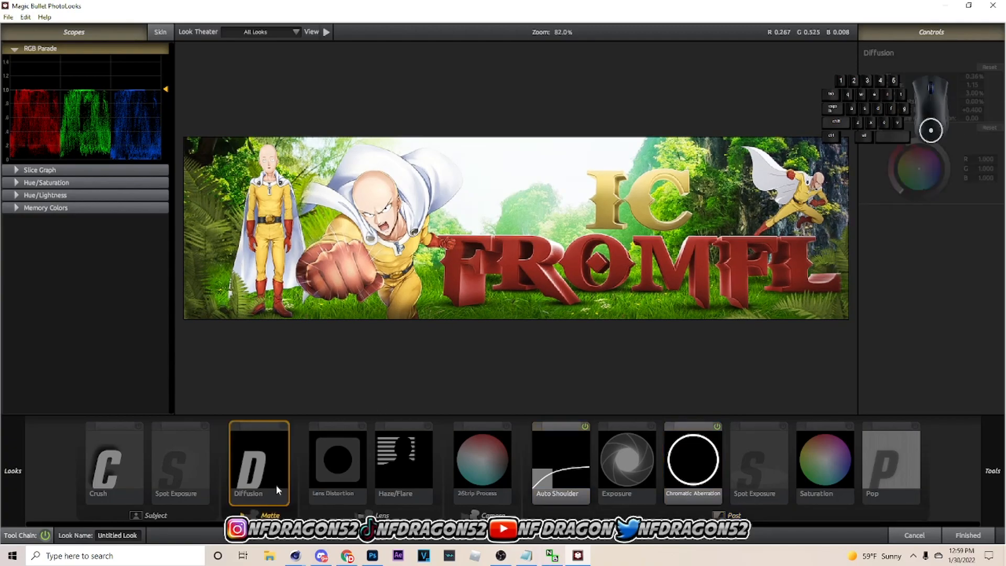
left_click(283, 427)
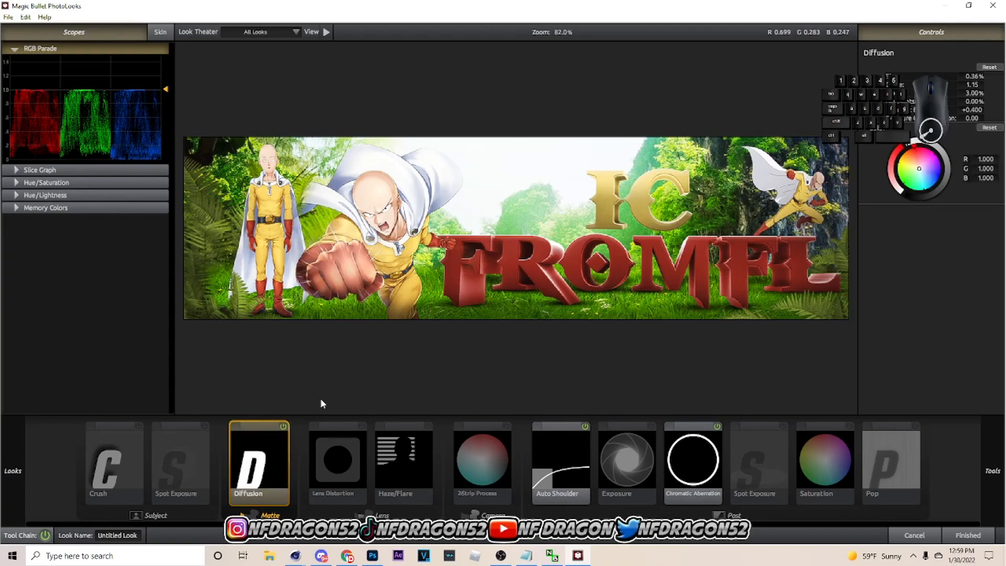
left_click(283, 426)
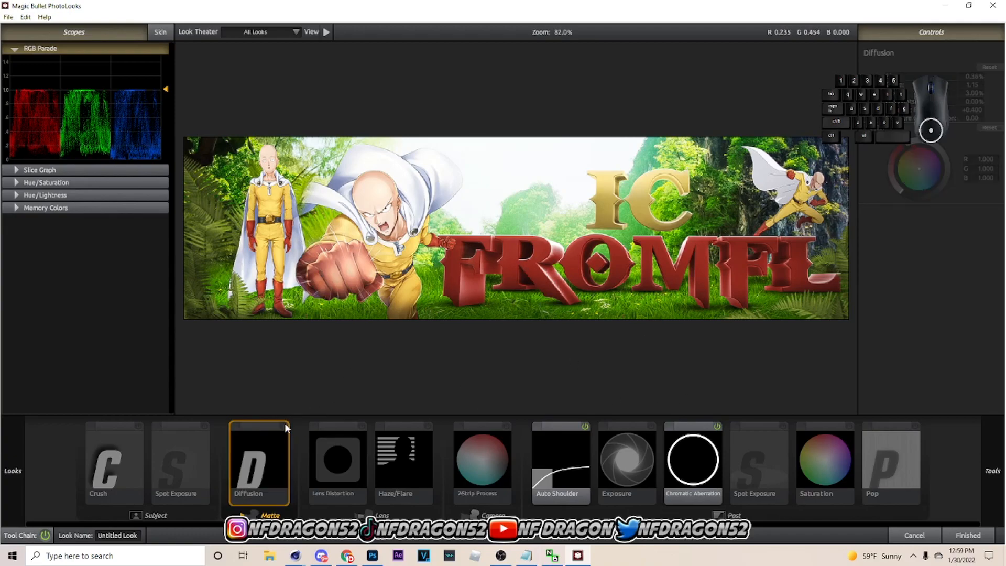
left_click(975, 534)
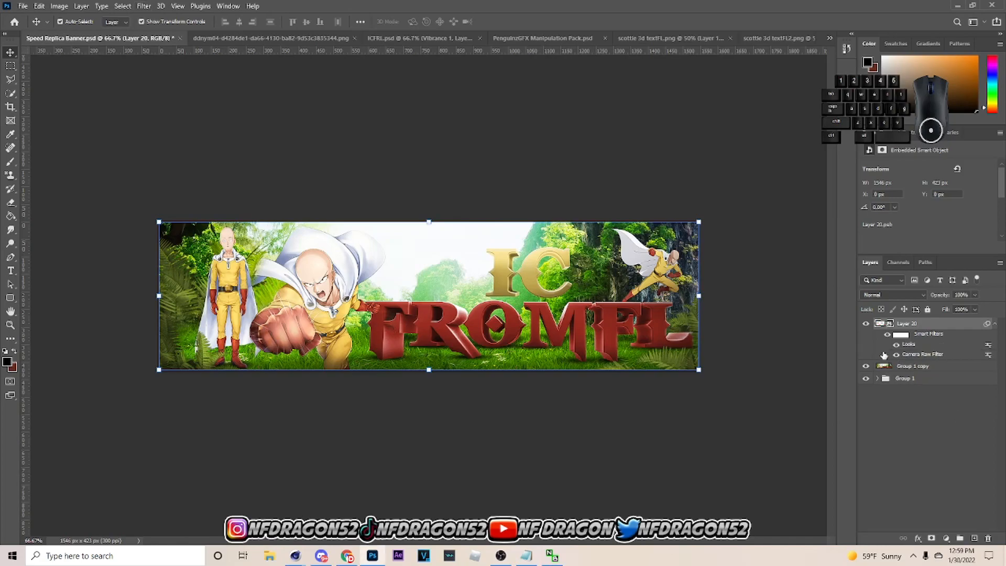
Apply the Topaz Adjust 5 filter to the smart object with the Mild Details preset, keeping Detail Strength at 1.16.
left_click(143, 6)
mouse_move(195, 256)
left_click(298, 256)
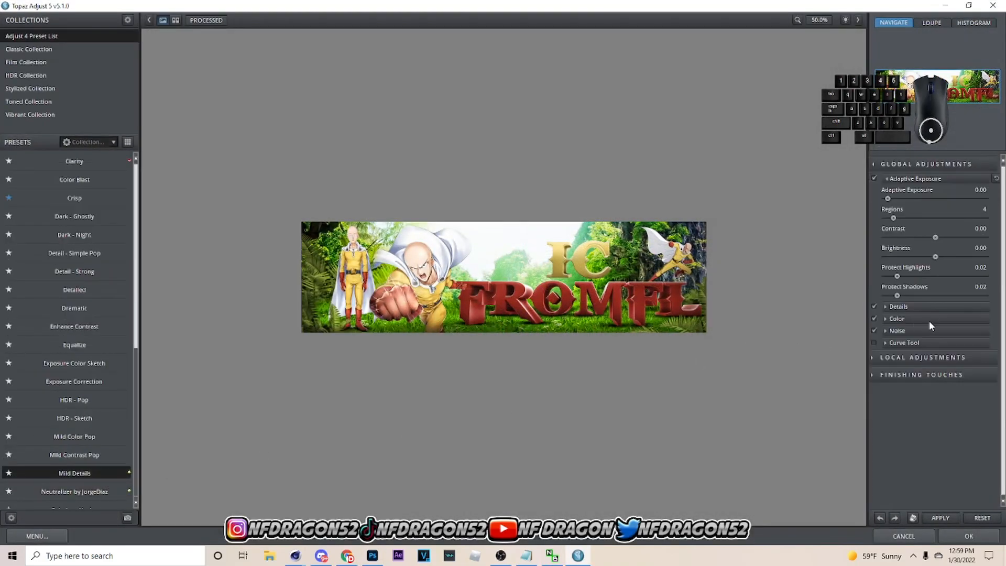
left_click(914, 307)
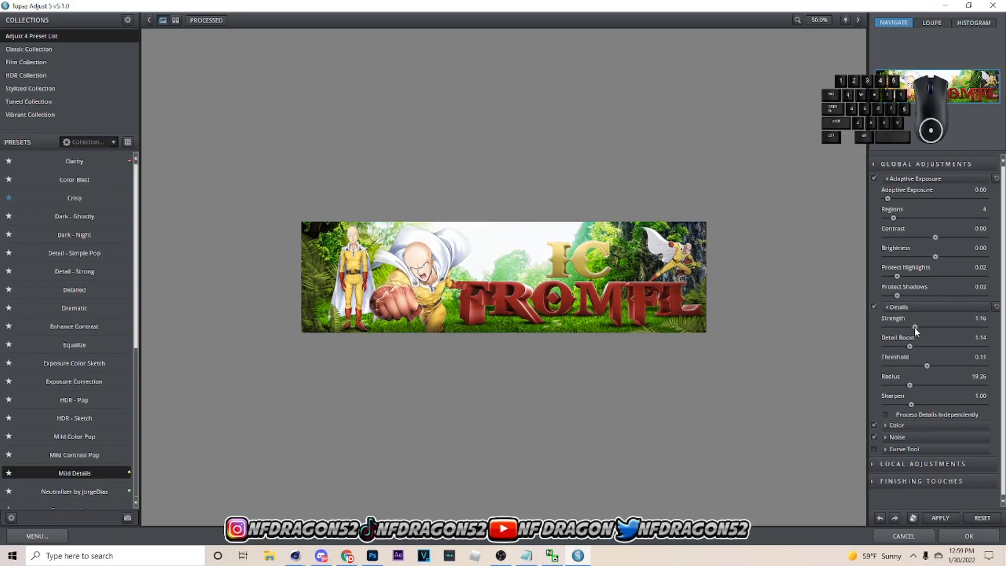
left_click(954, 533)
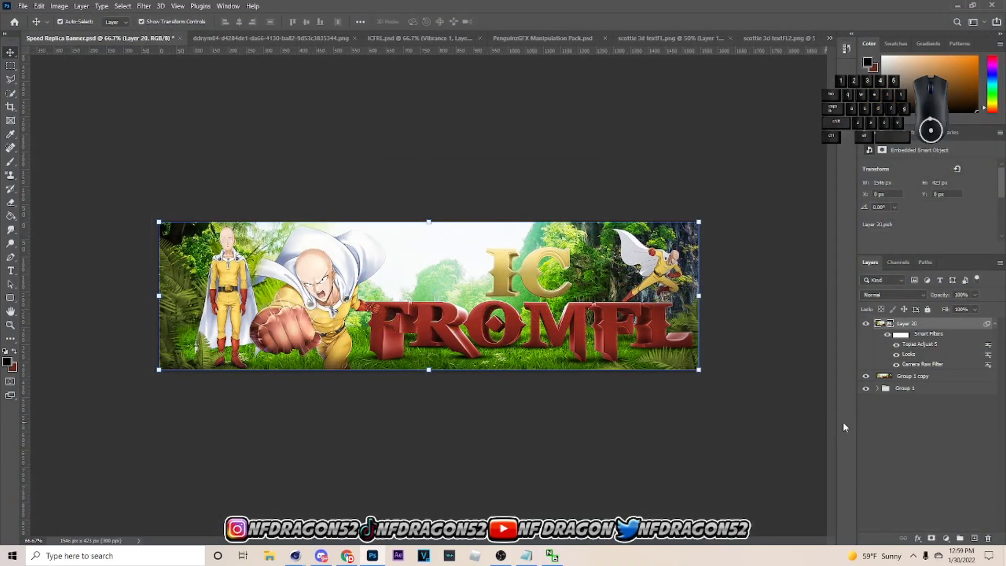
Add a new layer above Layer 20 and brush soft sampled yellow over the punching and standing Saitama figures.
left_click(974, 538)
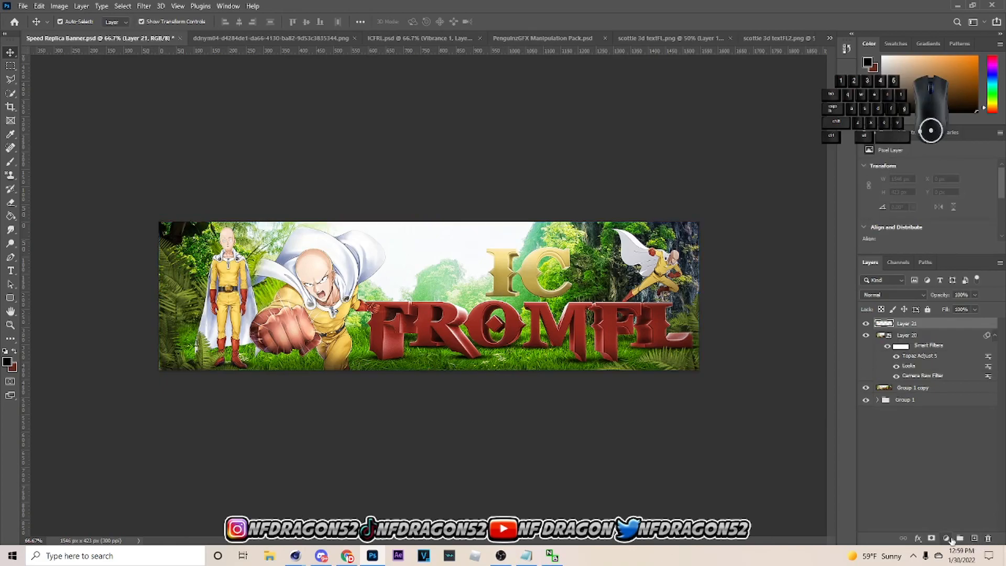
key("b")
left_click(320, 318, "alt")
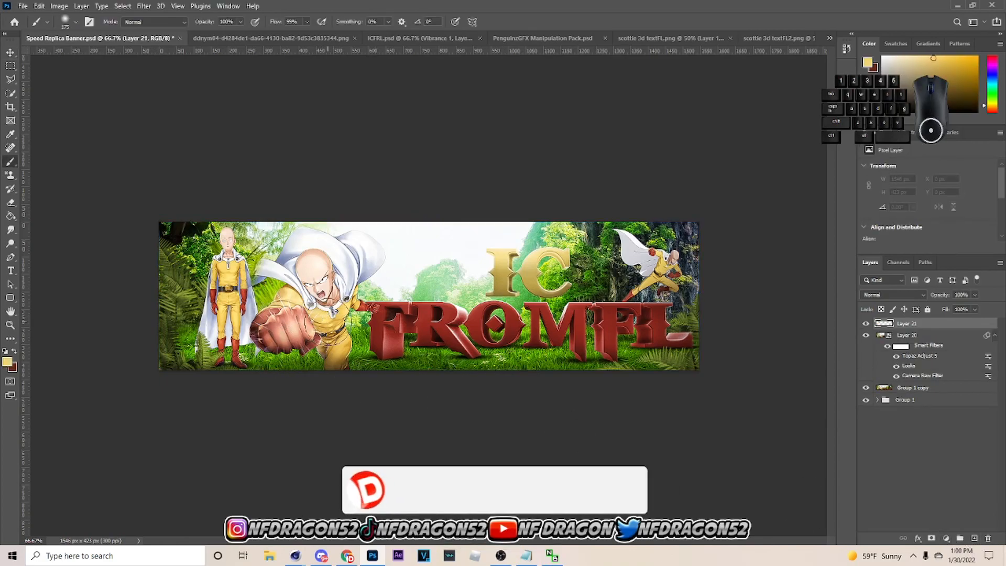
left_click(327, 322)
left_click(228, 274, "alt")
left_click(228, 277)
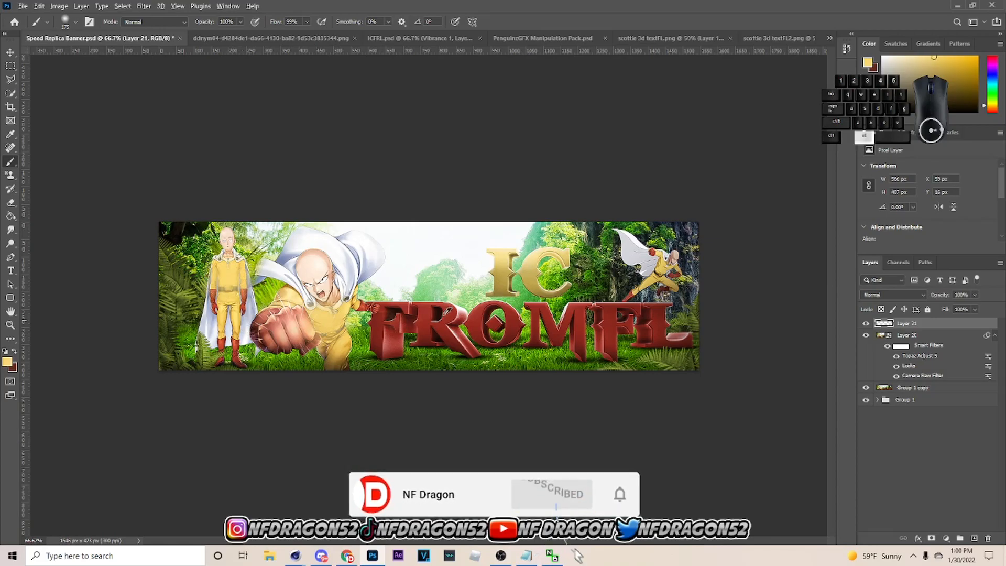
Brush soft spots of red sampled from the lettering over the FROMFL text.
left_click(444, 310, "alt")
left_click(445, 312)
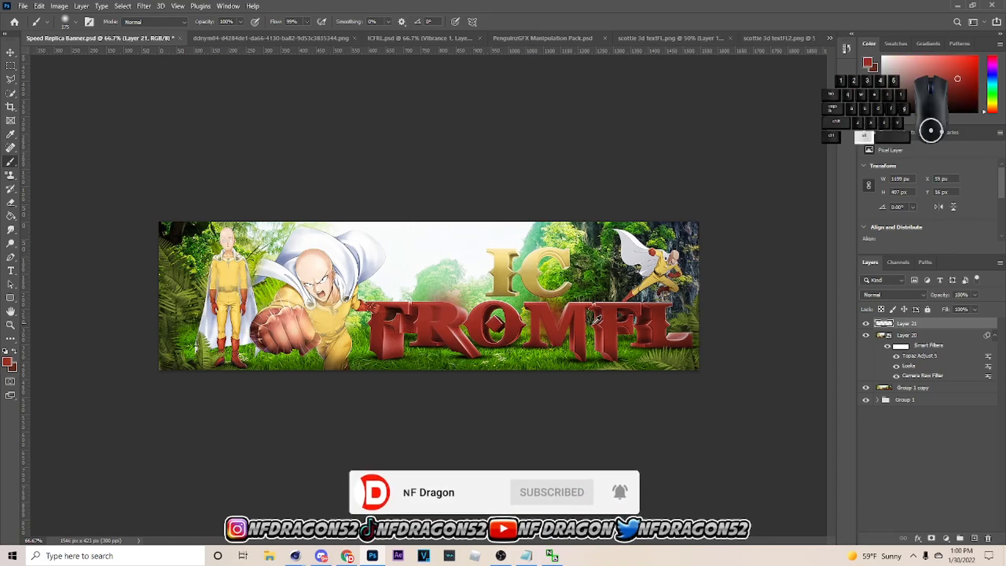
left_click(608, 331, "alt")
left_click(663, 333)
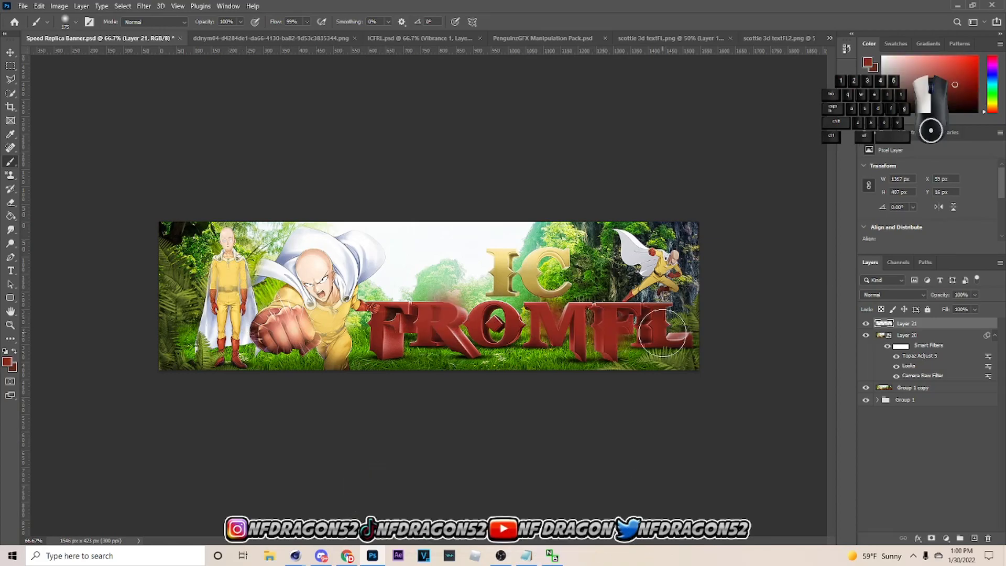
Brush a soft spot of yellow sampled from the IC lettering over the flying Saitama figure, then reduce the brush size.
left_click(530, 270, "alt")
left_click(677, 270)
key("bracketleft")
key("bracketleft")
key("bracketleft")
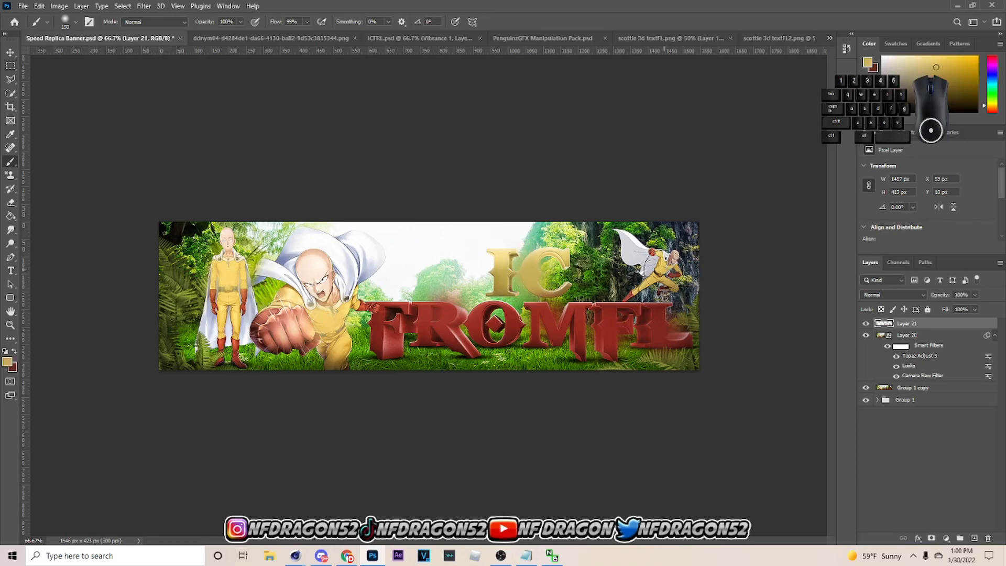
Set the painted glow layer, Layer 21, to the Screen blend mode at 27% opacity.
left_click(890, 295)
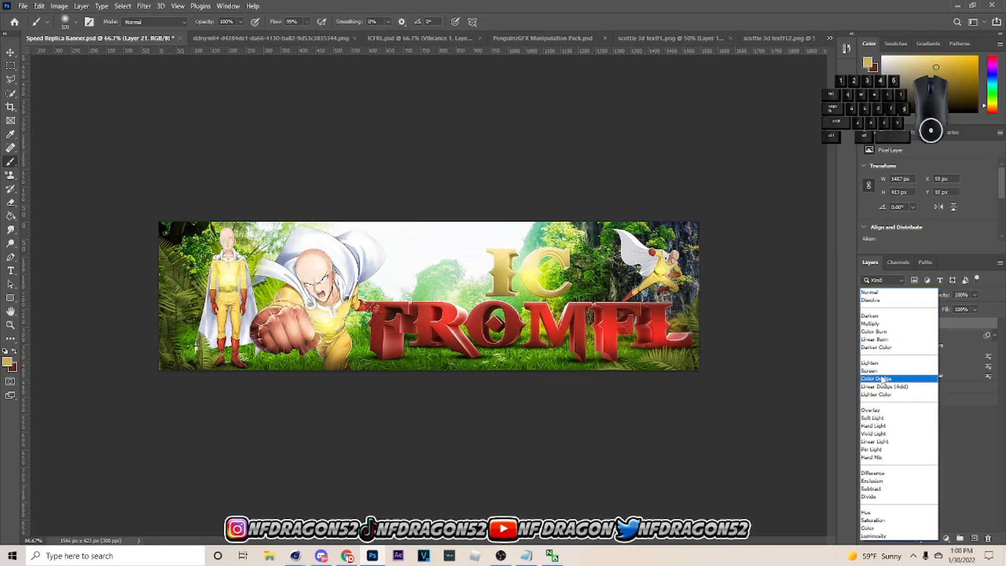
left_click(871, 370)
left_click(974, 294)
left_click_drag(977, 307, 939, 310)
key("v")
Export the 1546 x 423 banner as a PNG named "Speed Replica Banner FL" in the Downloads folder.
left_click(23, 6)
mouse_move(66, 162)
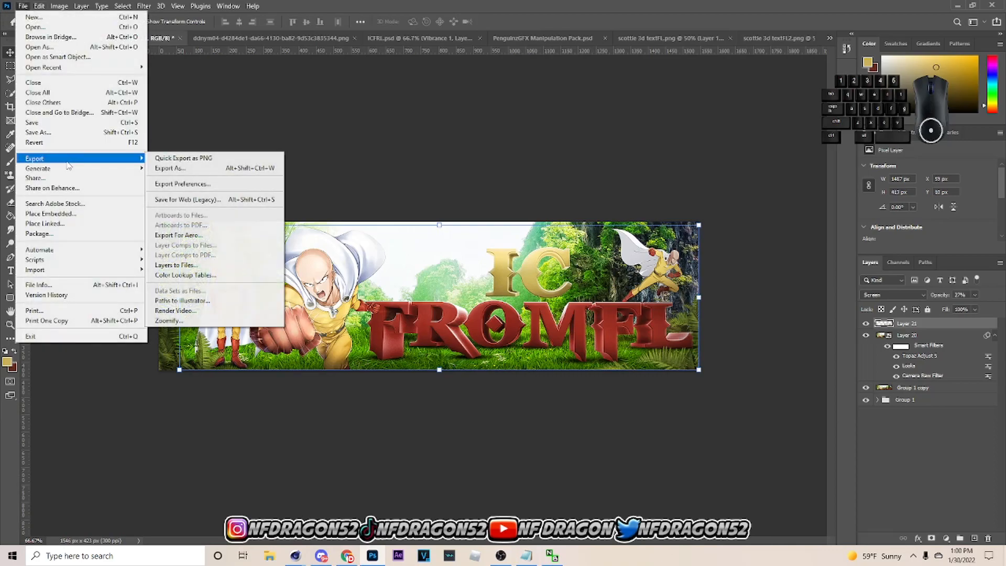
left_click(186, 167)
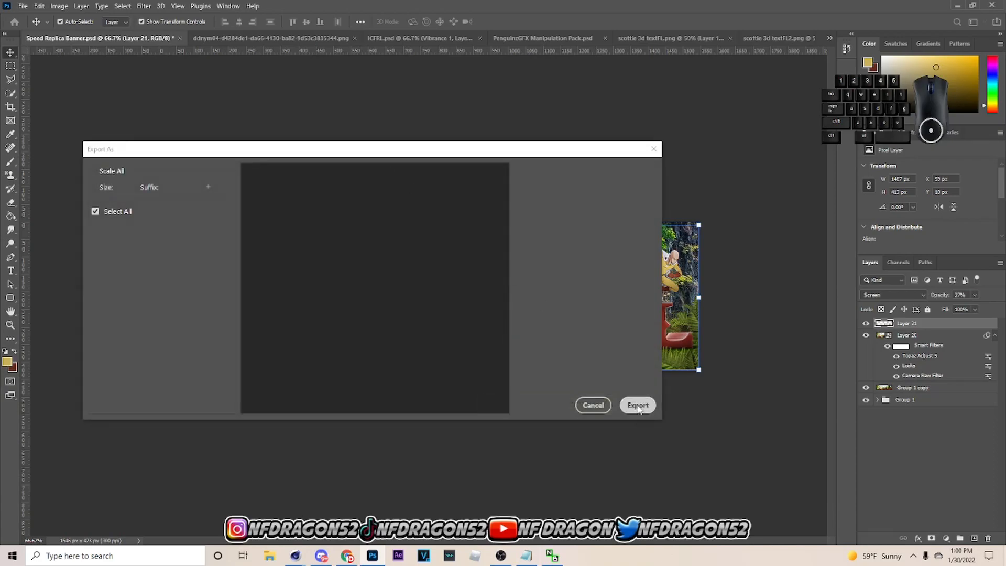
left_click_drag(449, 151, 472, 175)
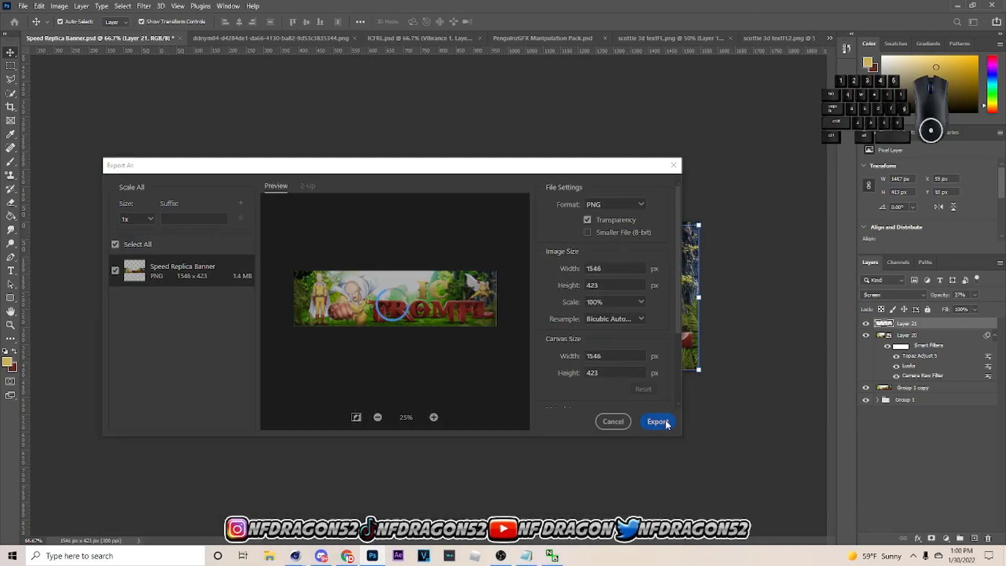
left_click(657, 421)
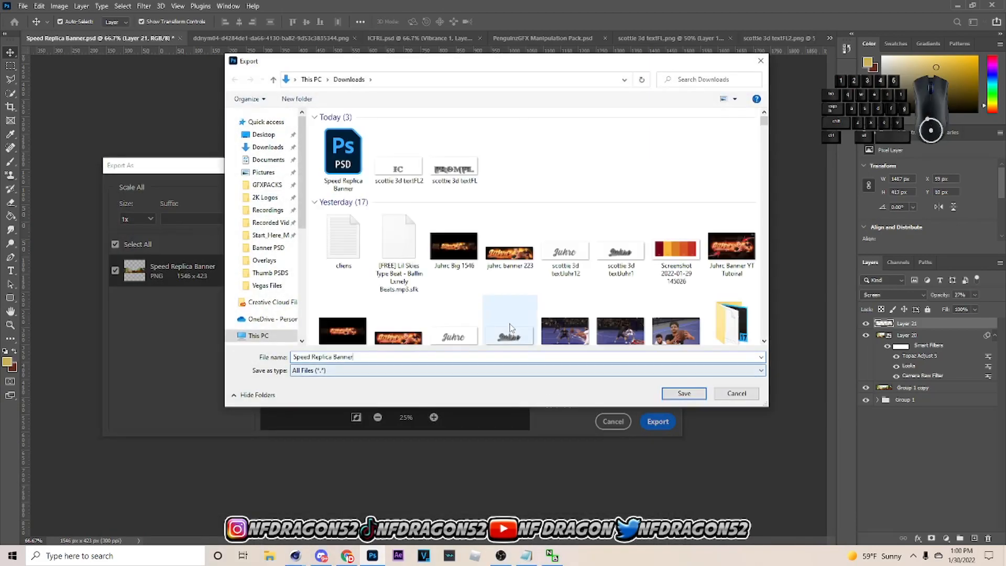
type("FL")
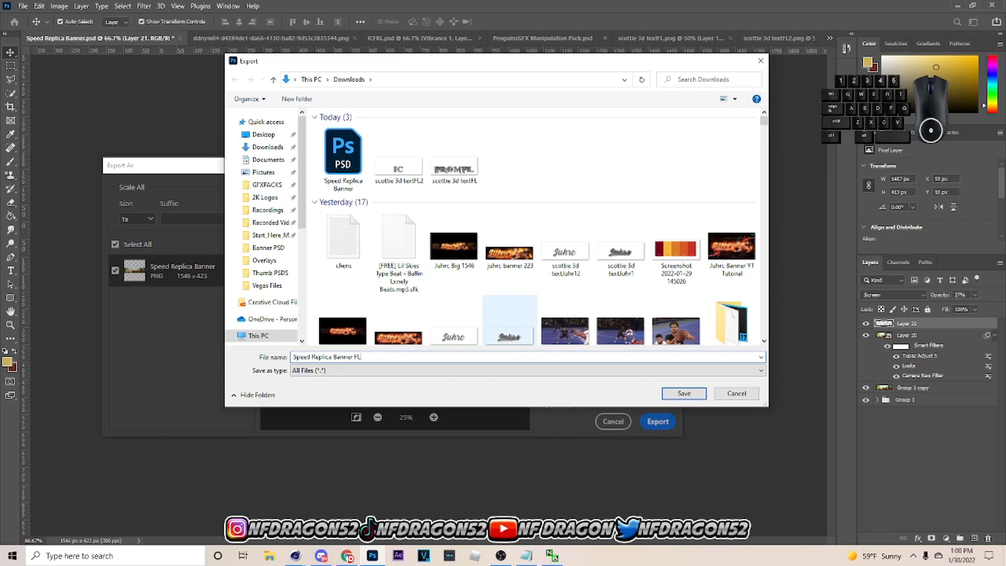
key("Return")
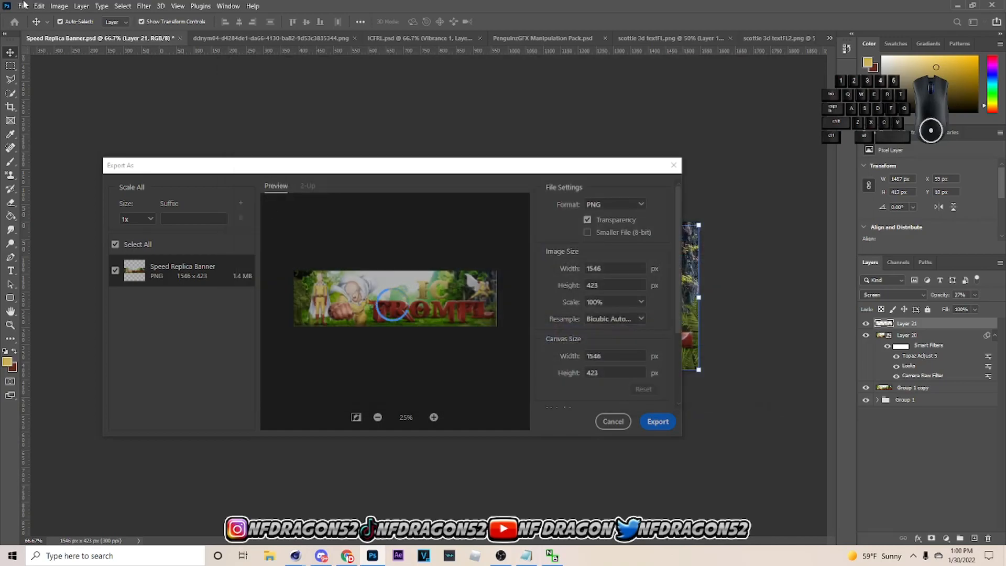
Open the youtube-channel-art-sizing-template image from the Downloads folder.
left_click(22, 5)
left_click(32, 29)
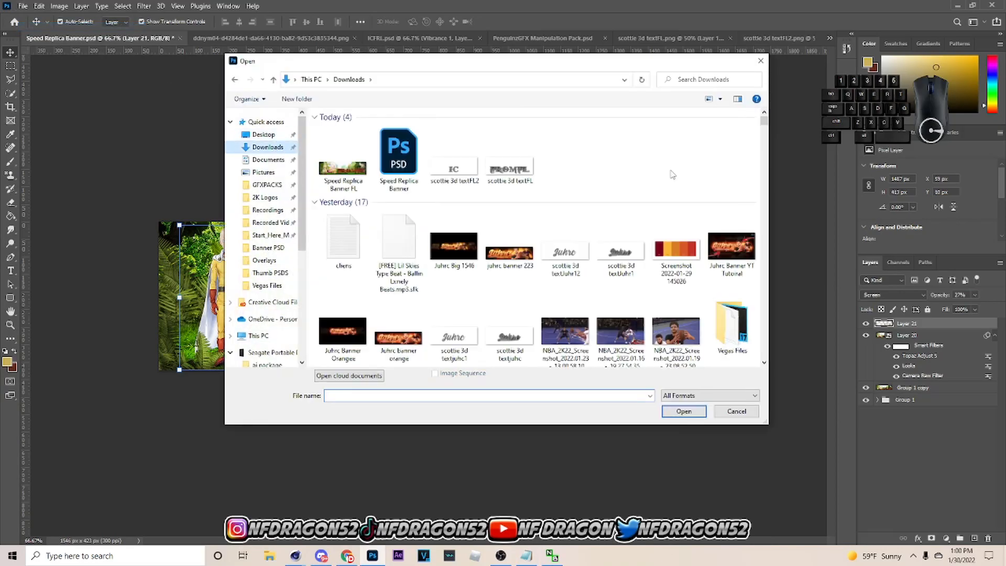
left_click_drag(763, 122, 773, 373)
scroll(684, 335, "up", 10)
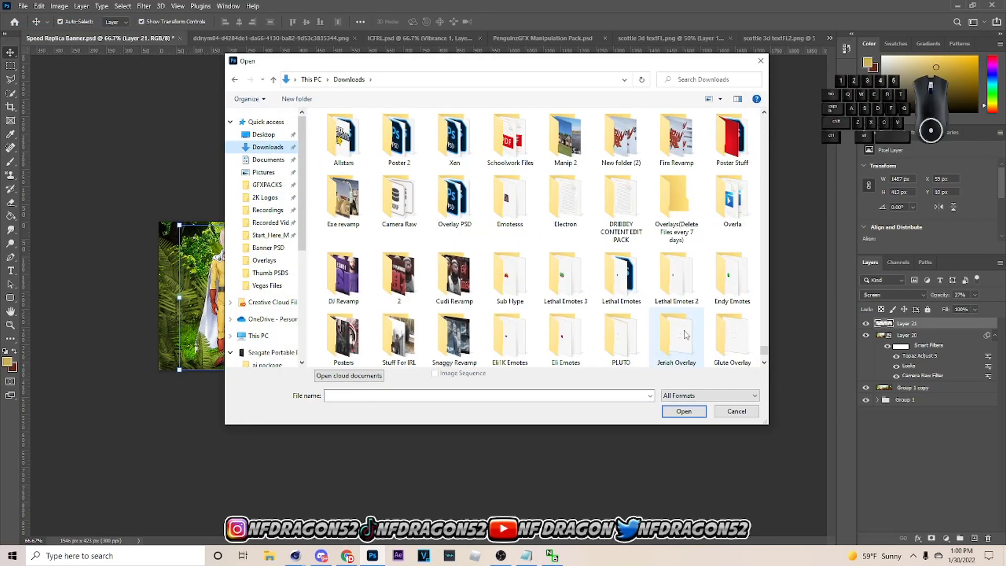
scroll(674, 336, "up", 5)
double_click(454, 327)
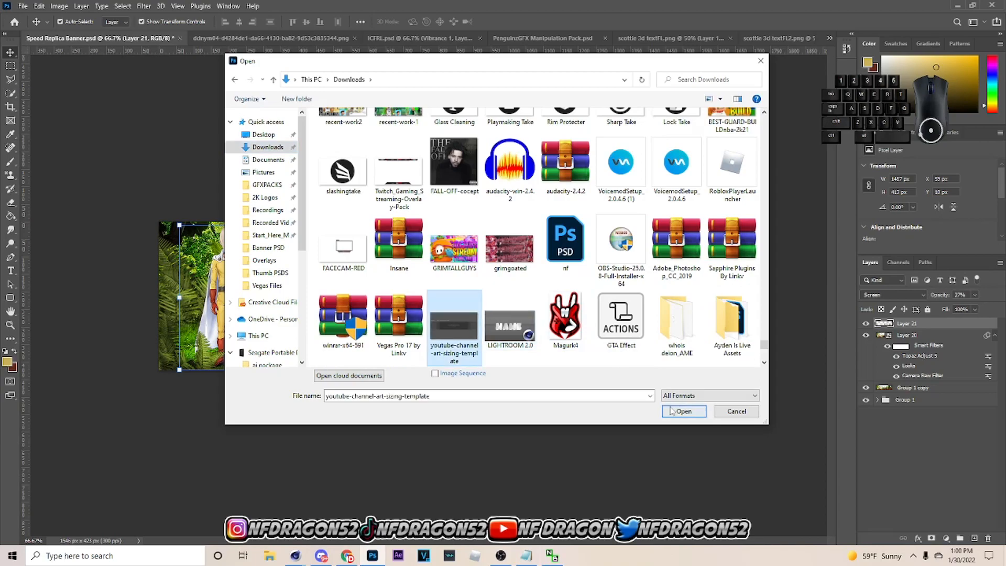
Open the exported "Speed Replica Banner FL" image from the Downloads folder.
left_click(23, 7)
left_click(24, 6)
left_click(24, 7)
left_click(27, 27)
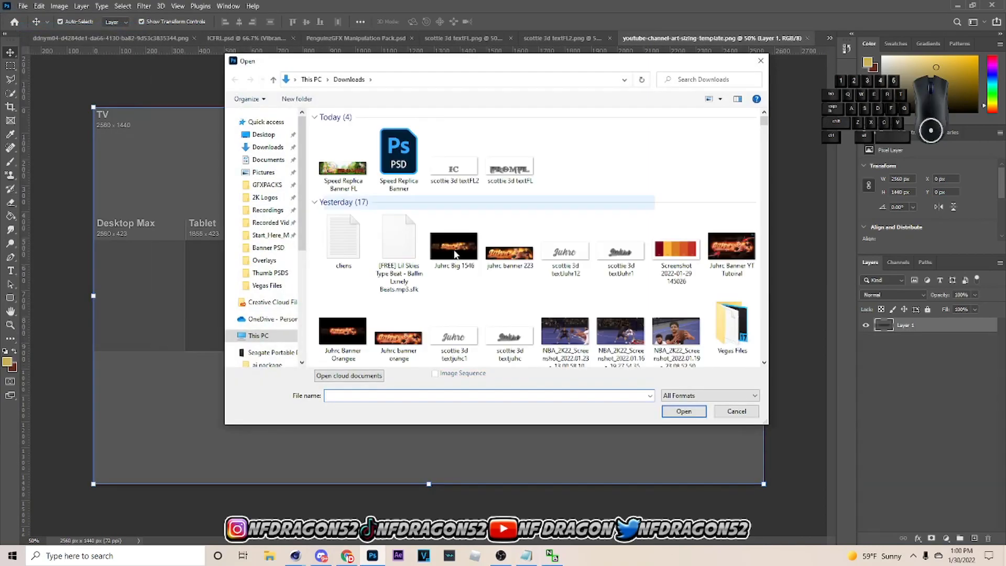
left_click(368, 186)
left_click(684, 410)
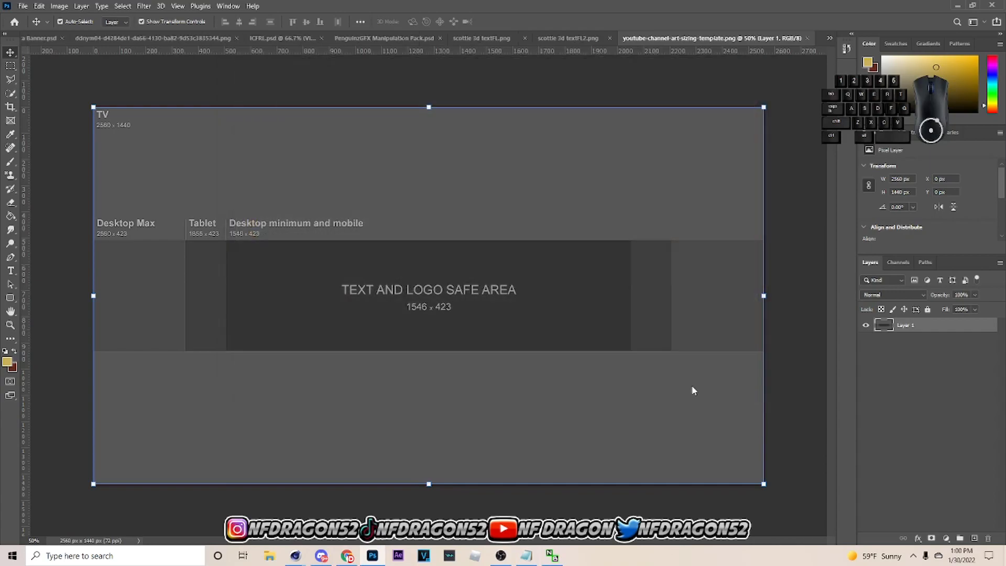
Place the banner in the template's 1546 x 423 safe area and align two duplicates with the template's outer edges.
left_click_drag(583, 41, 576, 287)
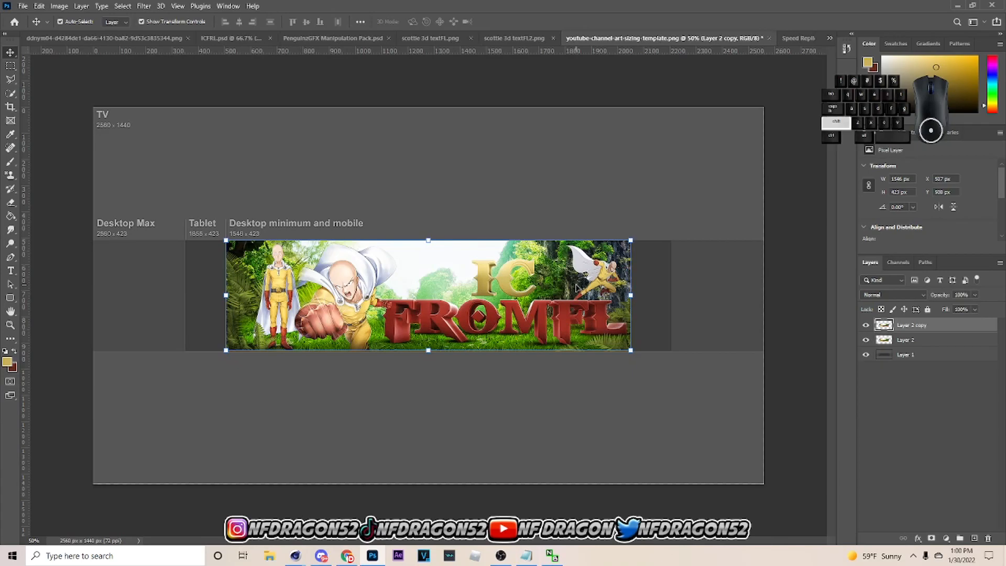
left_click_drag(373, 324, 521, 327)
Merge the two side copies of the banner into one layer and move it beneath the centred banner, Layer 2.
left_click(926, 343, "ctrl")
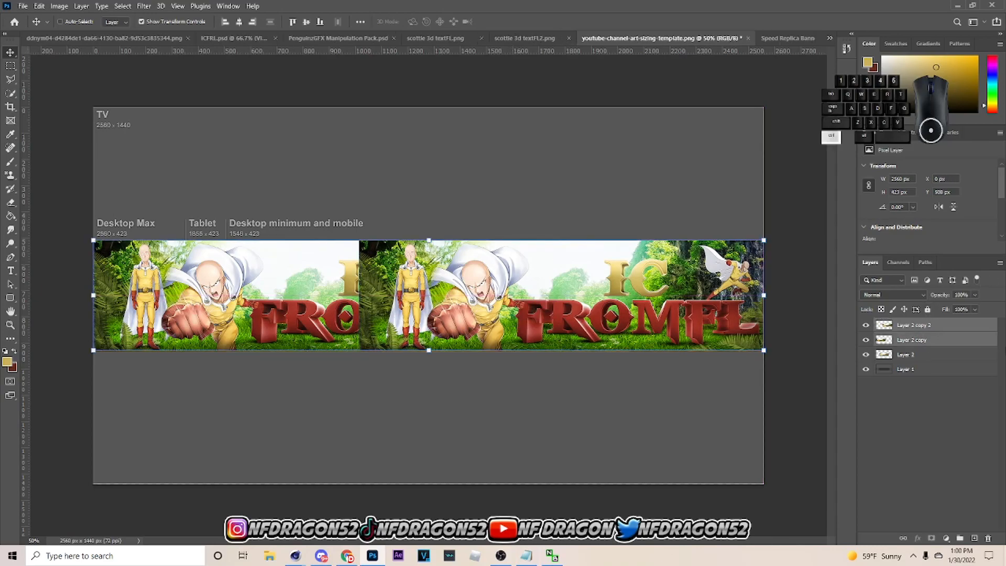
key("ctrl+e")
left_click_drag(885, 326, 928, 345)
Darken the merged side banners with a Hue/Saturation adjustment at Lightness -70.
key("ctrl+u")
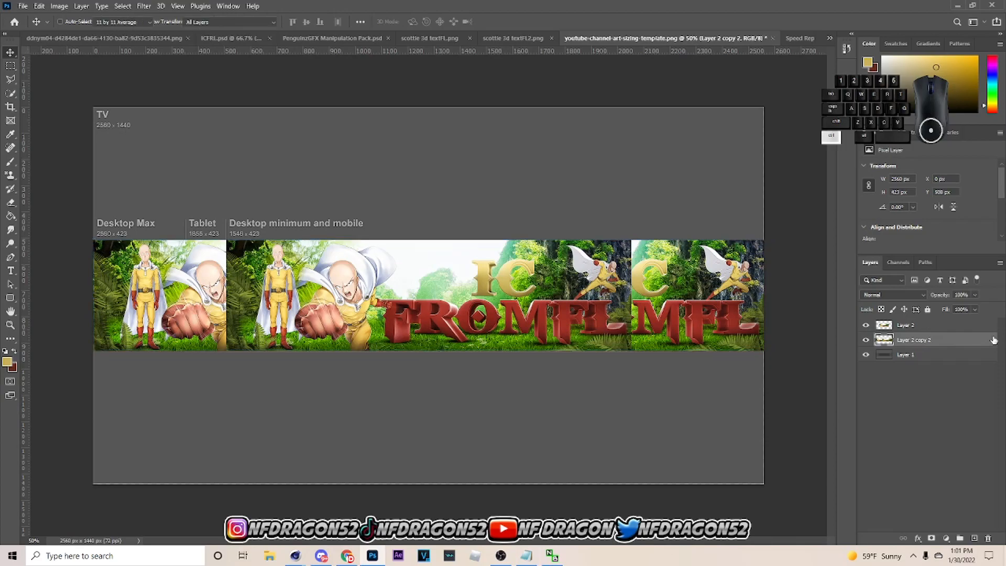
left_click(640, 478)
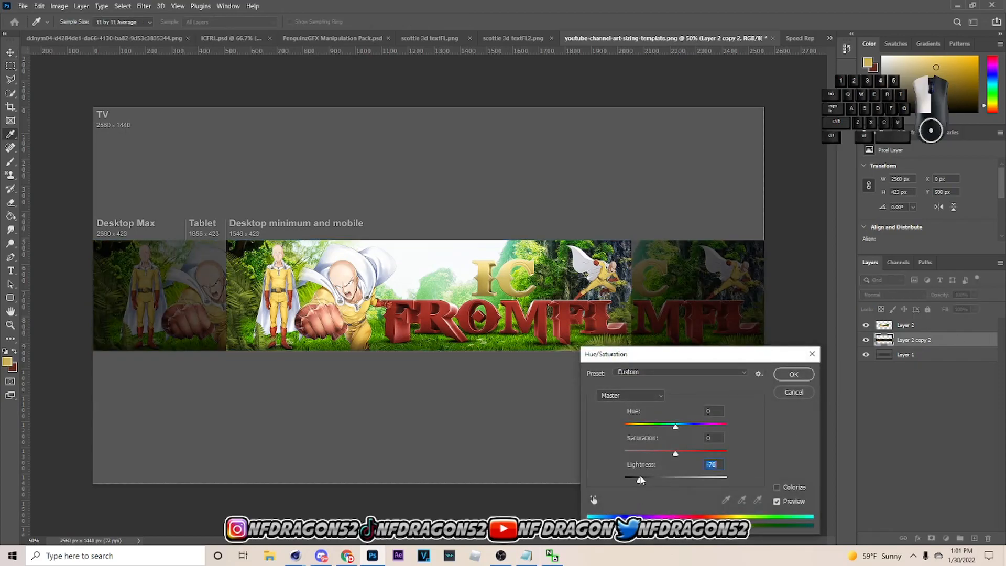
left_click(792, 374)
Add a new layer directly above the template's Layer 1 and fill it with black (000000).
left_click(902, 355)
left_click(974, 539)
left_click(7, 362)
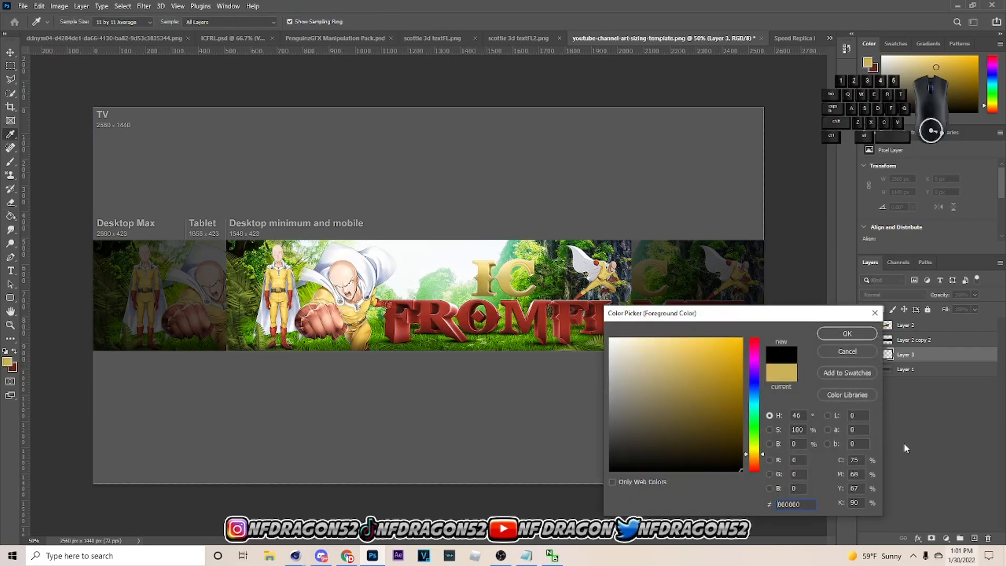
left_click(847, 333)
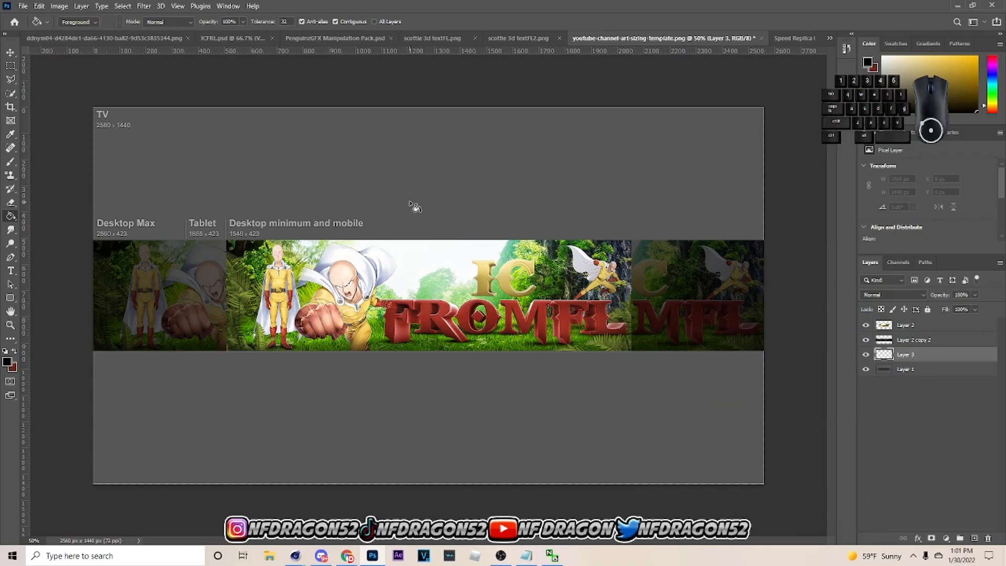
left_click(107, 166)
left_click(10, 53)
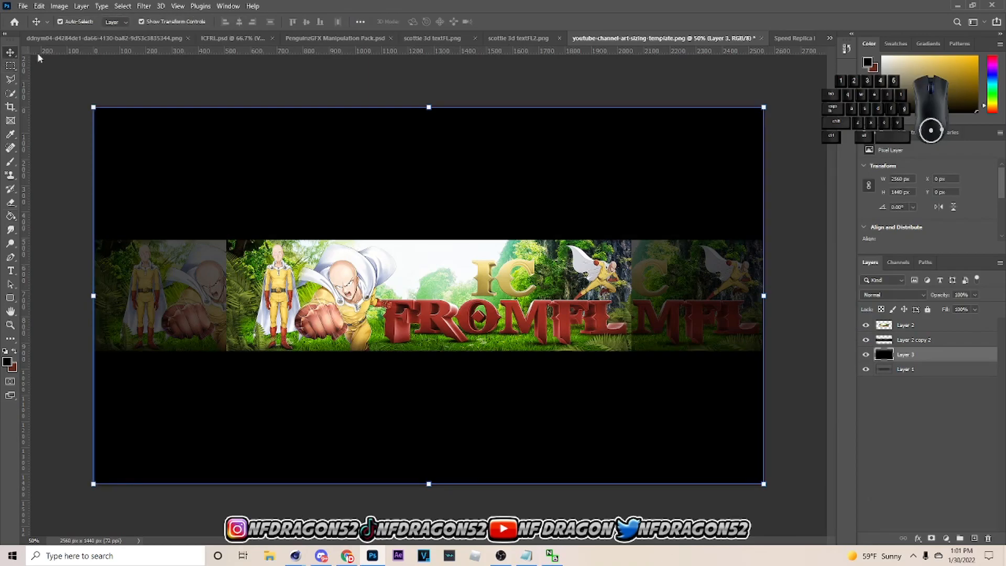
Export the 2560 x 1440 channel art as a PNG named "Speed Replica Banner FL 1546" in the Downloads folder.
left_click(82, 62)
left_click(23, 6)
mouse_move(54, 163)
left_click(157, 167)
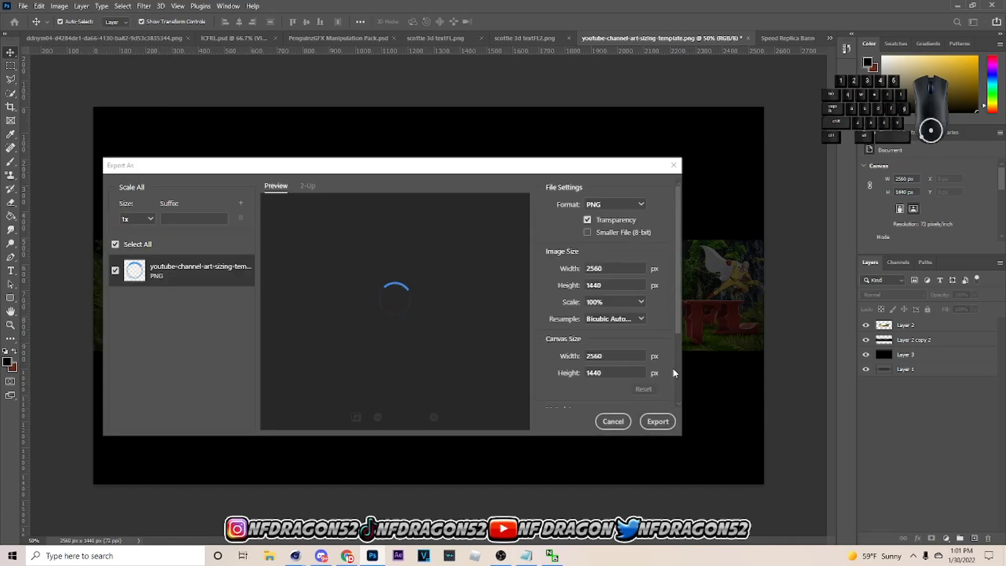
left_click(658, 421)
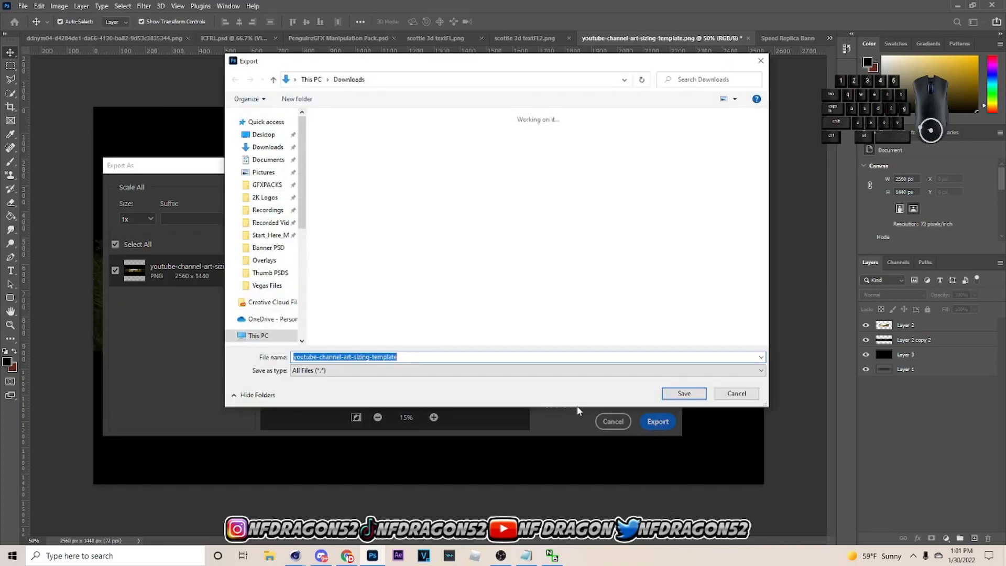
left_click(383, 358)
left_click(383, 357)
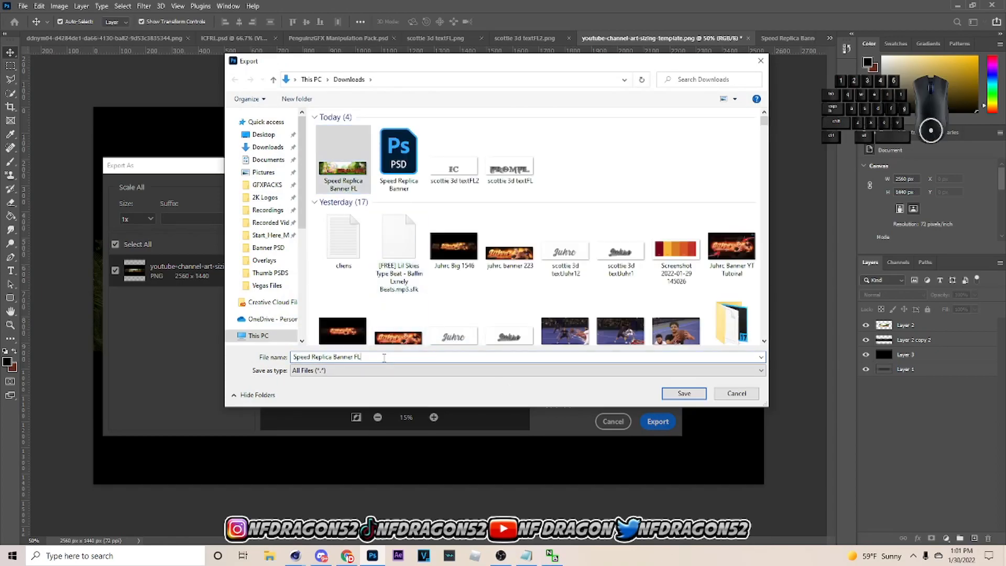
type("154")
key("Return")
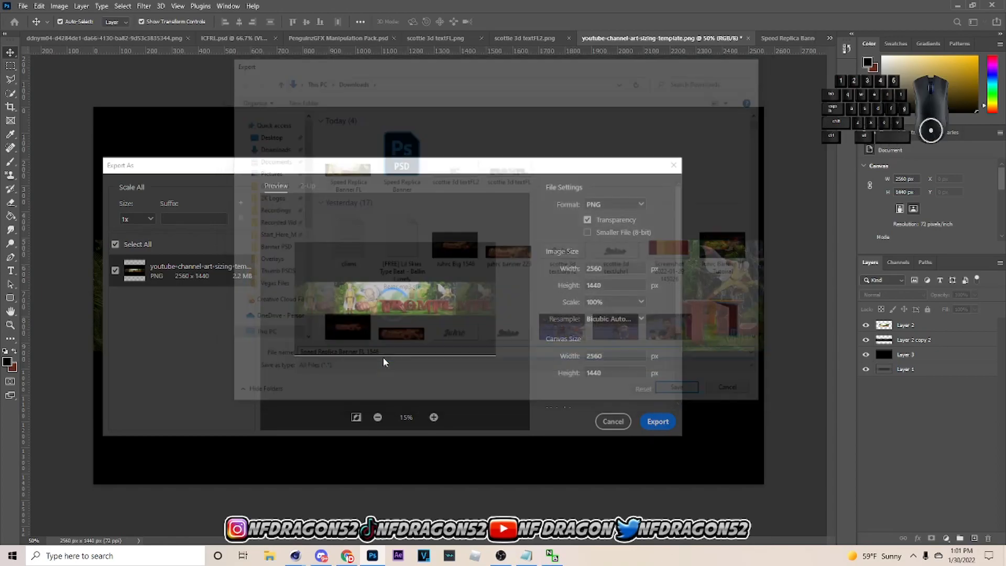
left_click(501, 555)
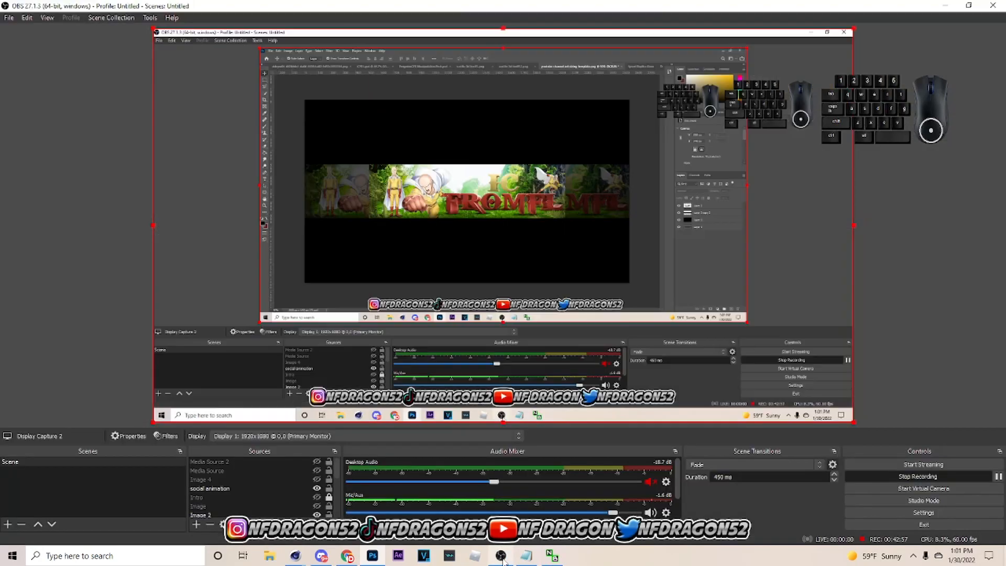
scroll(314, 495, "up", 5)
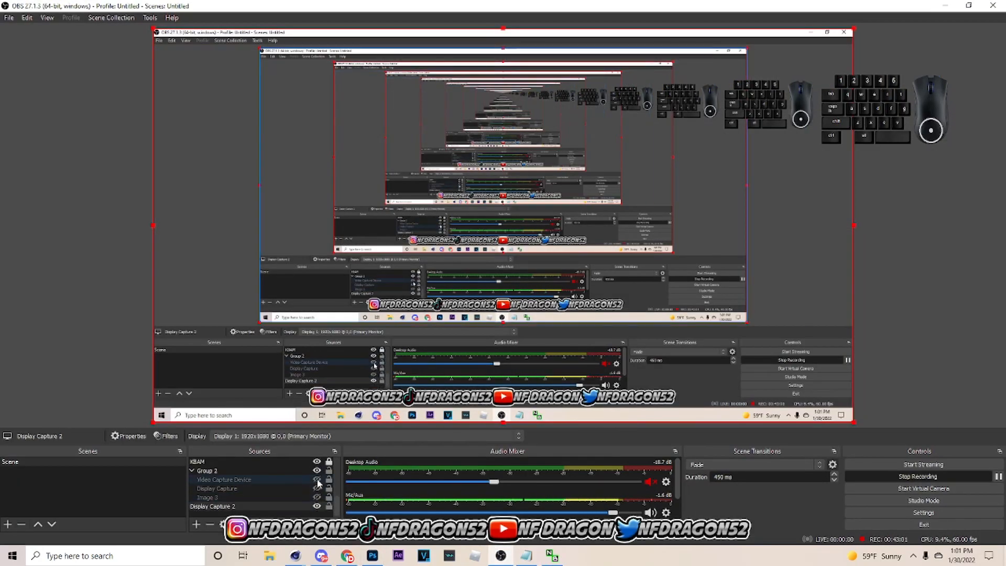